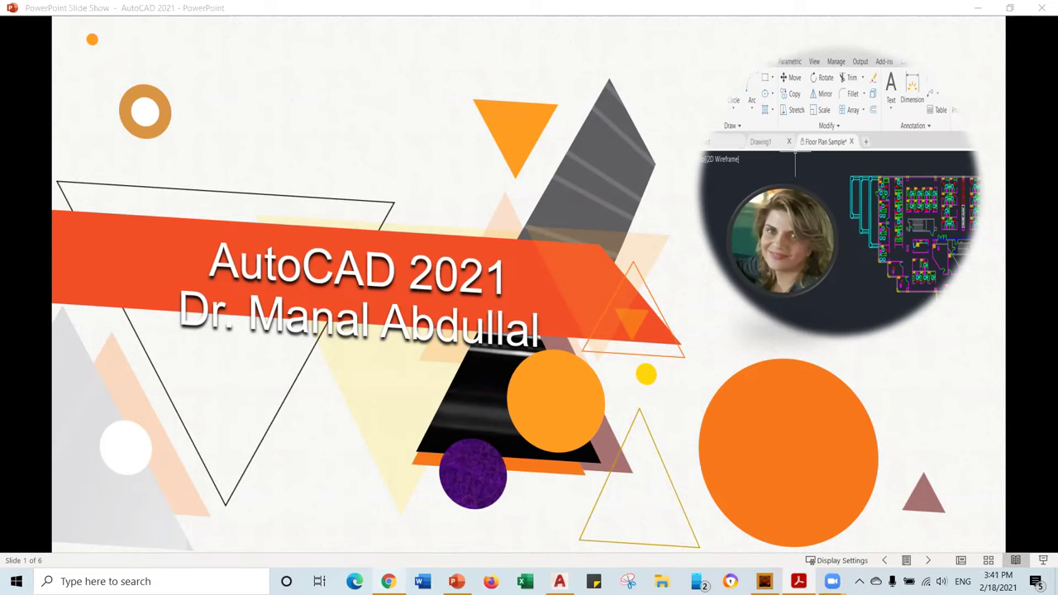
pyautogui.click(626, 277)
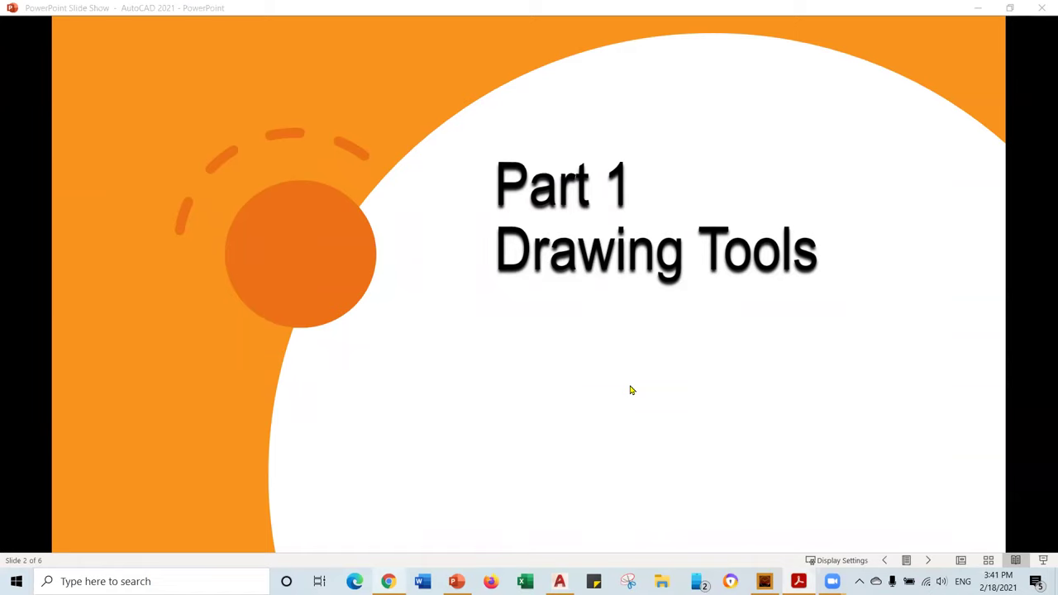
pyautogui.click(631, 389)
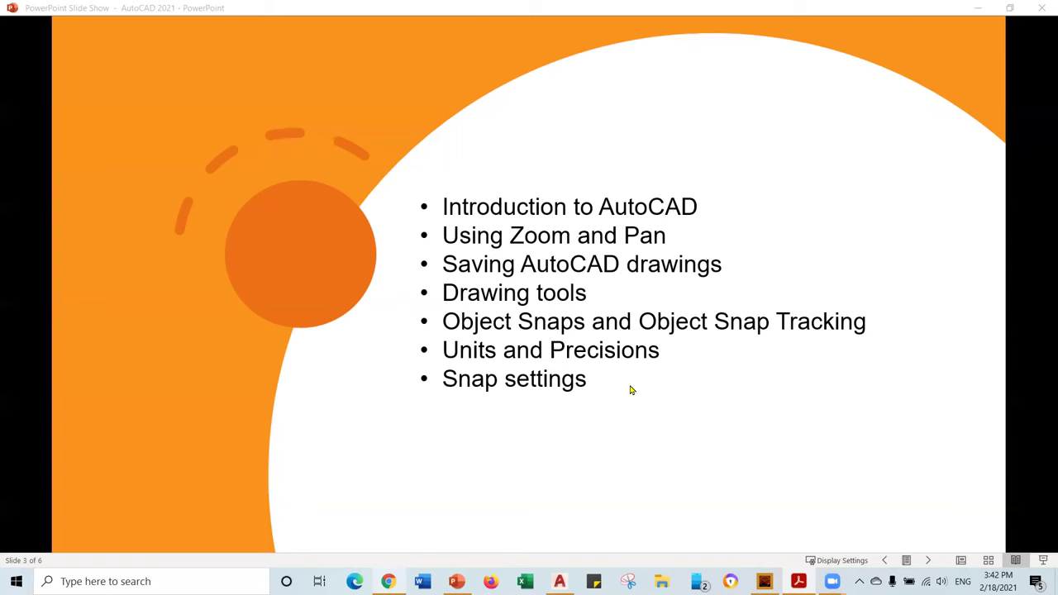
pyautogui.click(630, 389)
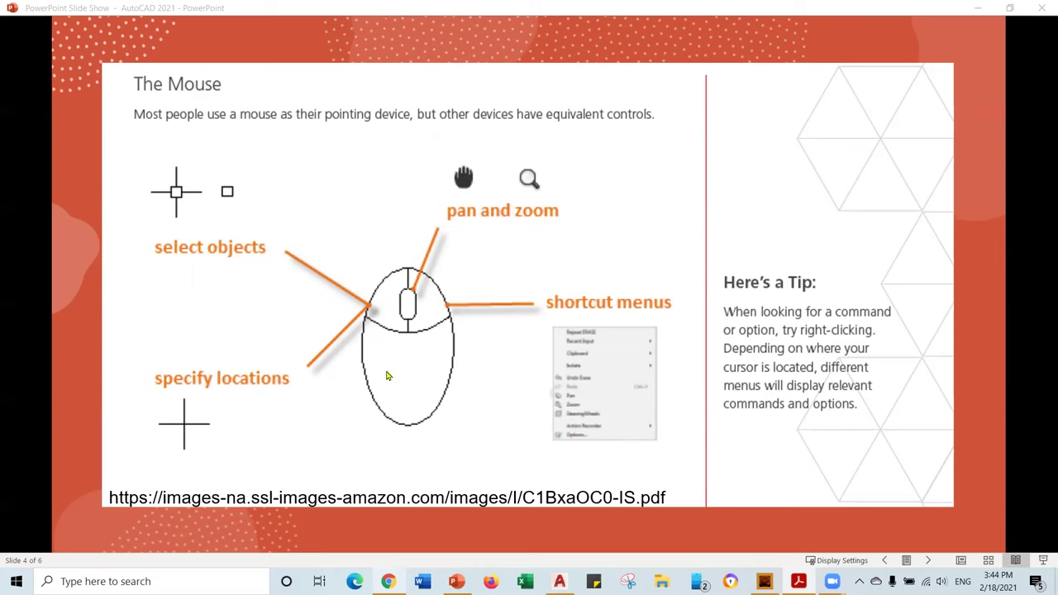
pyautogui.click(542, 366)
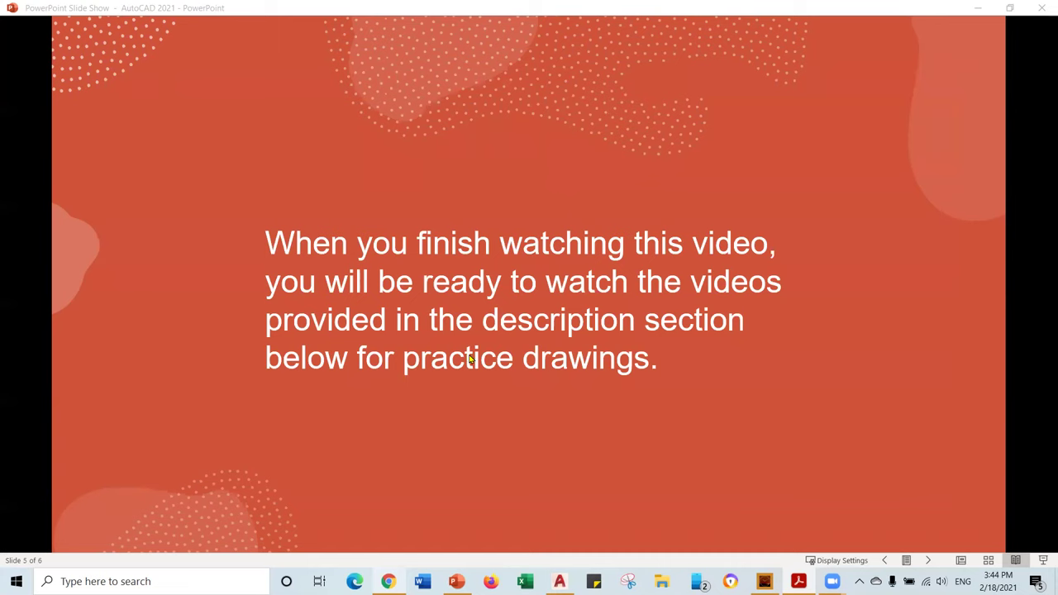
pyautogui.click(451, 413)
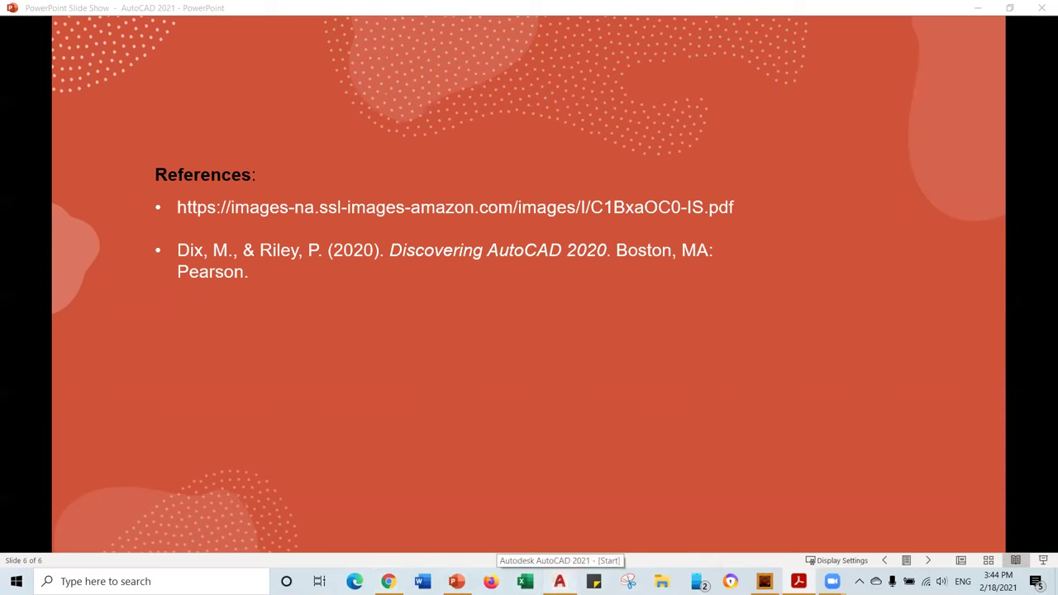
# - Switch to AutoCAD and look through the recent and pinned drawings on the start page
pyautogui.click(560, 581)
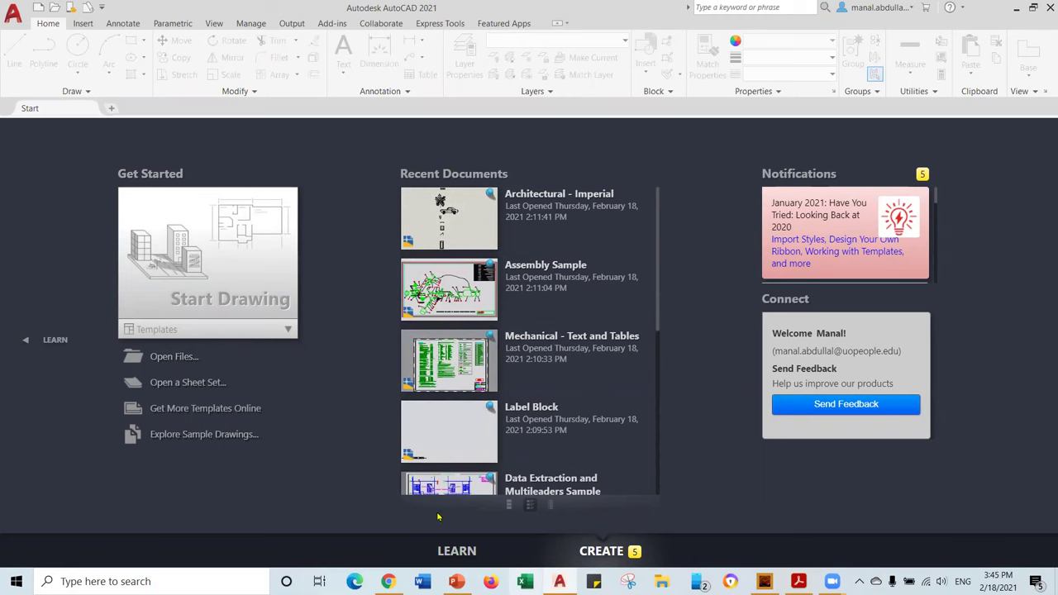
pyautogui.click(490, 196)
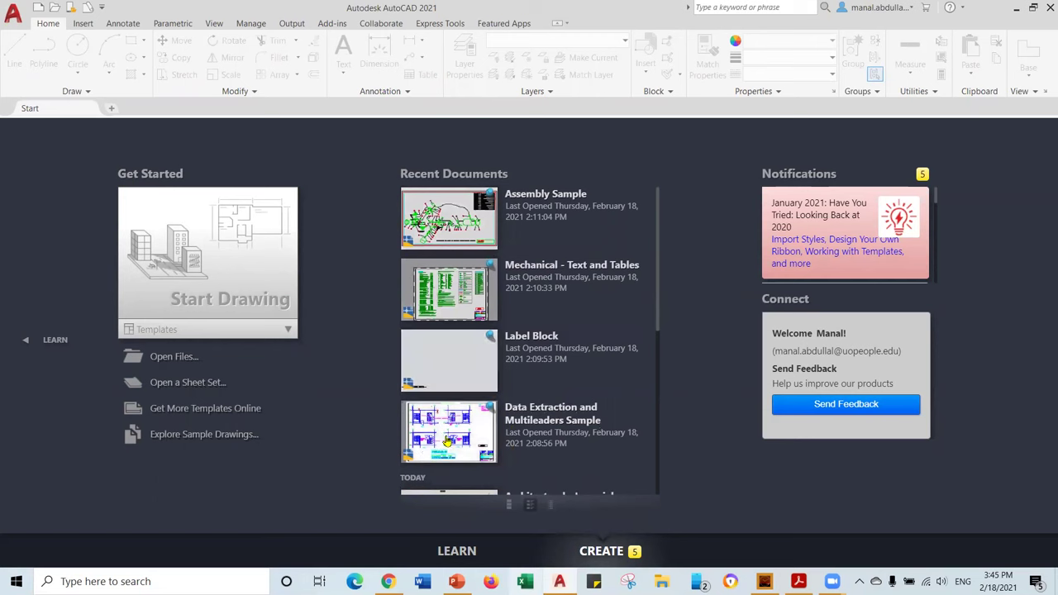
pyautogui.scroll(-1, 450, 430)
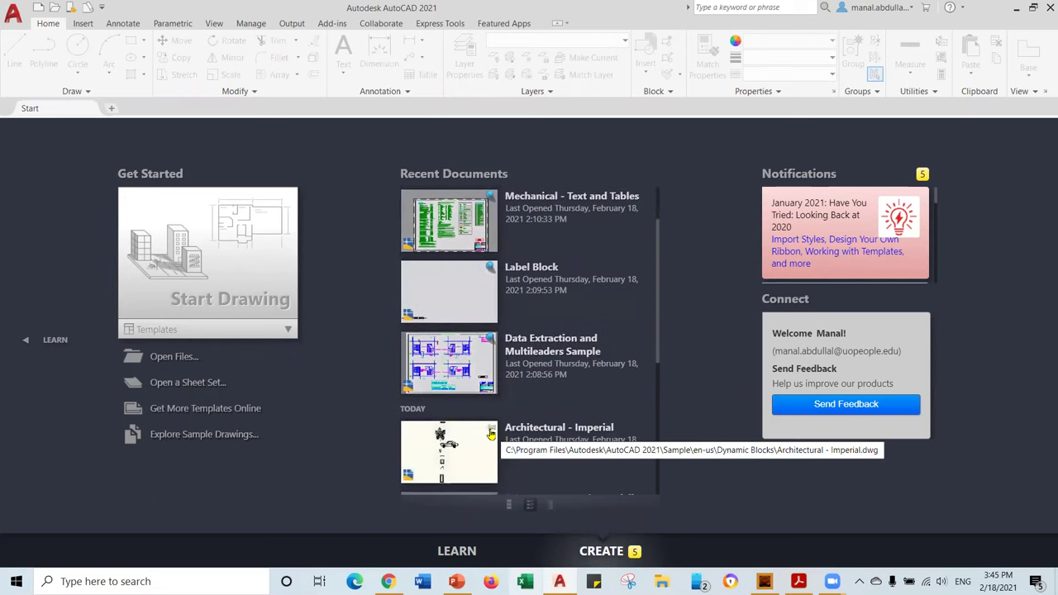
pyautogui.scroll(1, 484, 260)
pyautogui.click(490, 267)
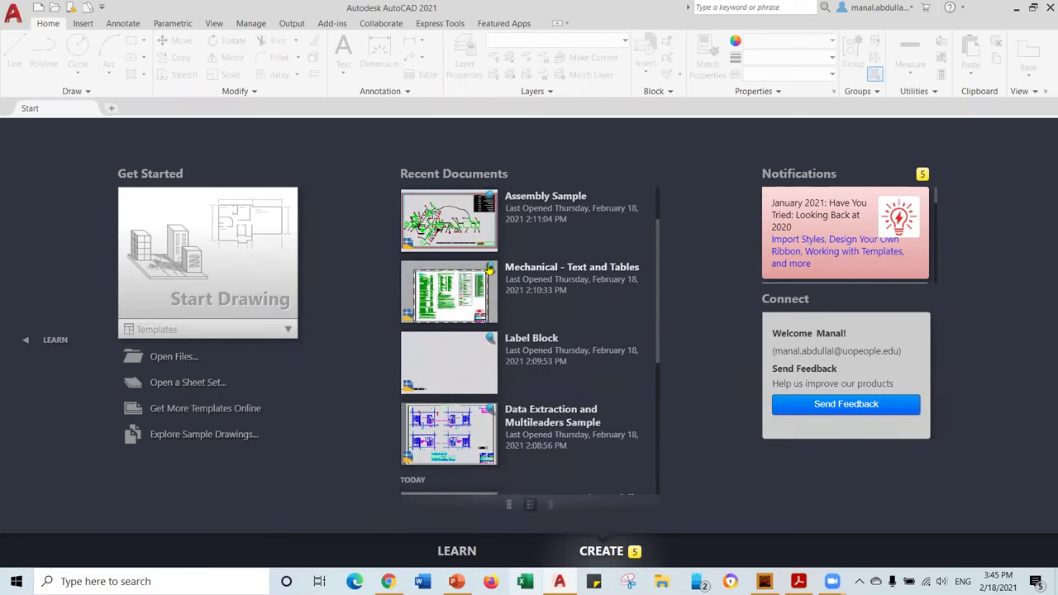
pyautogui.click(493, 430)
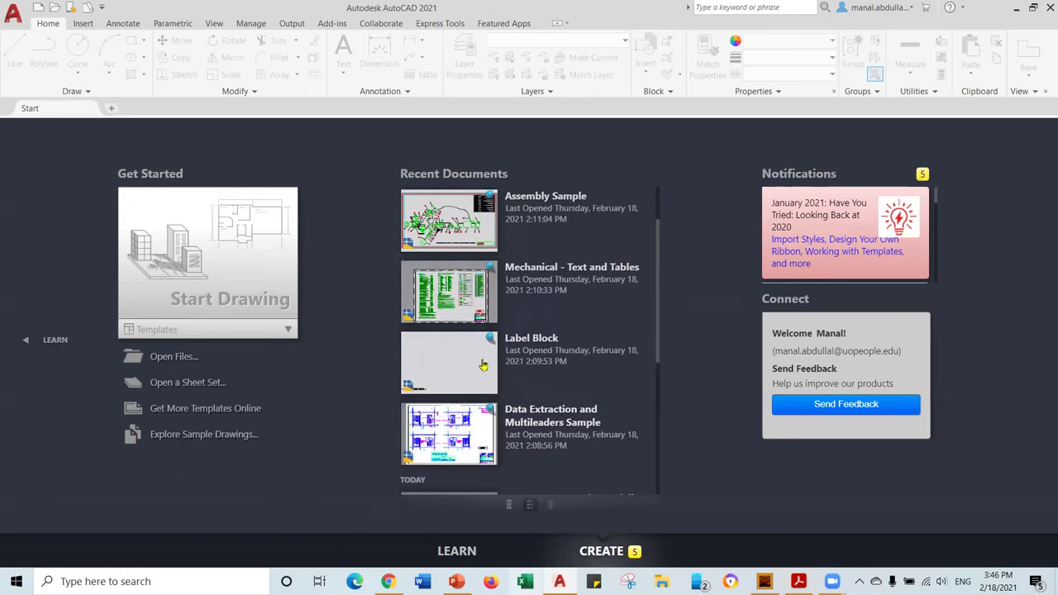
pyautogui.scroll(1, 464, 379)
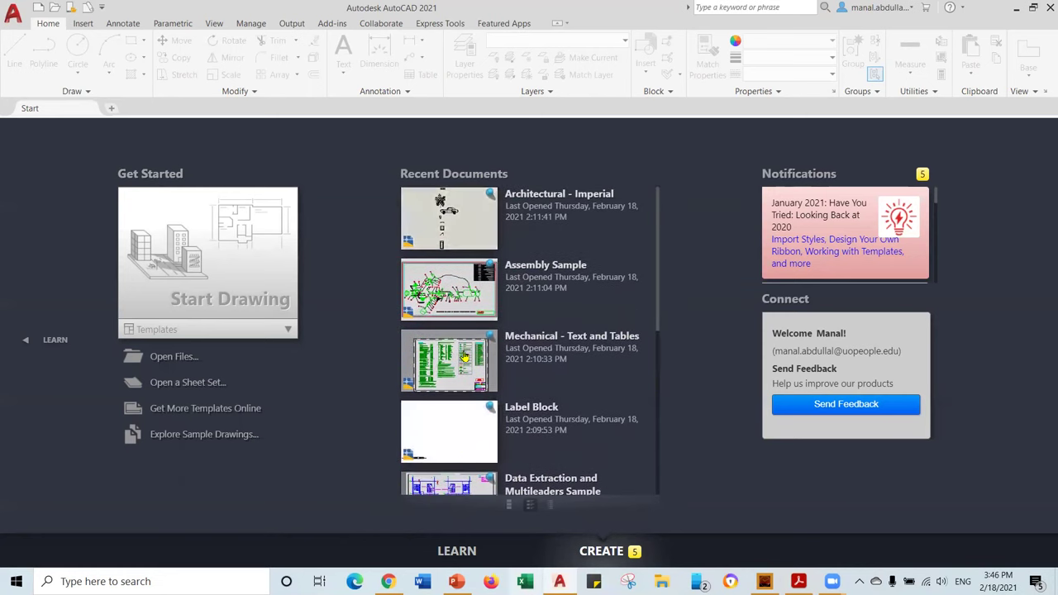
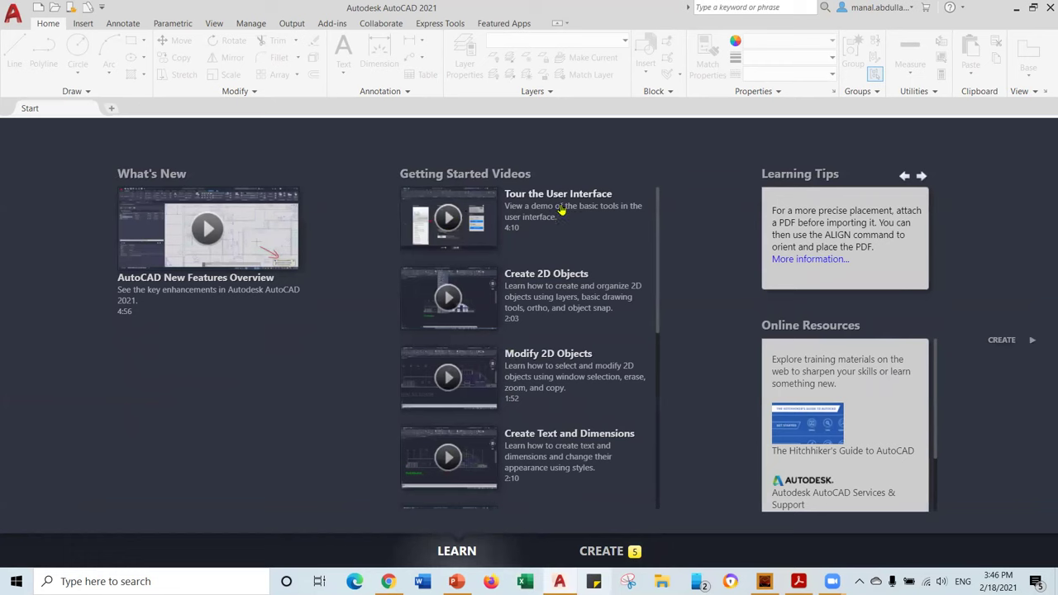
# - Look through the Getting Started Videos and the Online Resources on the Learn page
pyautogui.scroll(-3, 532, 290)
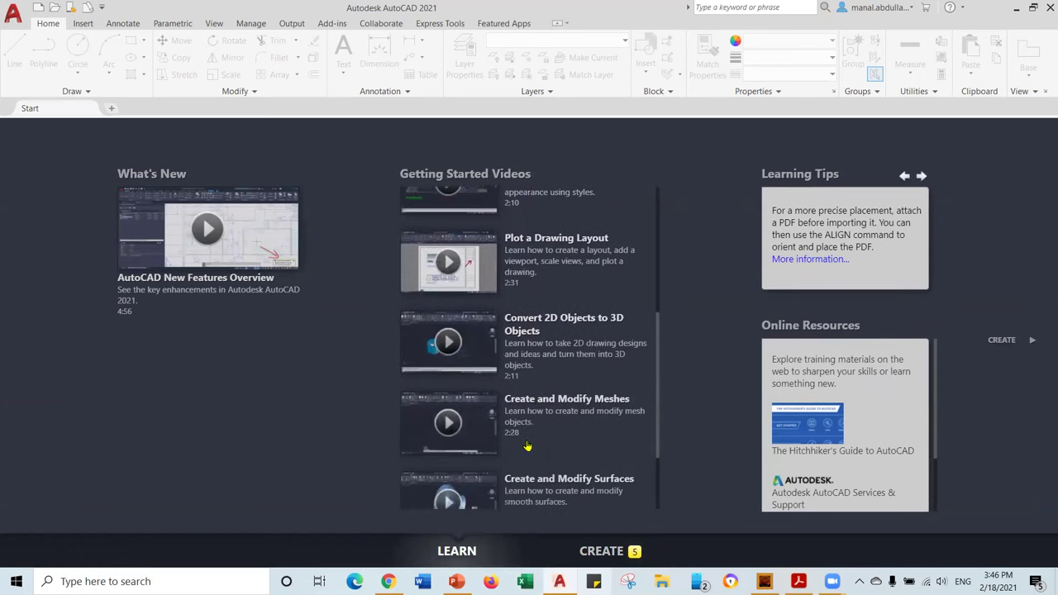
pyautogui.scroll(-1, 527, 446)
pyautogui.scroll(4, 528, 453)
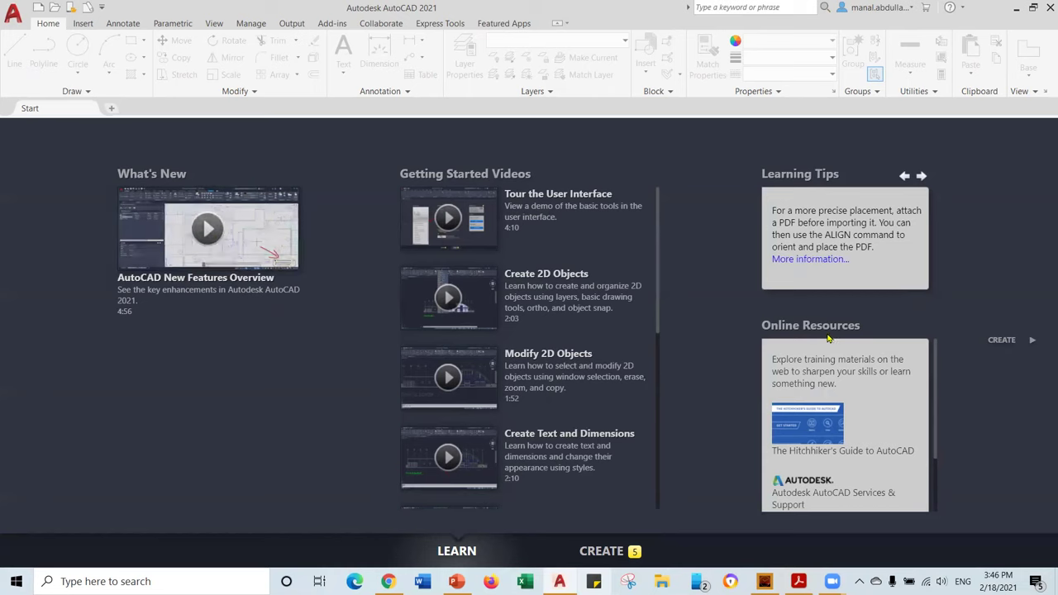
pyautogui.scroll(-2, 865, 411)
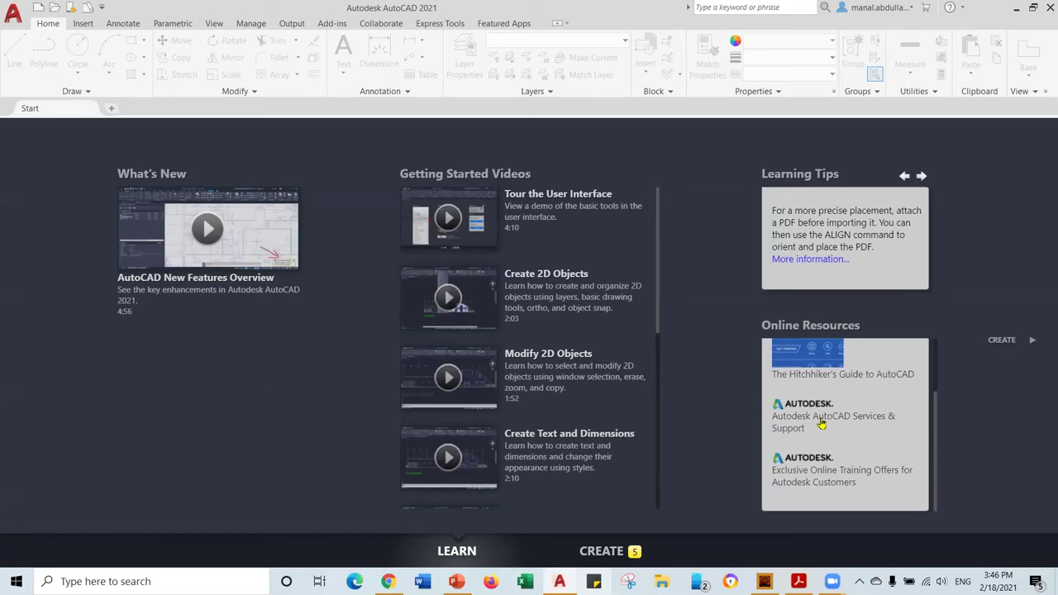
pyautogui.scroll(2, 821, 424)
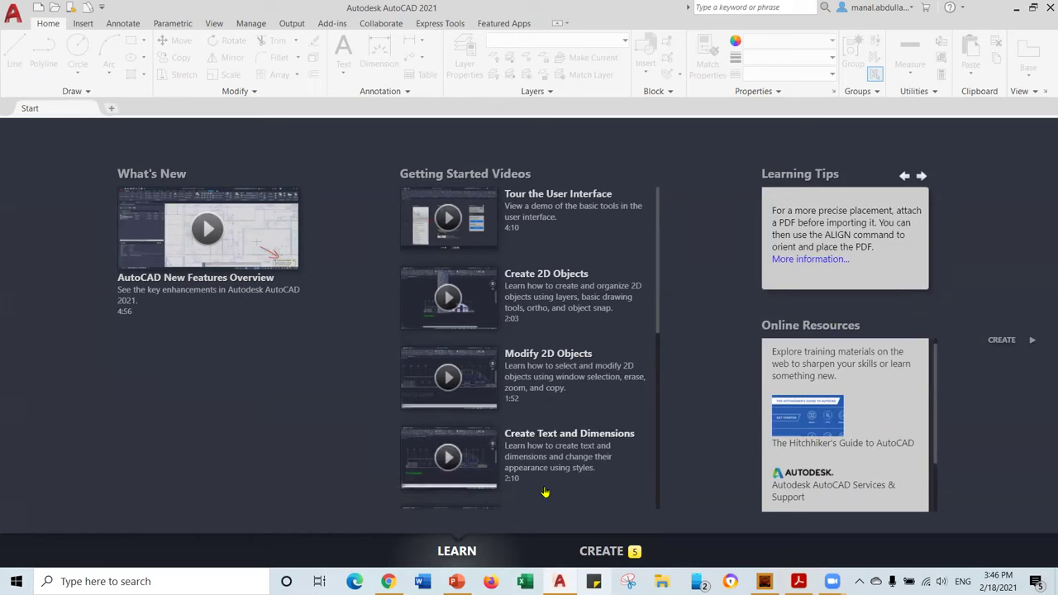
# - Return to the Create page and start a new drawing
pyautogui.click(612, 551)
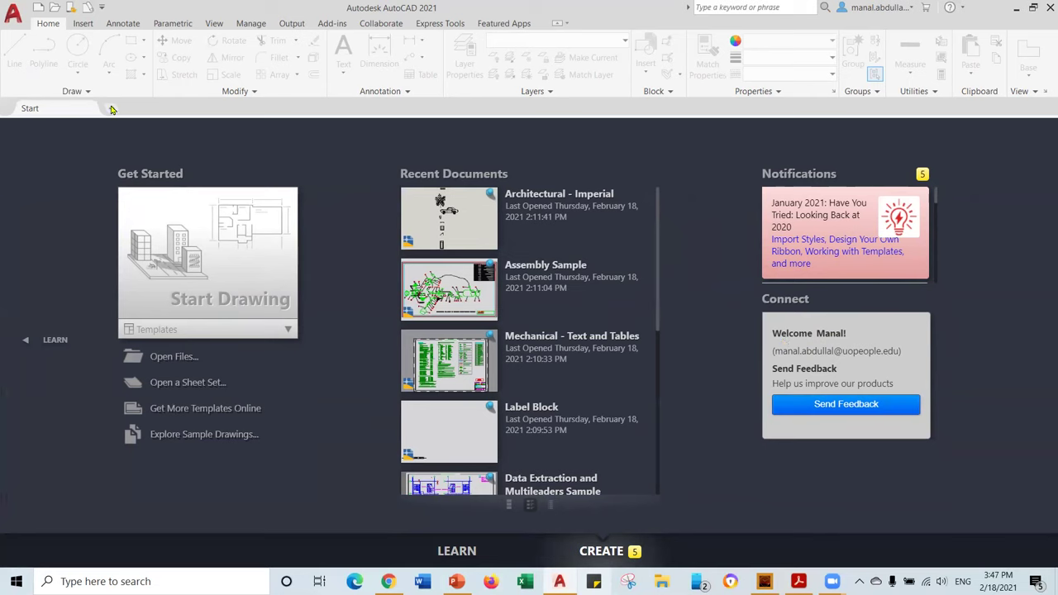
pyautogui.click(204, 263)
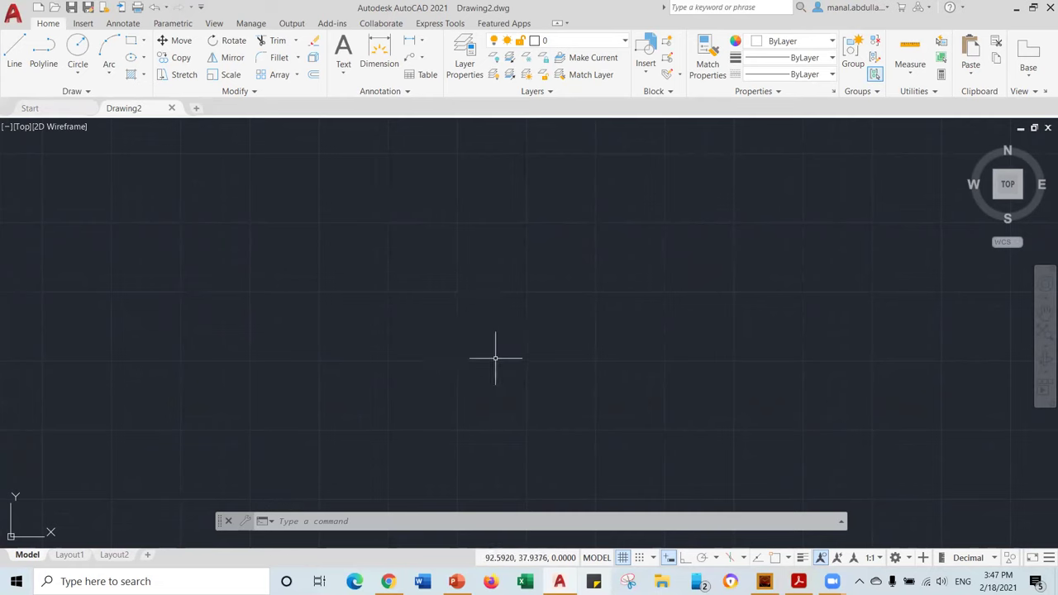
pyautogui.scroll(-1, 499, 356)
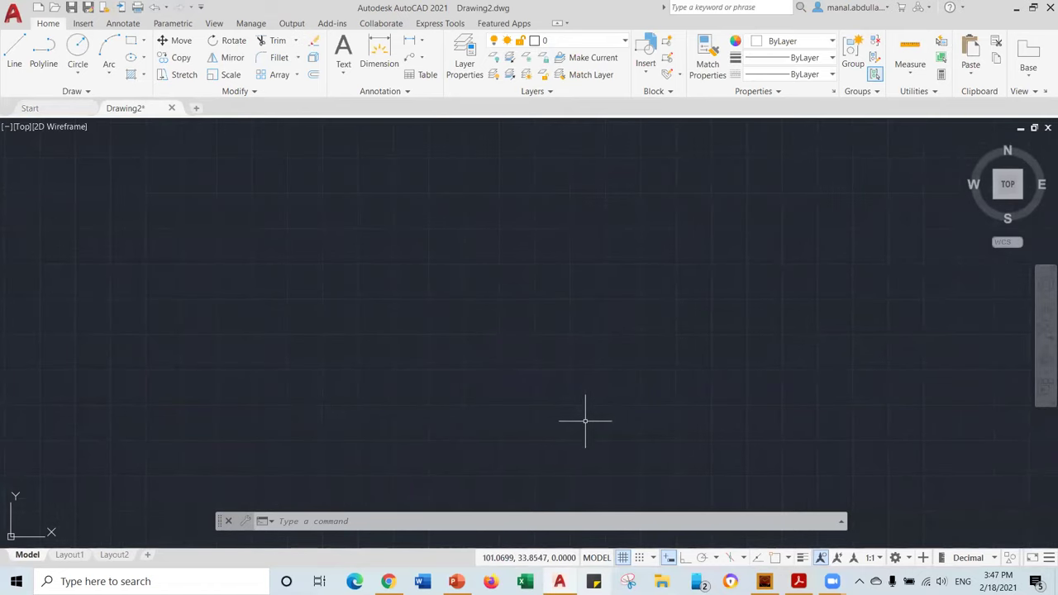
pyautogui.scroll(2, 518, 388)
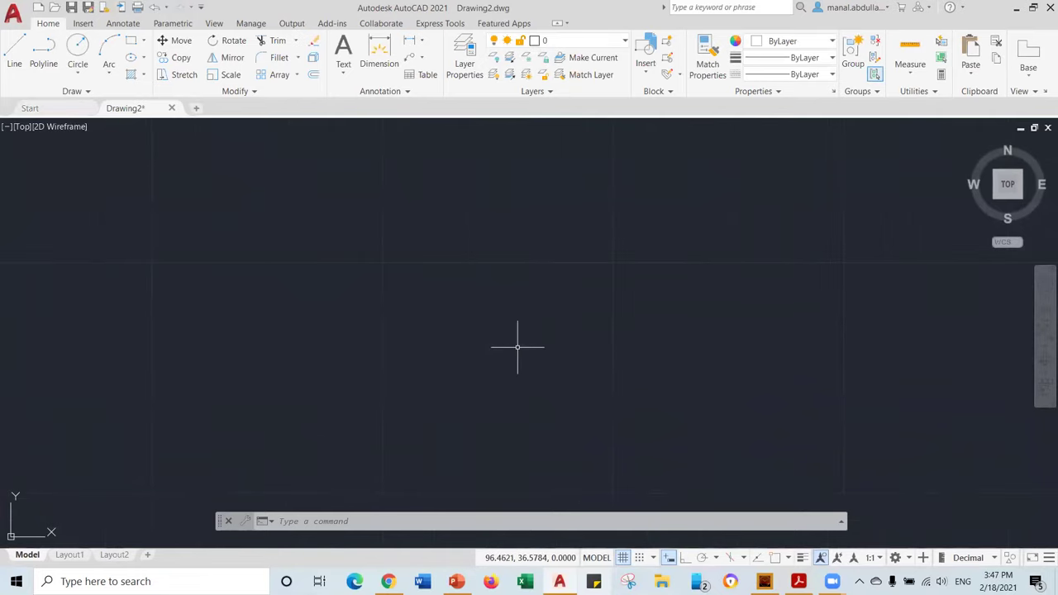
pyautogui.scroll(-1, 520, 324)
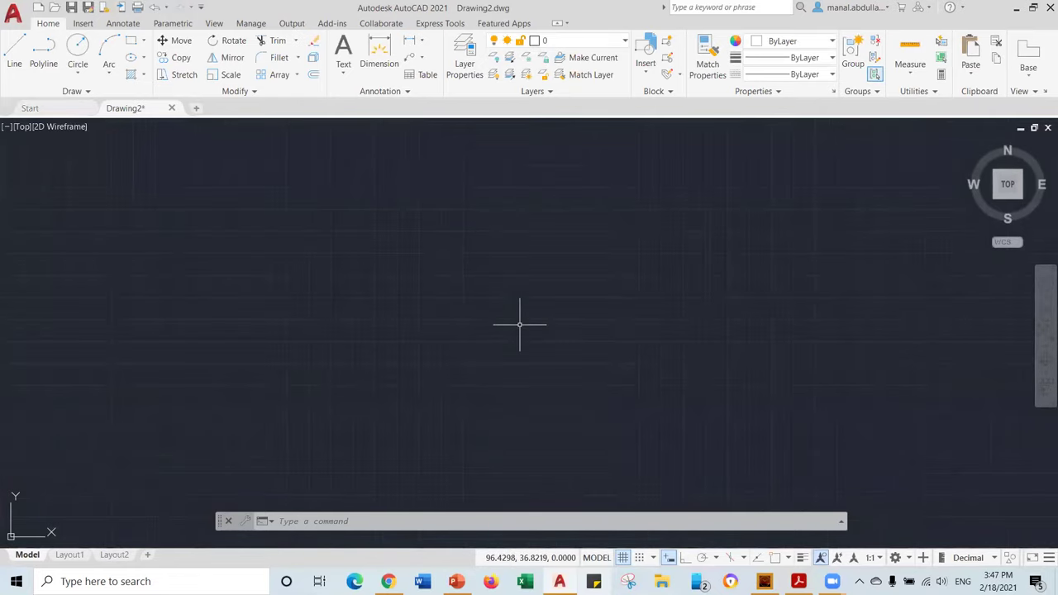
pyautogui.scroll(-2, 519, 324)
pyautogui.scroll(2, 519, 324)
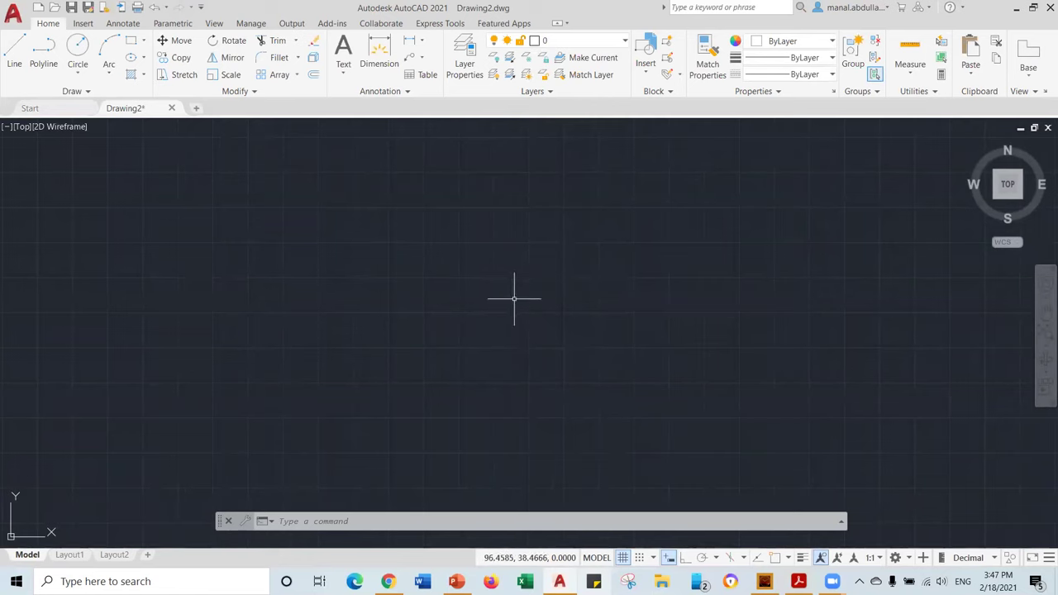
pyautogui.scroll(1, 527, 303)
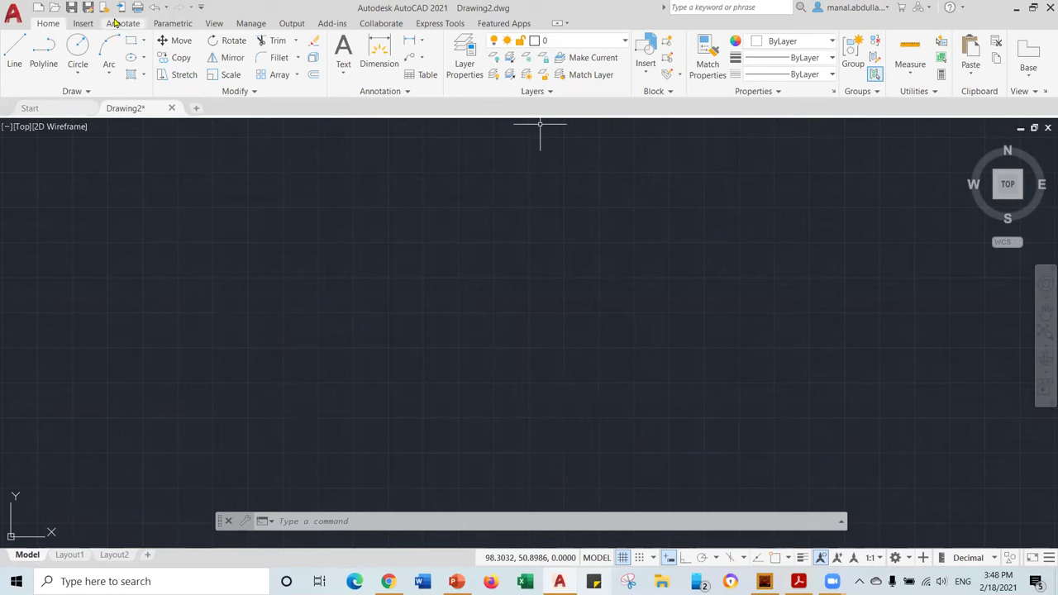
# - Review the save, print and close commands, and apply the Dark color theme in the display options
pyautogui.click(12, 15)
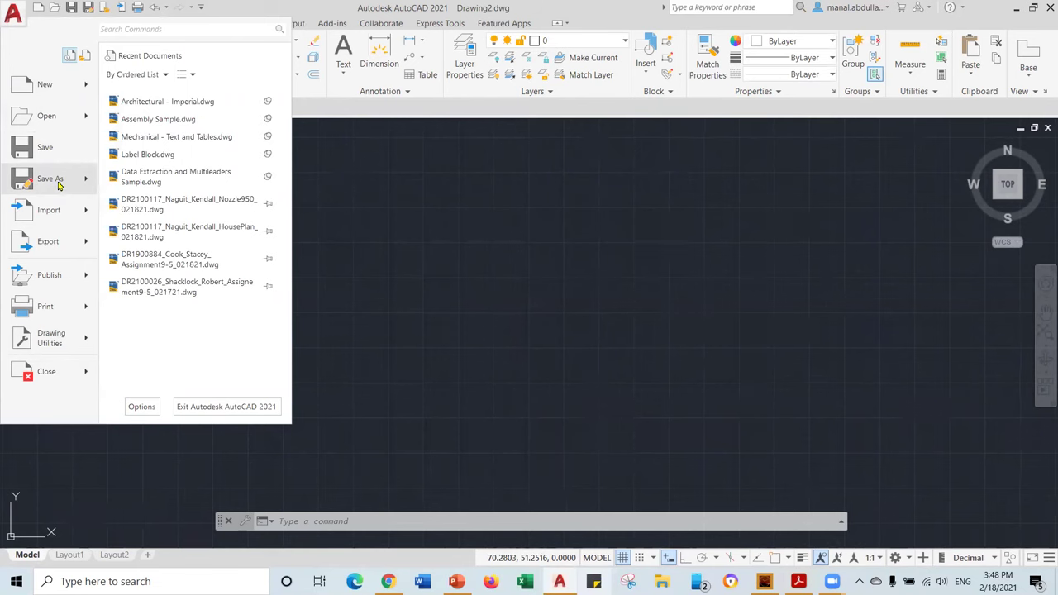
pyautogui.moveTo(57, 185)
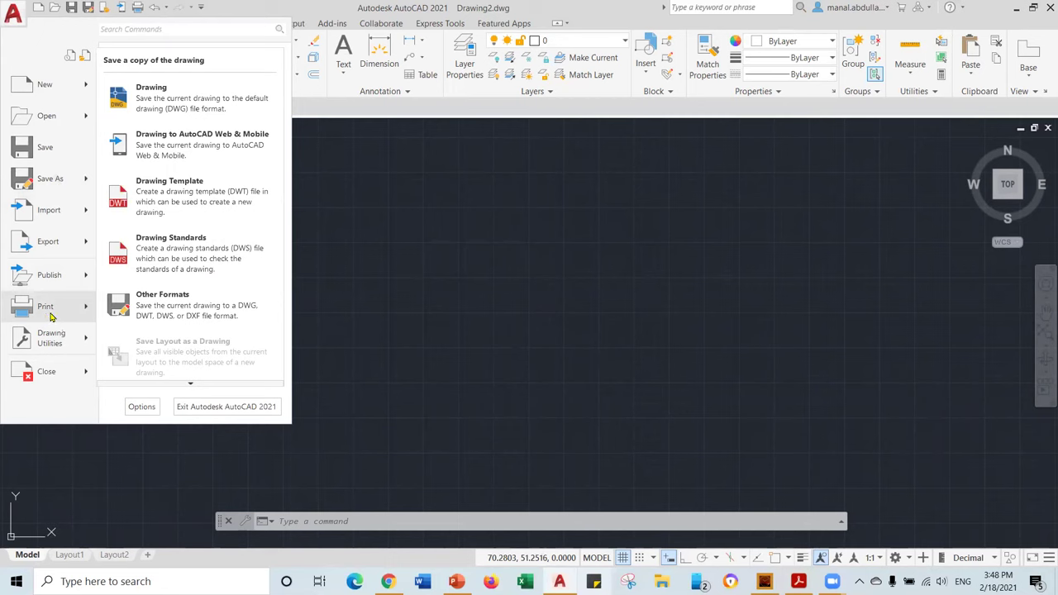
pyautogui.moveTo(47, 314)
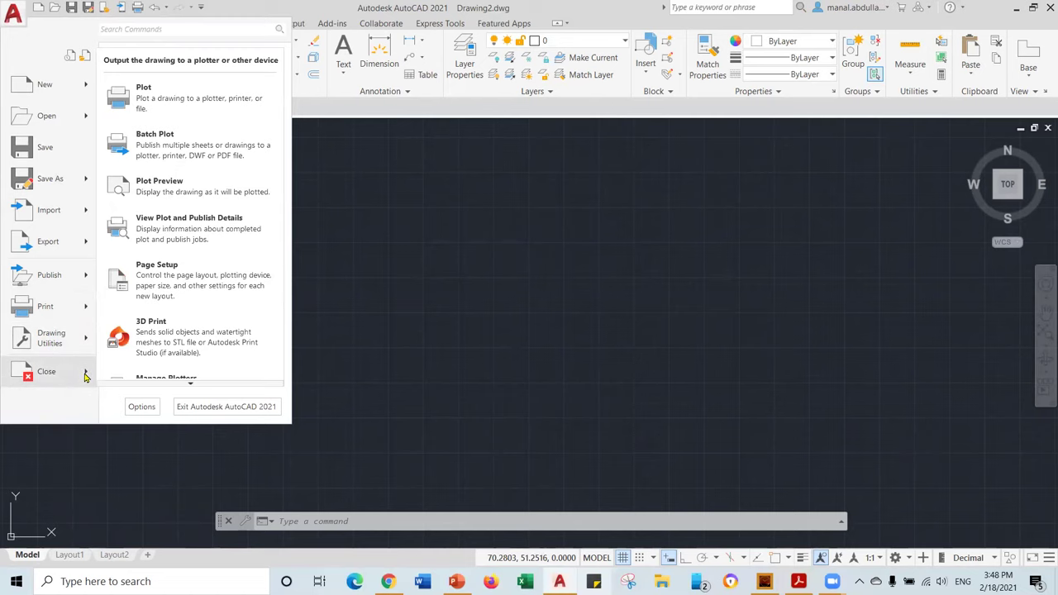
pyautogui.moveTo(85, 376)
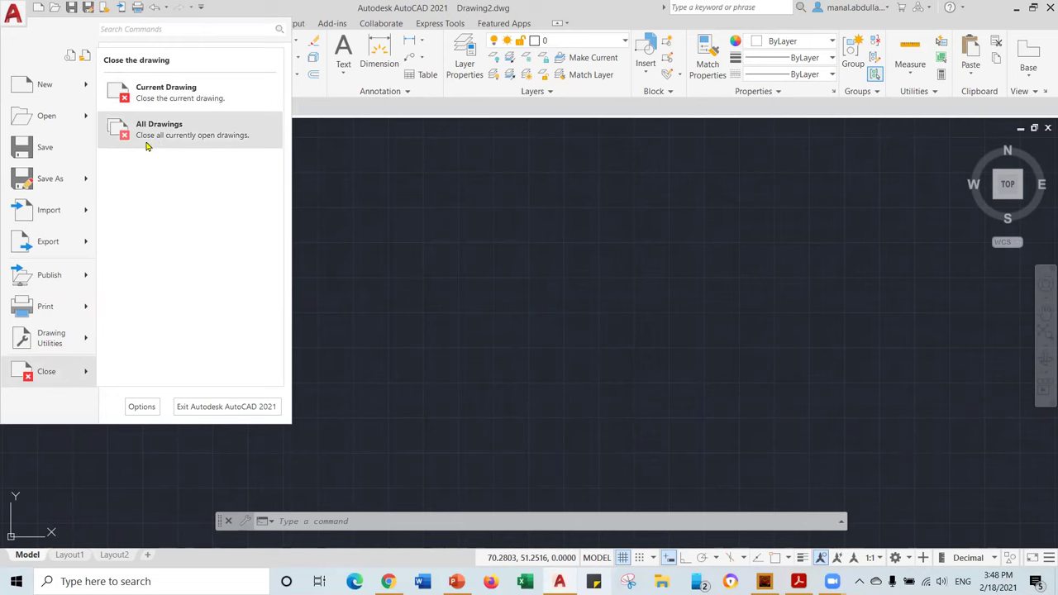
pyautogui.click(141, 408)
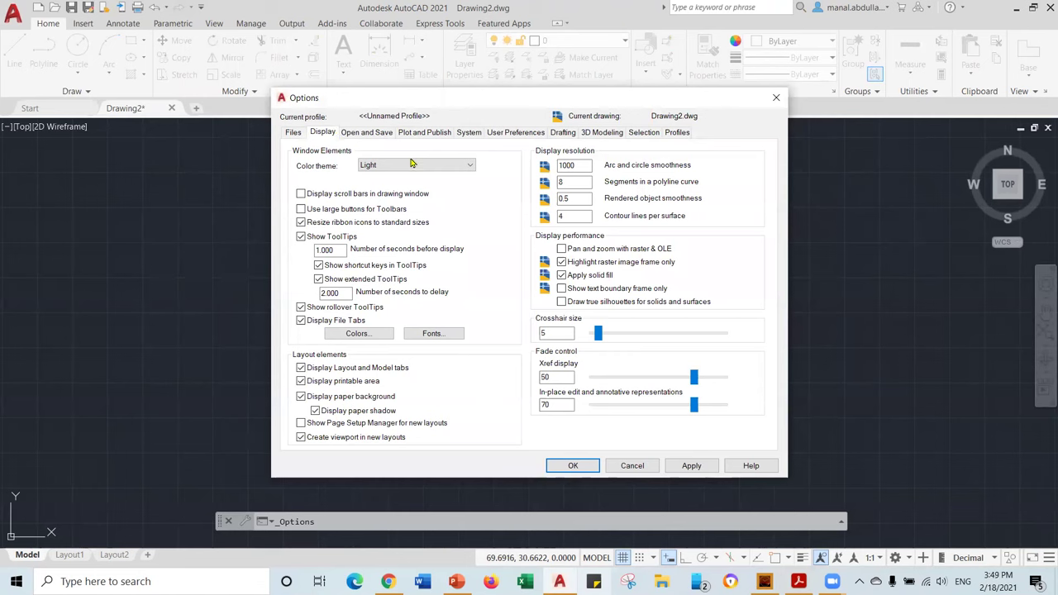
pyautogui.click(469, 166)
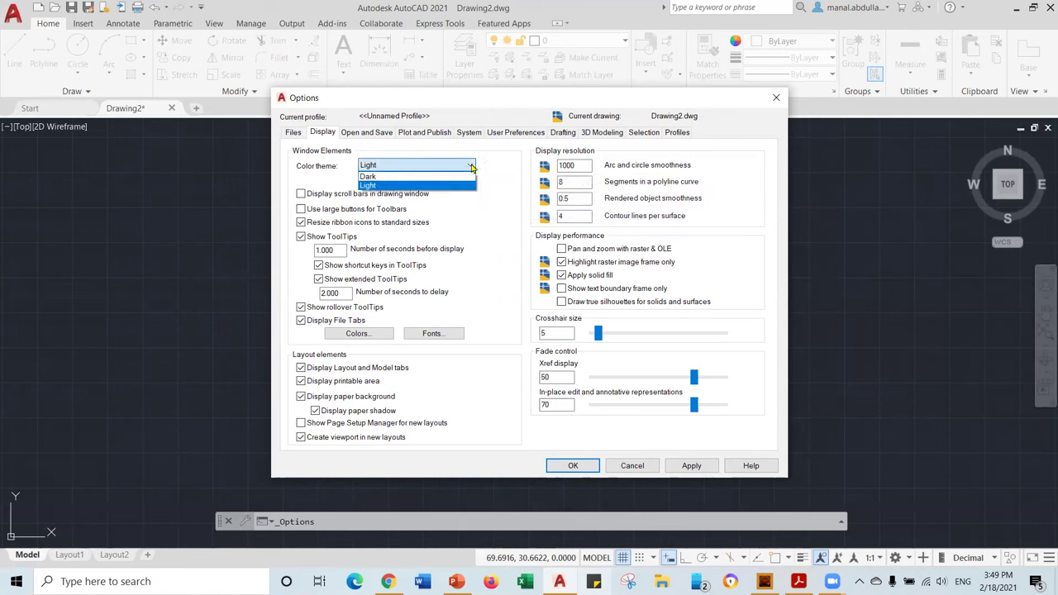
pyautogui.click(396, 177)
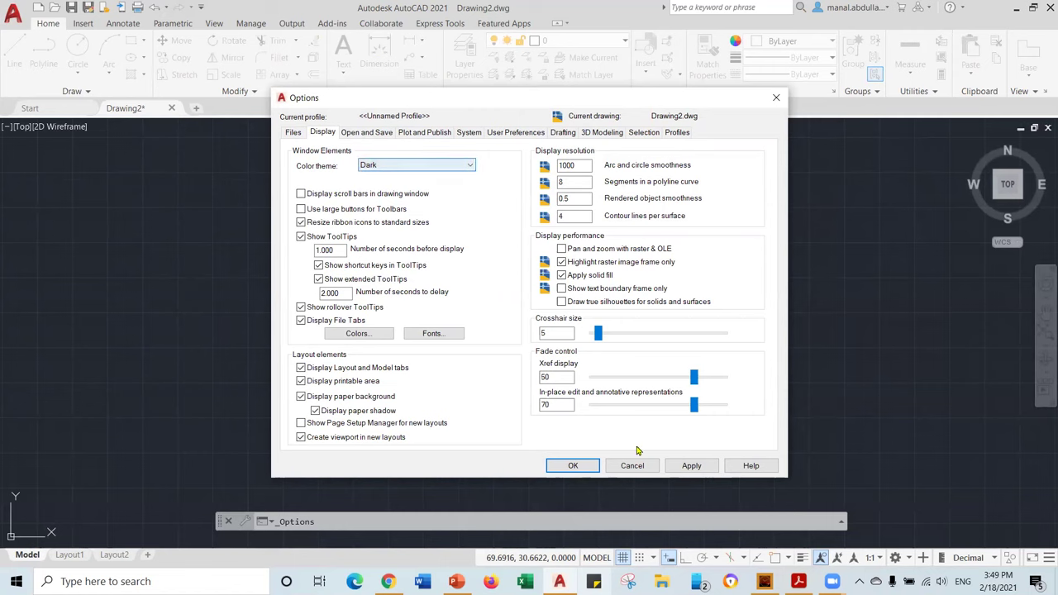
pyautogui.click(687, 465)
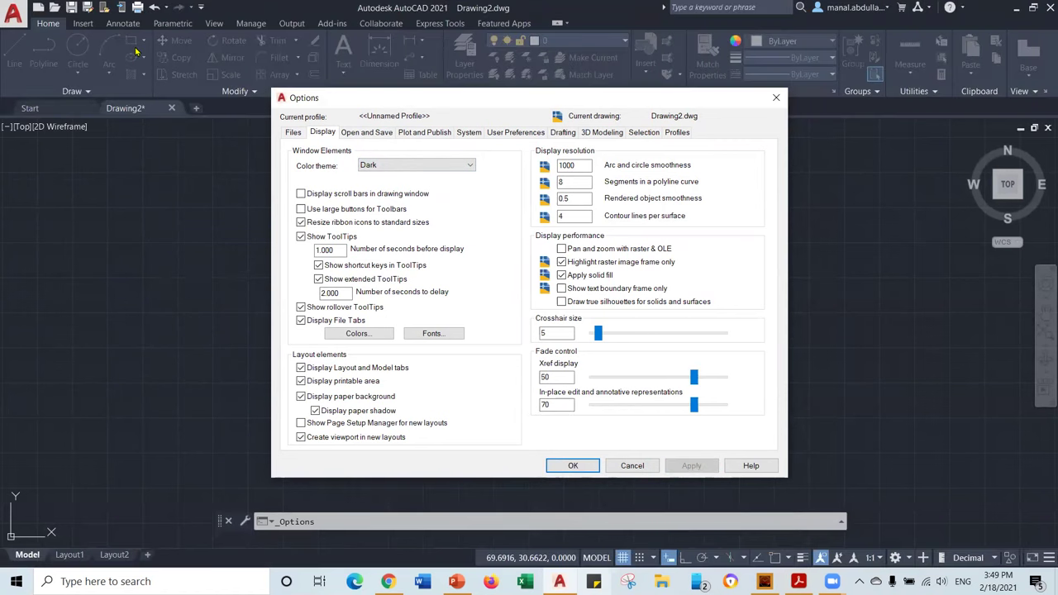
# - Set the color theme to Light, apply it and close the options
pyautogui.click(473, 165)
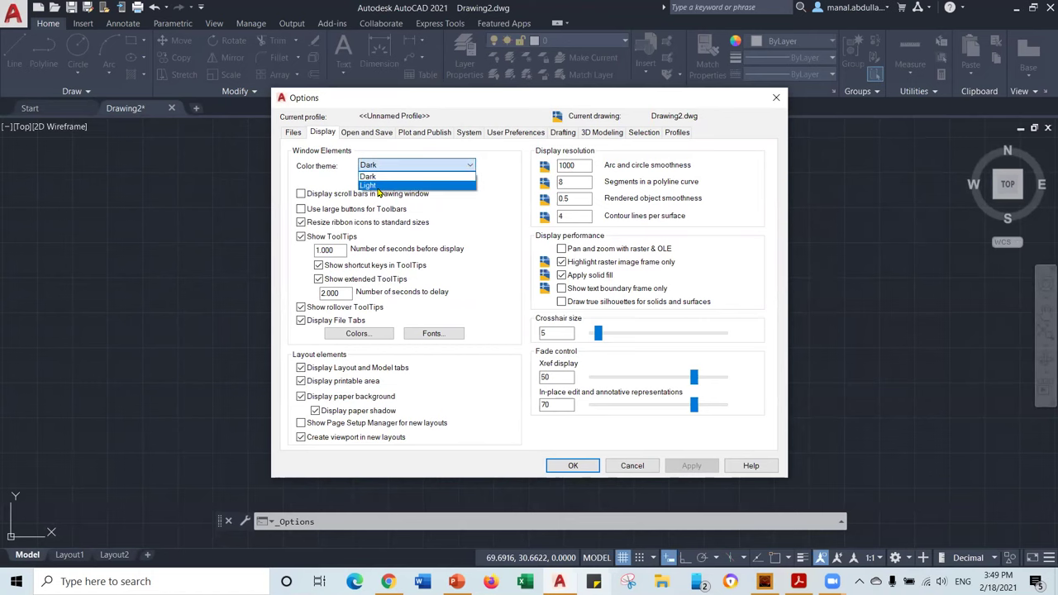
pyautogui.click(378, 191)
pyautogui.click(691, 466)
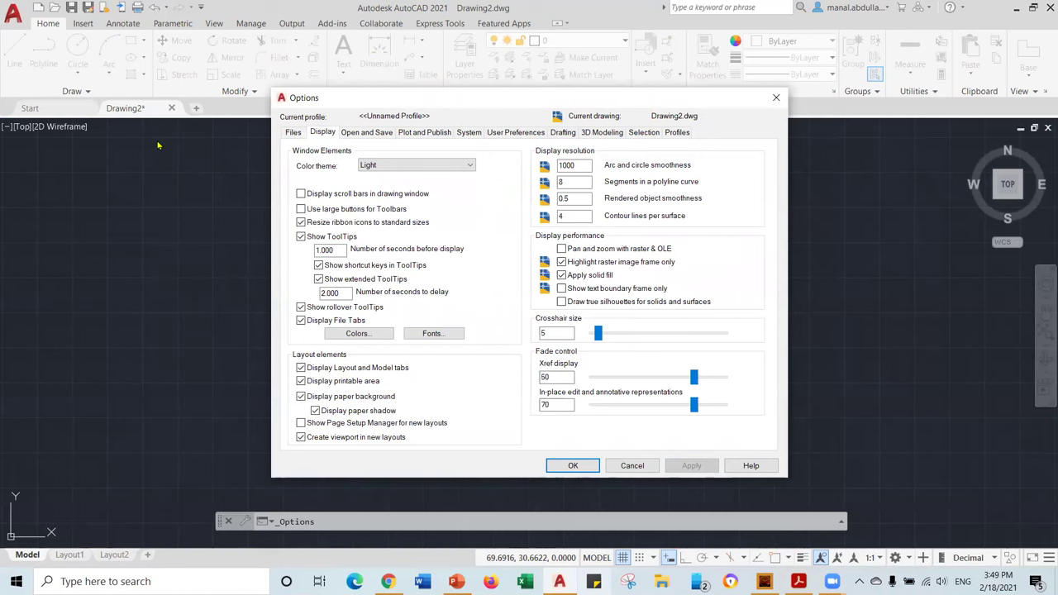
pyautogui.click(573, 466)
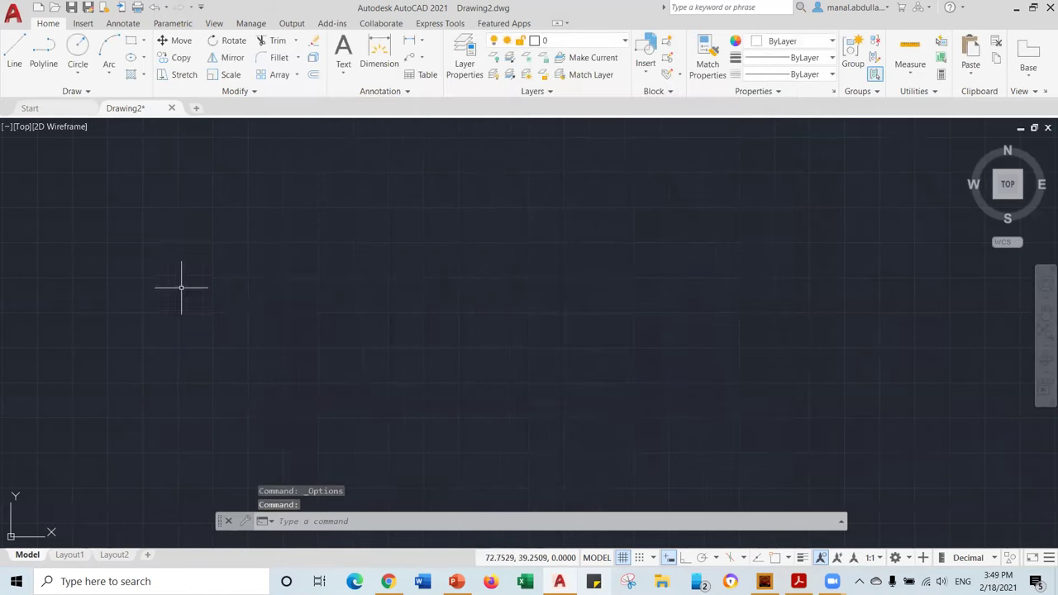
# - Save the drawing to the Desktop as Drawing 1 in the AutoCAD 2018 Drawing (*.dwg) format
pyautogui.click(14, 14)
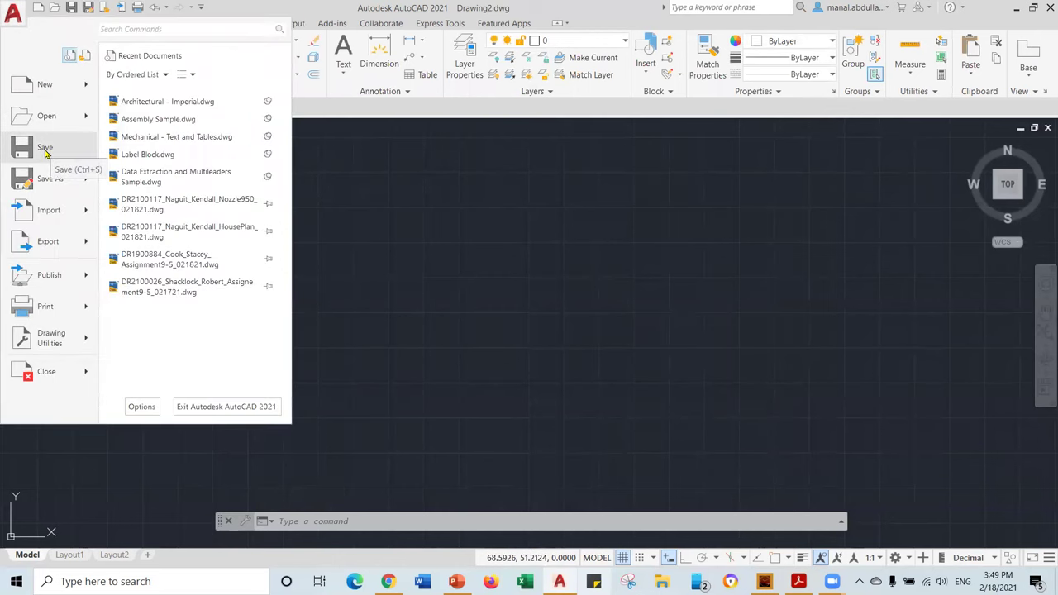
pyautogui.click(45, 151)
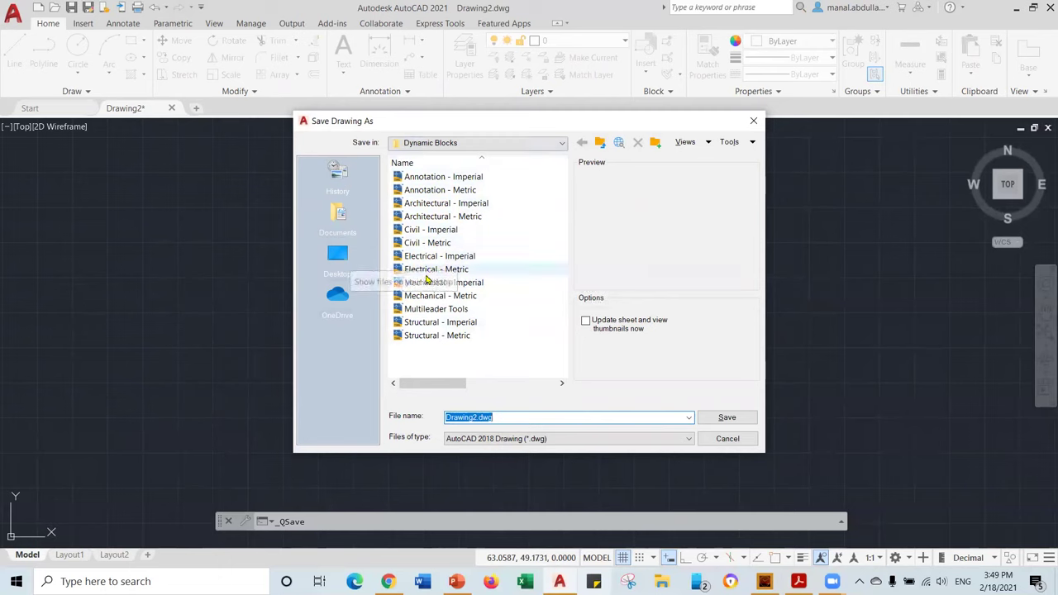
pyautogui.click(559, 143)
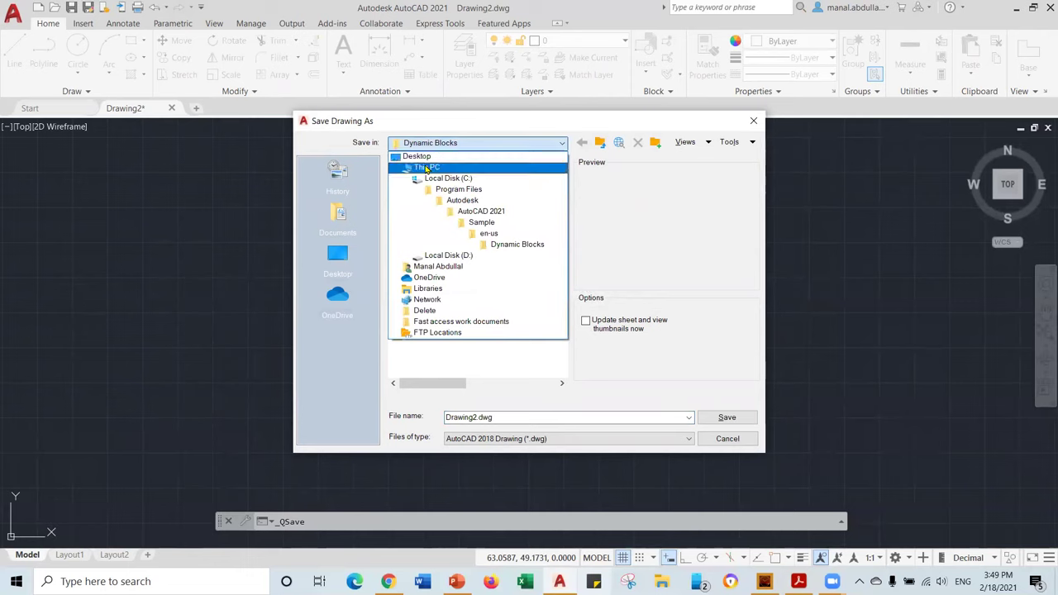
pyautogui.click(417, 157)
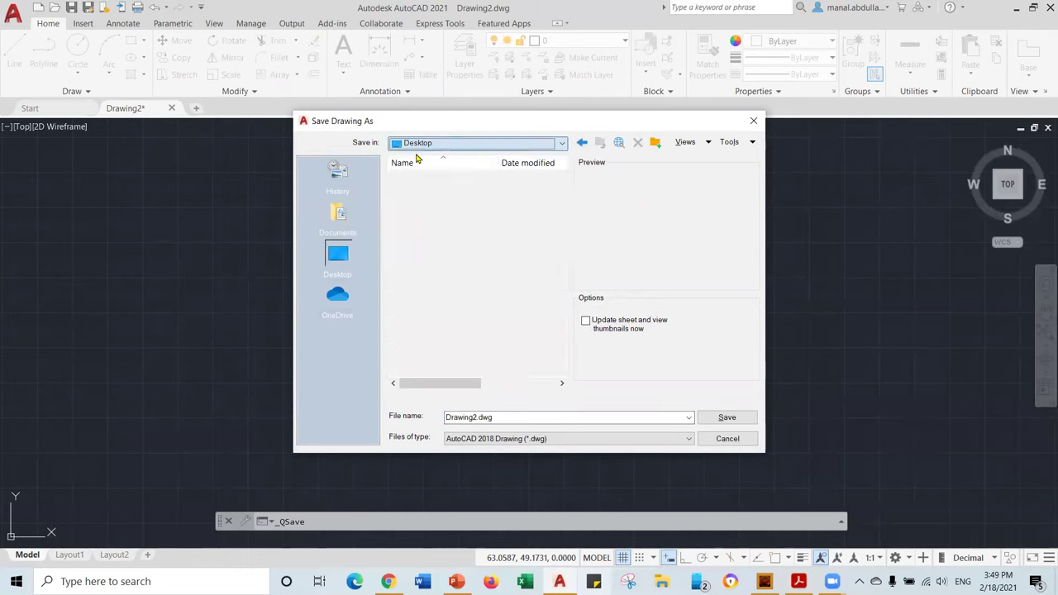
pyautogui.click(503, 418)
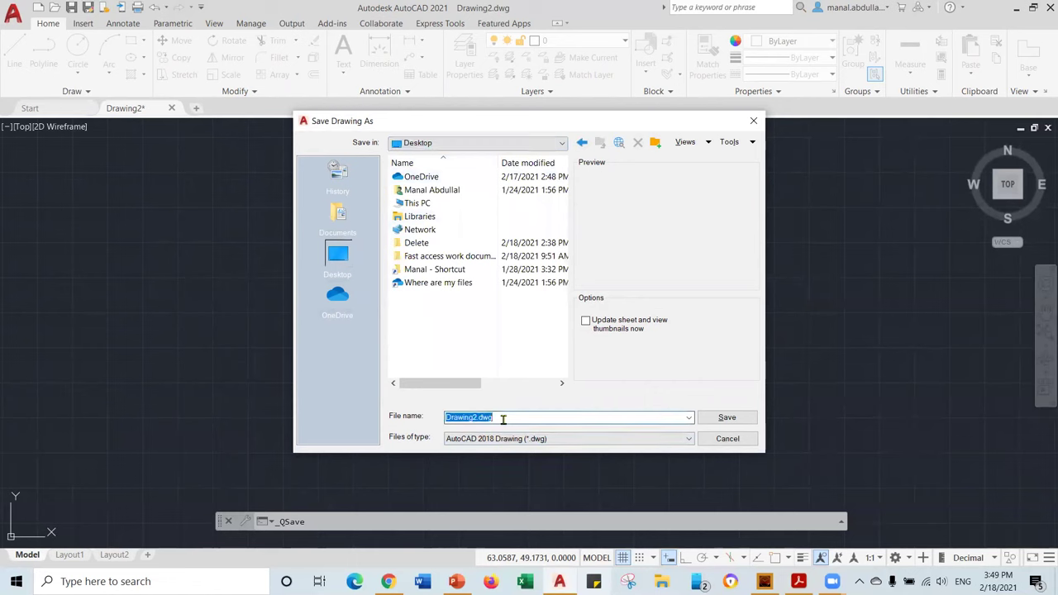
pyautogui.write('Draw')
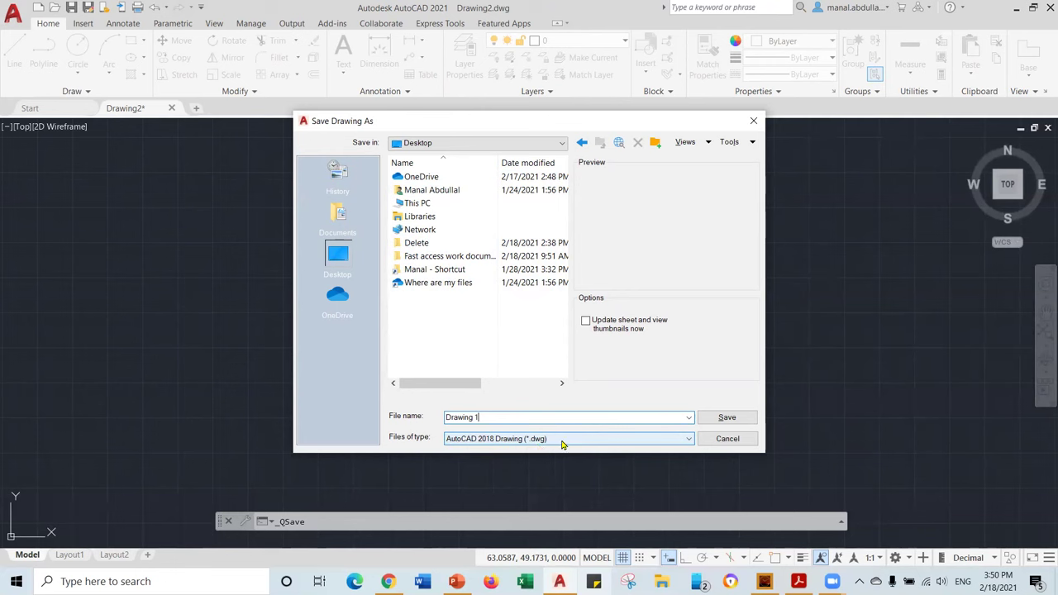
pyautogui.click(728, 420)
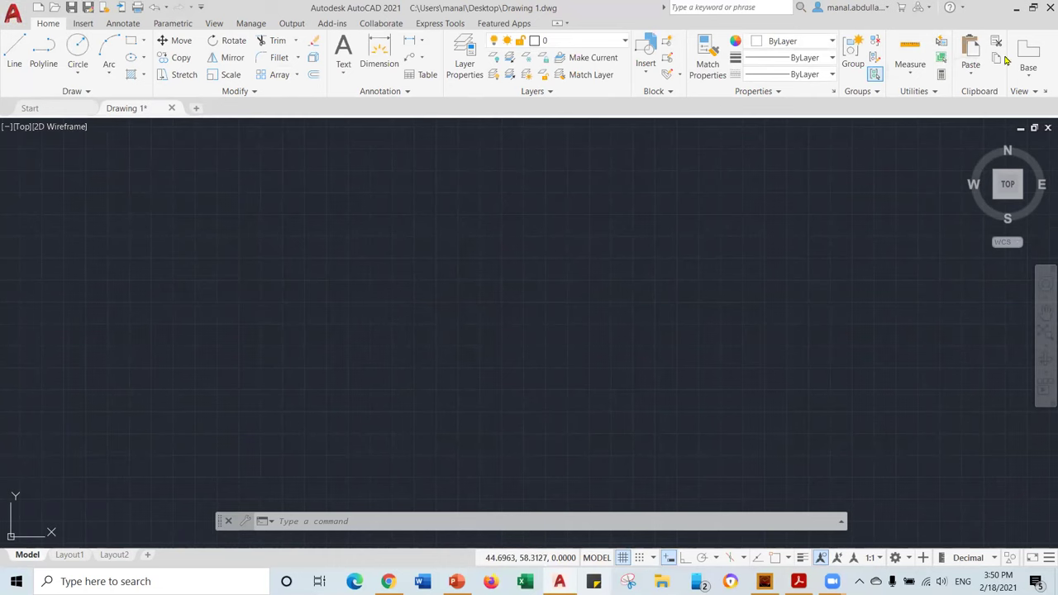
# - Look through the Insert, Annotate, Parametric, View and Manage tool sets of the ribbon and return to the Home tools
pyautogui.click(82, 23)
pyautogui.click(114, 27)
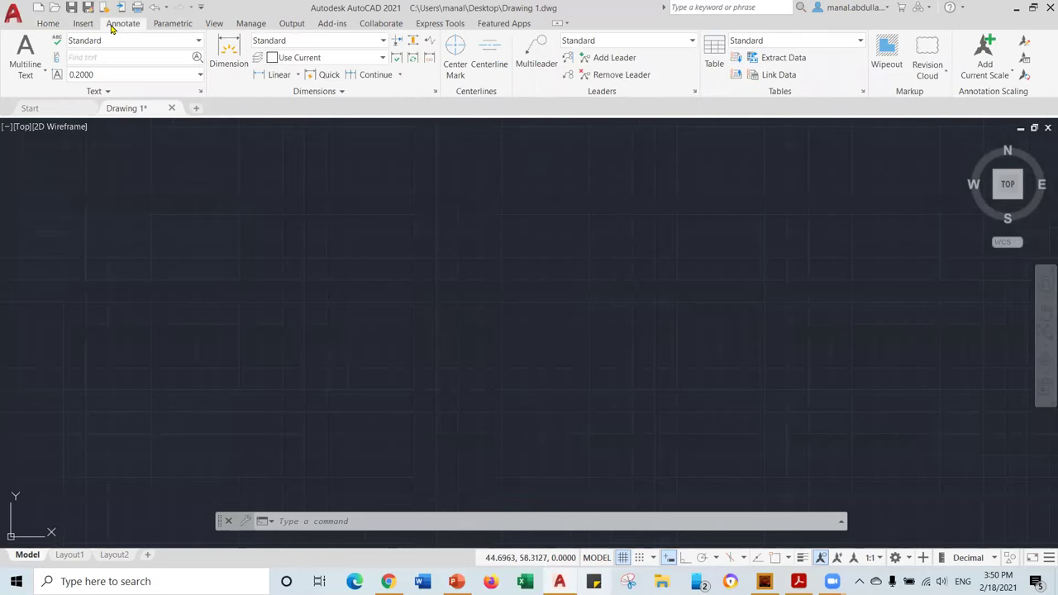
pyautogui.click(178, 27)
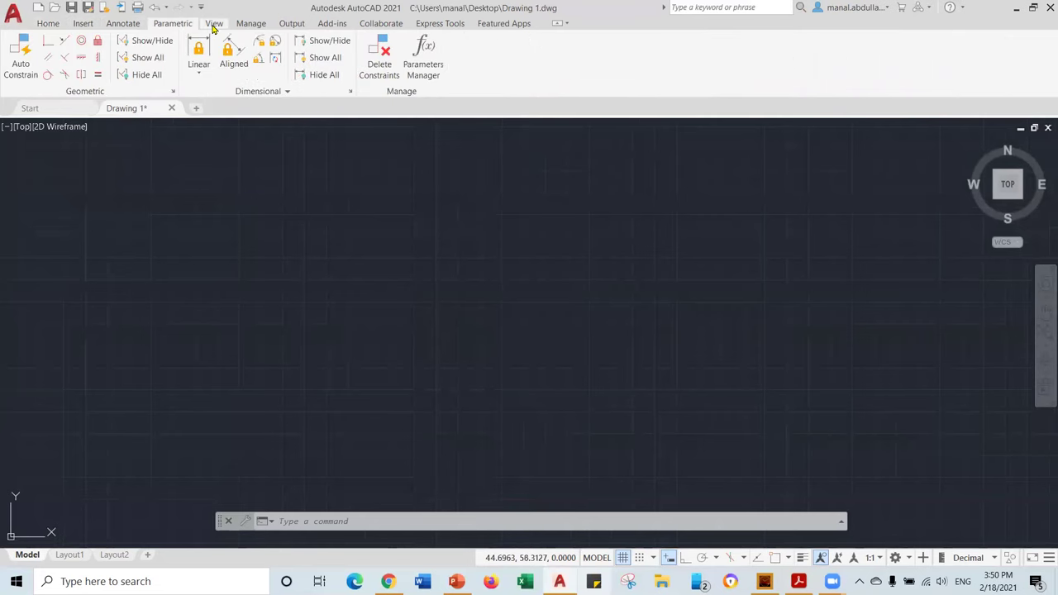
pyautogui.click(213, 25)
pyautogui.click(252, 25)
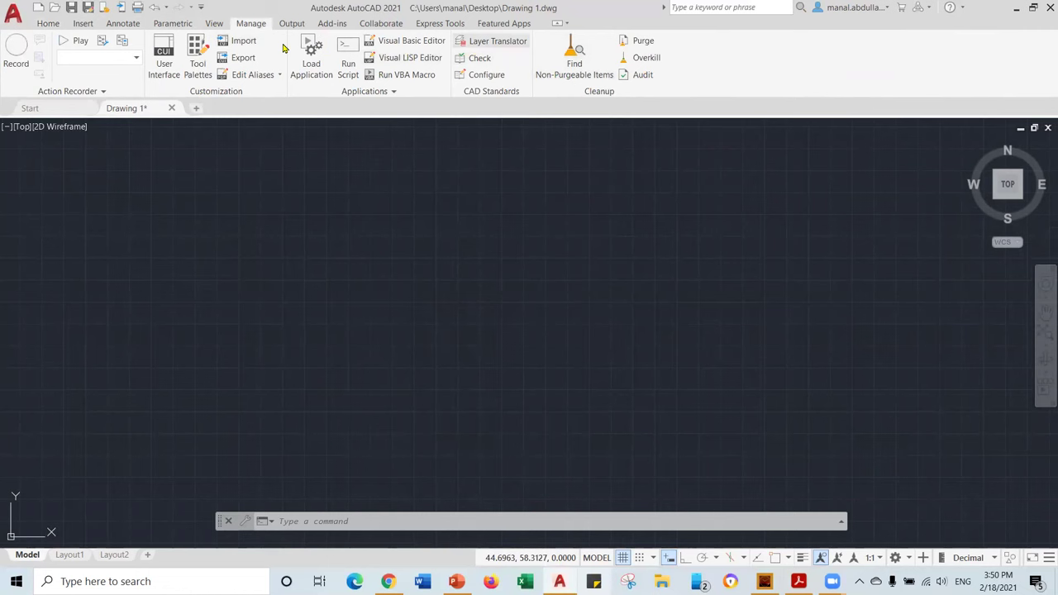
pyautogui.click(47, 24)
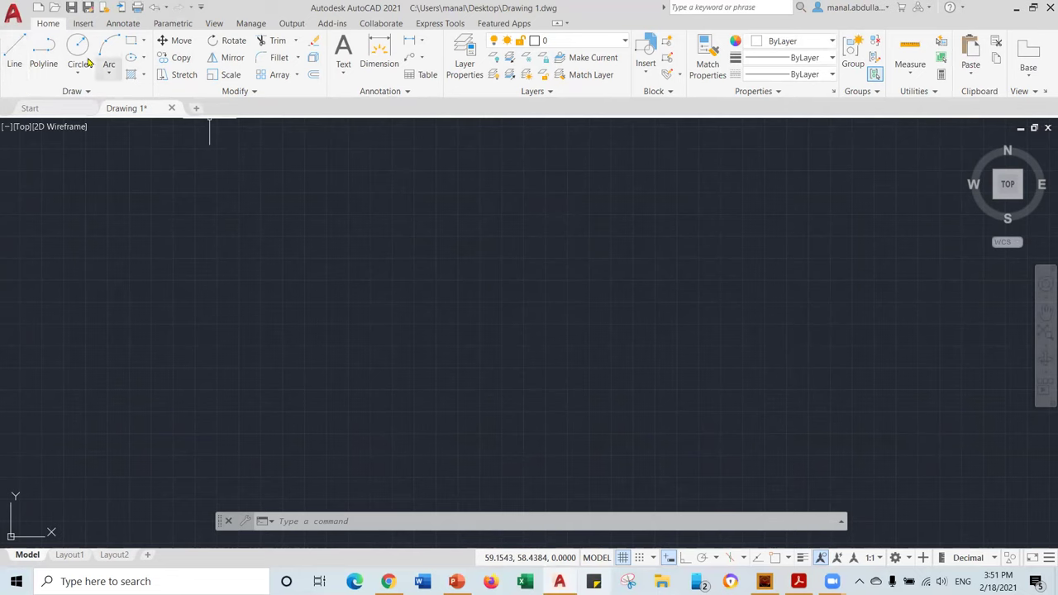
# - Hide the Draw panel of the Home ribbon and show it again
pyautogui.rightClick(165, 93)
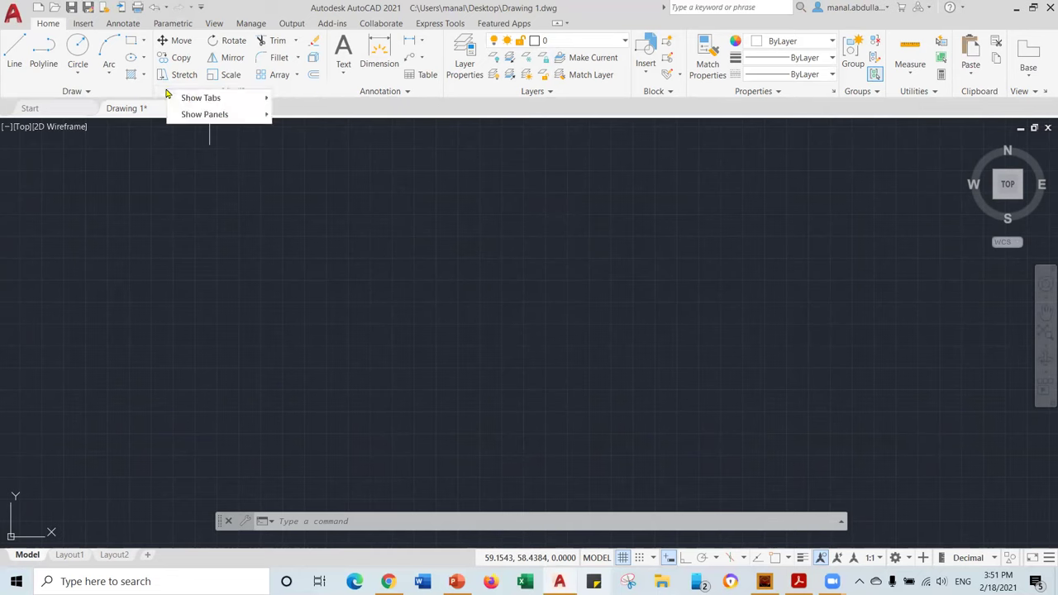
pyautogui.moveTo(213, 117)
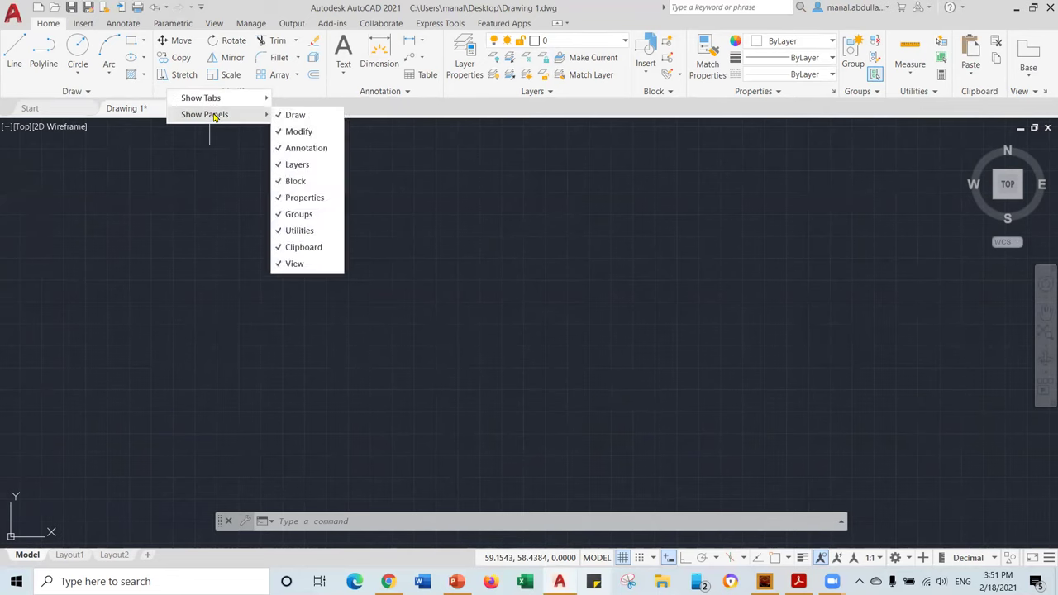
pyautogui.click(294, 115)
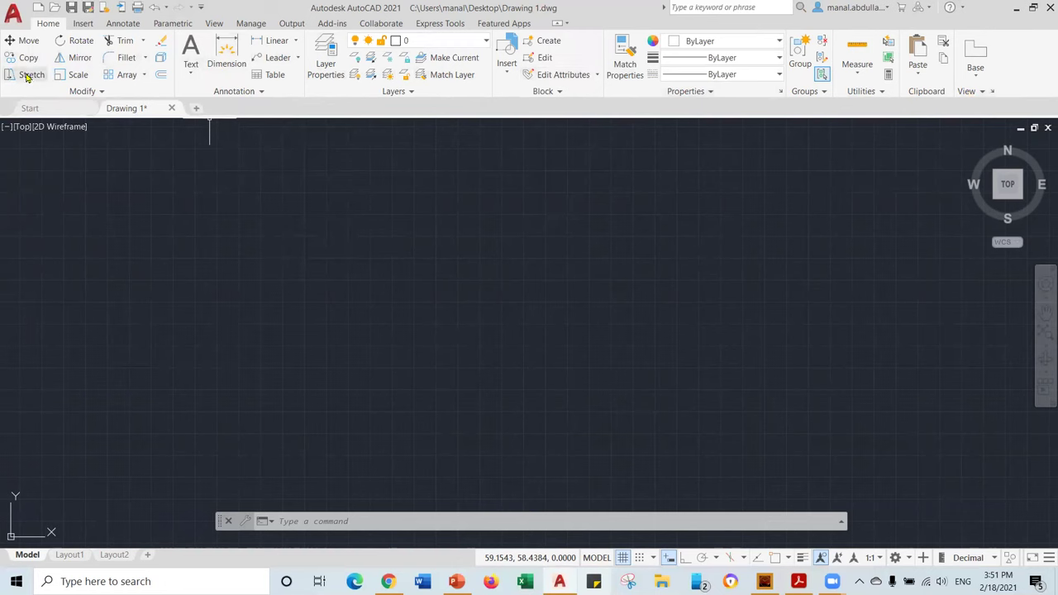
pyautogui.rightClick(159, 92)
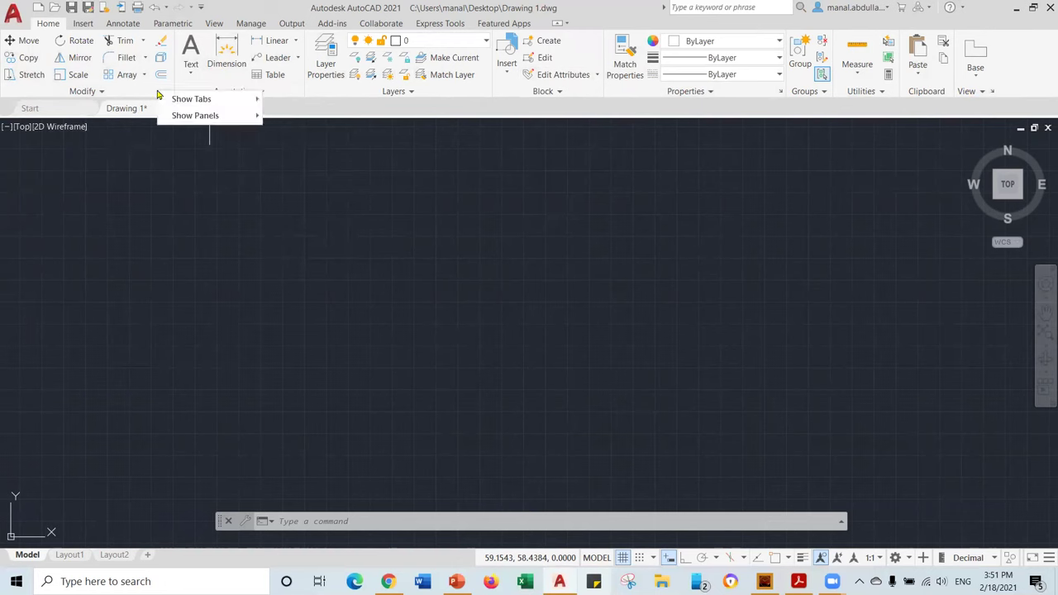
pyautogui.moveTo(181, 119)
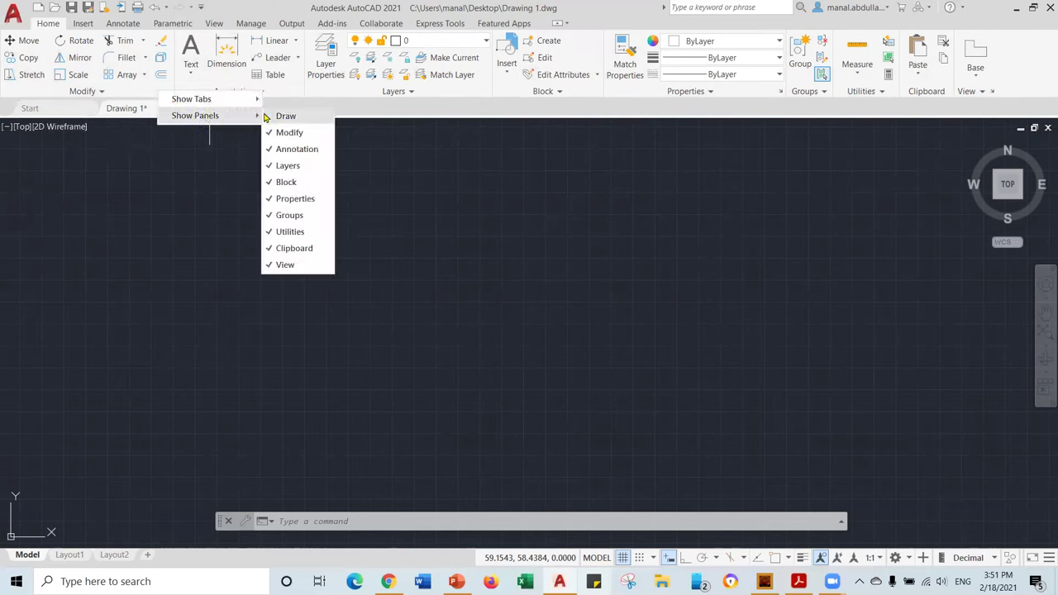
pyautogui.click(285, 115)
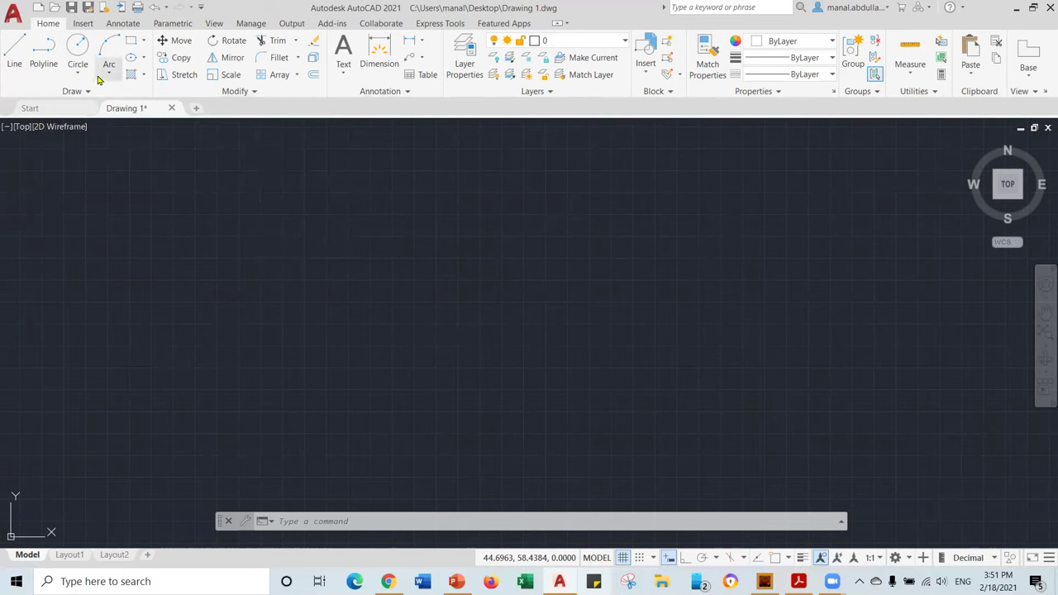
# - Hide the Home tab of the ribbon, and restore it as the active tab
pyautogui.rightClick(120, 96)
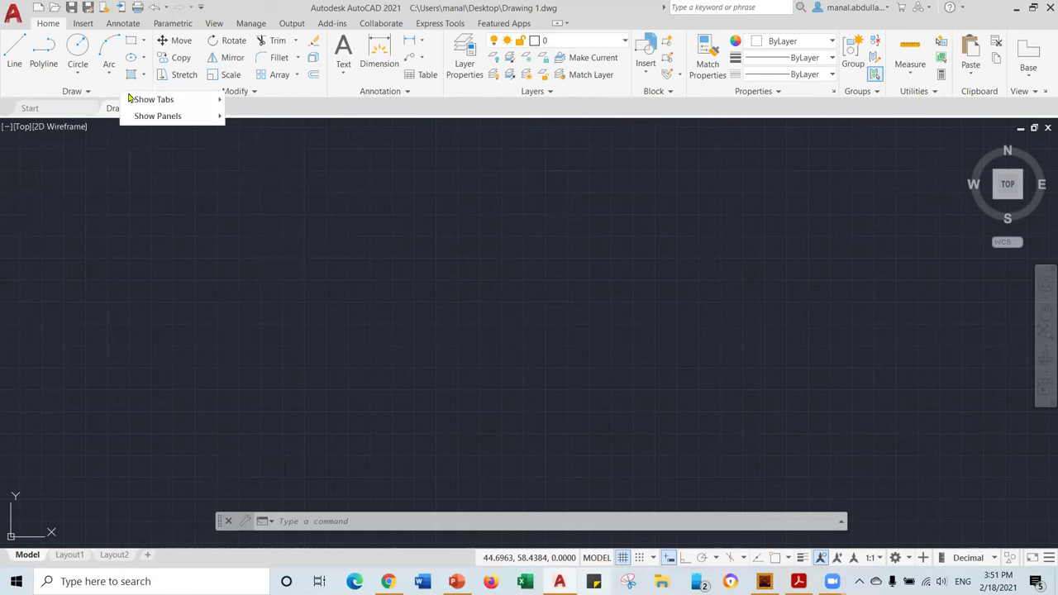
pyautogui.moveTo(145, 118)
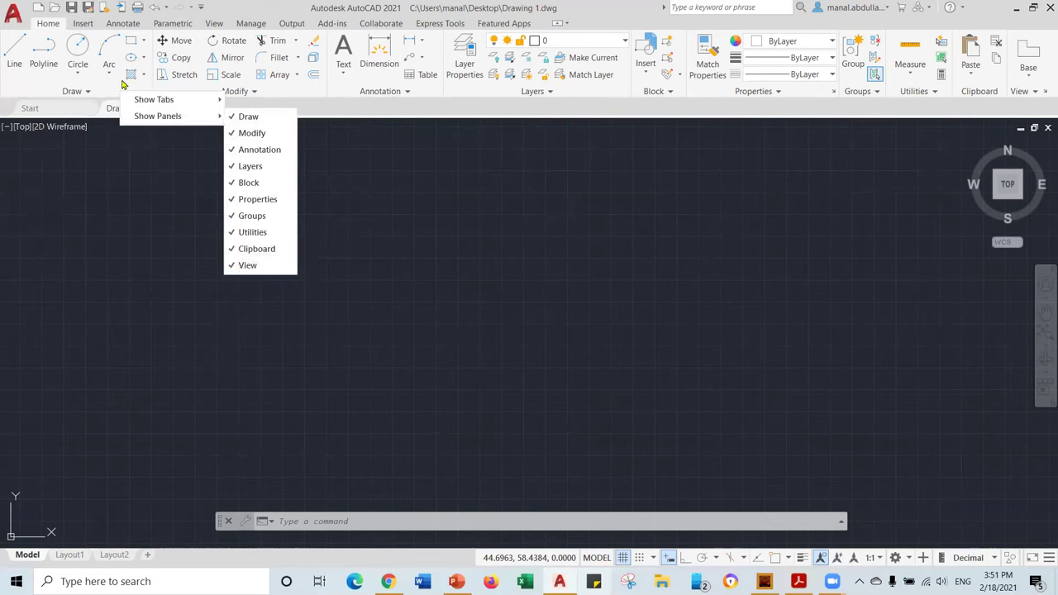
pyautogui.moveTo(165, 100)
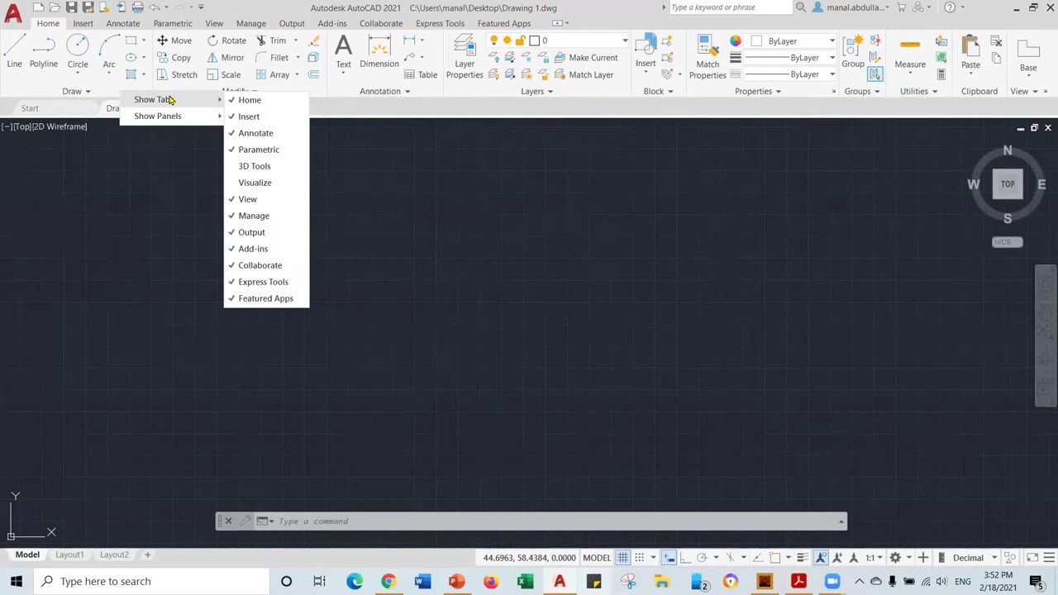
pyautogui.click(244, 100)
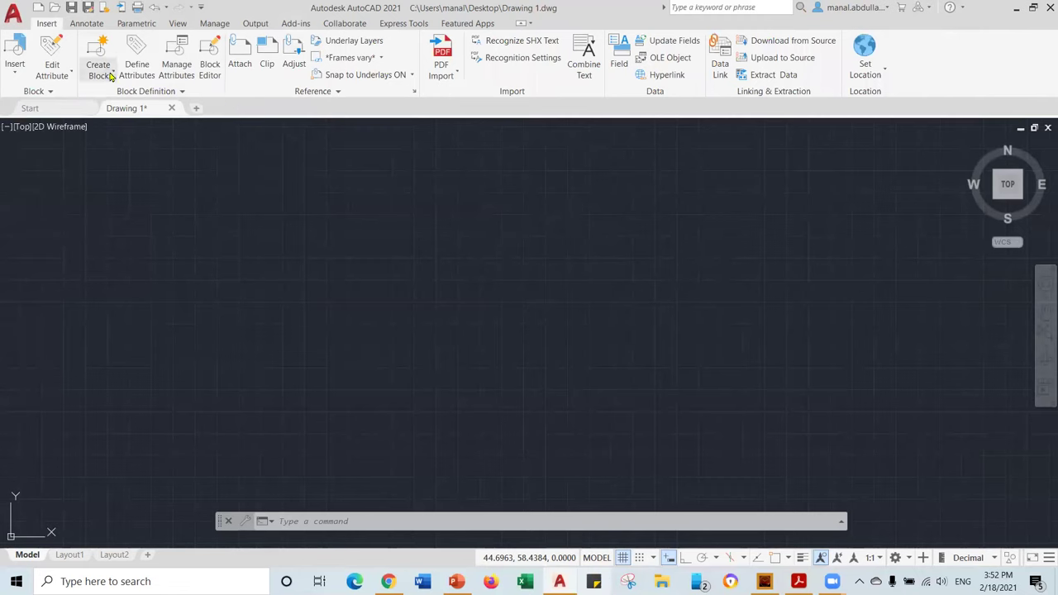
pyautogui.rightClick(98, 93)
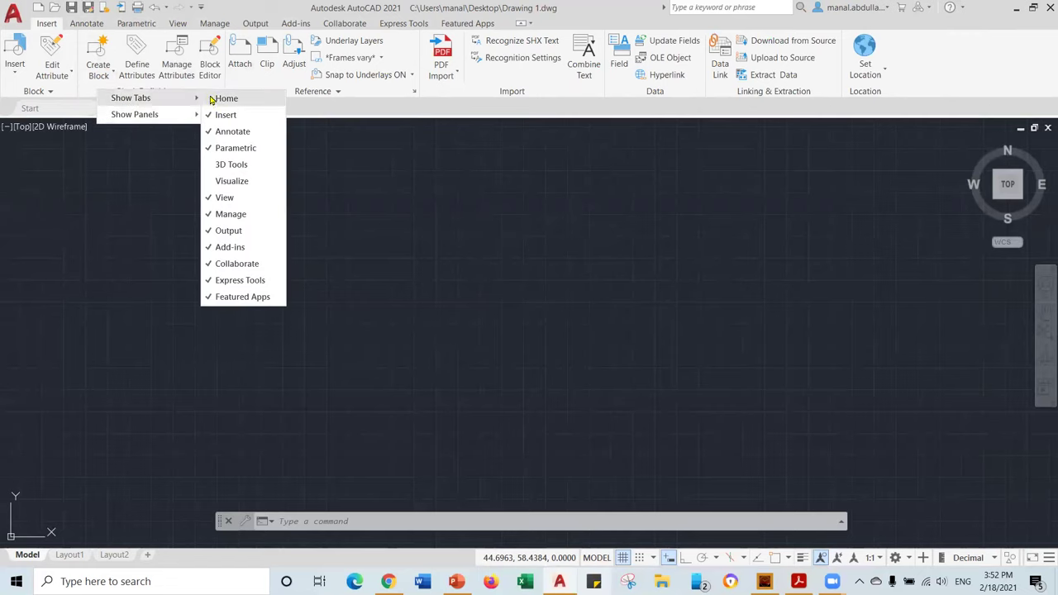
pyautogui.click(223, 98)
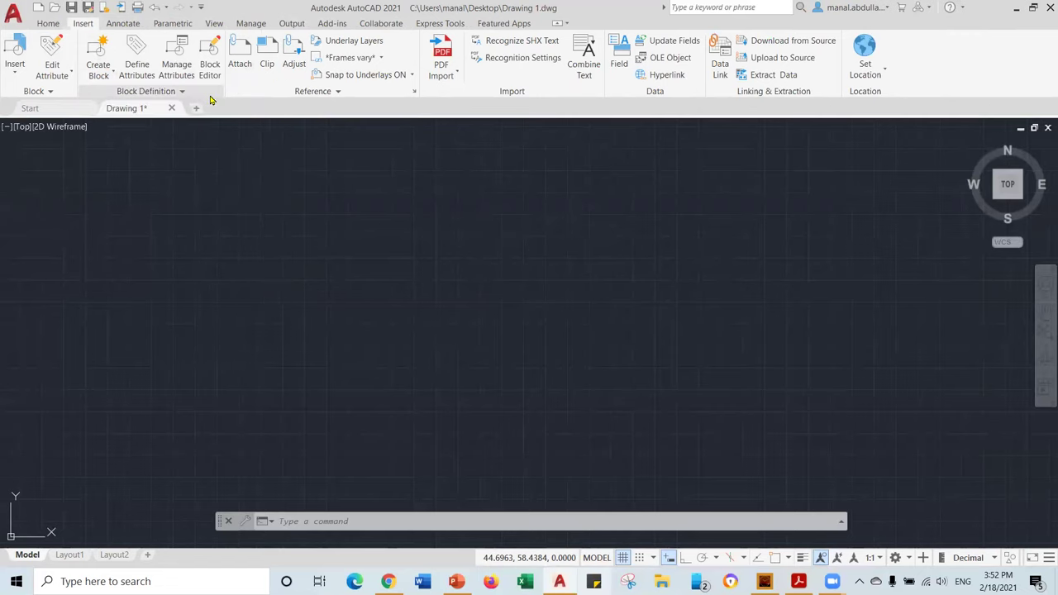
pyautogui.click(47, 24)
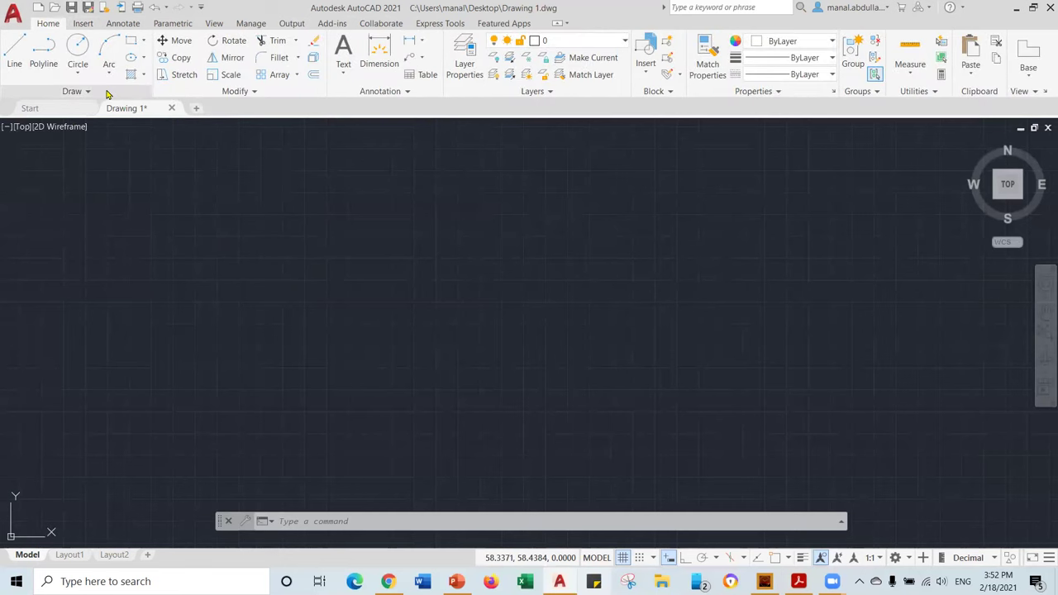
# - Rearrange the Home ribbon panels to start with Draw, Annotation and Modify, and move the floating command line slightly upward
pyautogui.moveTo(118, 91)
pyautogui.mouseDown()
pyautogui.moveTo(113, 166)
pyautogui.moveTo(133, 275)
pyautogui.moveTo(132, 108)
pyautogui.mouseUp()
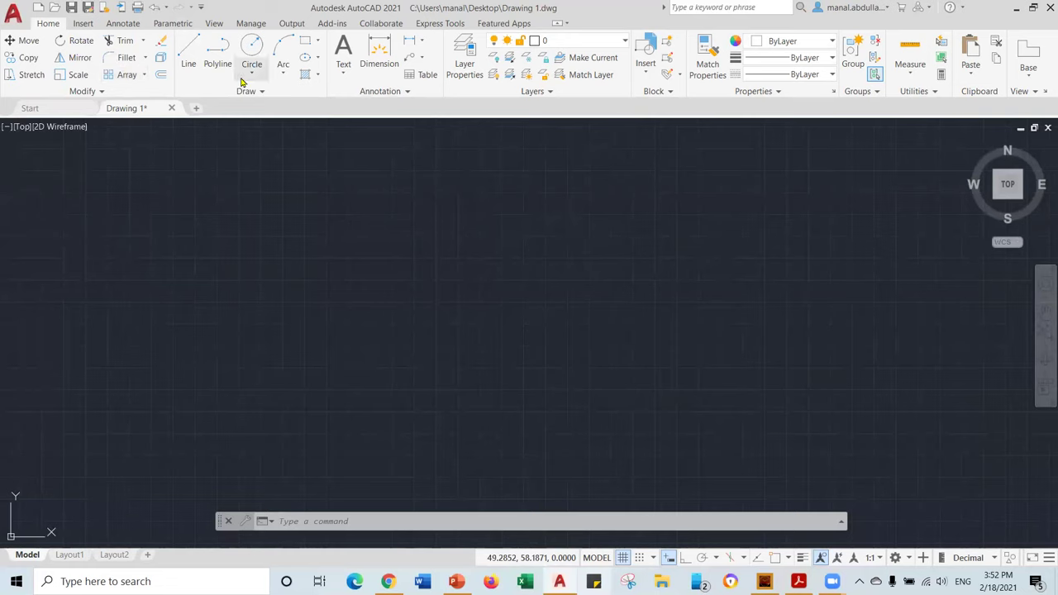
pyautogui.moveTo(194, 98)
pyautogui.mouseDown()
pyautogui.moveTo(78, 91)
pyautogui.moveTo(85, 97)
pyautogui.mouseUp()
pyautogui.moveTo(213, 96)
pyautogui.mouseDown()
pyautogui.moveTo(74, 91)
pyautogui.moveTo(174, 91)
pyautogui.mouseUp()
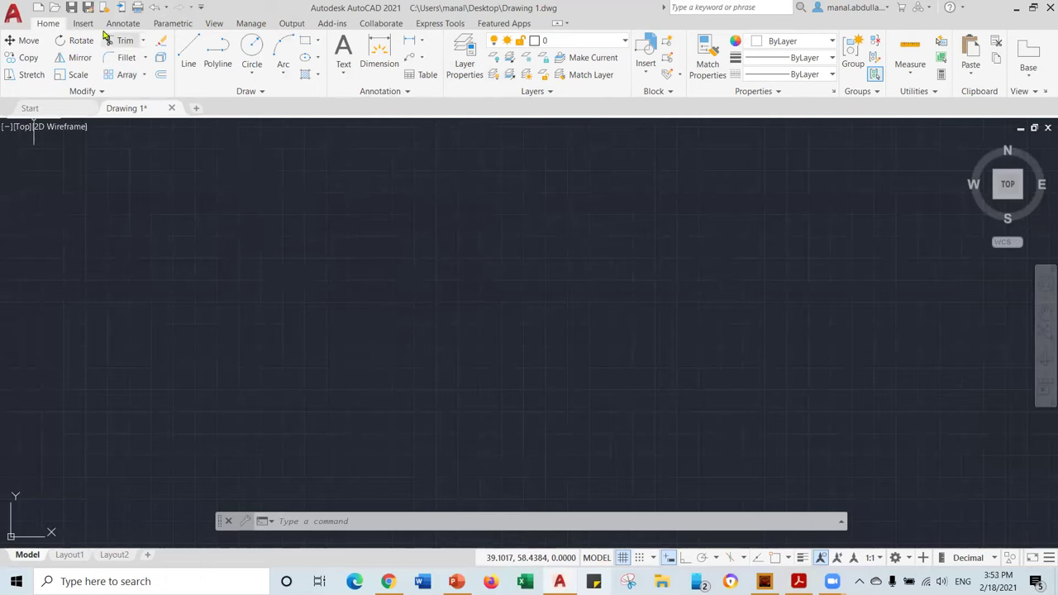
pyautogui.moveTo(212, 93)
pyautogui.mouseDown()
pyautogui.moveTo(74, 93)
pyautogui.moveTo(17, 105)
pyautogui.mouseUp()
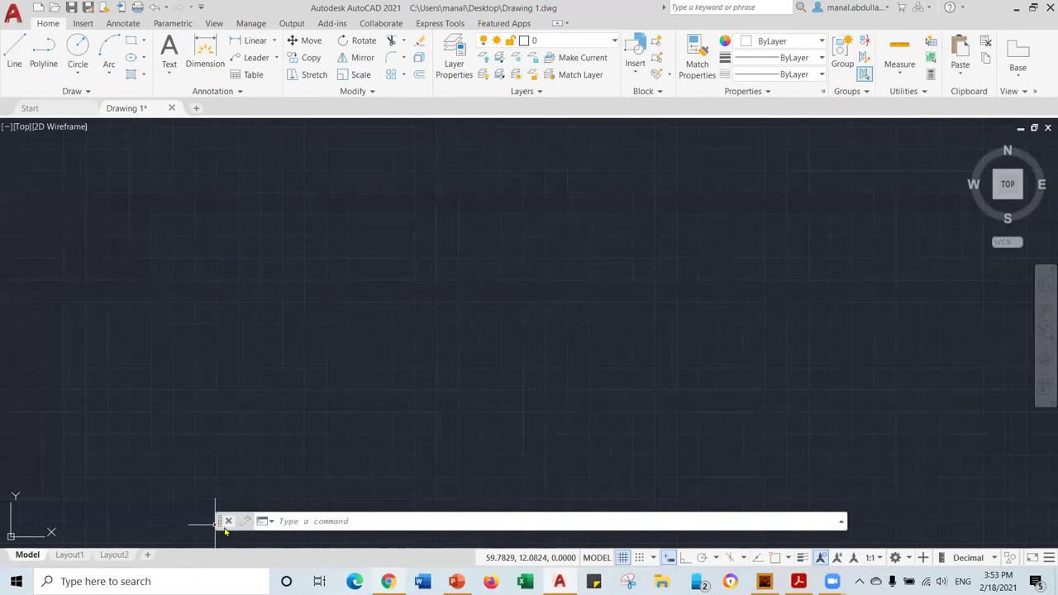
pyautogui.moveTo(220, 523)
pyautogui.mouseDown()
pyautogui.moveTo(213, 406)
pyautogui.moveTo(228, 480)
pyautogui.moveTo(185, 497)
pyautogui.moveTo(229, 448)
pyautogui.moveTo(229, 488)
pyautogui.moveTo(144, 449)
pyautogui.moveTo(237, 479)
pyautogui.moveTo(191, 515)
pyautogui.moveTo(221, 507)
pyautogui.mouseUp()
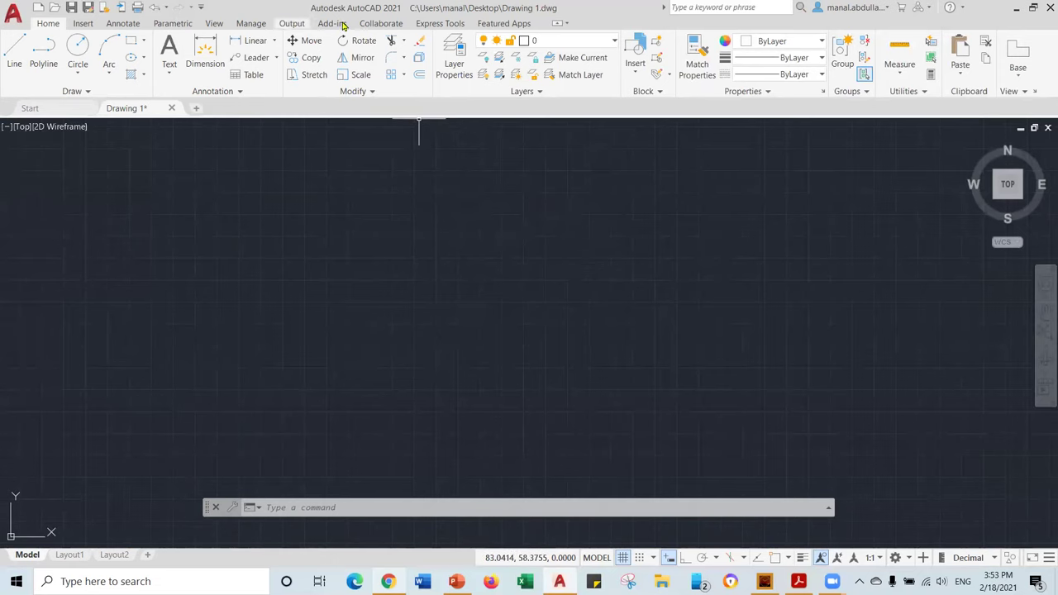
# - Turn off the display of the Model and Layout tabs and turn it on again
pyautogui.click(216, 25)
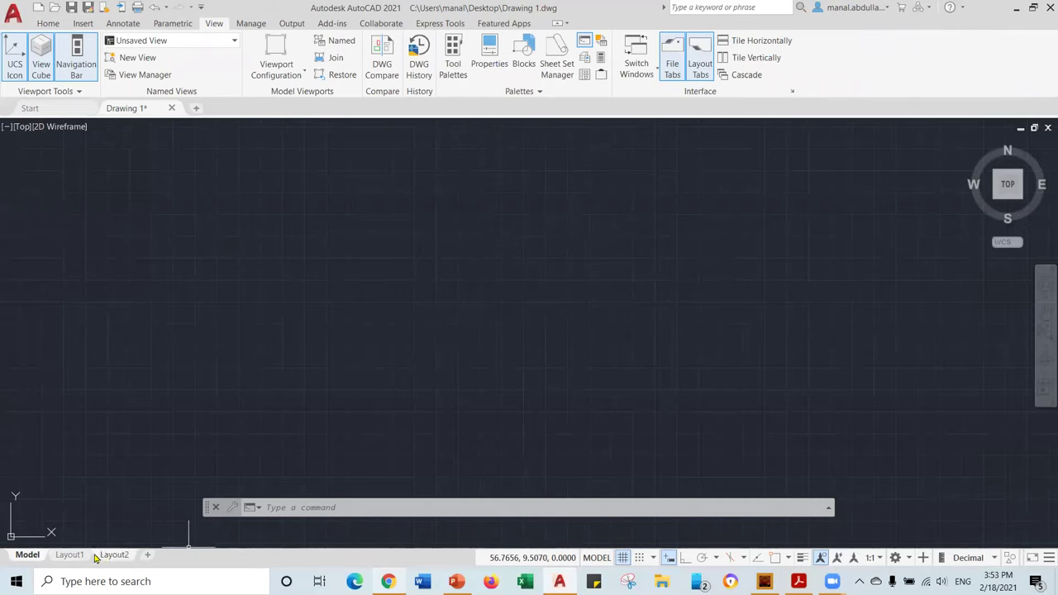
pyautogui.click(703, 65)
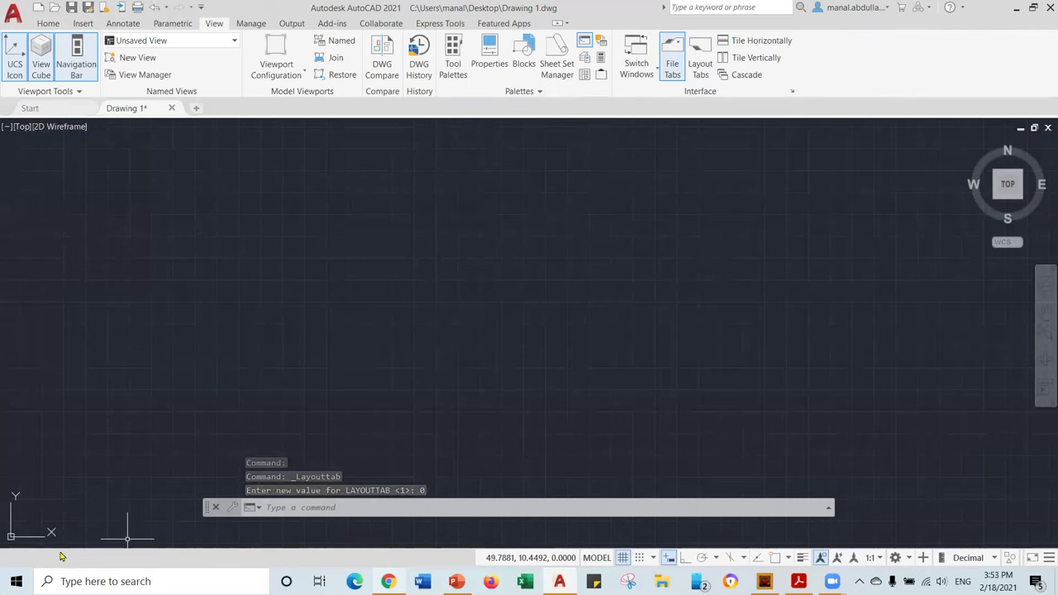
pyautogui.click(703, 71)
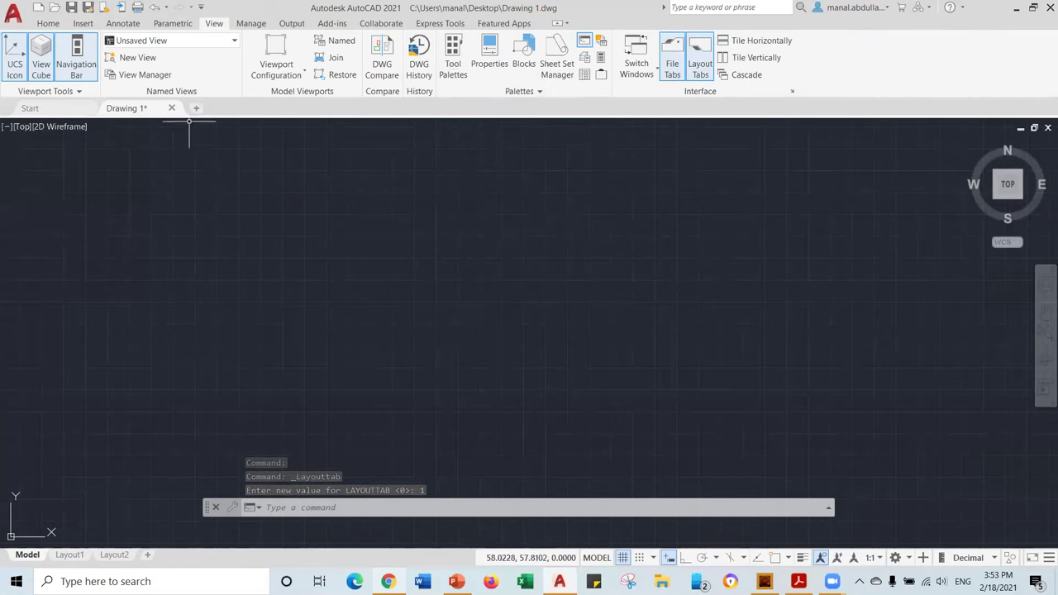
# - Switch between the Start page and Drawing 1, and create another blank drawing before returning to Drawing 1
pyautogui.click(61, 113)
pyautogui.click(133, 108)
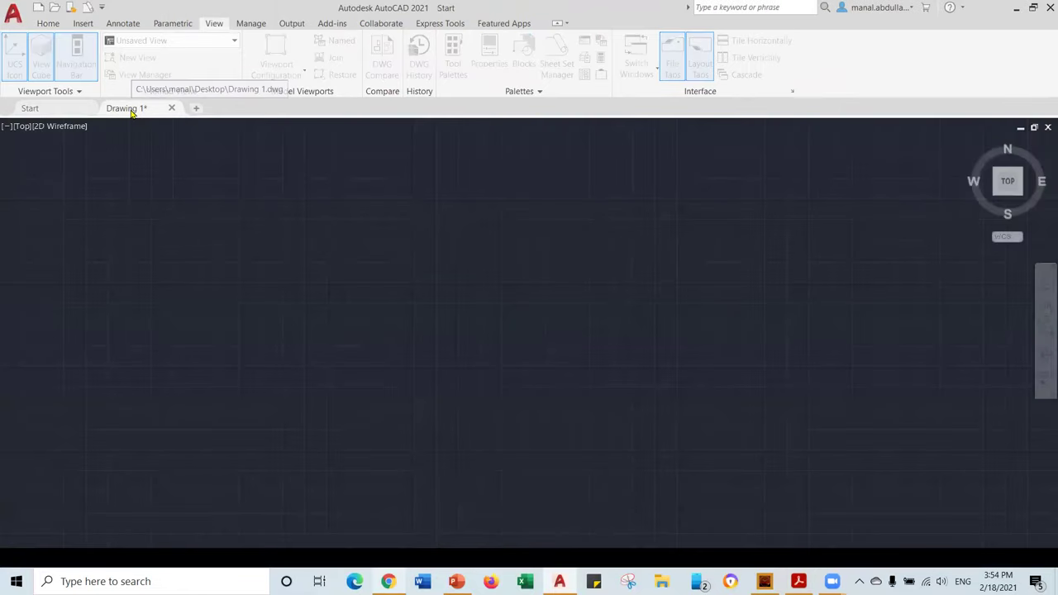
pyautogui.click(196, 111)
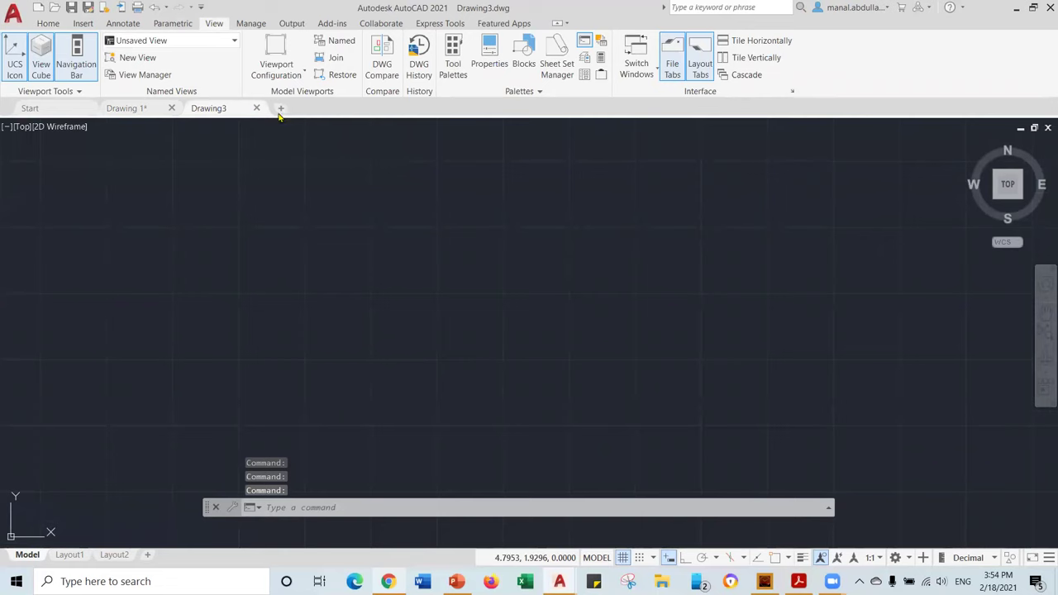
pyautogui.click(142, 109)
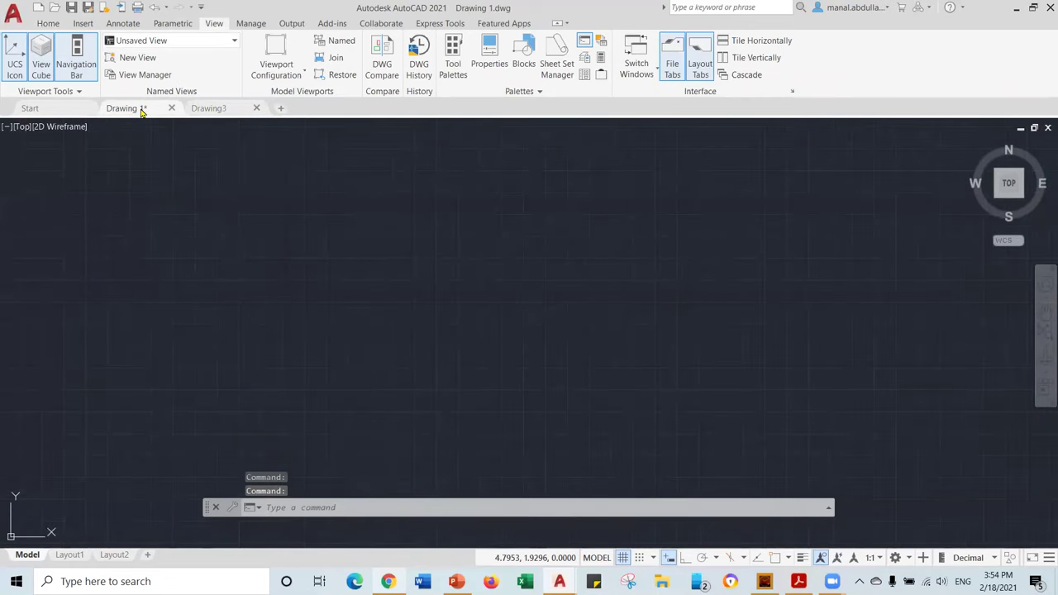
pyautogui.moveTo(196, 114)
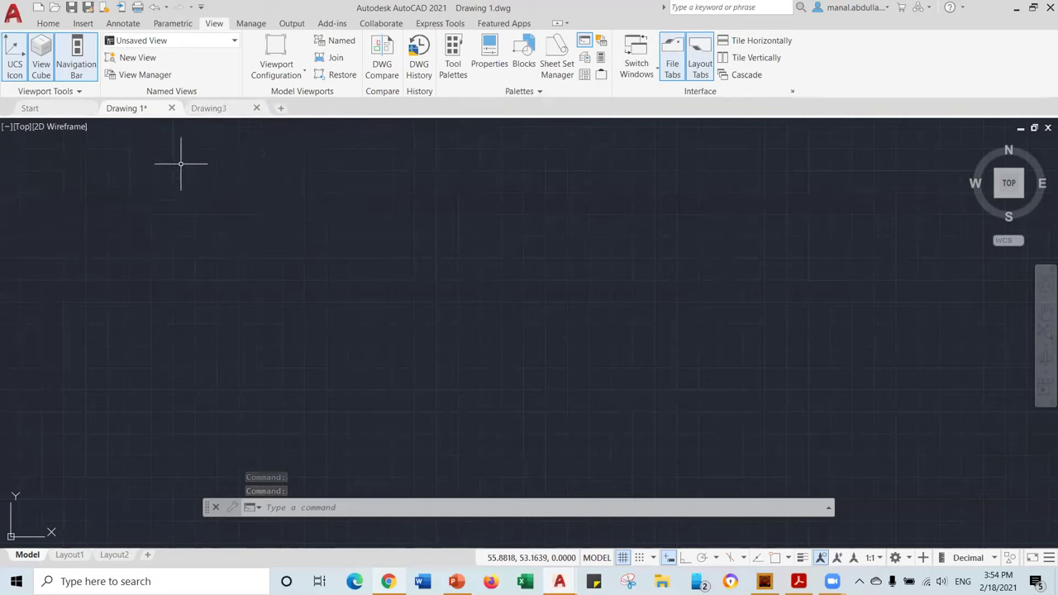
# - Turn the file tabs off and on again, and do the same with the UCS icon
pyautogui.click(676, 53)
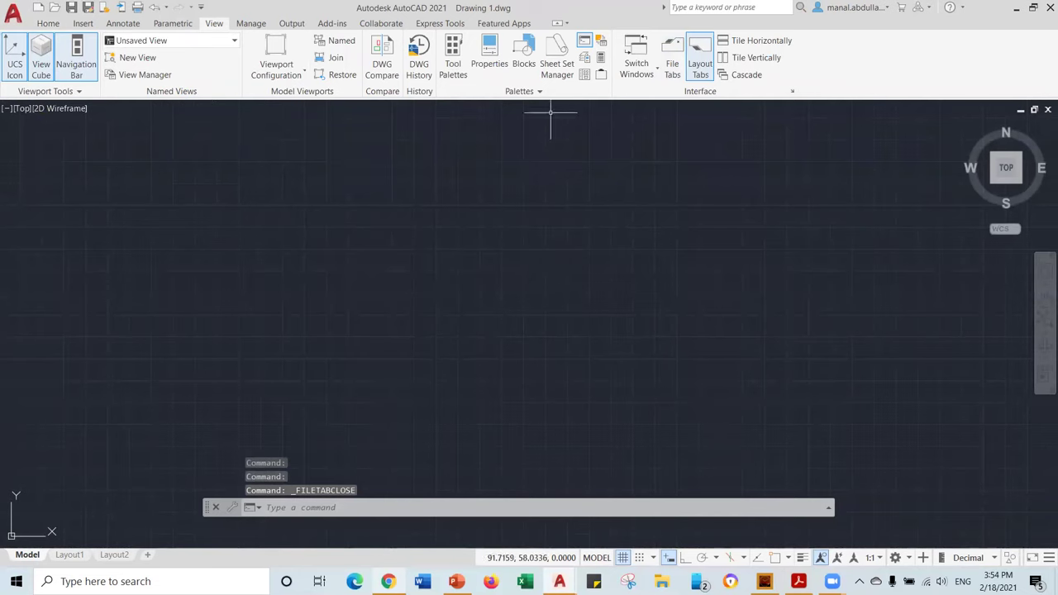
pyautogui.click(675, 59)
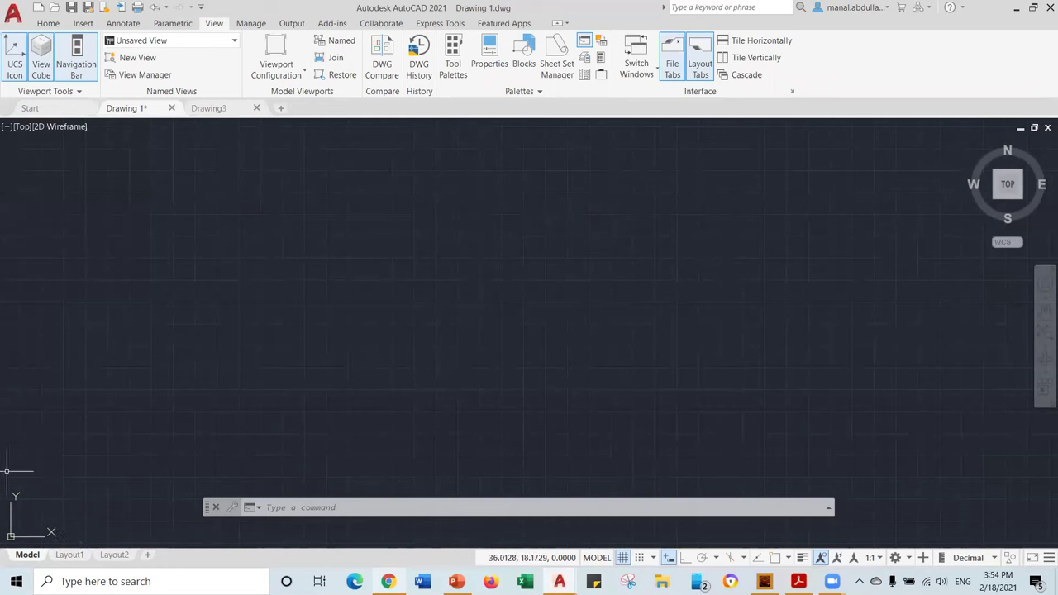
pyautogui.click(13, 66)
pyautogui.click(13, 68)
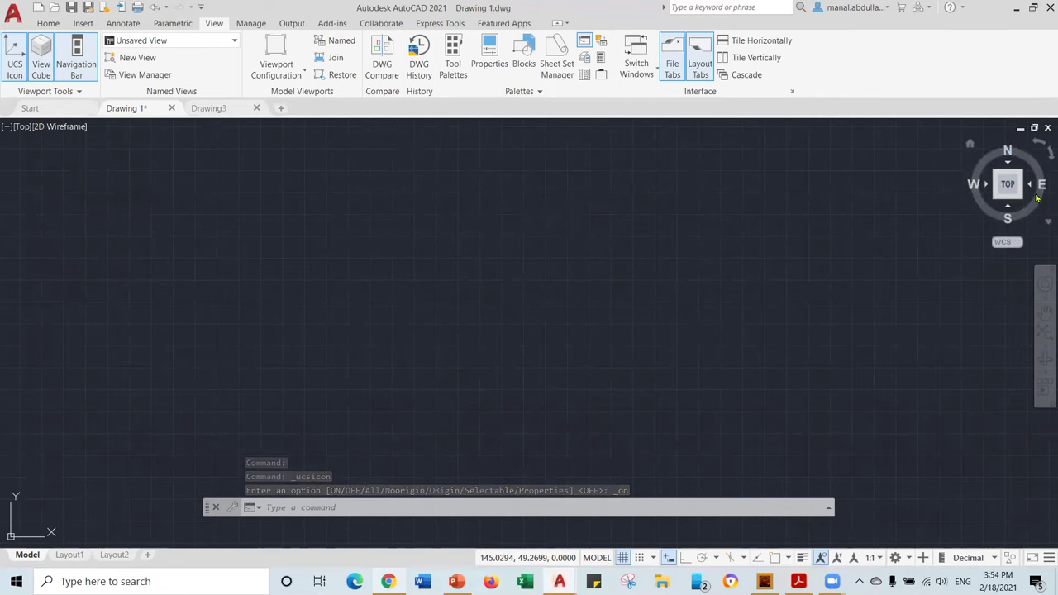
# - Turn the ViewCube off and on again, and do the same with the navigation bar
pyautogui.click(43, 73)
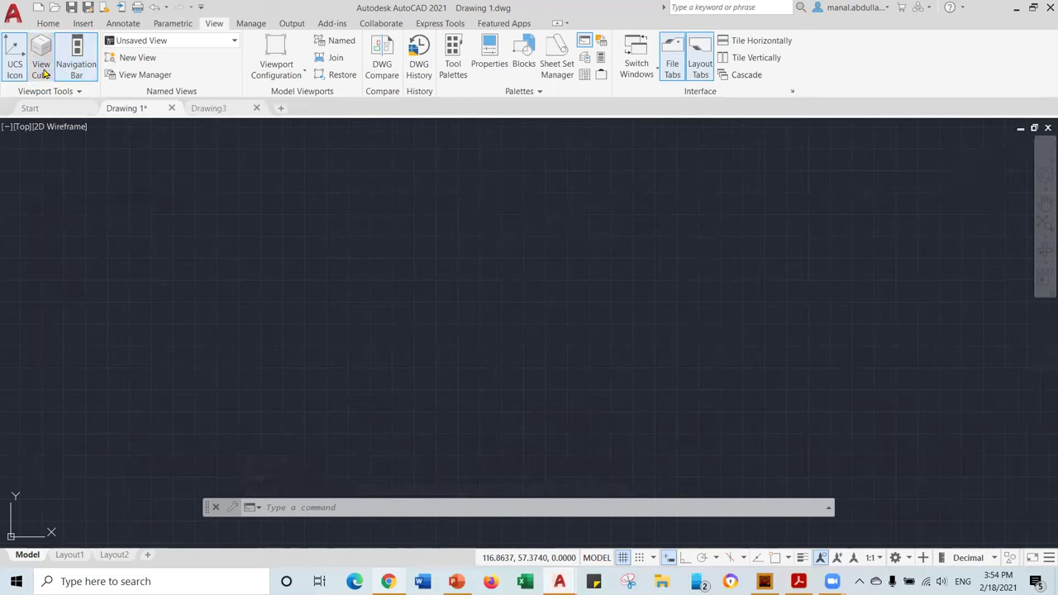
pyautogui.click(43, 73)
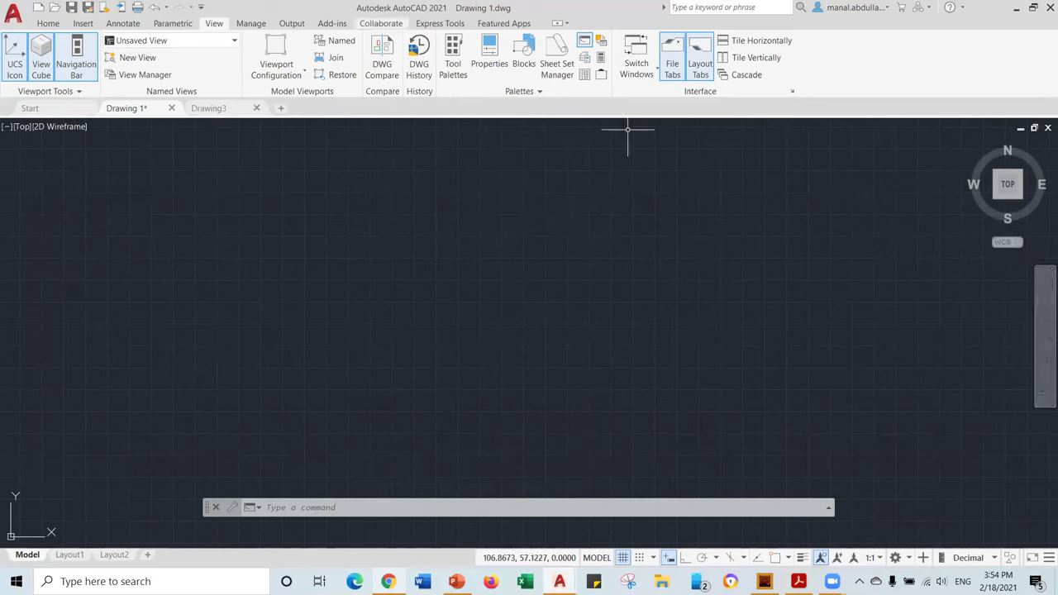
pyautogui.click(77, 59)
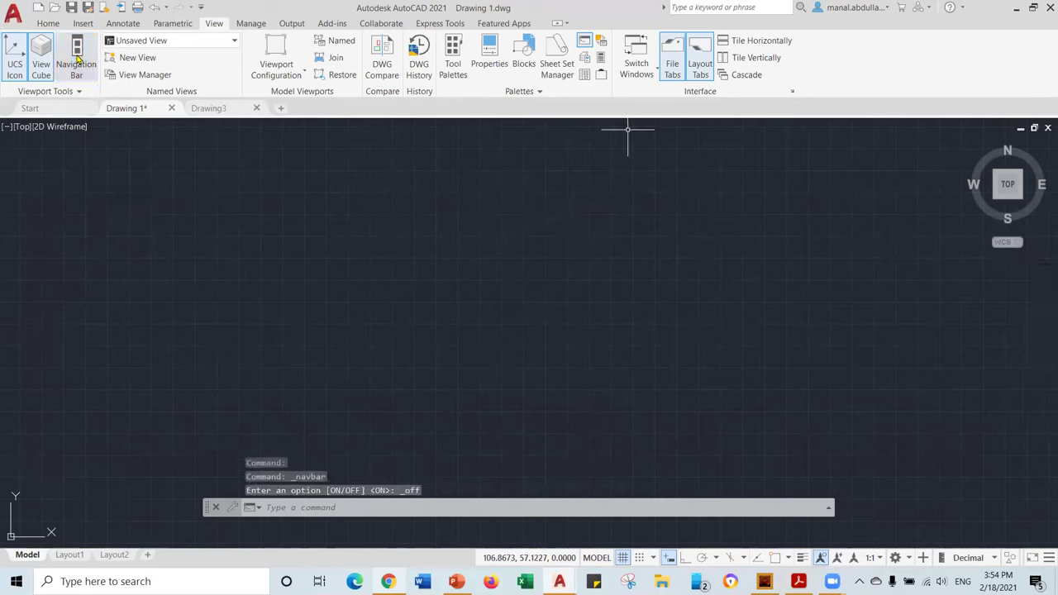
pyautogui.click(77, 60)
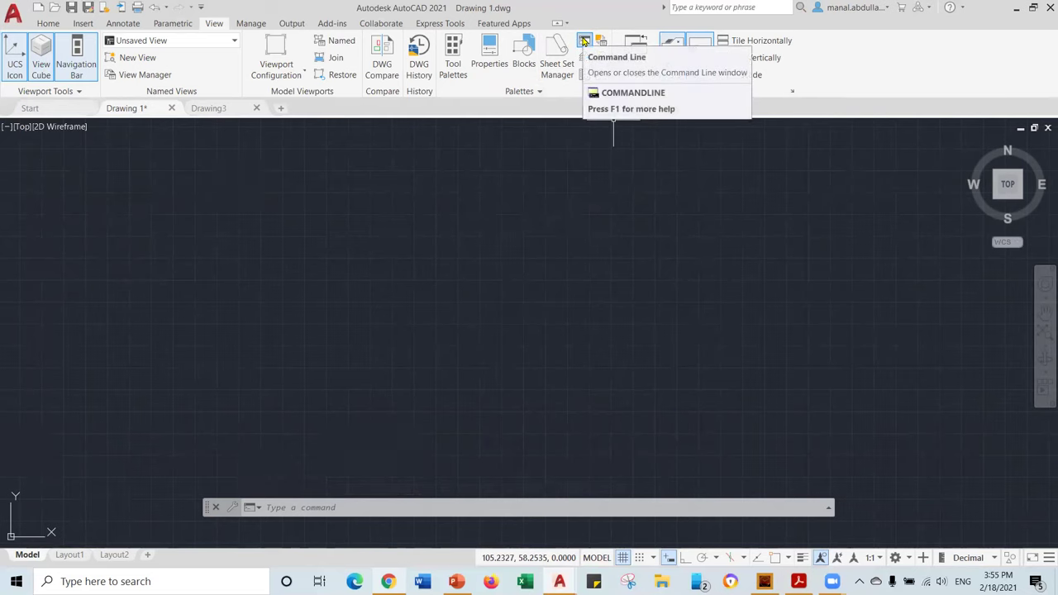
# - Close the Command Line window, confirming the closure, and display it again
pyautogui.click(584, 41)
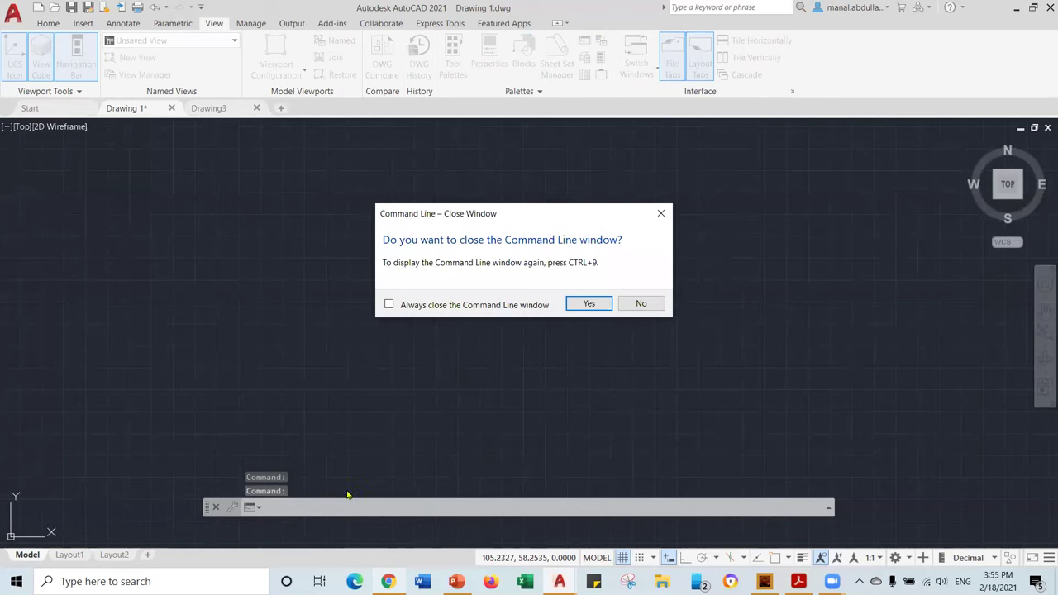
pyautogui.click(589, 304)
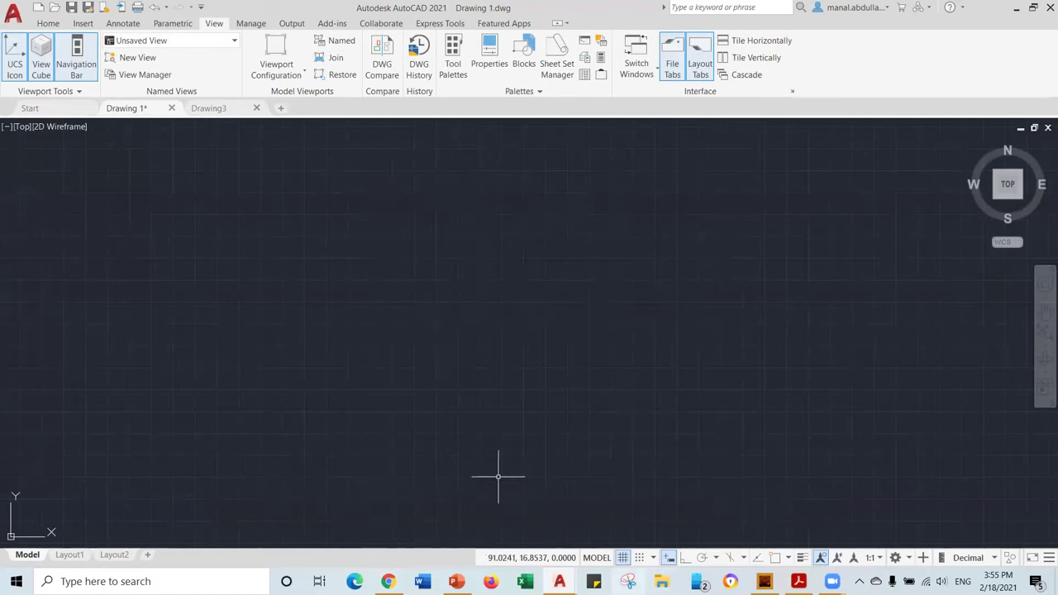
pyautogui.click(586, 43)
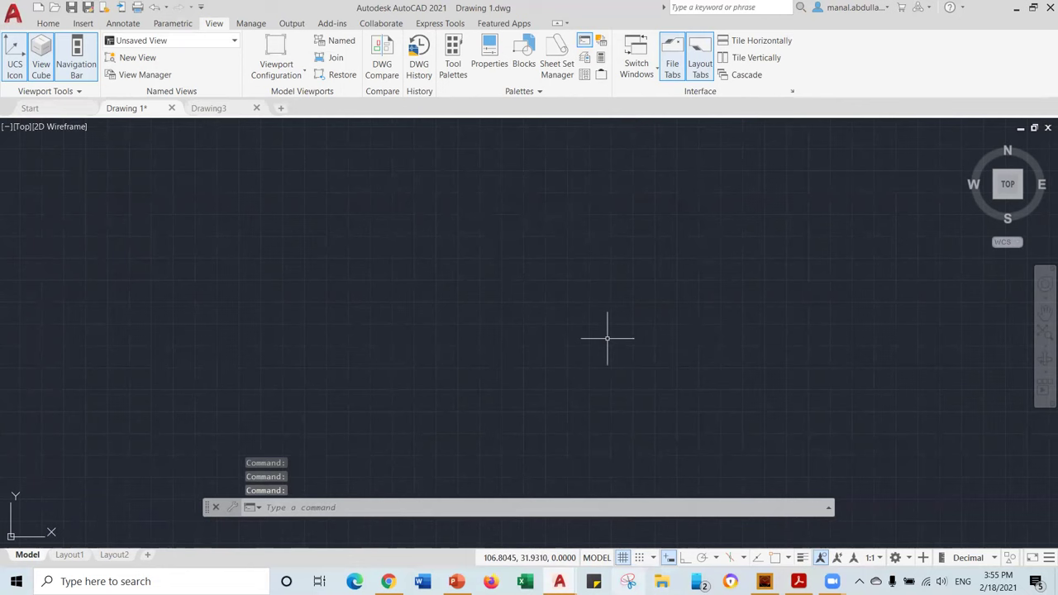
# - Restore the Home ribbon, view Layout1 and return to model space, and turn the drawing grid off and on again
pyautogui.click(47, 23)
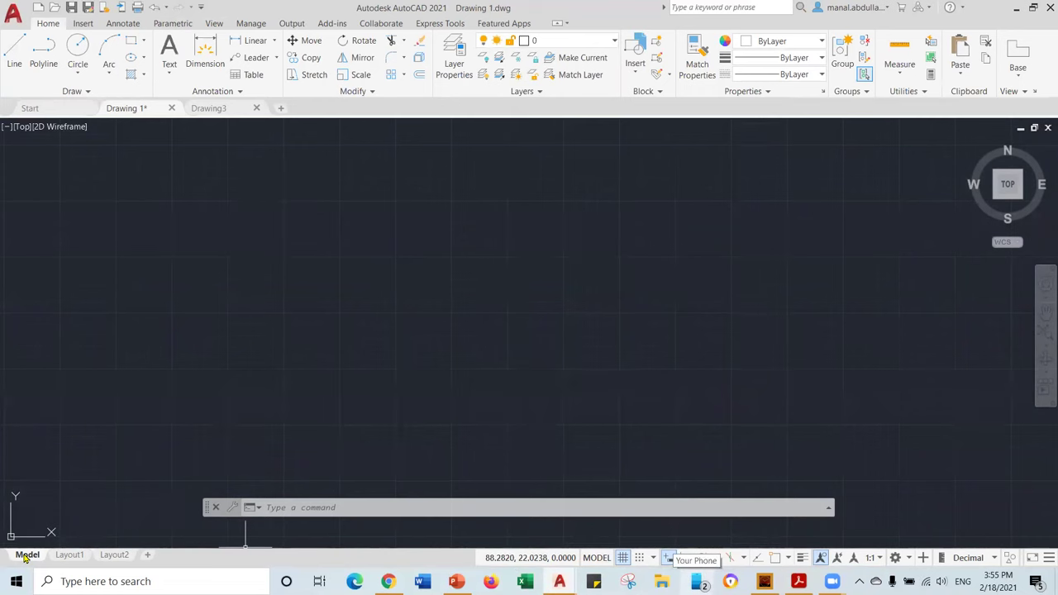
pyautogui.click(70, 556)
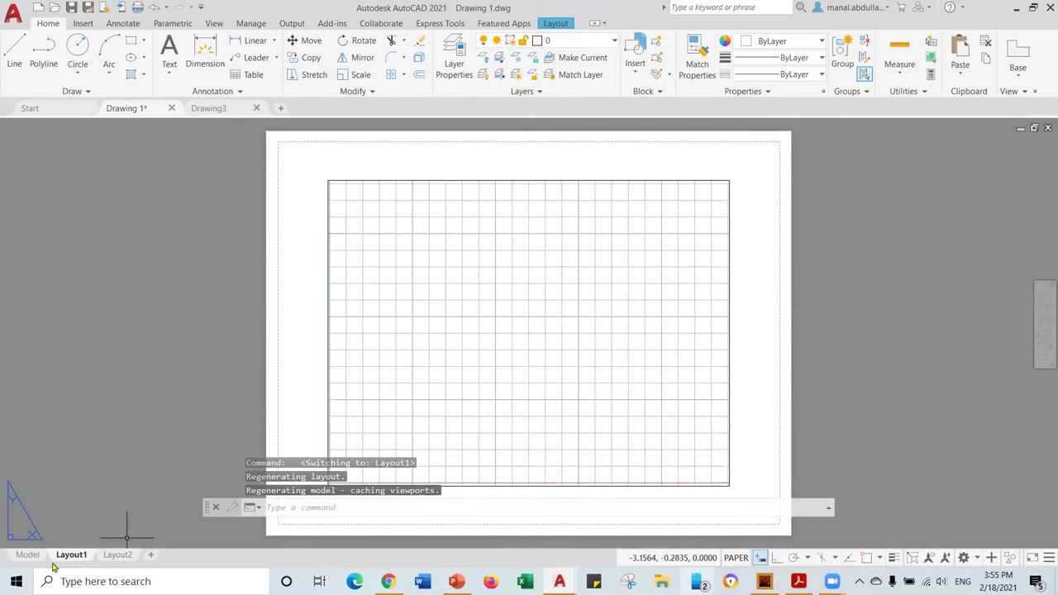
pyautogui.click(27, 554)
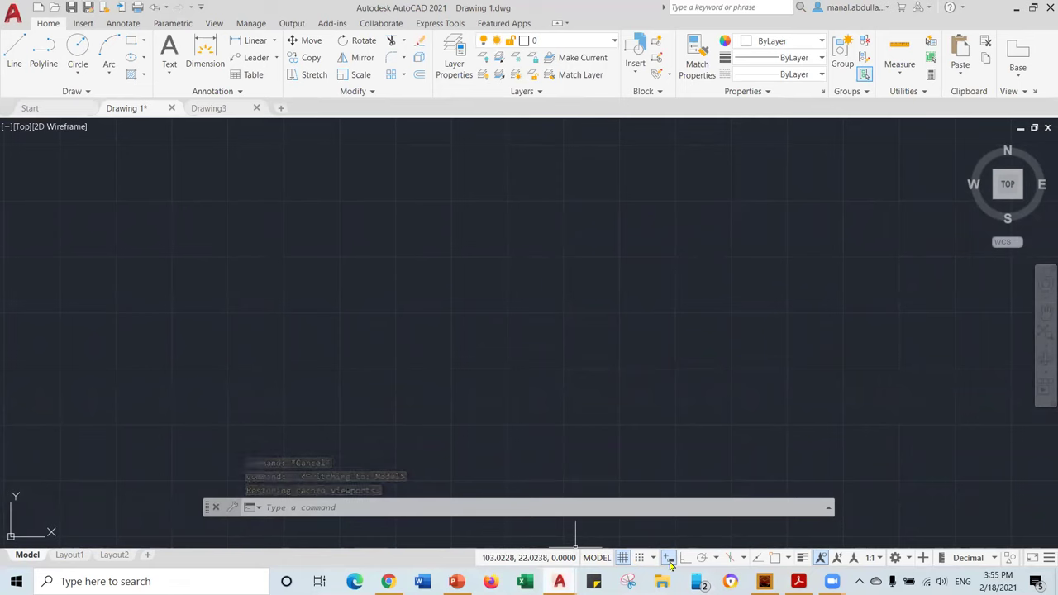
pyautogui.click(624, 559)
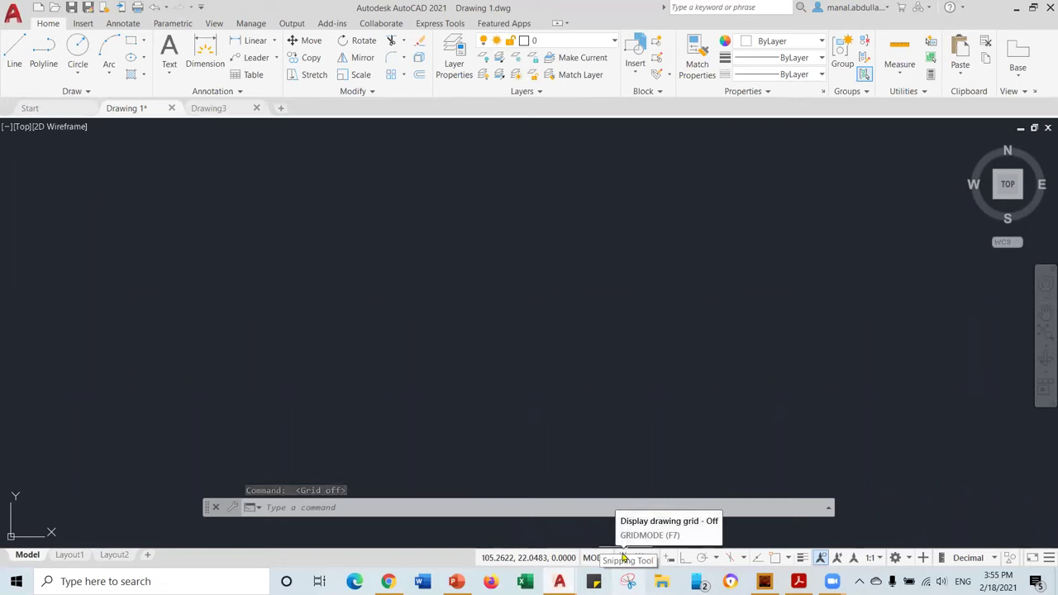
pyautogui.click(624, 558)
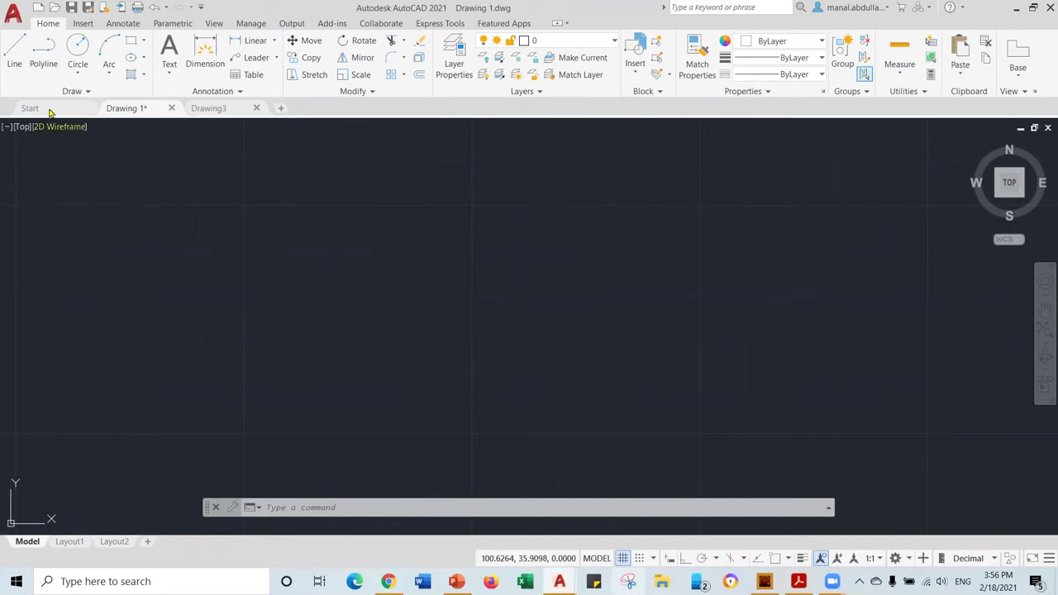
# - Draw a single line by eye from near a grid intersection, rising diagonally to the upper right
pyautogui.click(13, 53)
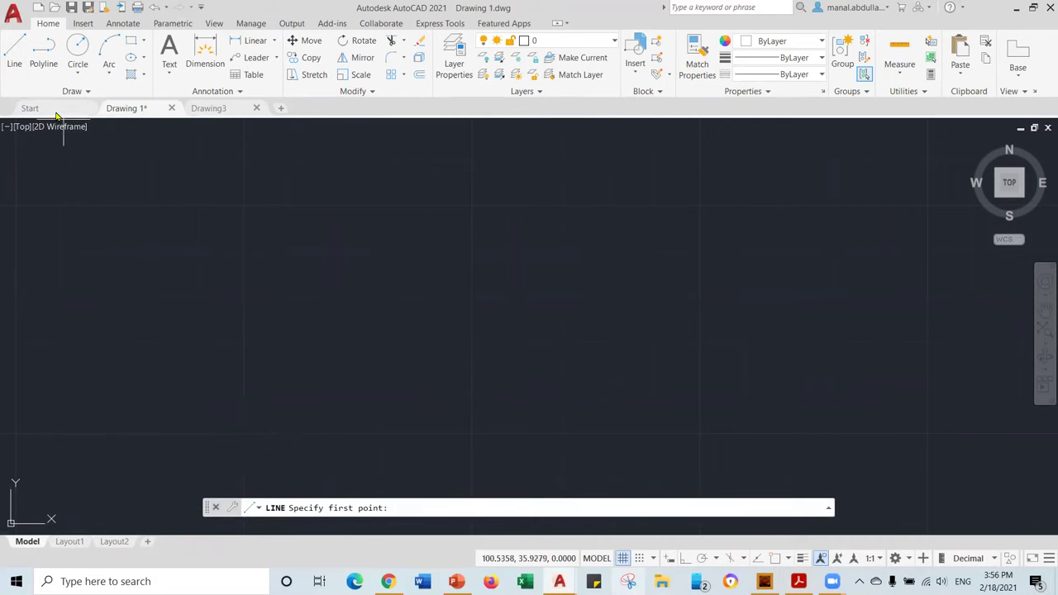
pyautogui.click(13, 56)
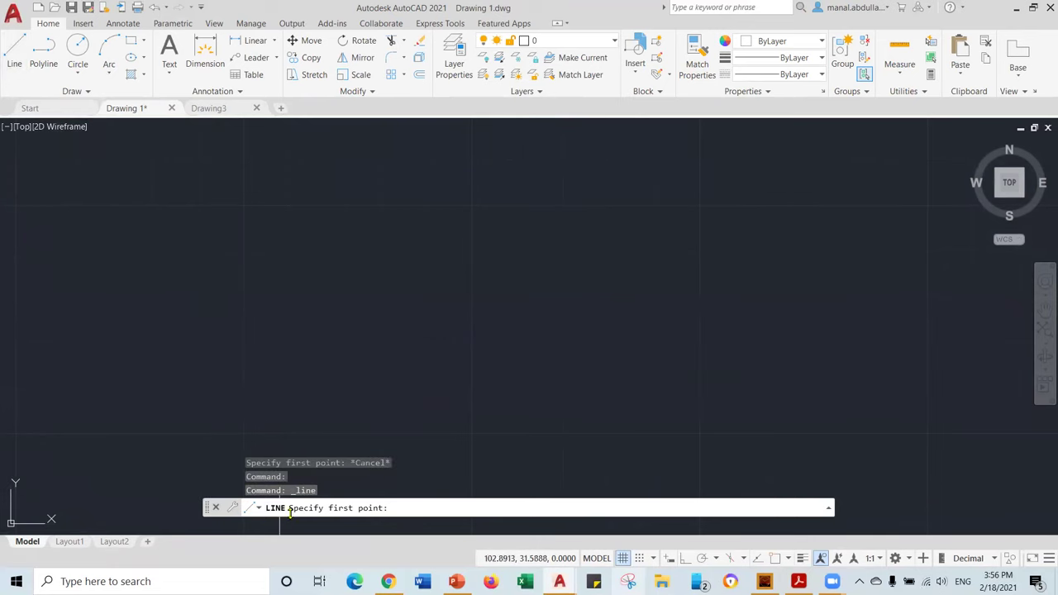
pyautogui.click(245, 431)
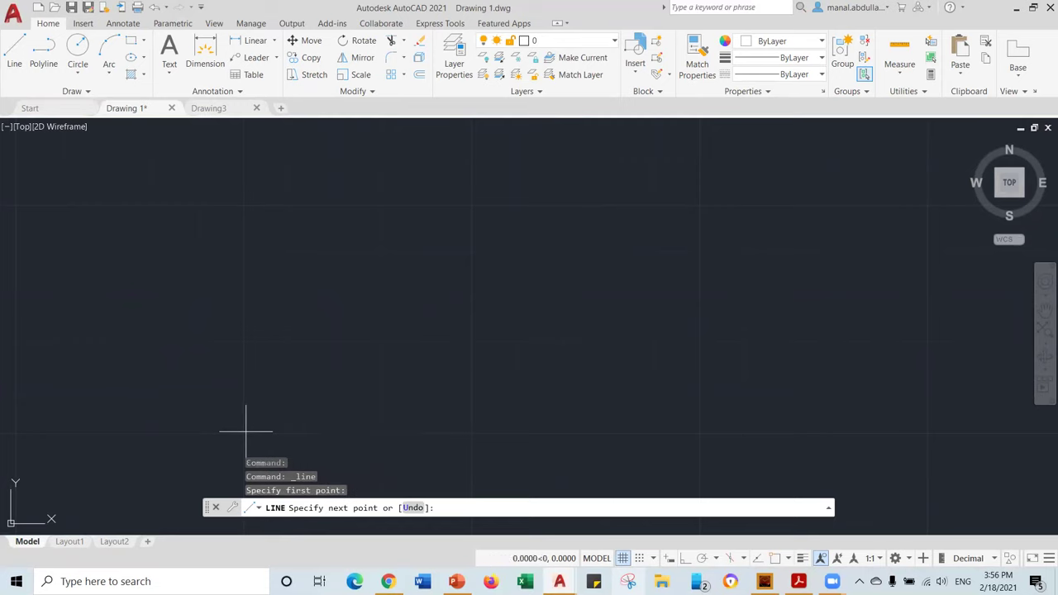
pyautogui.click(482, 313)
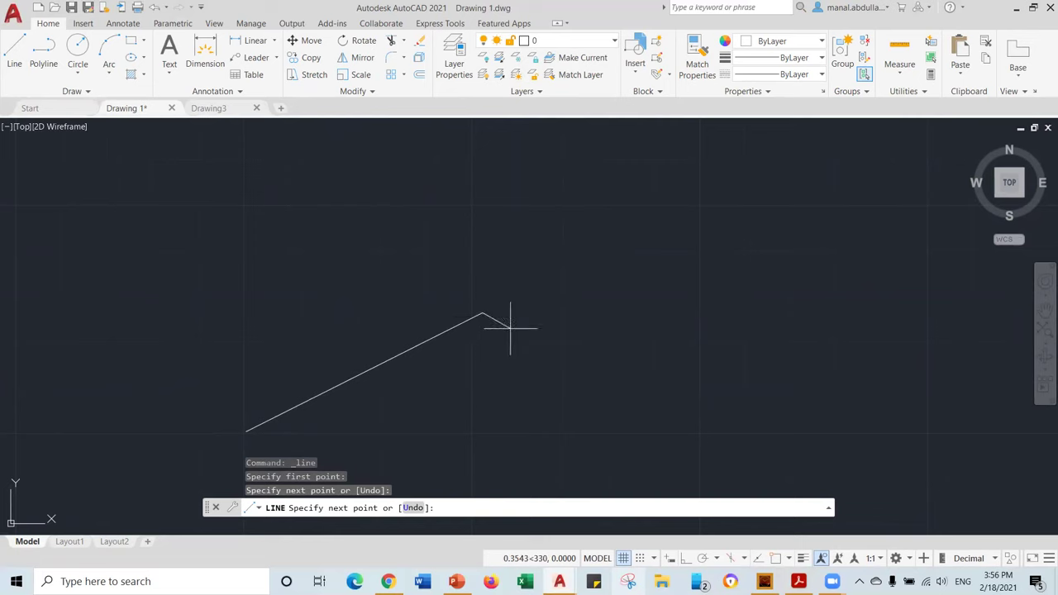
pyautogui.press('Return')
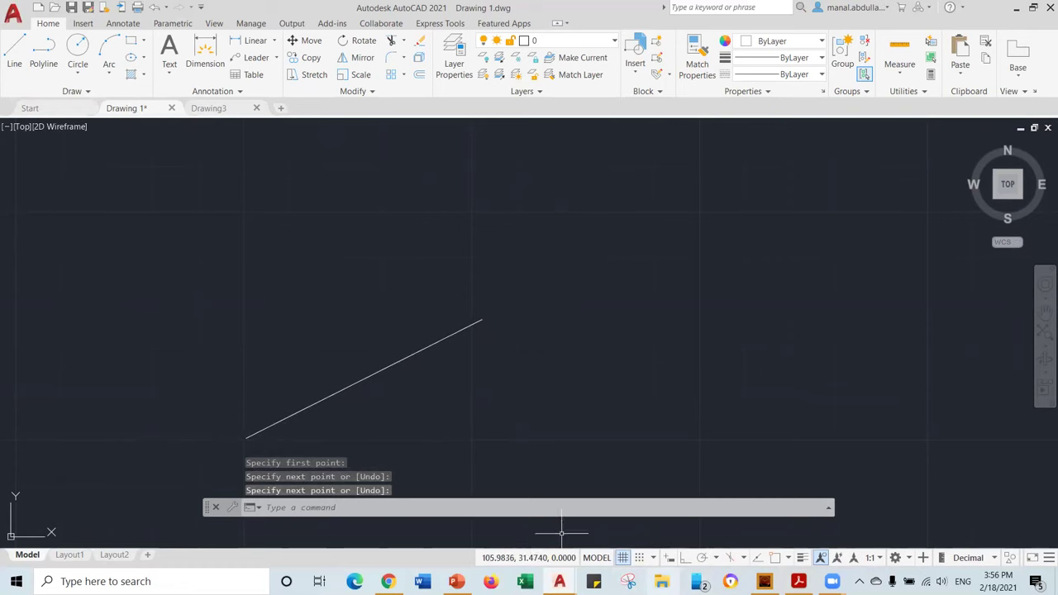
# - Draw a short, steep line upward by eye from the grid intersection beside the first line's lower-left end
pyautogui.scroll(2, 300, 406)
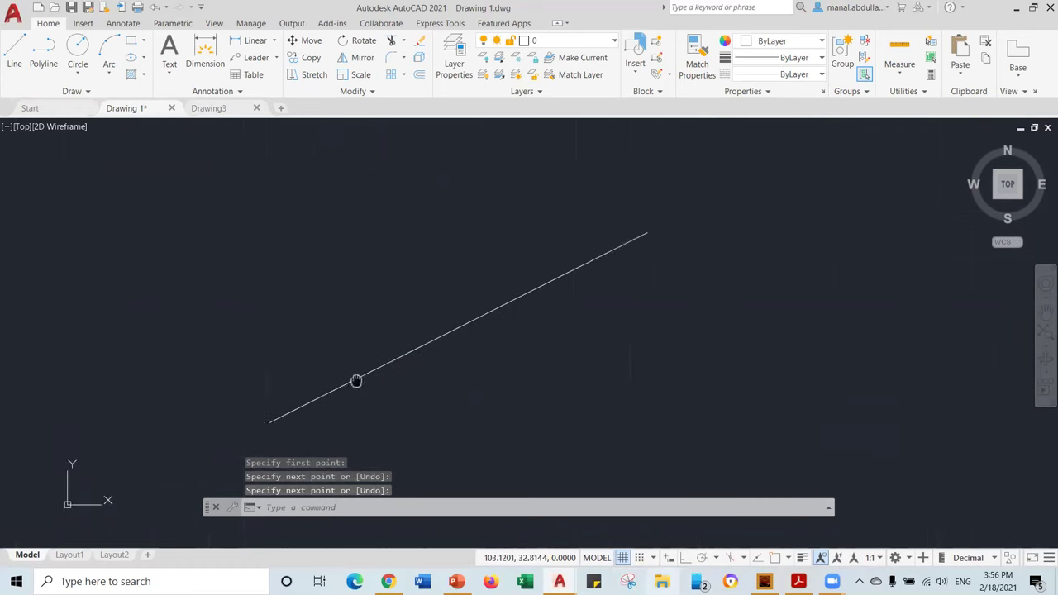
pyautogui.scroll(2, 357, 381)
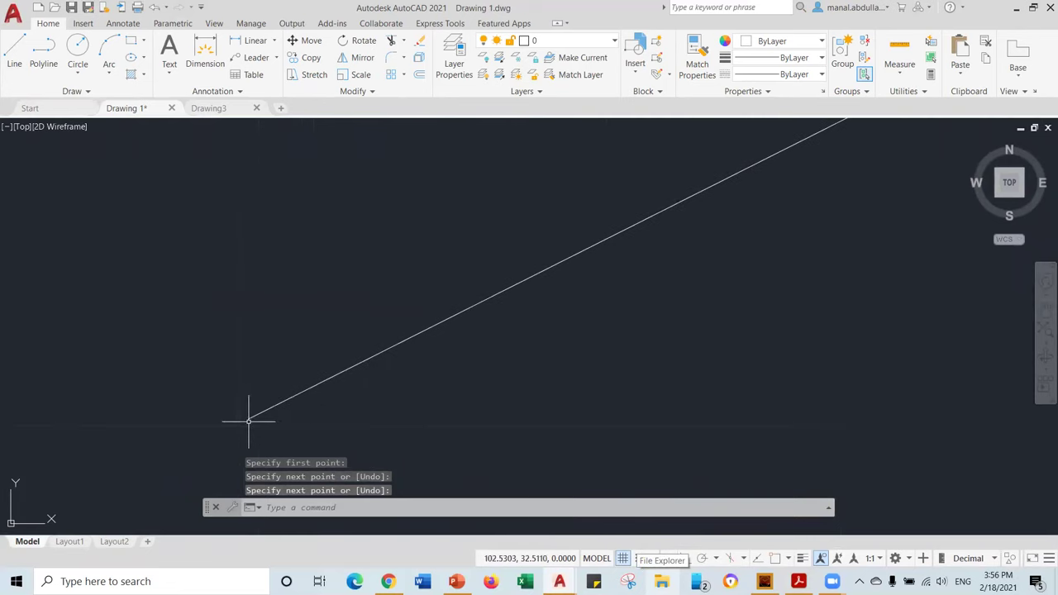
pyautogui.scroll(3, 237, 440)
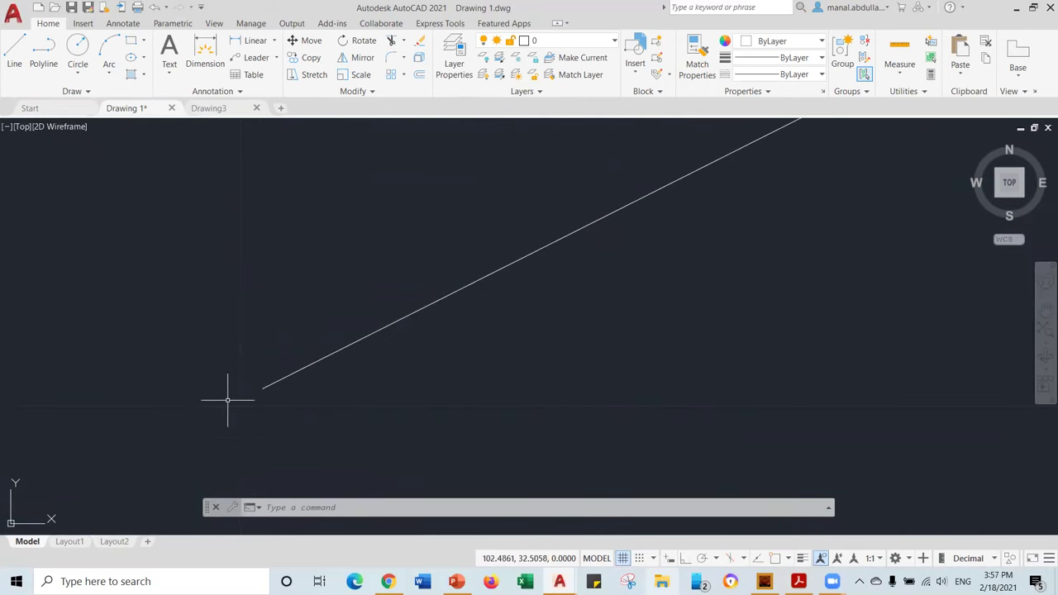
pyautogui.click(14, 51)
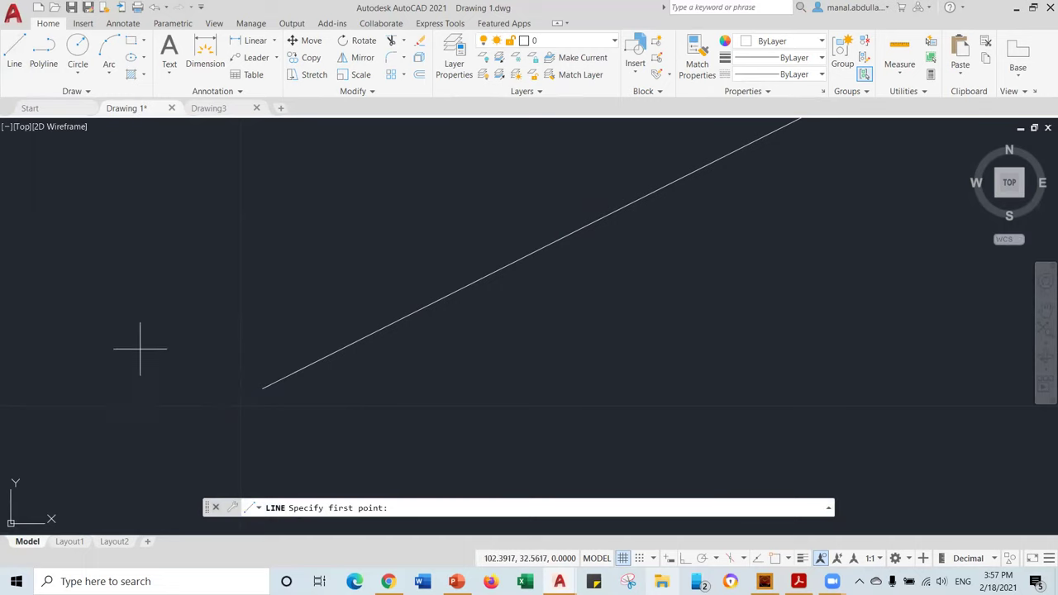
pyautogui.click(238, 404)
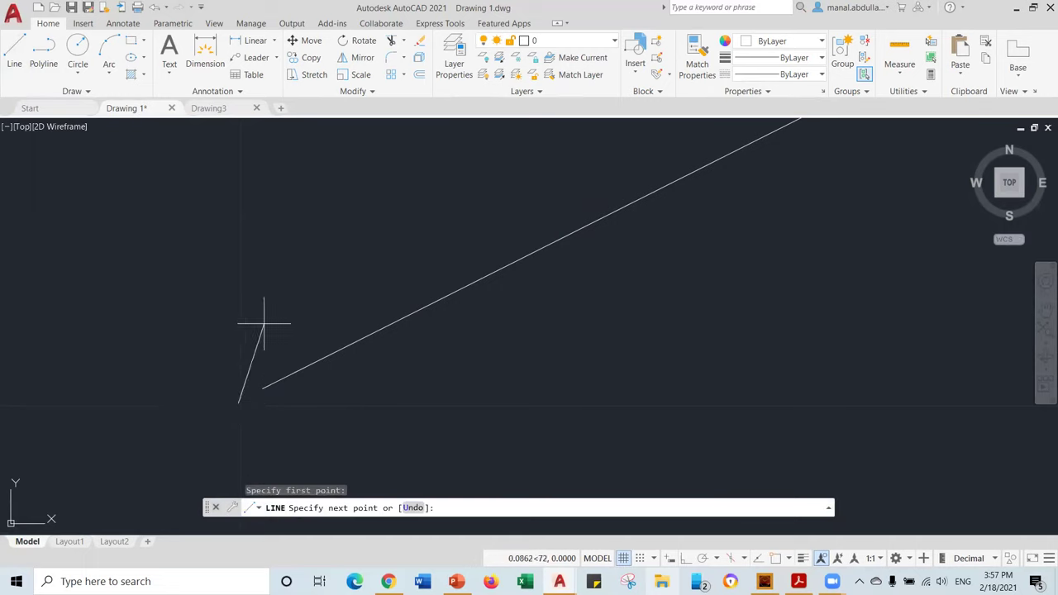
pyautogui.click(285, 289)
pyautogui.press('Return')
# - Try to draw a line by eye from the first line's lower-left endpoint, sloping down to the right
pyautogui.scroll(4, 273, 437)
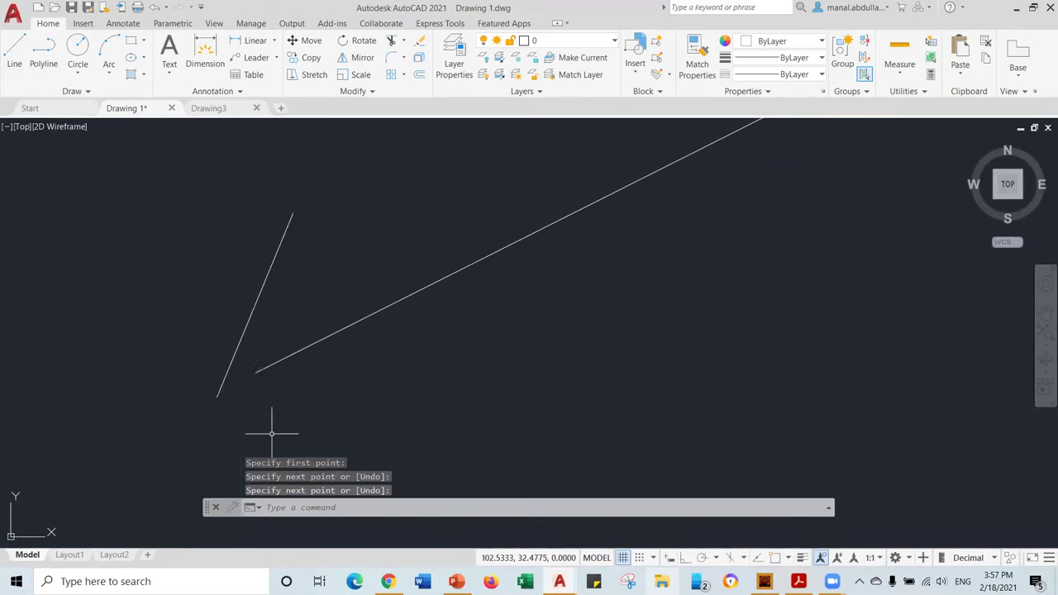
pyautogui.click(14, 52)
pyautogui.scroll(5, 252, 339)
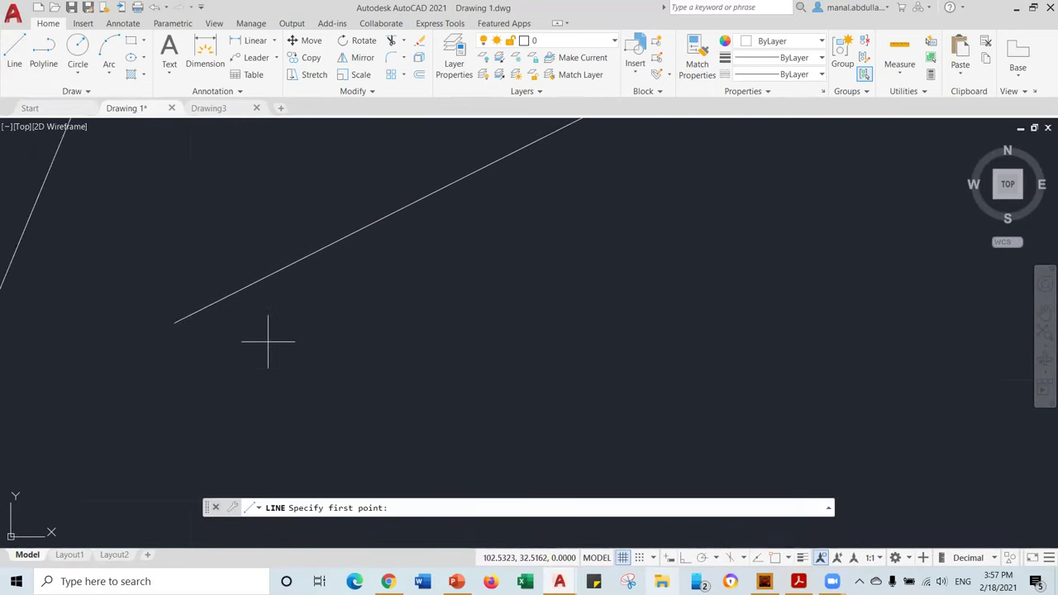
pyautogui.click(182, 323)
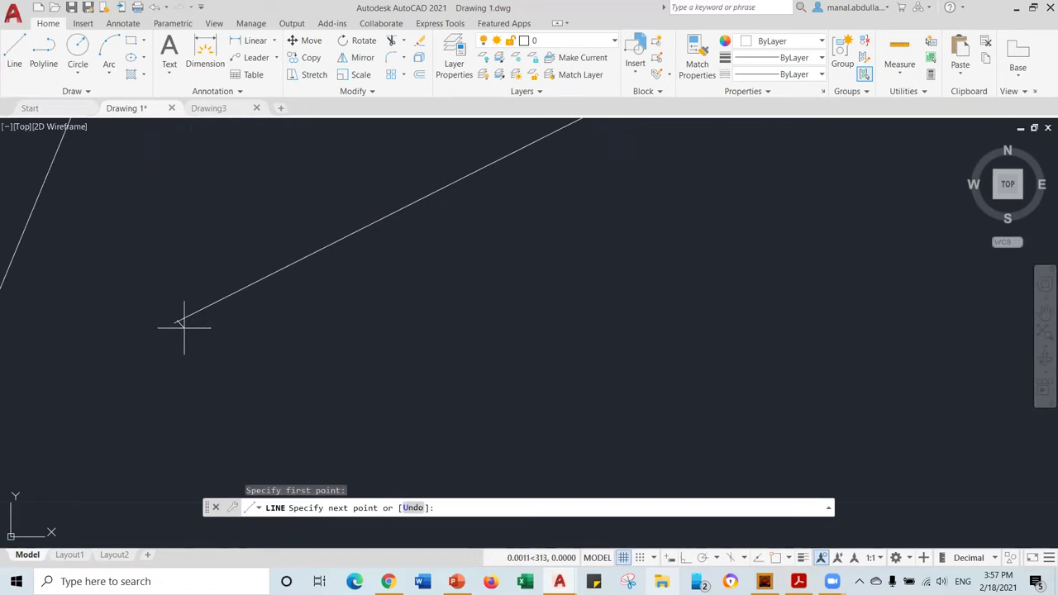
pyautogui.click(554, 428)
pyautogui.press('Return')
# - Try again to start a line at the first line's lower-left endpoint, running it almost horizontally to the right, and inspect the joint closely
pyautogui.scroll(2, 209, 310)
pyautogui.scroll(1, 190, 306)
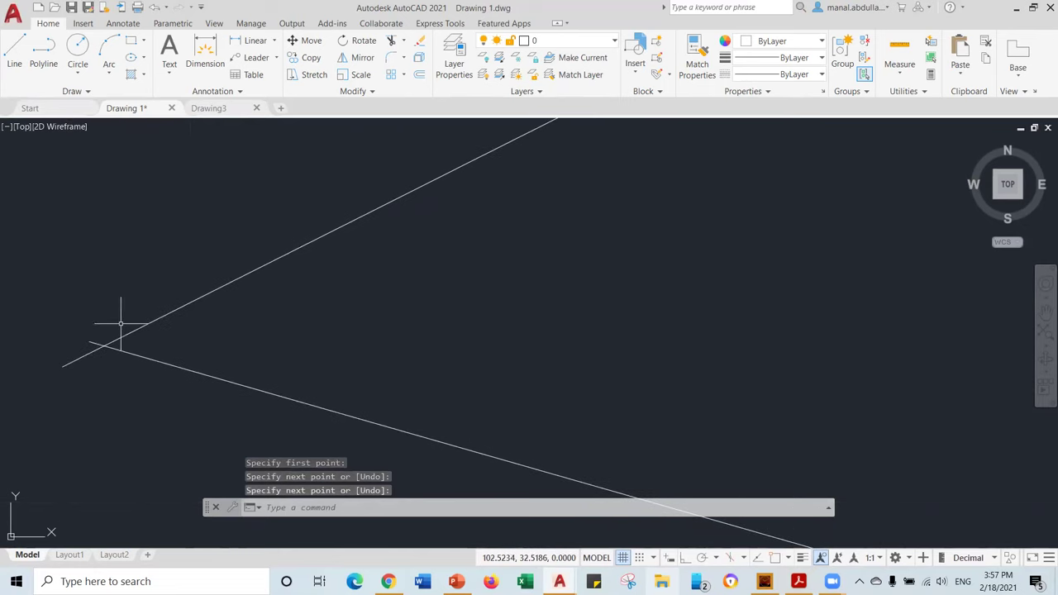
pyautogui.scroll(-3, 206, 363)
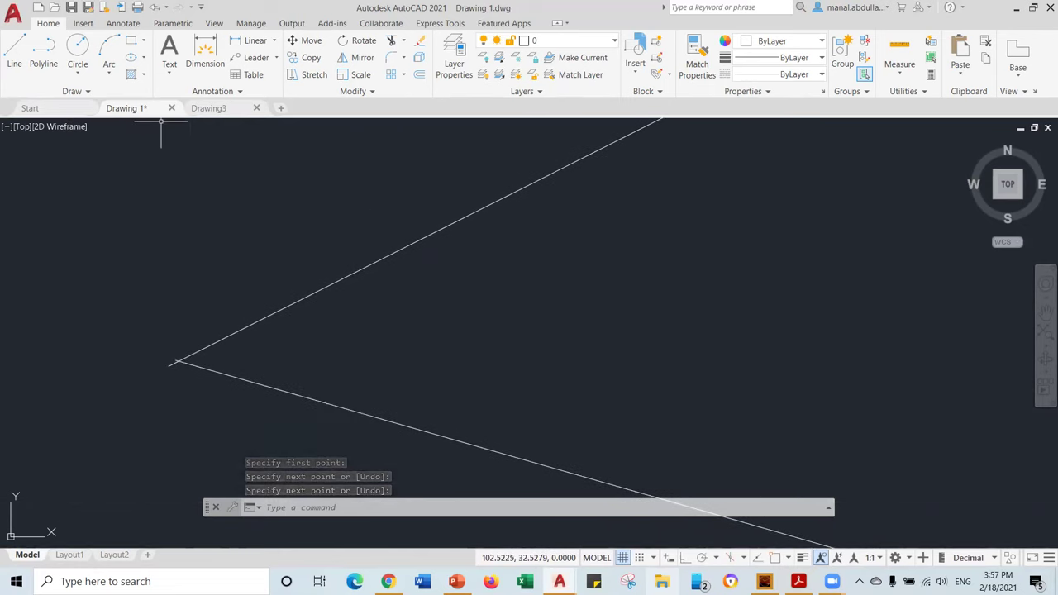
pyautogui.click(14, 51)
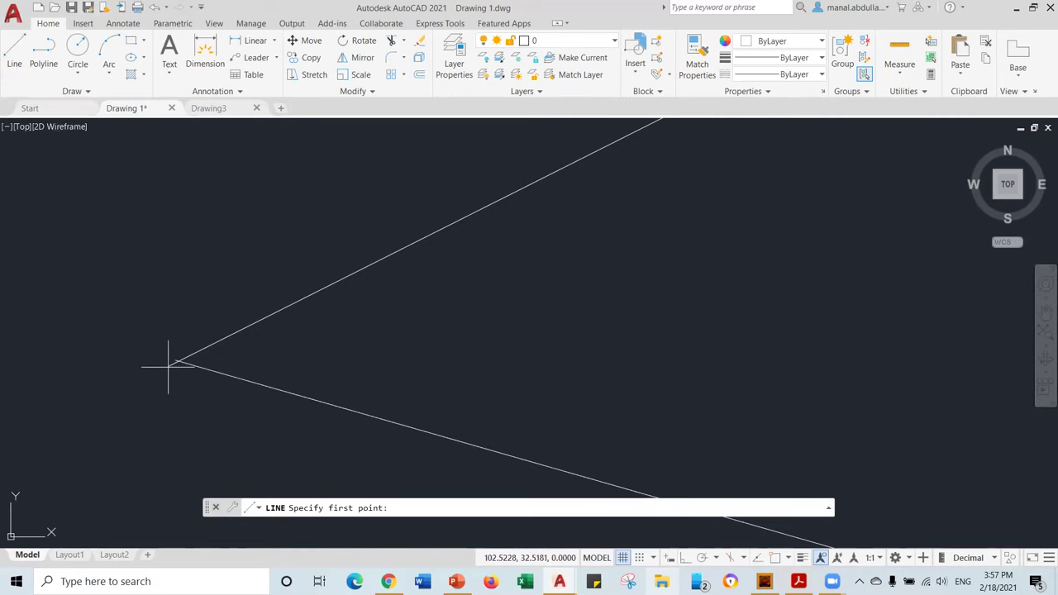
pyautogui.moveTo(177, 367); pyautogui.dragTo(177, 344, button='middle')
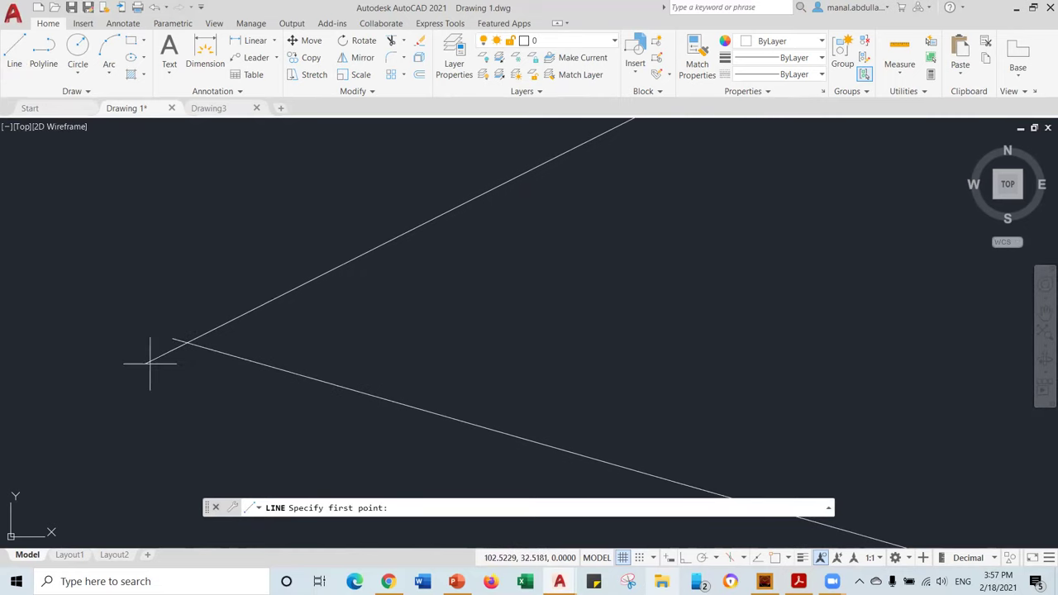
pyautogui.click(146, 362)
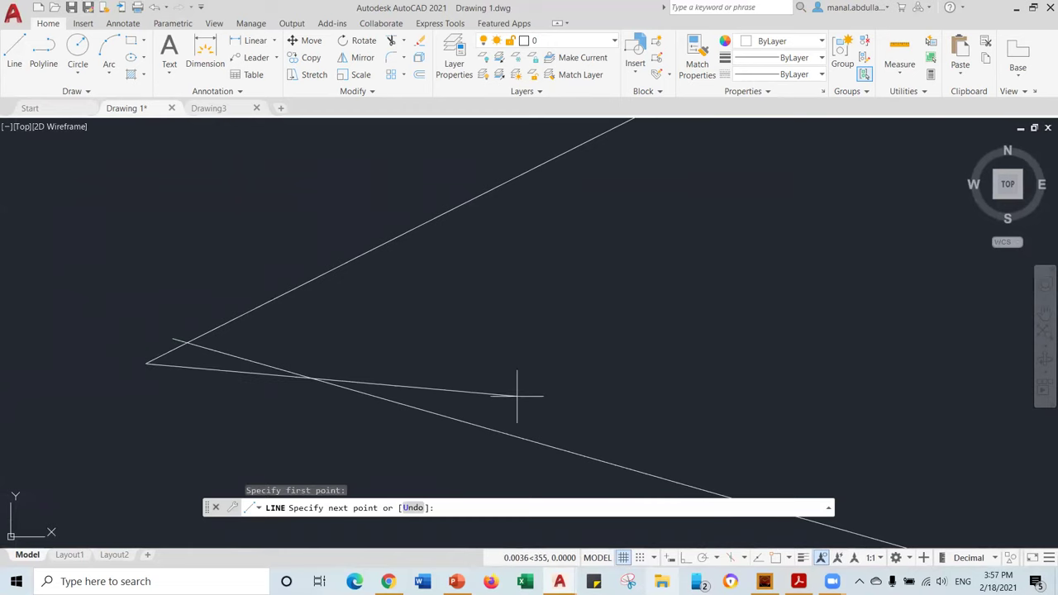
pyautogui.click(617, 372)
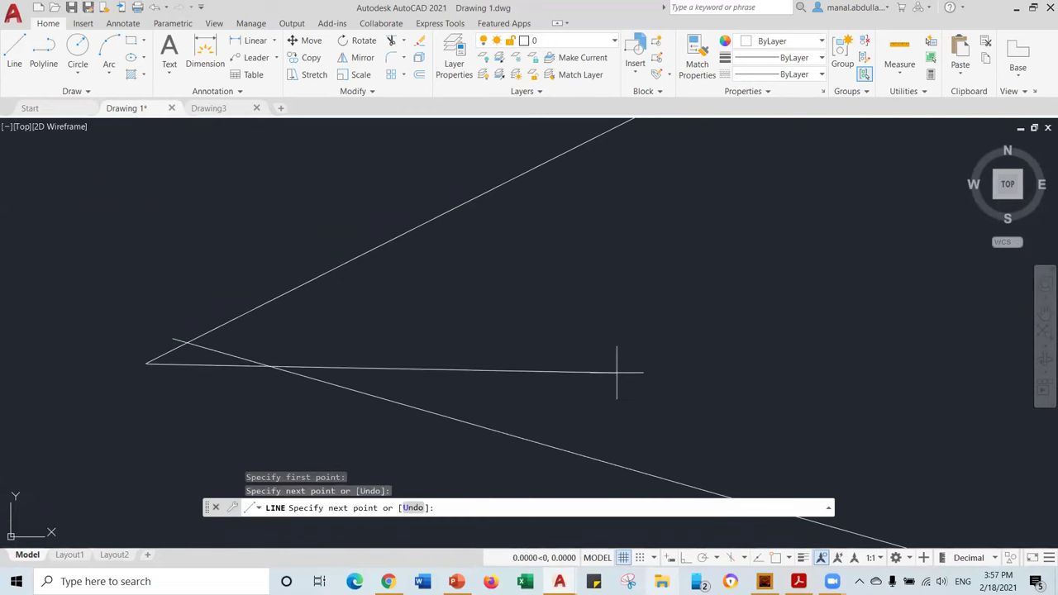
pyautogui.press('Return')
pyautogui.scroll(5, 149, 373)
pyautogui.scroll(4, 136, 345)
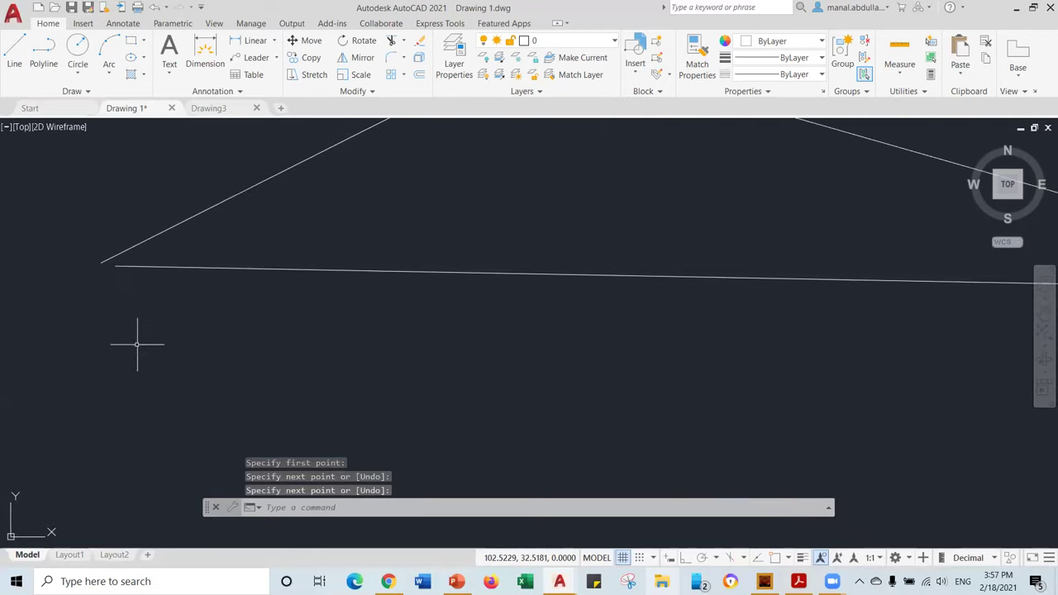
# - Erase all four freehand lines by catching them in one crossing selection around their lower ends
pyautogui.scroll(-8, 201, 308)
pyautogui.scroll(-5, 205, 323)
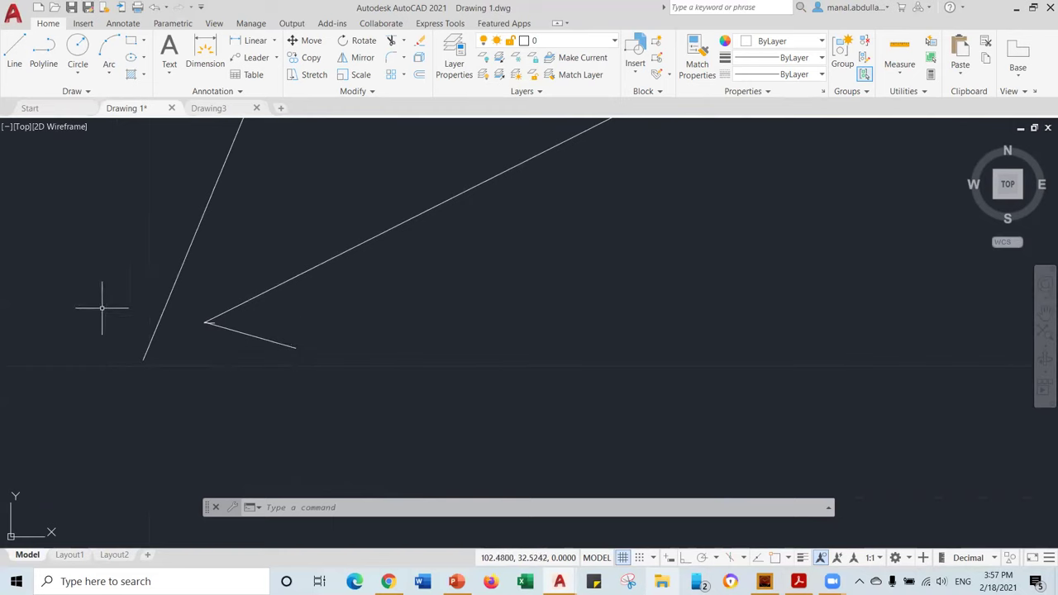
pyautogui.click(288, 245)
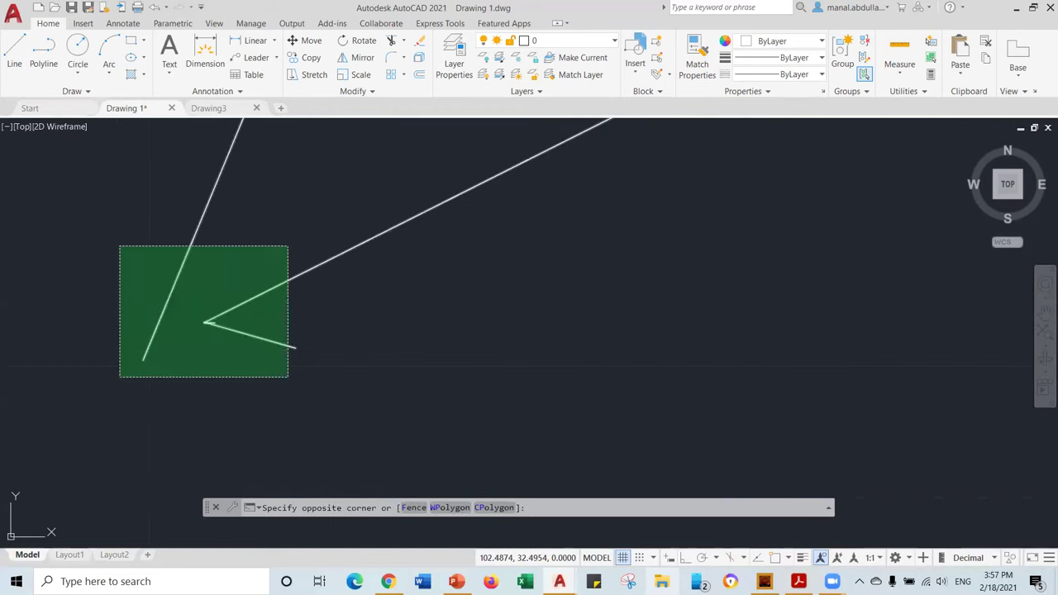
pyautogui.click(119, 377)
pyautogui.press('Delete')
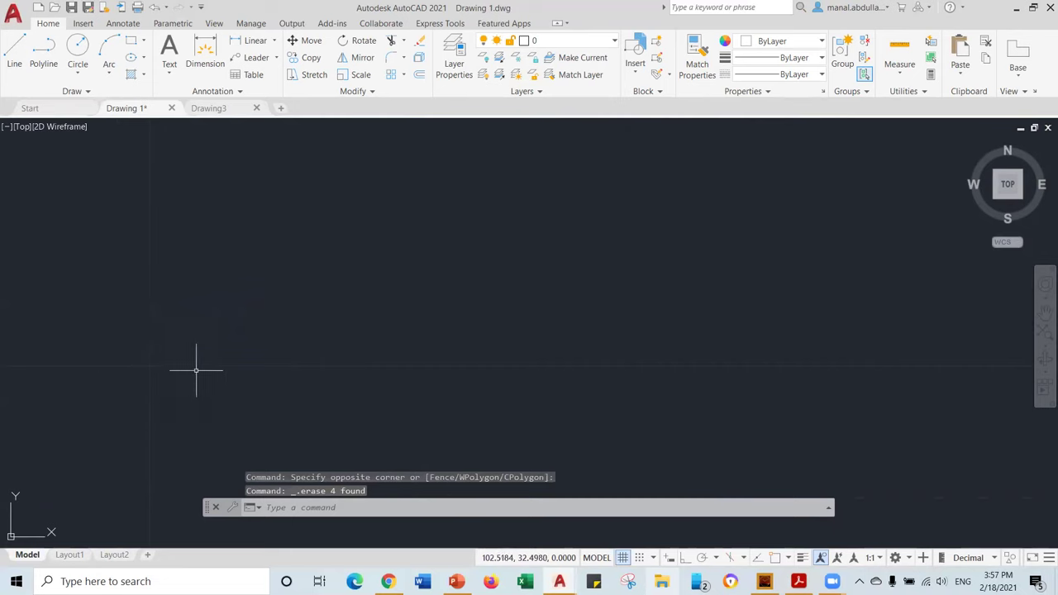
# - Turn snap on in the drafting settings and set the snap spacing to 1 in both X and Y
pyautogui.click(653, 558)
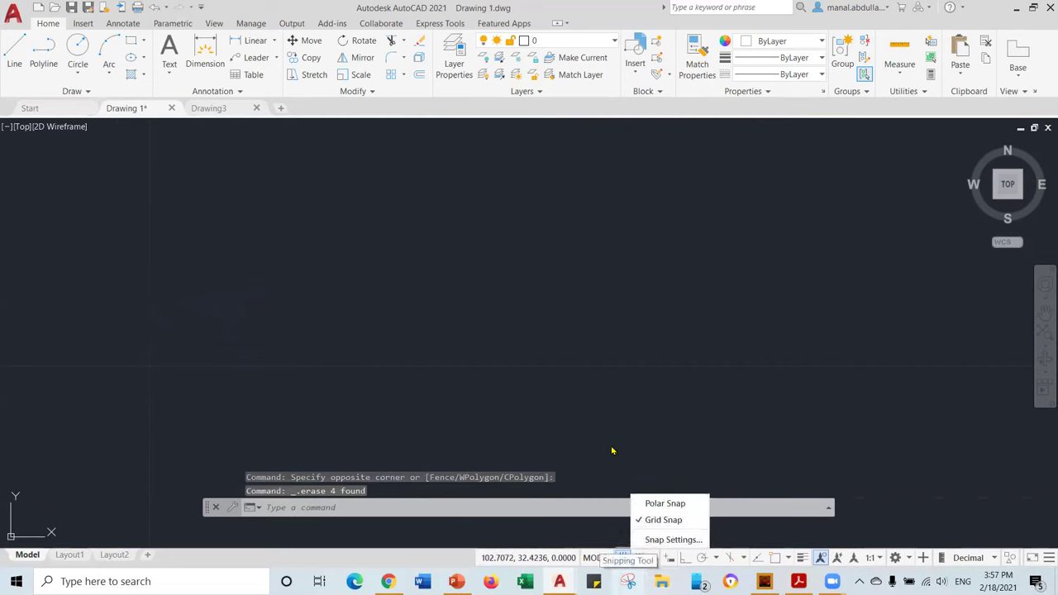
pyautogui.click(606, 482)
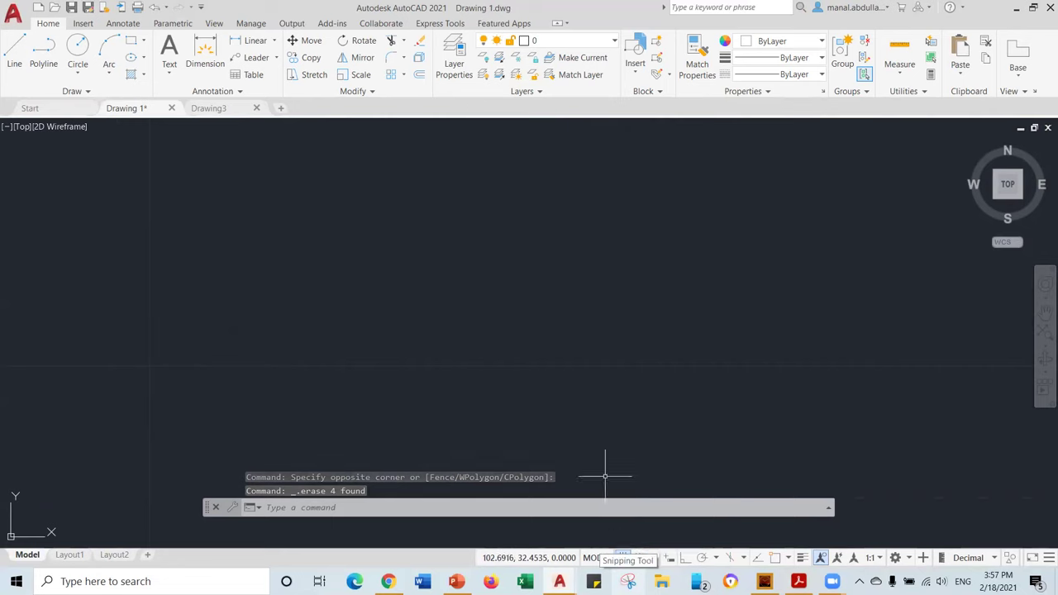
pyautogui.click(653, 552)
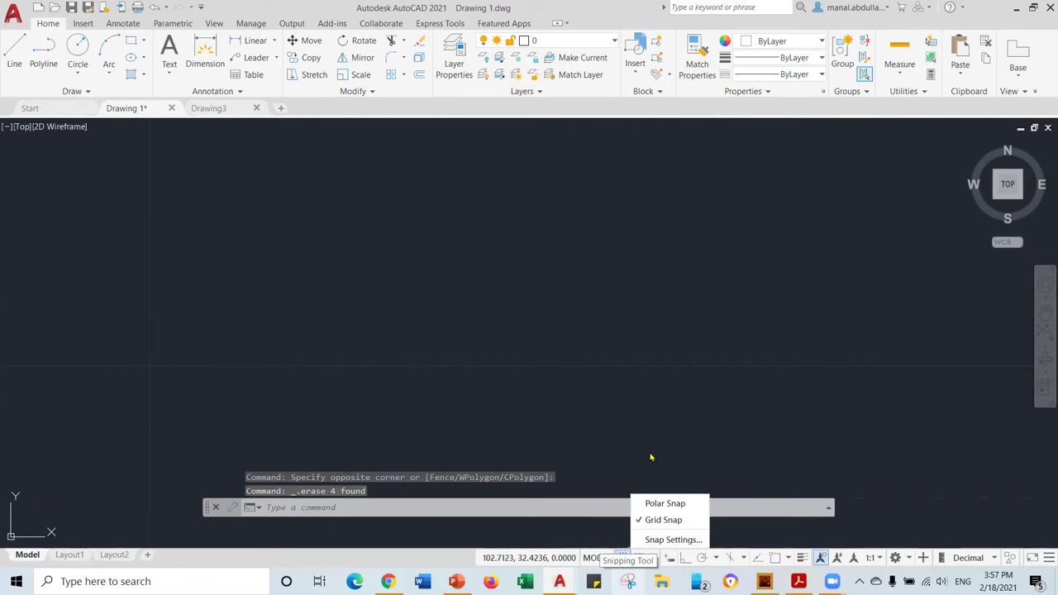
pyautogui.click(659, 540)
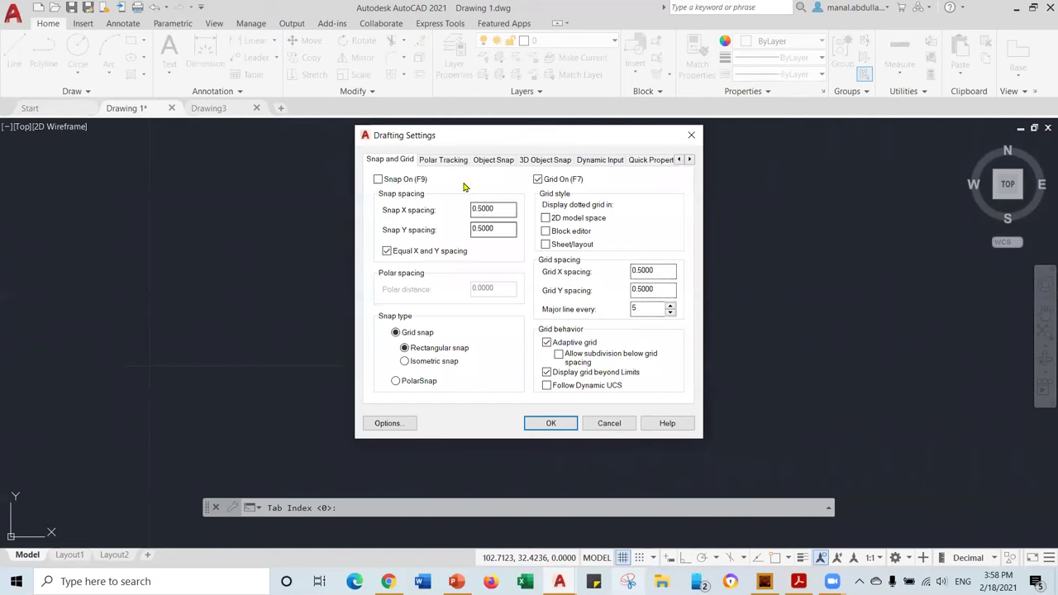
pyautogui.click(378, 180)
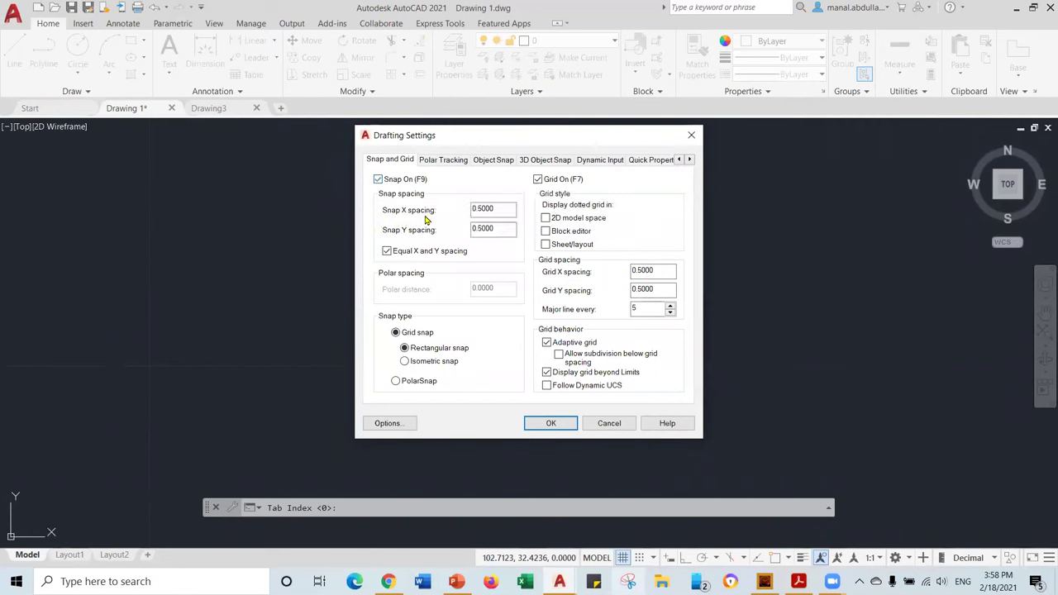
pyautogui.moveTo(500, 212); pyautogui.dragTo(459, 213)
pyautogui.write('1')
pyautogui.press('Tab')
# - Set the grid X and Y spacing to 1 and apply the drafting settings
pyautogui.moveTo(659, 274); pyautogui.dragTo(617, 276)
pyautogui.write('1')
pyautogui.press('Tab')
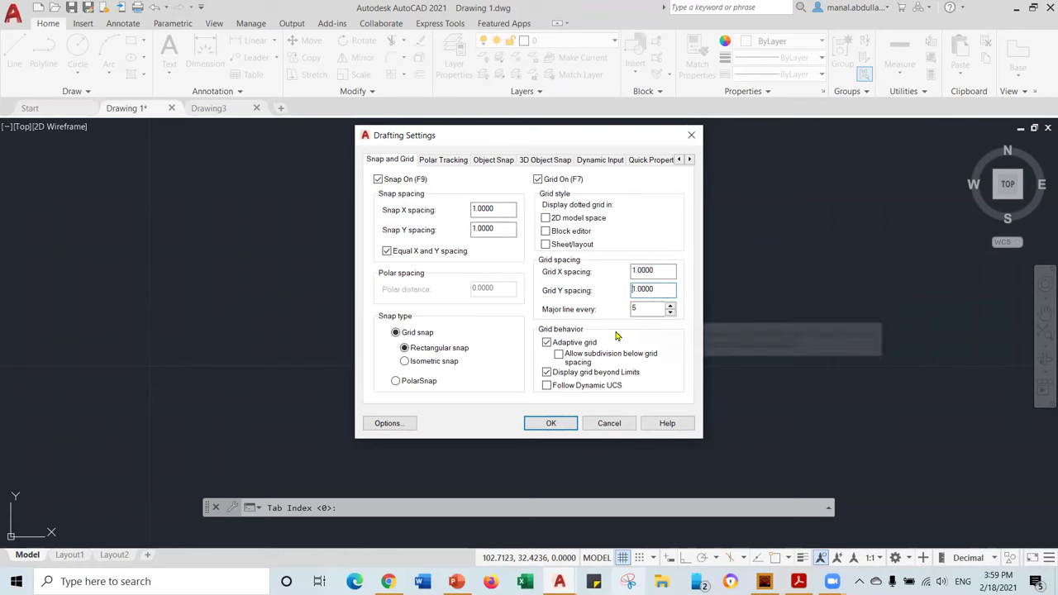
pyautogui.click(551, 423)
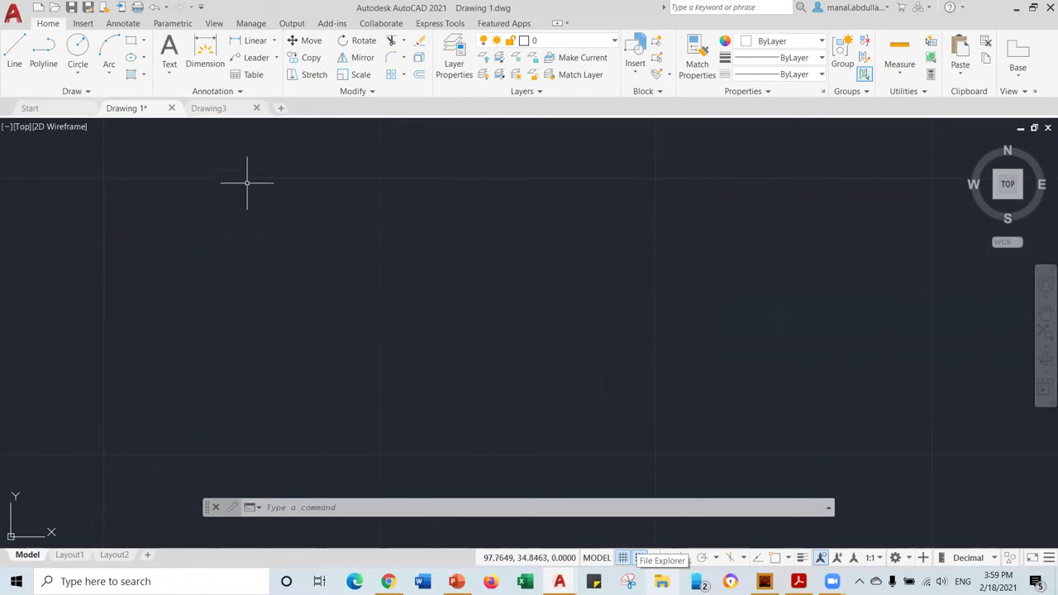
# - Start a line and switch snap off and back on to compare how the cursor moves
pyautogui.click(20, 53)
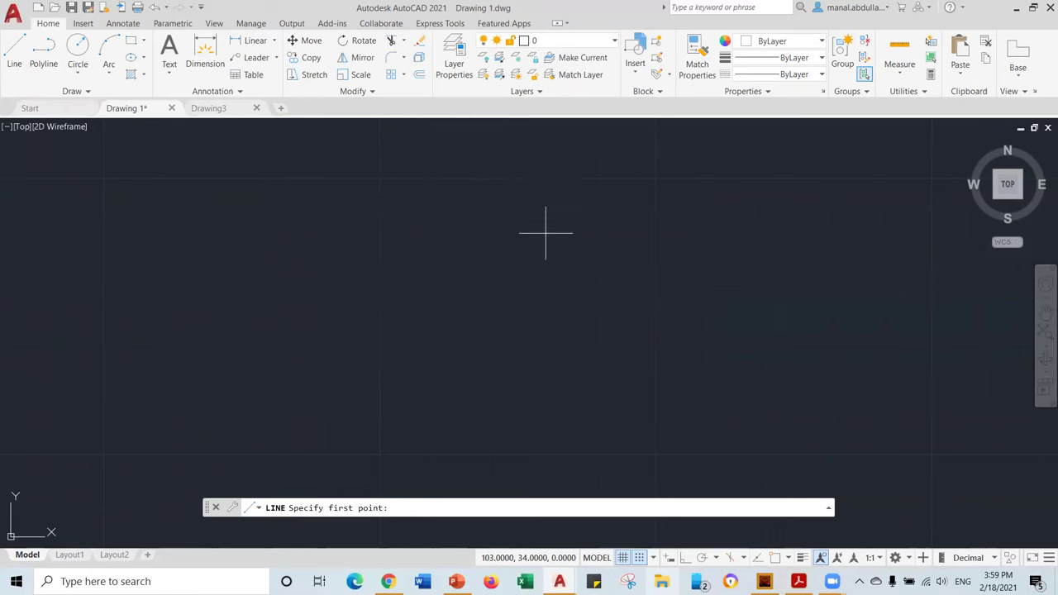
pyautogui.click(639, 558)
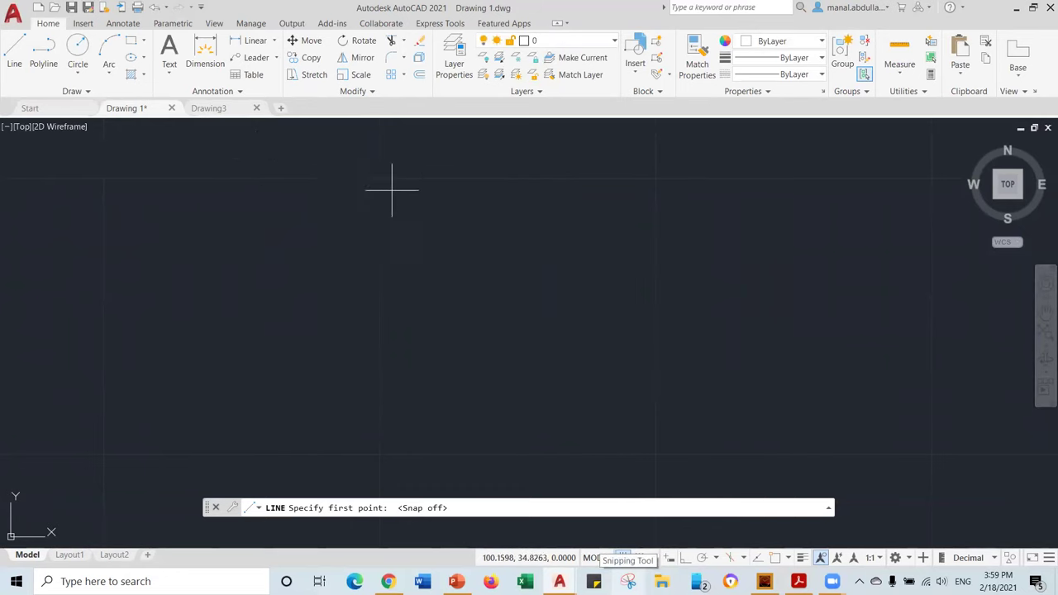
pyautogui.click(641, 558)
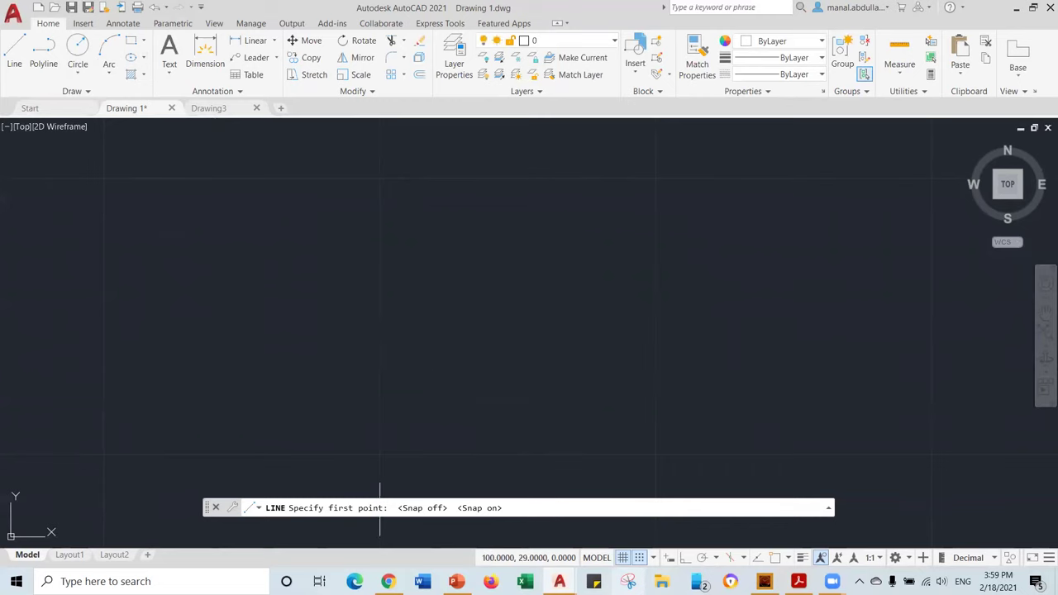
# - Draw a closed square with 5-unit sides through four major grid intersections and inspect its lower corner closely
pyautogui.click(380, 454)
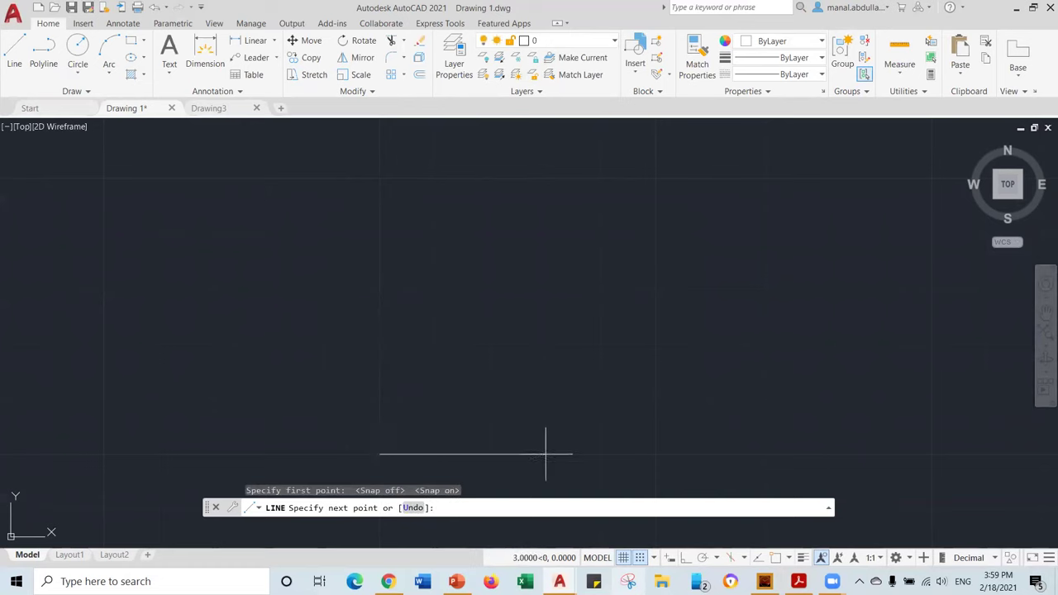
pyautogui.click(656, 454)
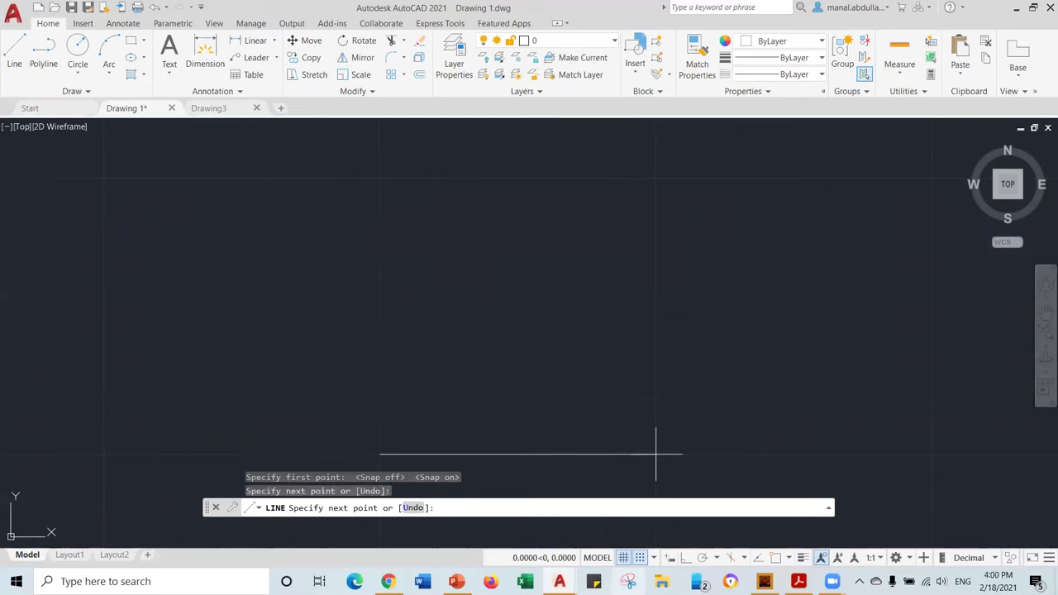
pyautogui.click(655, 177)
pyautogui.click(380, 178)
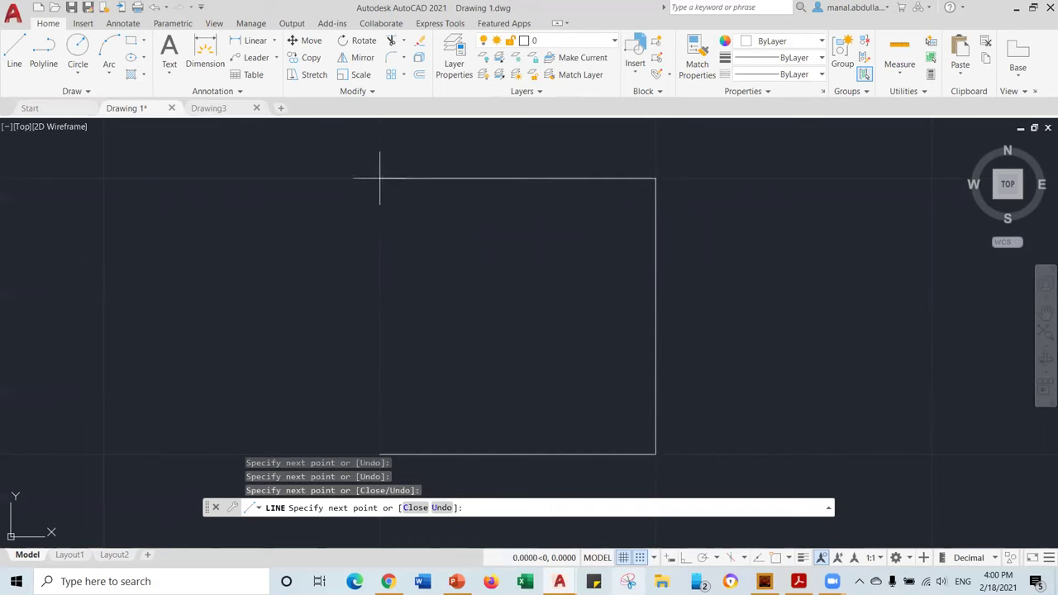
pyautogui.click(380, 454)
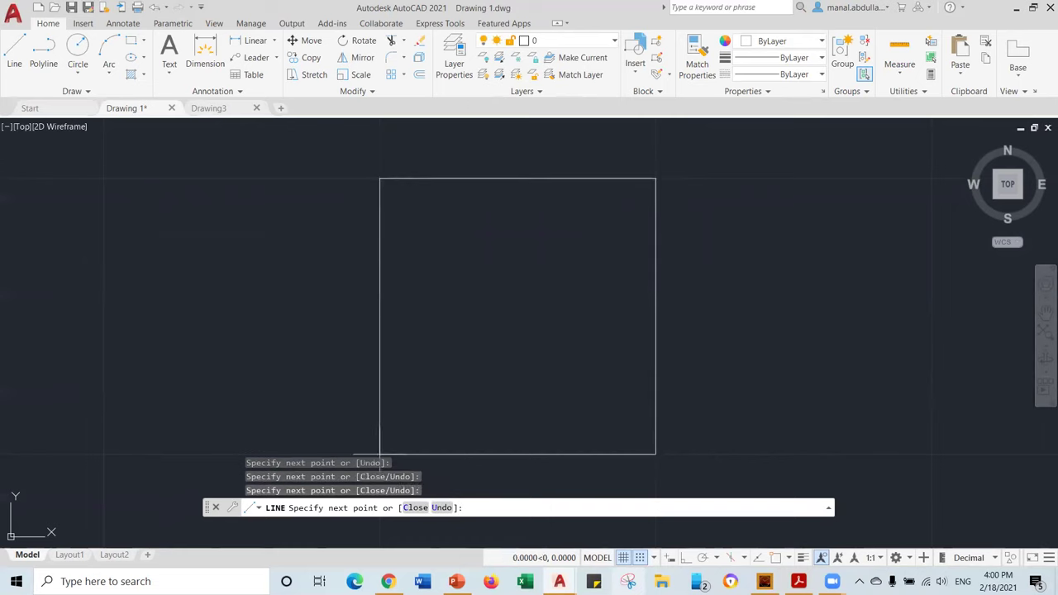
pyautogui.press('Return')
pyautogui.scroll(4, 662, 450)
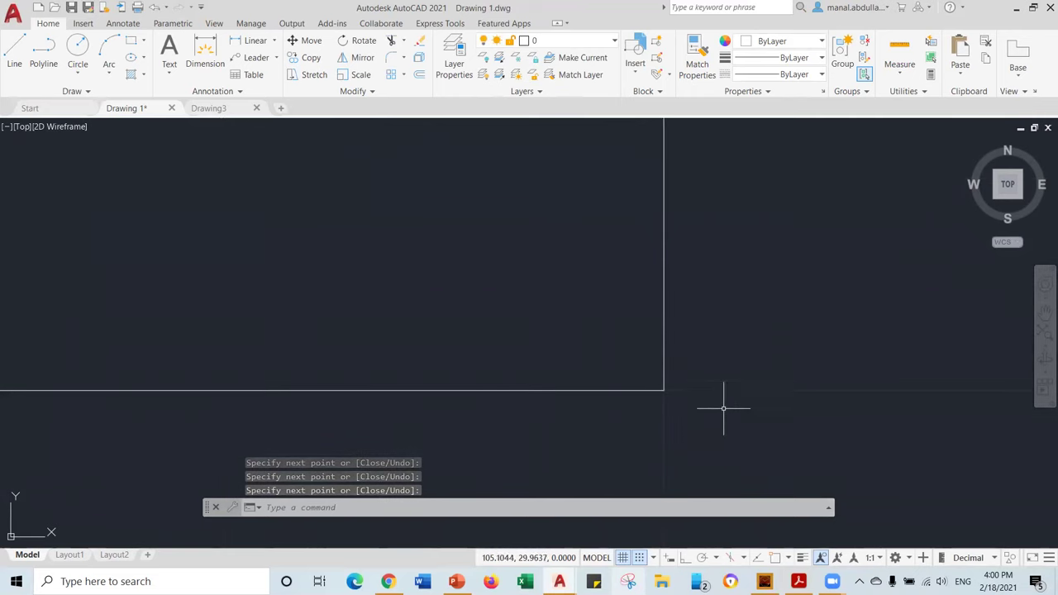
pyautogui.scroll(-3, 653, 390)
pyautogui.moveTo(550, 265); pyautogui.dragTo(574, 335, button='middle')
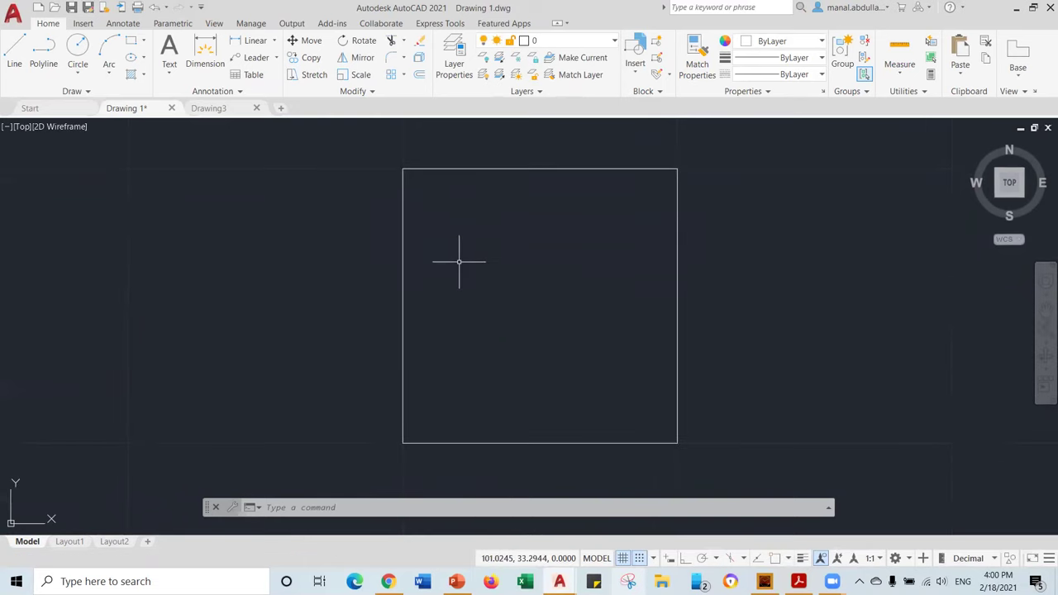
# - Draw a closed square with 3-unit sides centred inside the large square, using snapped line points
pyautogui.click(11, 57)
pyautogui.click(623, 222)
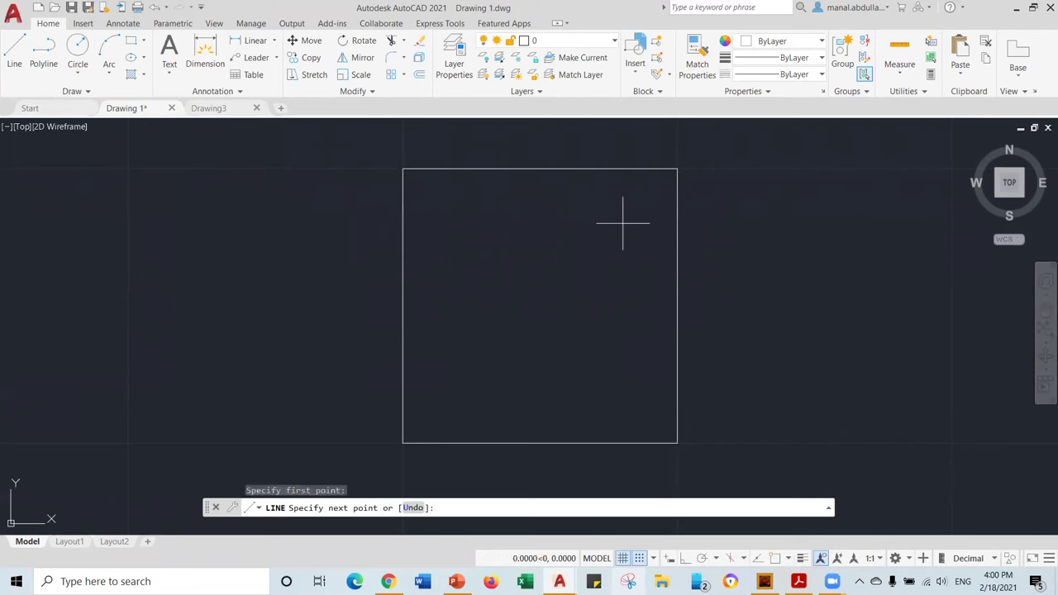
pyautogui.click(458, 224)
pyautogui.click(459, 387)
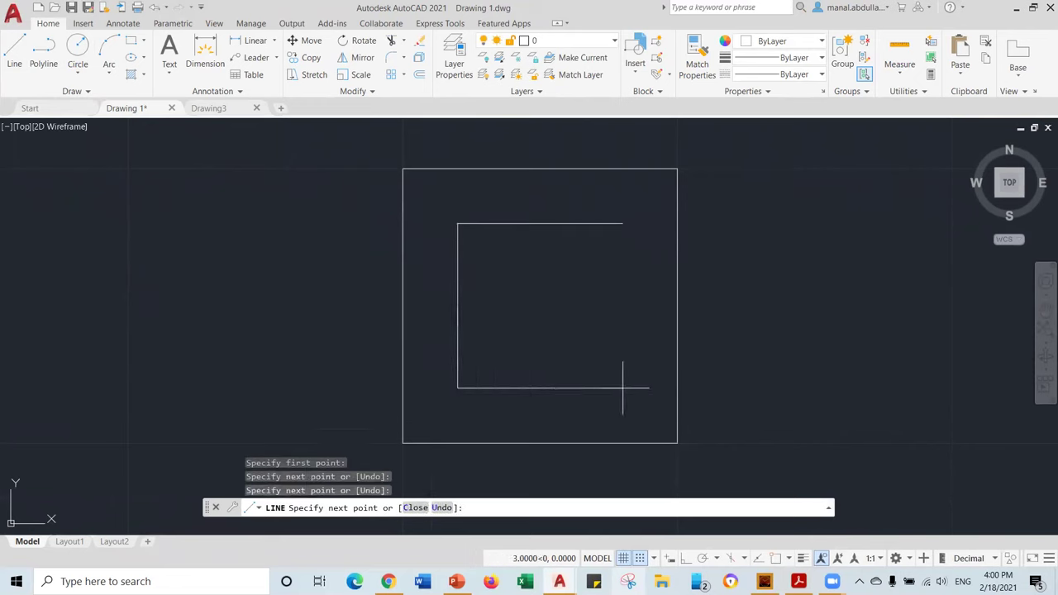
pyautogui.click(622, 387)
pyautogui.click(623, 223)
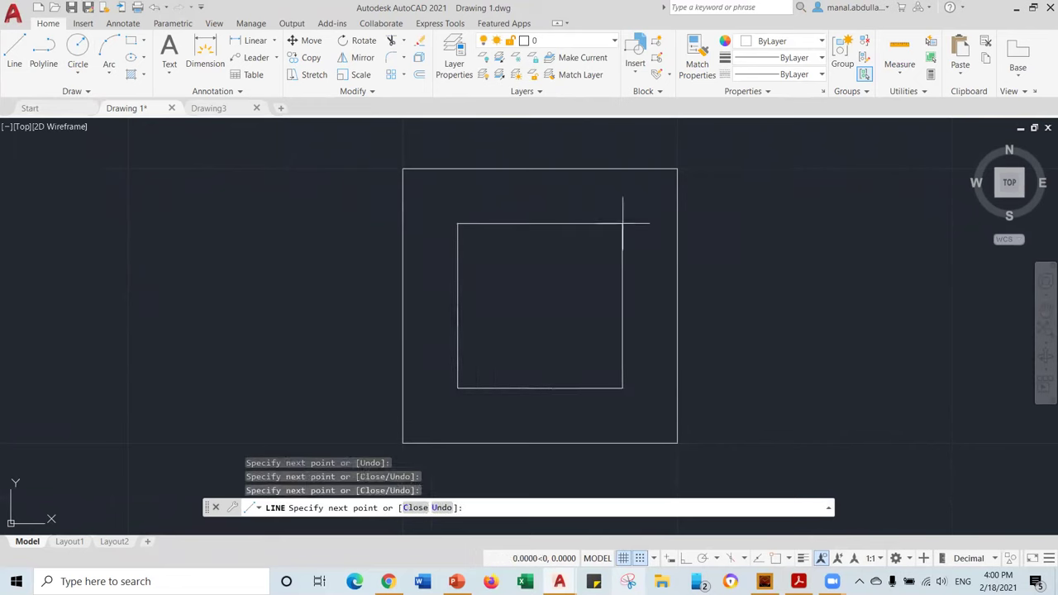
pyautogui.press('Return')
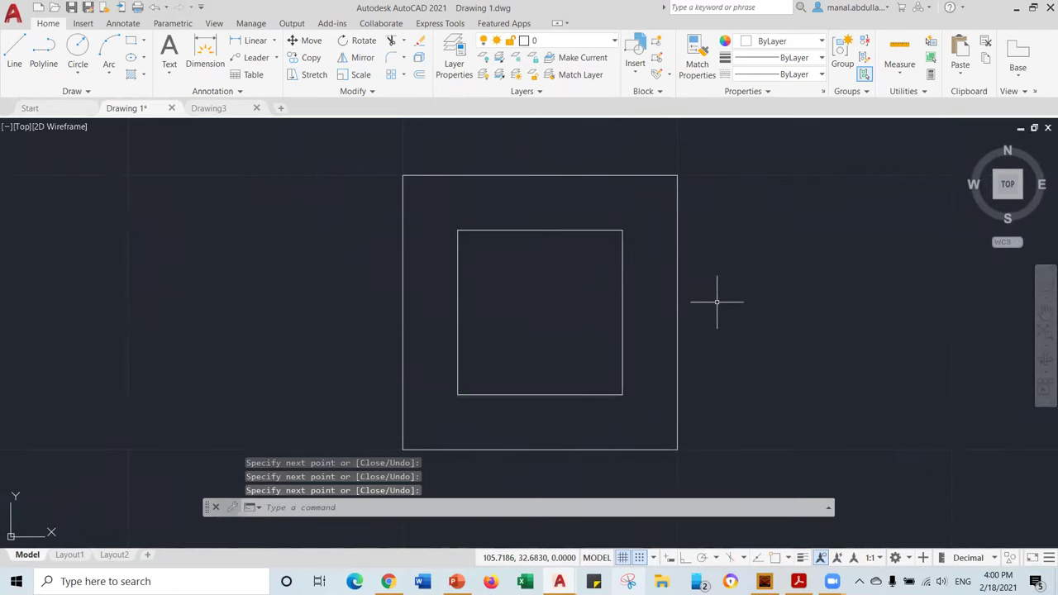
# - Draw a closed square with 1-unit sides at the centre of the 3-unit square
pyautogui.press('Return')
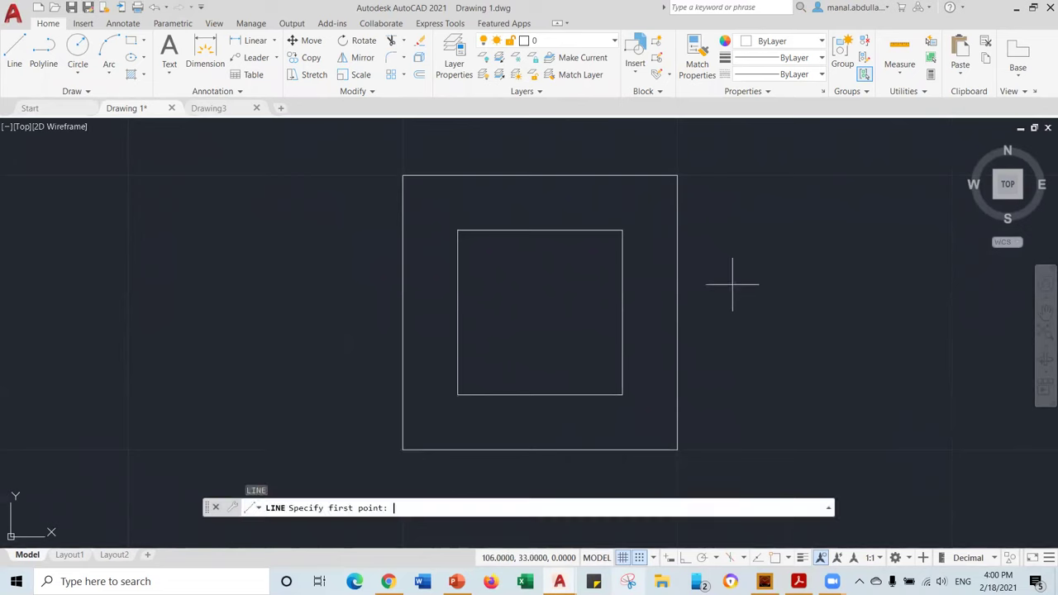
pyautogui.click(567, 285)
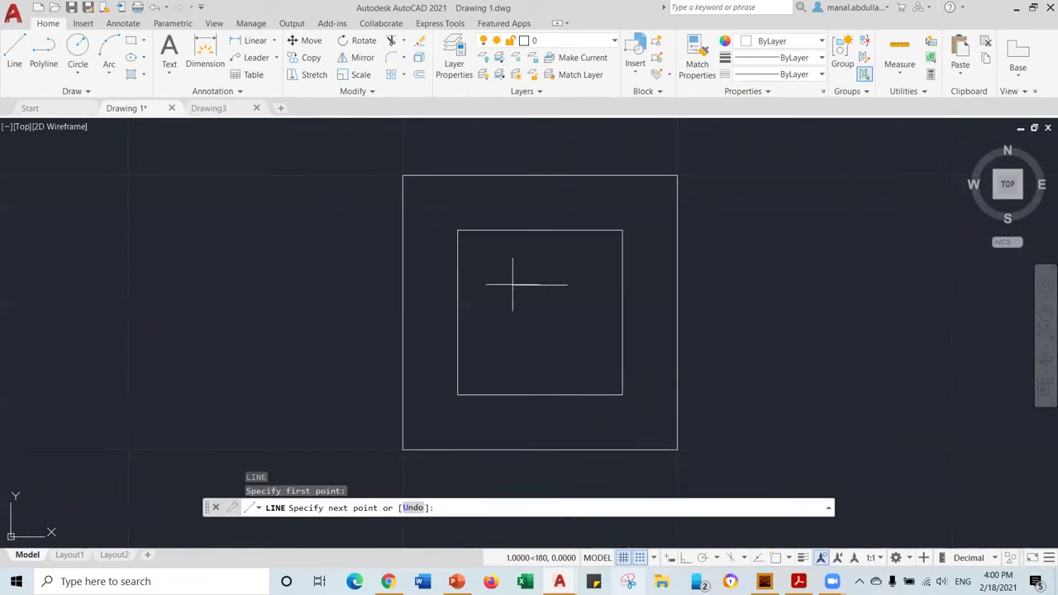
pyautogui.click(513, 339)
pyautogui.click(567, 339)
pyautogui.click(567, 284)
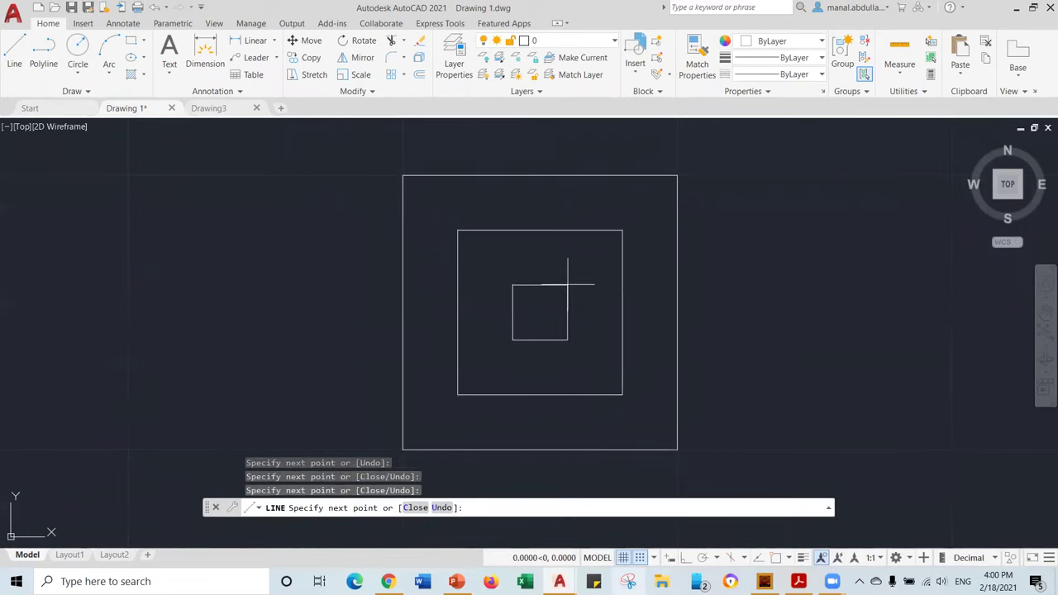
pyautogui.press('Return')
# - Turn on dynamic input, with free drawing space in view beside the nested squares
pyautogui.scroll(-2, 560, 293)
pyautogui.moveTo(567, 307); pyautogui.dragTo(250, 321, button='middle')
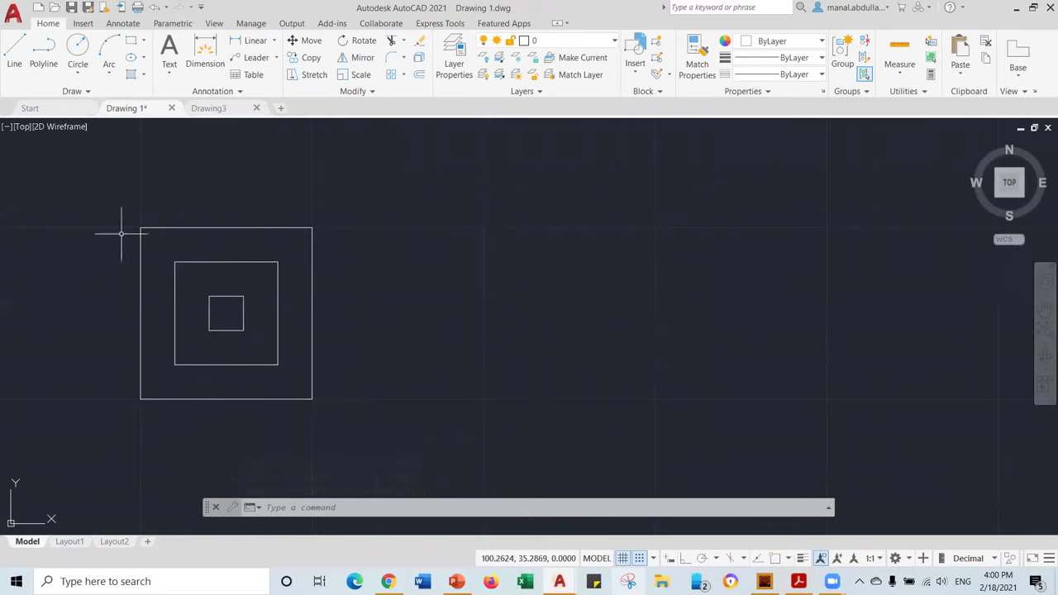
pyautogui.click(672, 559)
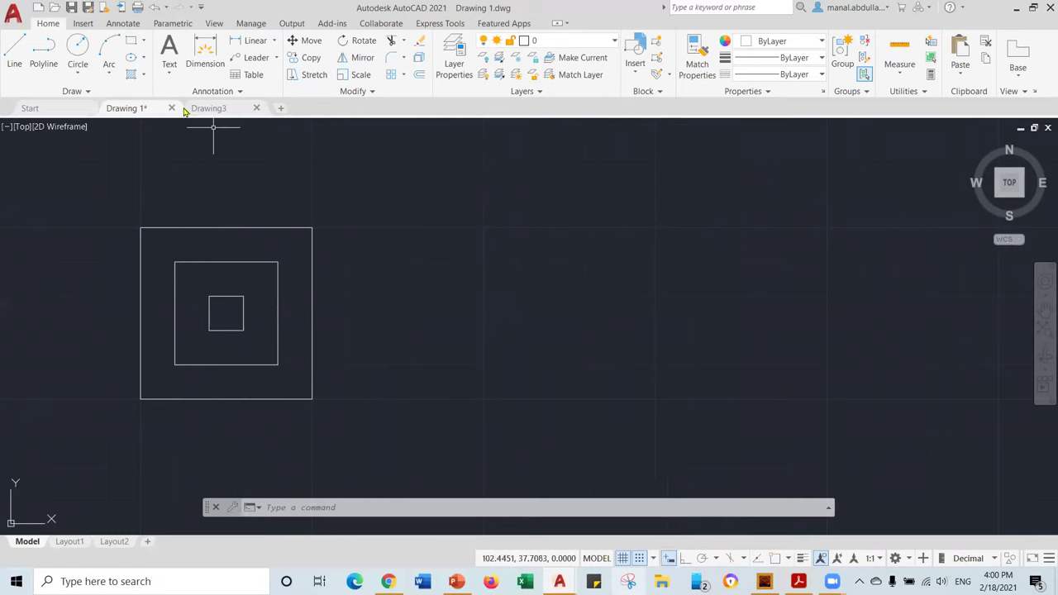
# - Draw seven sides of an octagon beside the nested squares, with 5-unit horizontals, 3-unit verticals and 45° diagonals, leaving the lower-left diagonal open
pyautogui.click(17, 69)
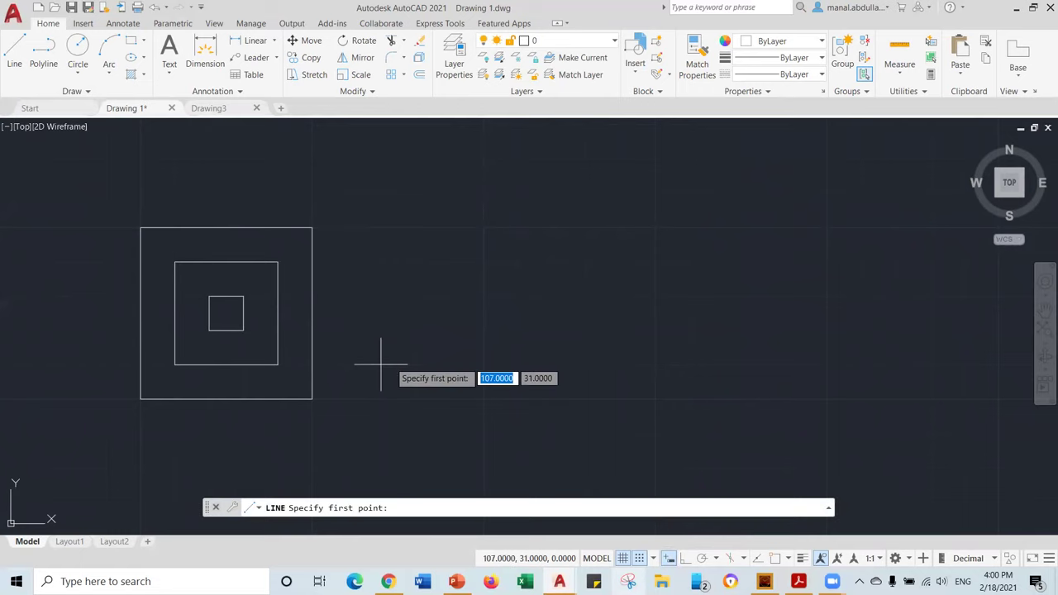
pyautogui.click(485, 399)
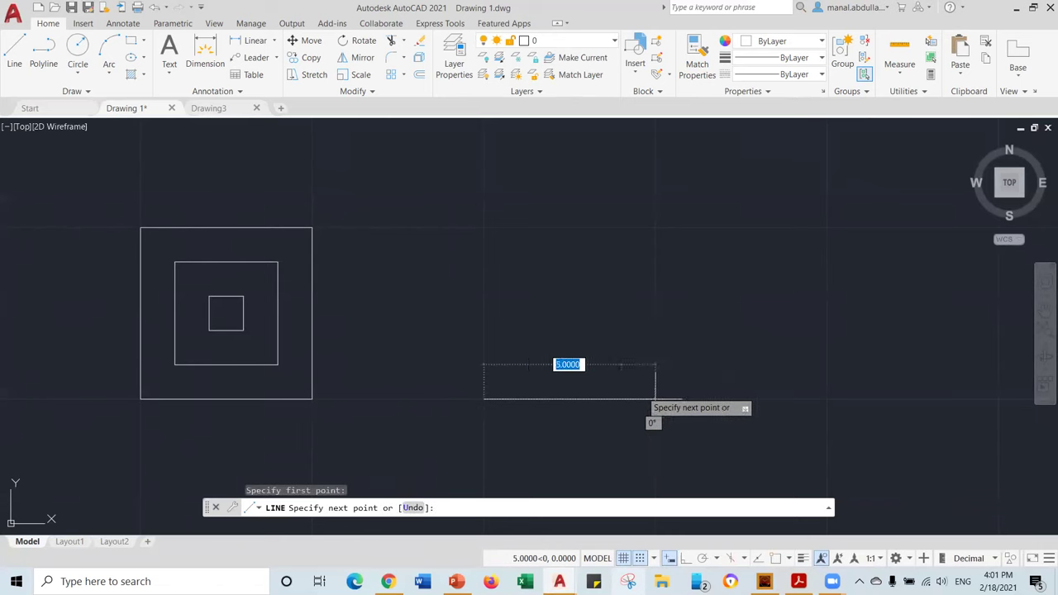
pyautogui.click(655, 399)
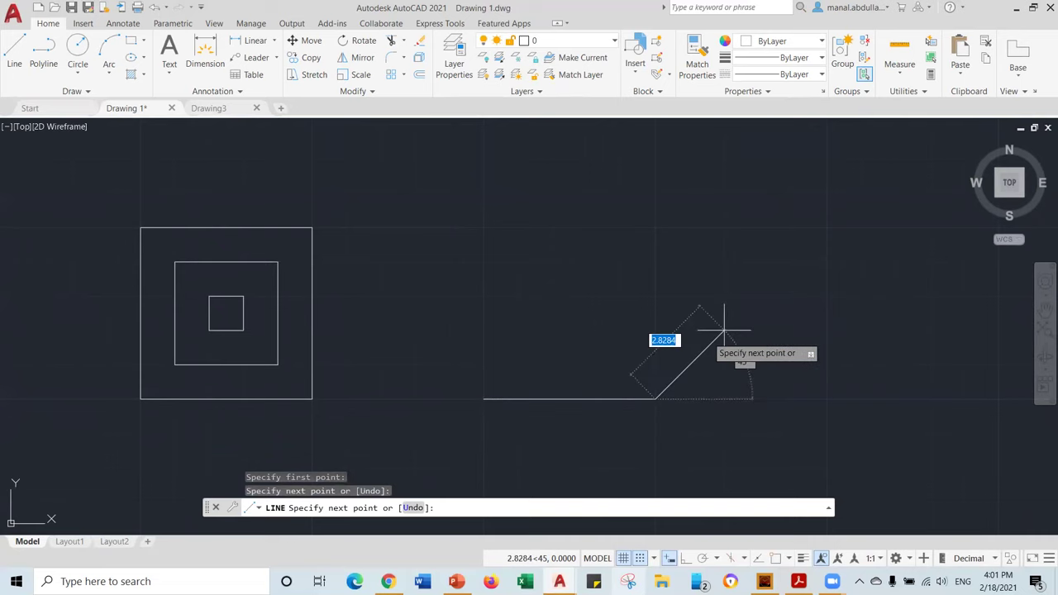
pyautogui.click(725, 330)
pyautogui.click(724, 228)
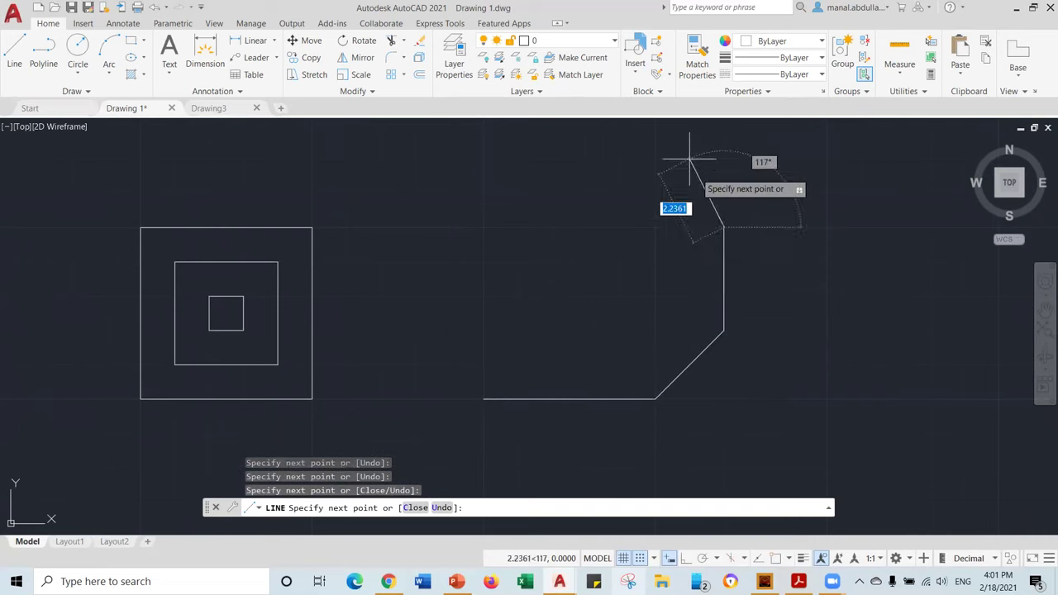
pyautogui.click(656, 159)
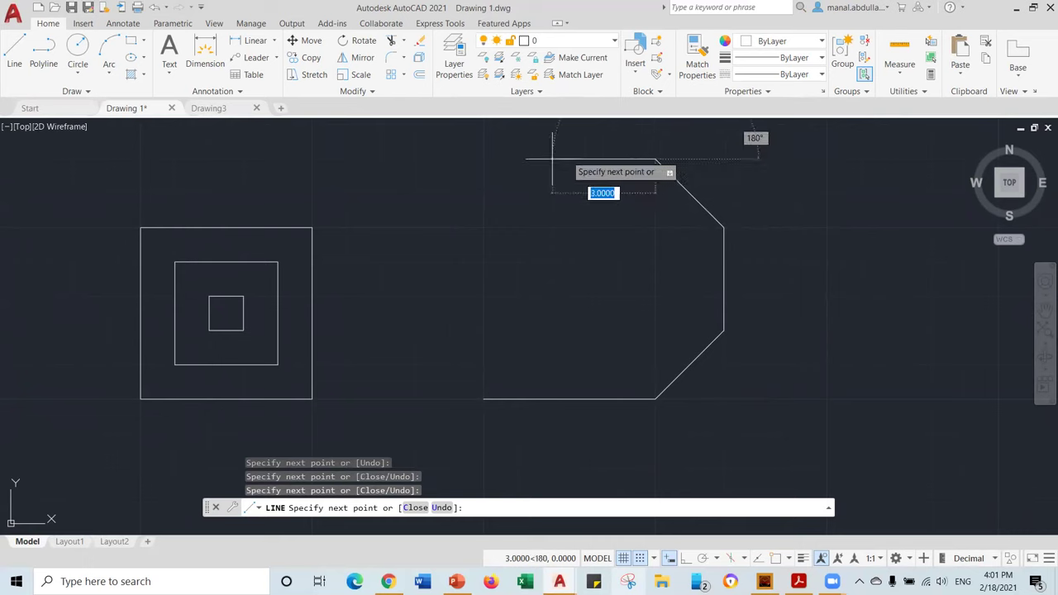
pyautogui.click(484, 160)
pyautogui.click(415, 228)
pyautogui.click(415, 331)
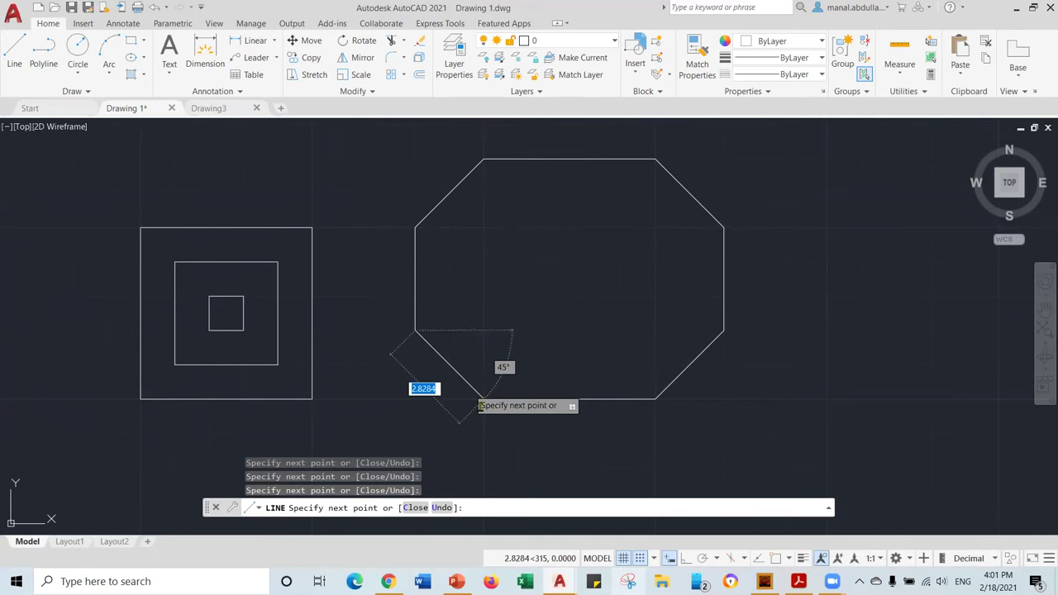
pyautogui.press('Escape')
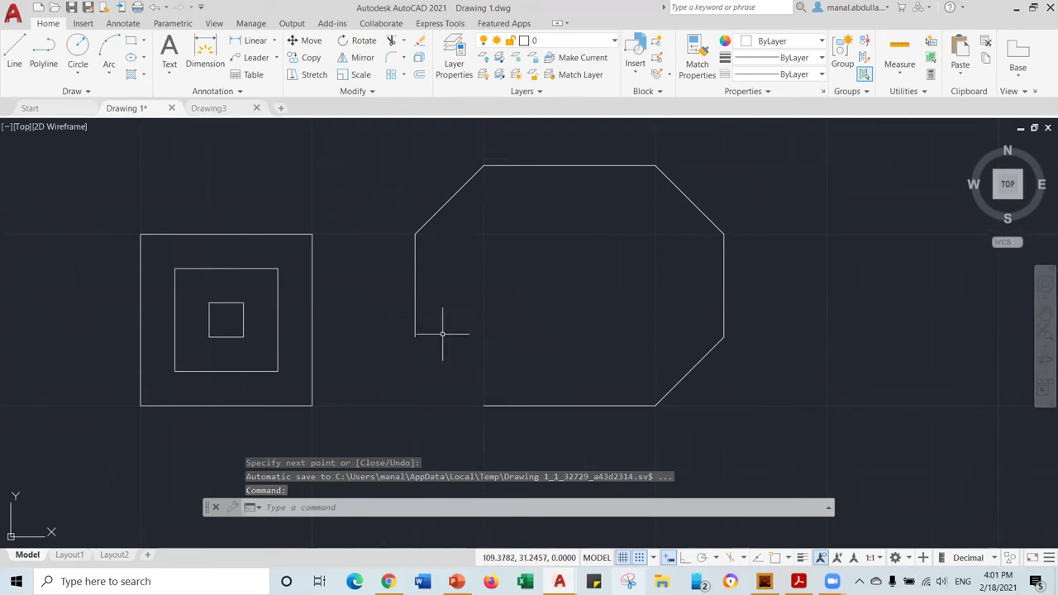
# - Close the octagon with a diagonal line from the lower end of its left side to the left end of its bottom edge
pyautogui.click(14, 51)
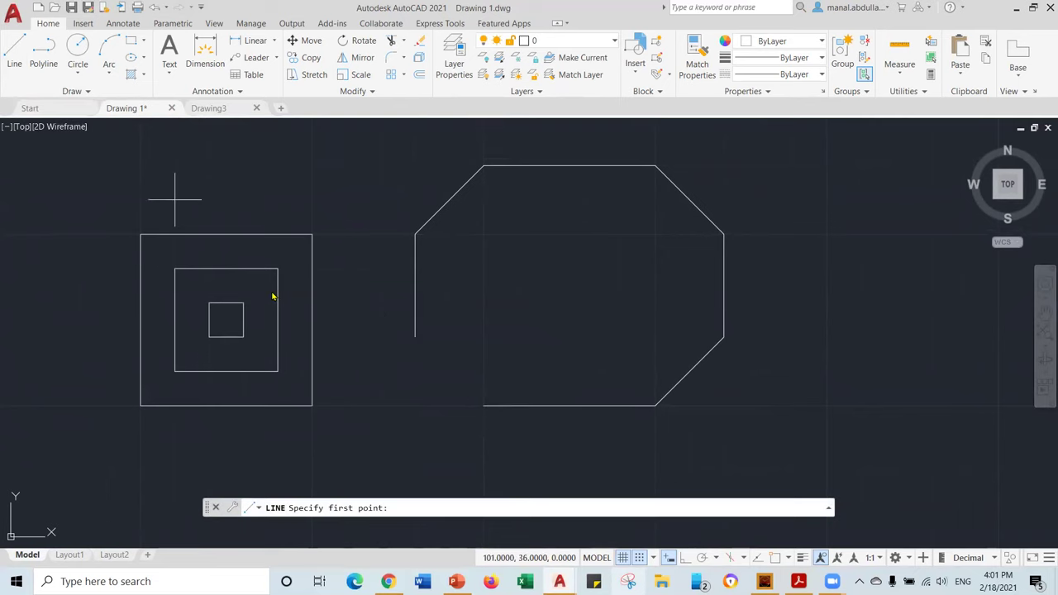
pyautogui.click(415, 338)
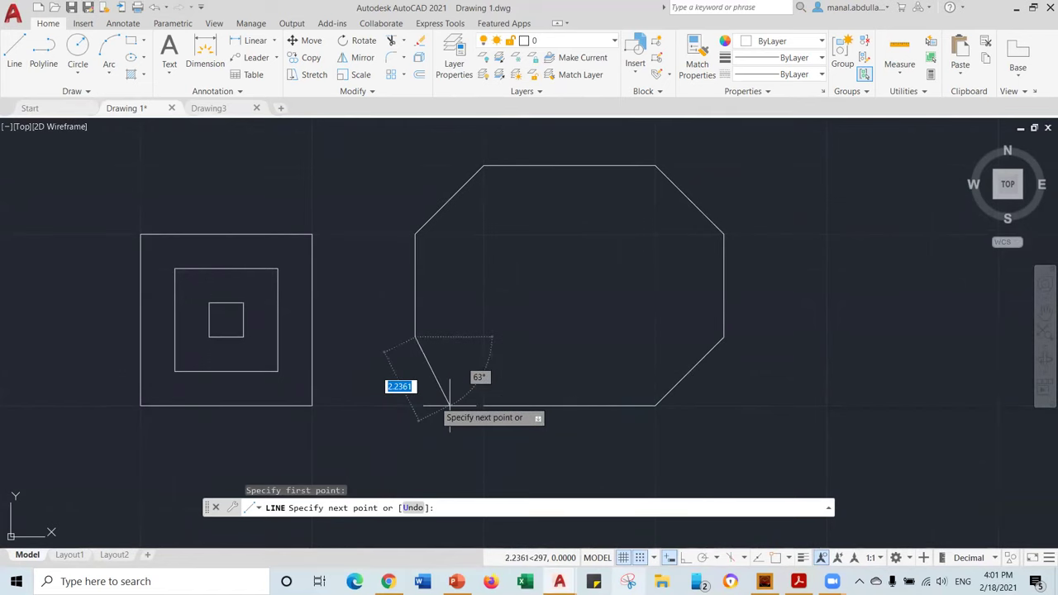
pyautogui.click(483, 405)
pyautogui.press('Return')
pyautogui.scroll(6, 493, 409)
pyautogui.scroll(4, 323, 405)
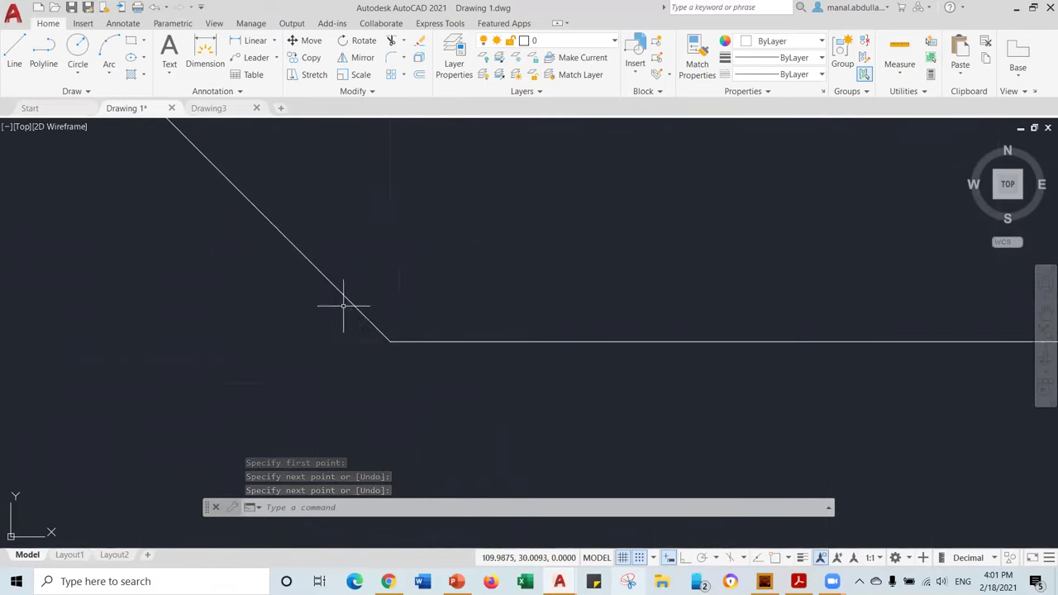
pyautogui.scroll(-4, 396, 339)
pyautogui.scroll(-4, 399, 356)
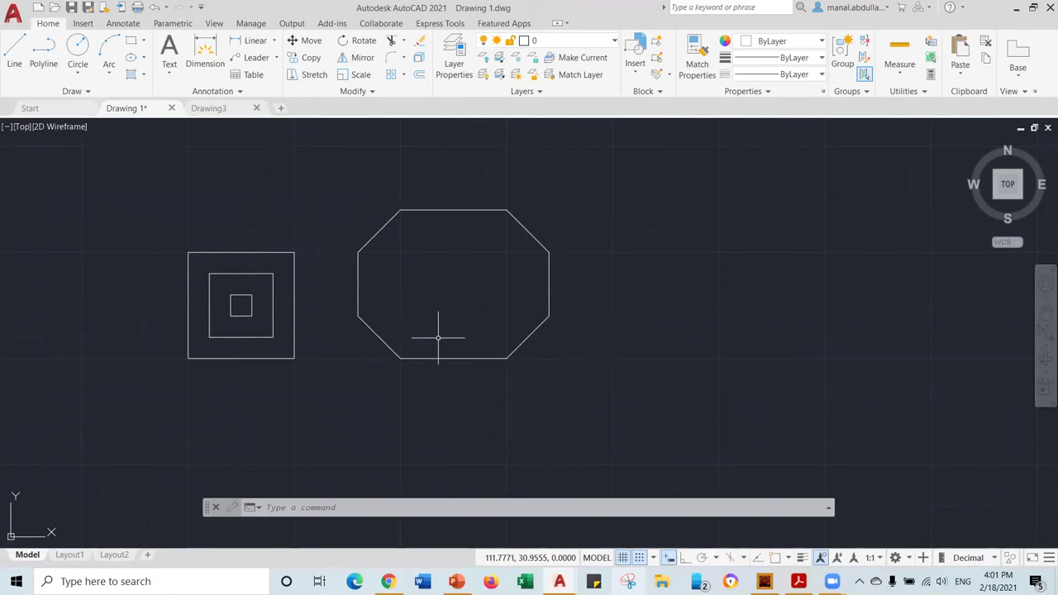
# - Start a cross-shaped outline beside the octagon: 5-unit top edge, 1 down, diagonal 3 left and 2 down, 1 down, 3 left, 5-unit left side
pyautogui.moveTo(491, 293); pyautogui.dragTo(357, 339, button='middle')
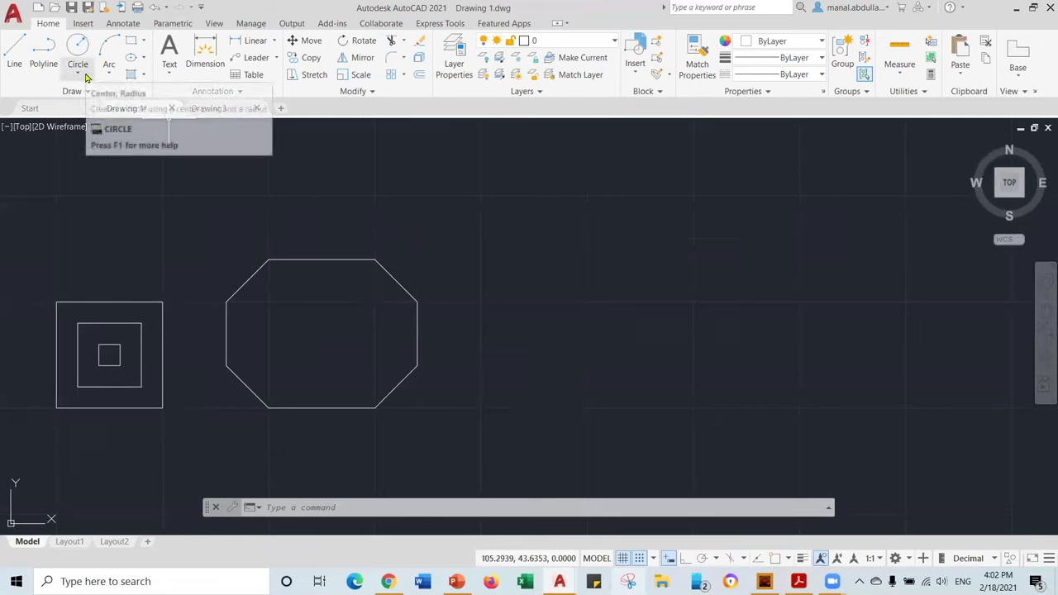
pyautogui.click(16, 54)
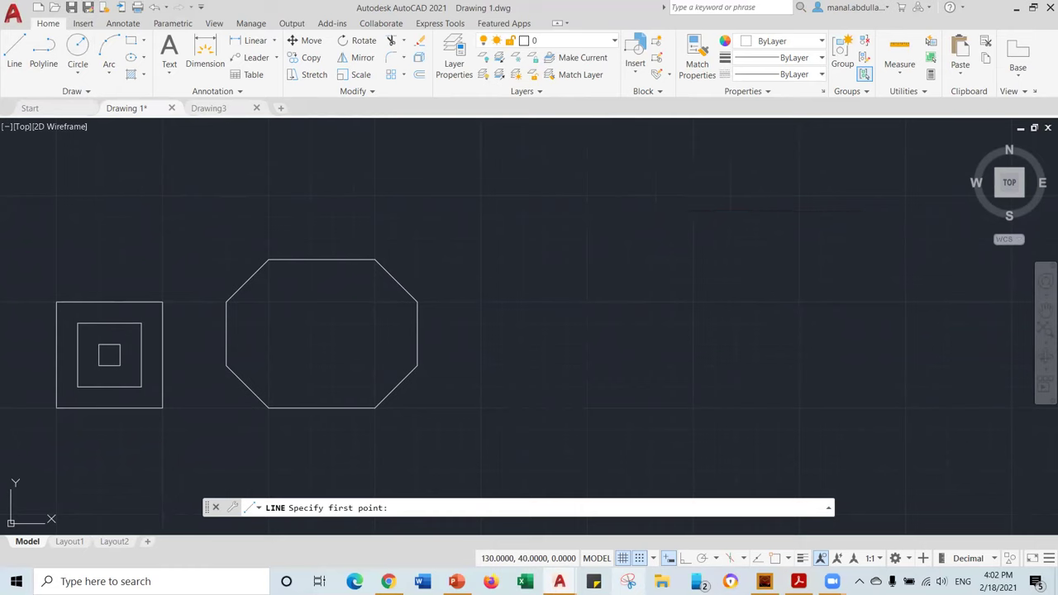
pyautogui.click(693, 196)
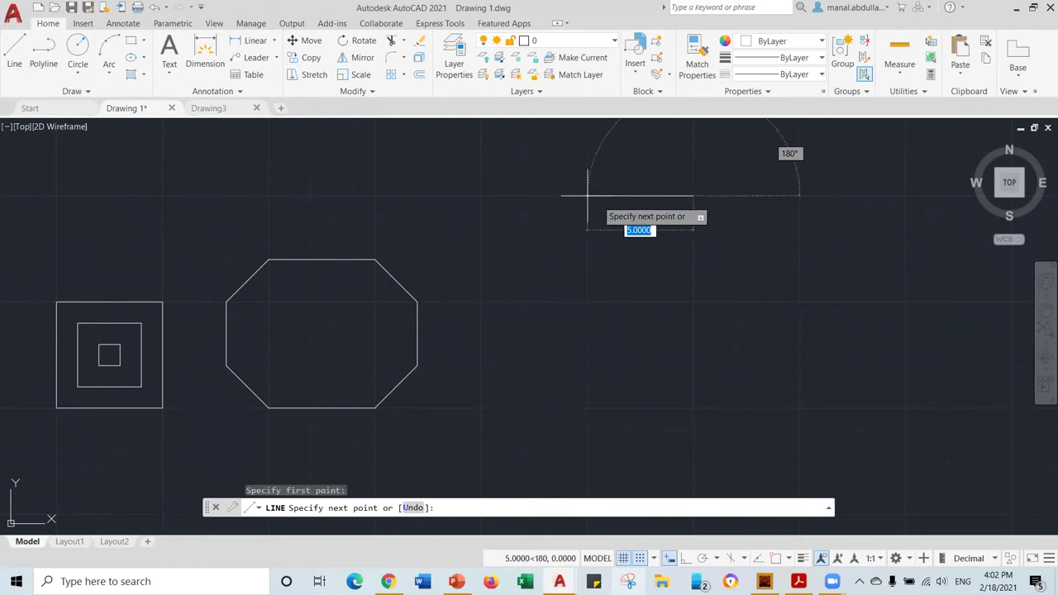
pyautogui.click(588, 196)
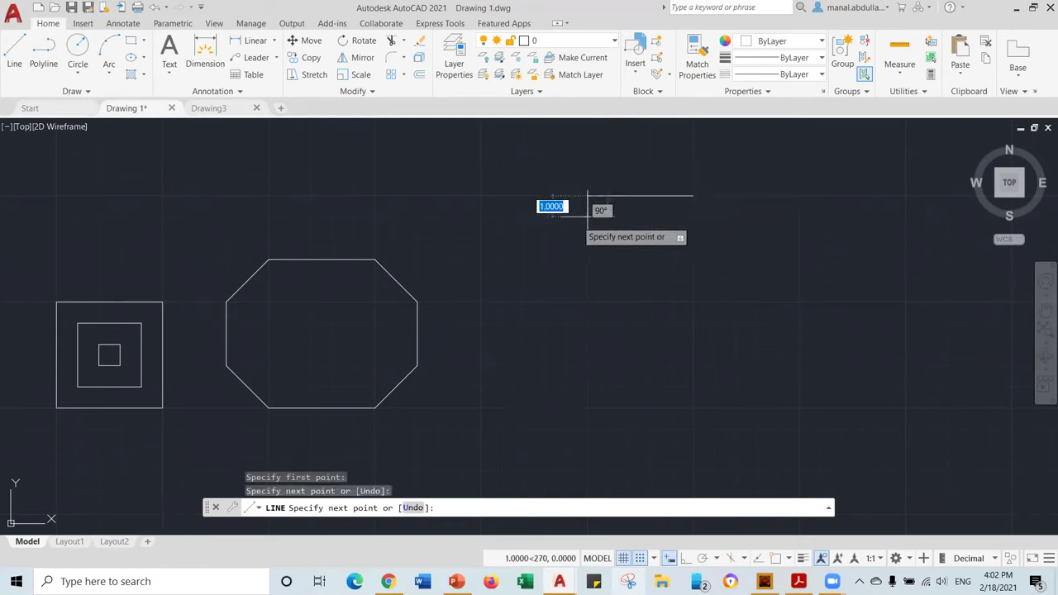
pyautogui.click(588, 217)
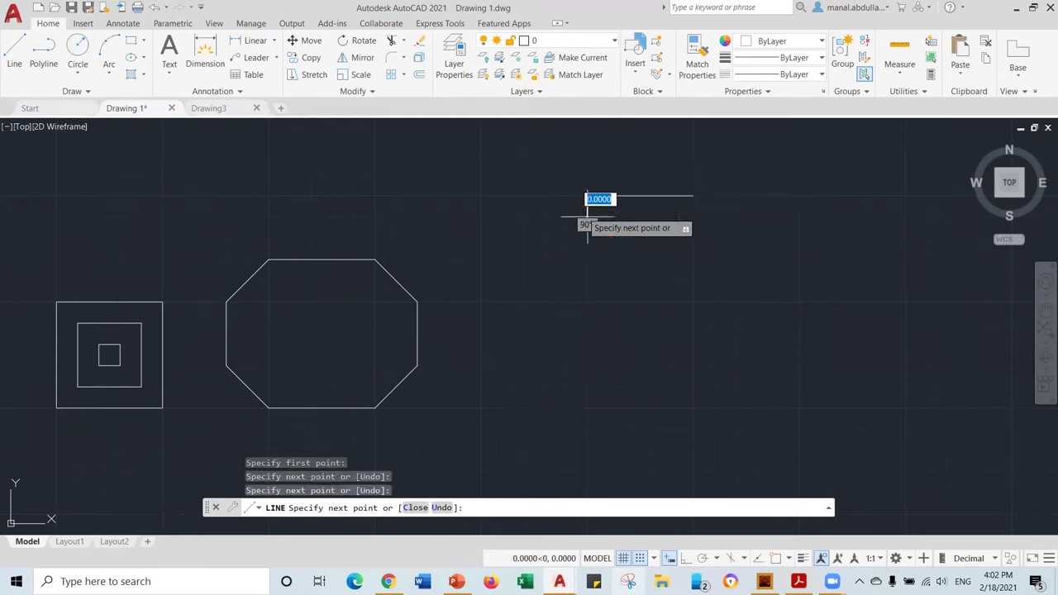
pyautogui.click(523, 260)
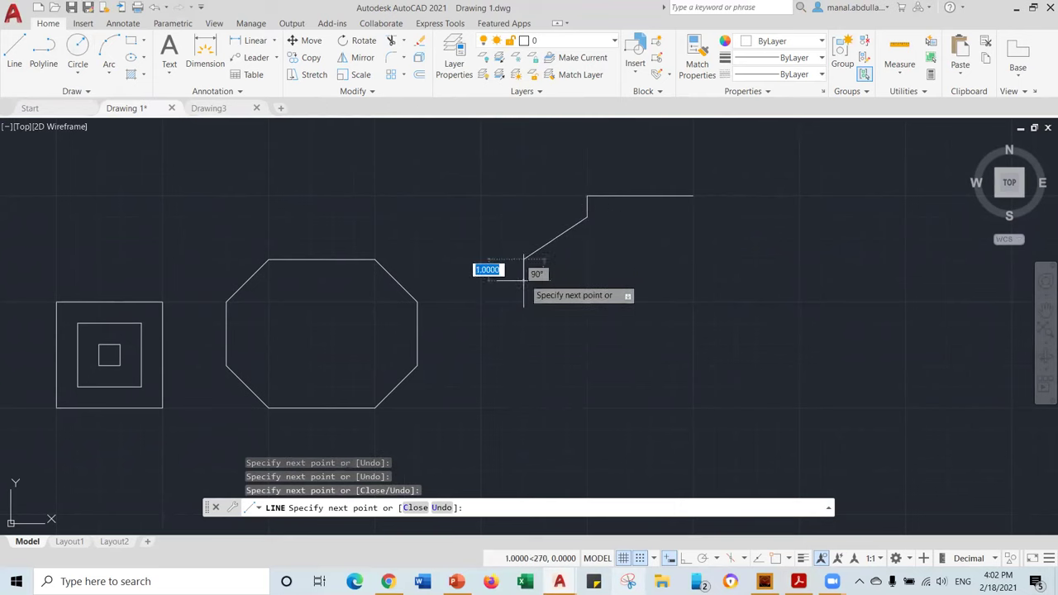
pyautogui.click(523, 280)
pyautogui.click(459, 281)
pyautogui.click(459, 386)
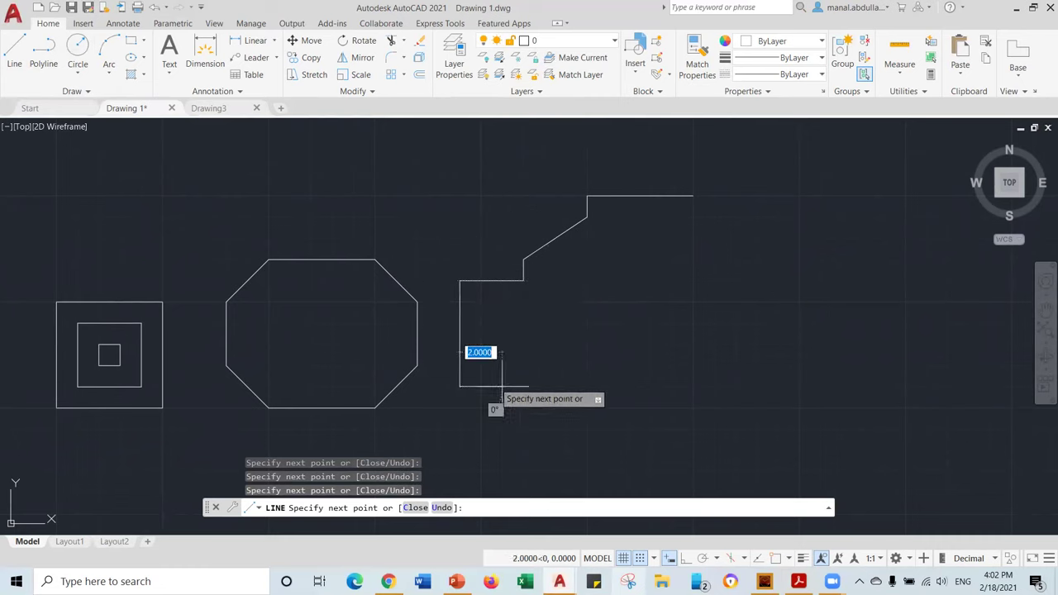
# - Continue the outline 3 units right, 1 down, diagonally 3 right and 2 down, 1 down, and along a 5-unit bottom edge
pyautogui.click(523, 386)
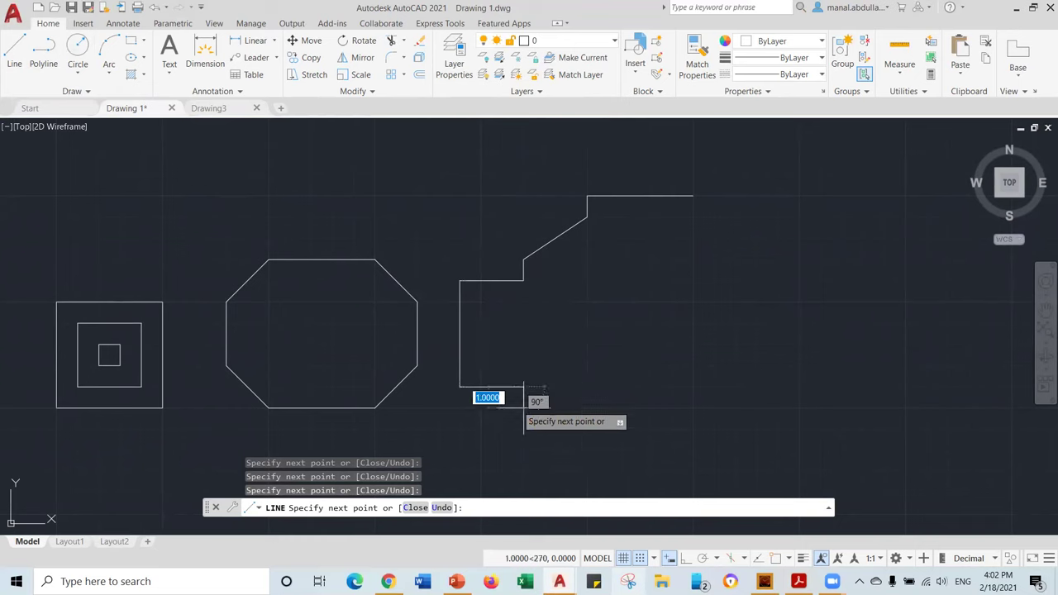
pyautogui.click(523, 406)
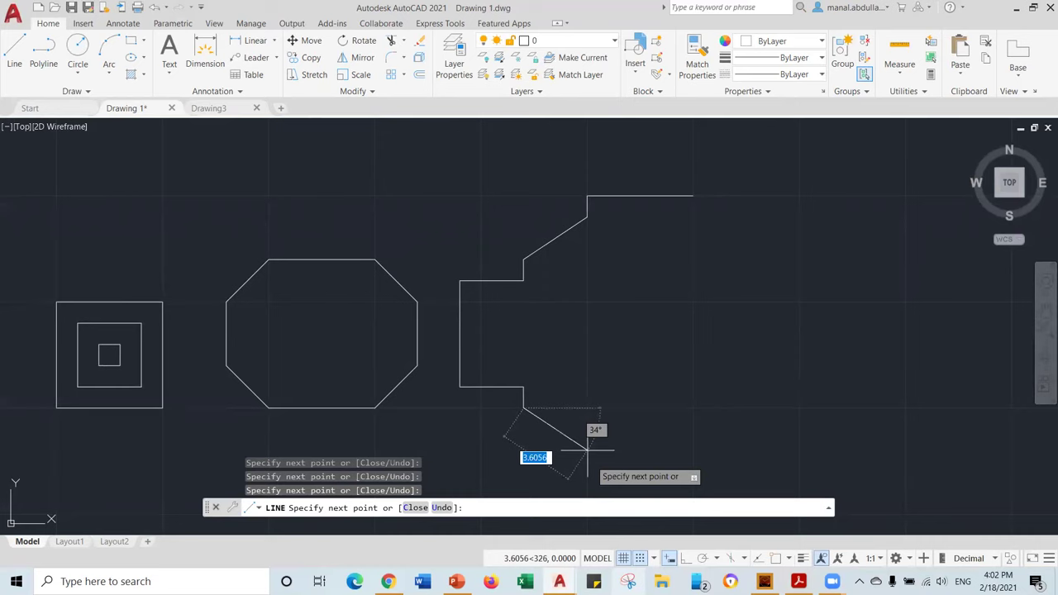
pyautogui.click(588, 450)
pyautogui.click(587, 471)
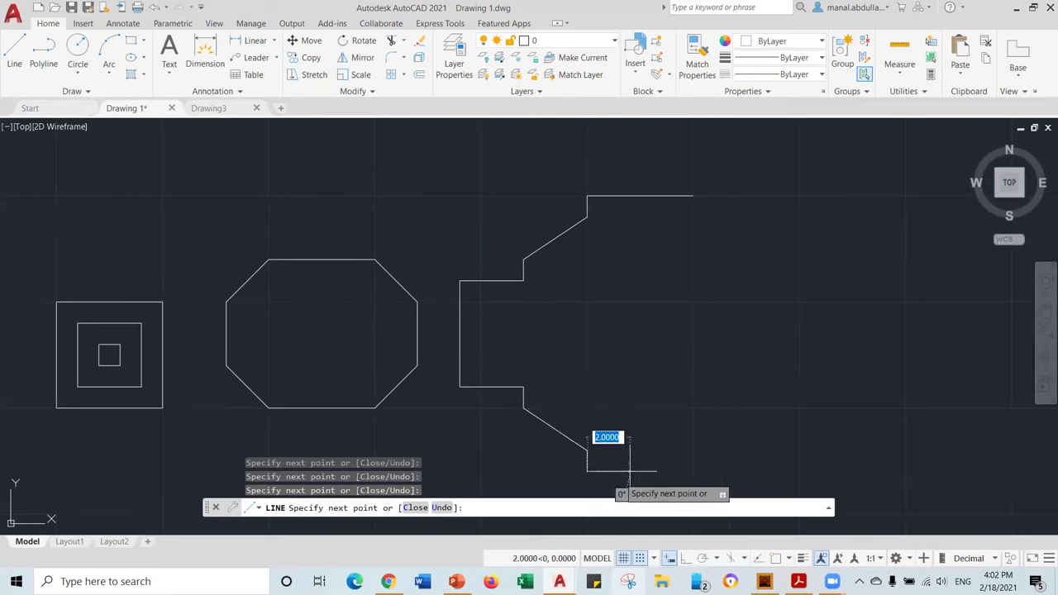
pyautogui.click(693, 472)
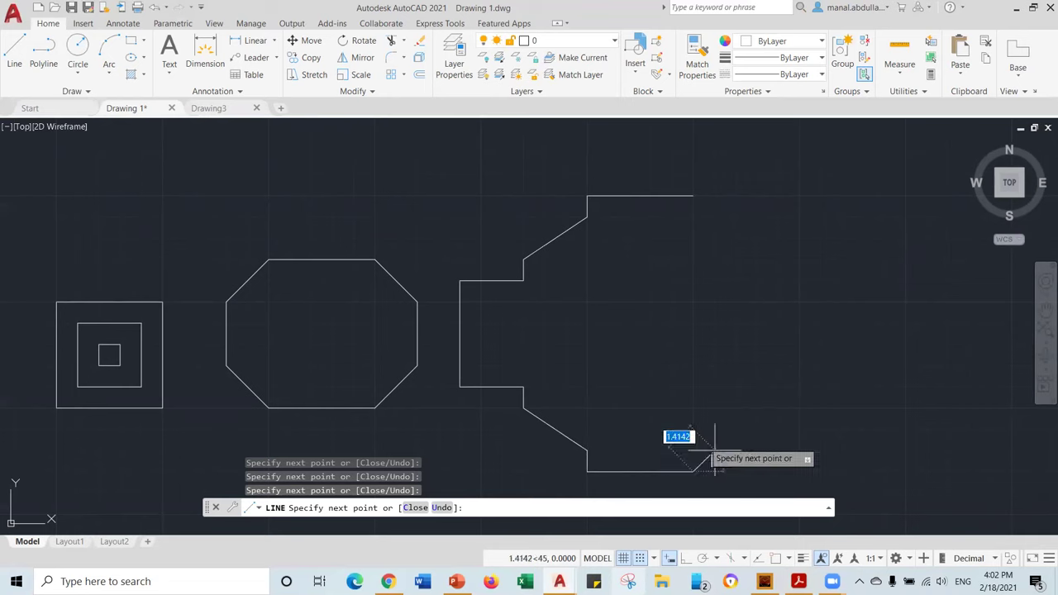
# - Close the outline: diagonal 3 right and 3 up, 1 up, 3 right, 5 up, 3 left, 1 up, diagonal 3 left and 2 up, 1 up
pyautogui.click(757, 408)
pyautogui.click(757, 386)
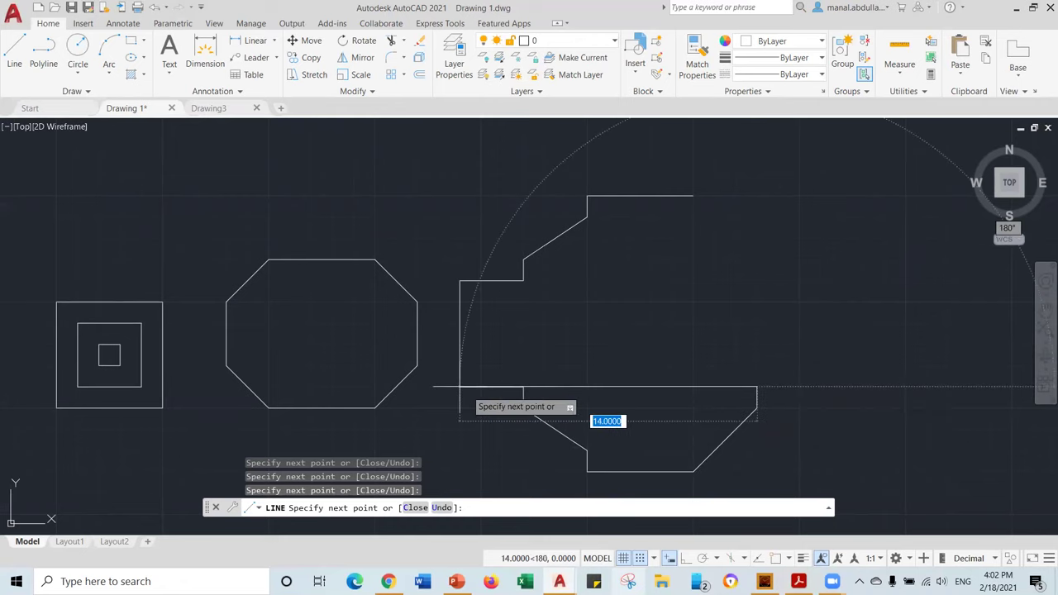
pyautogui.click(820, 386)
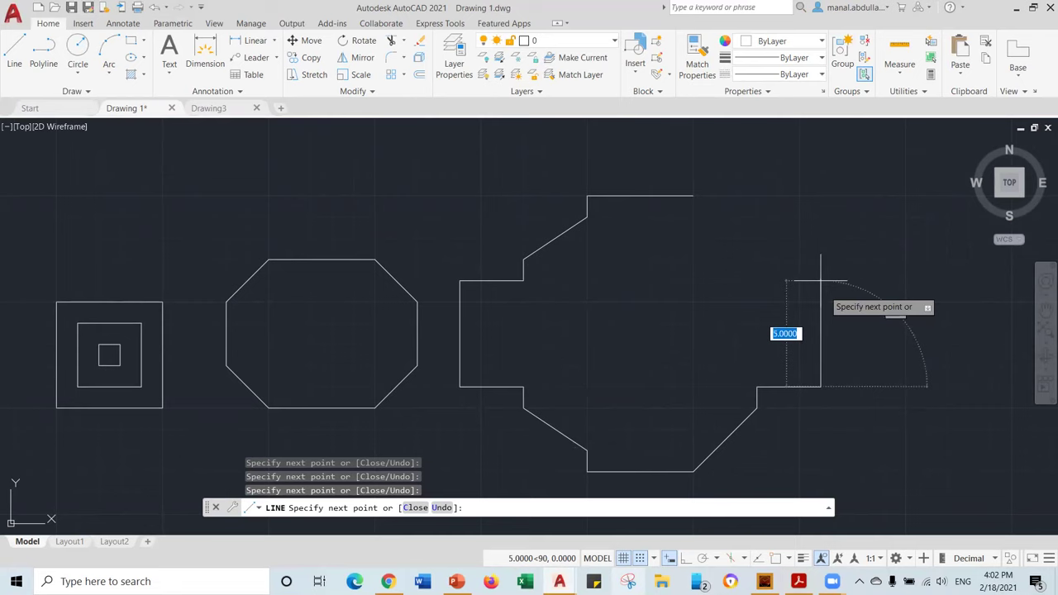
pyautogui.click(821, 282)
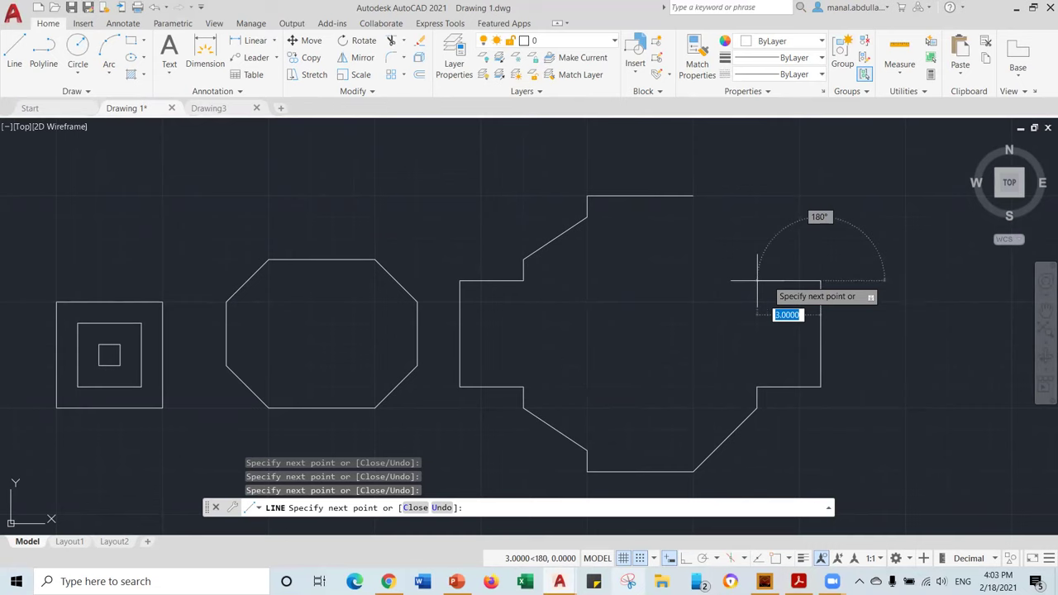
pyautogui.click(757, 281)
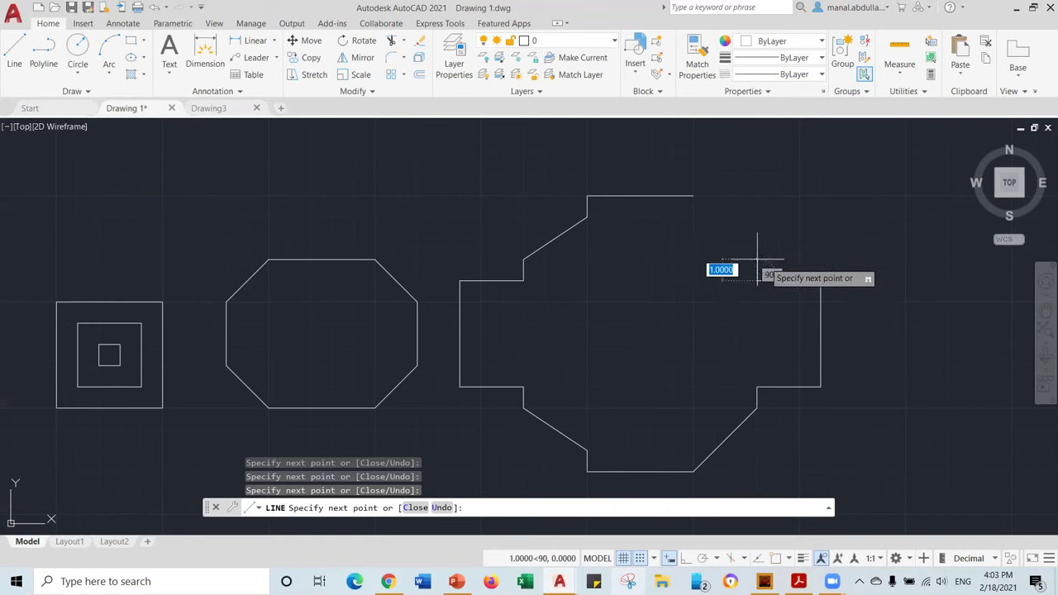
pyautogui.click(693, 217)
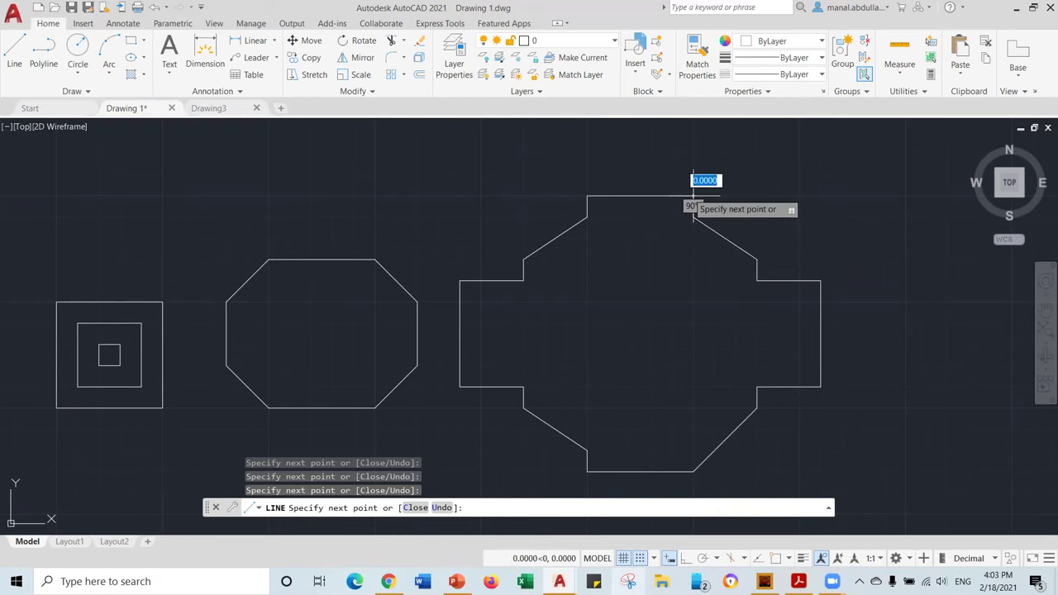
pyautogui.click(694, 196)
pyautogui.press('Escape')
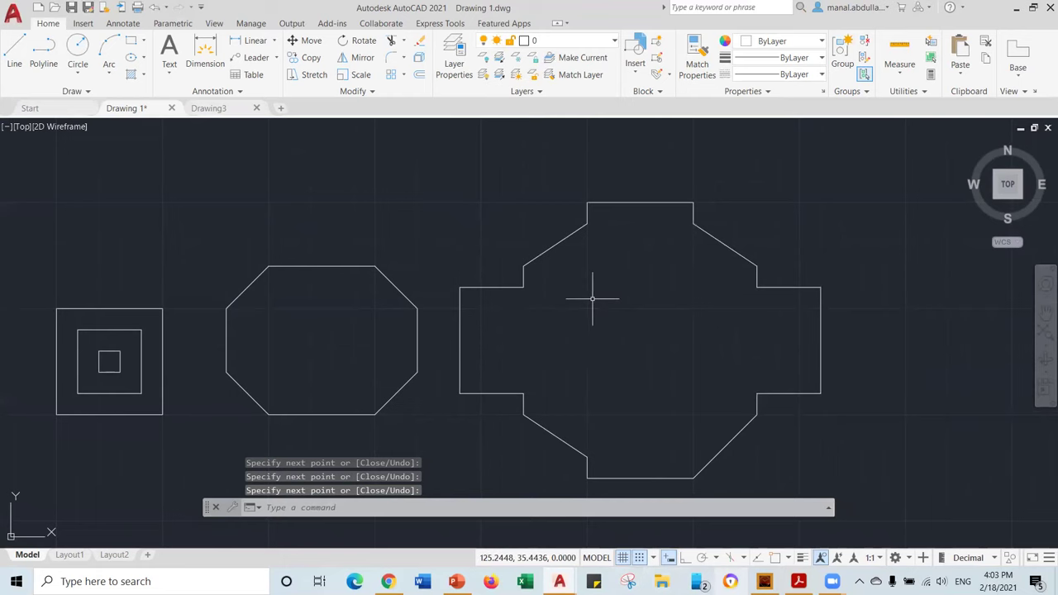
# - Erase the lower-right diagonal line of the cross-shaped outline
pyautogui.moveTo(605, 421); pyautogui.dragTo(619, 380, button='middle')
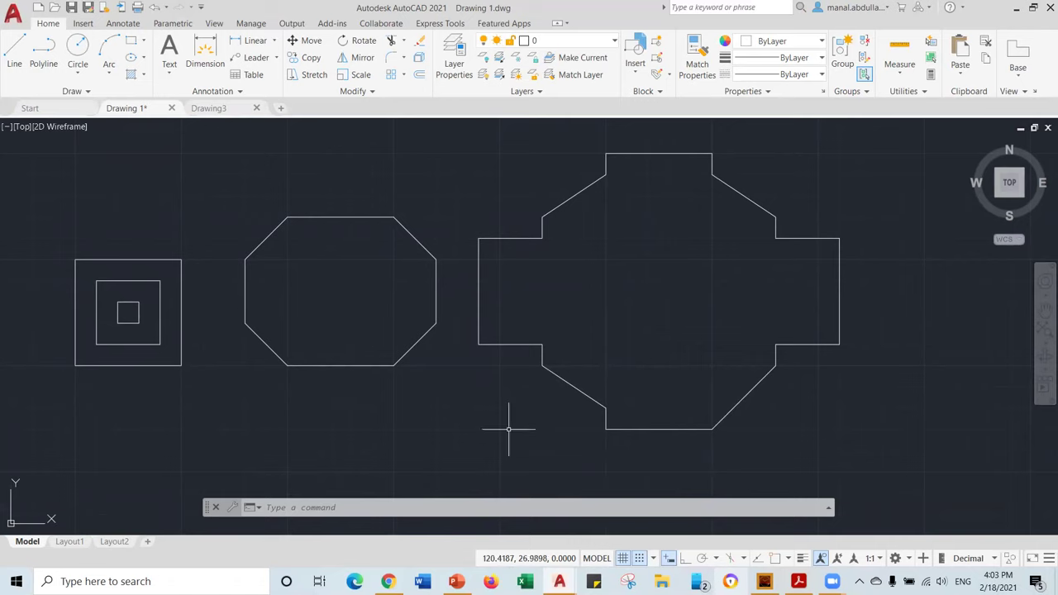
pyautogui.moveTo(745, 398)
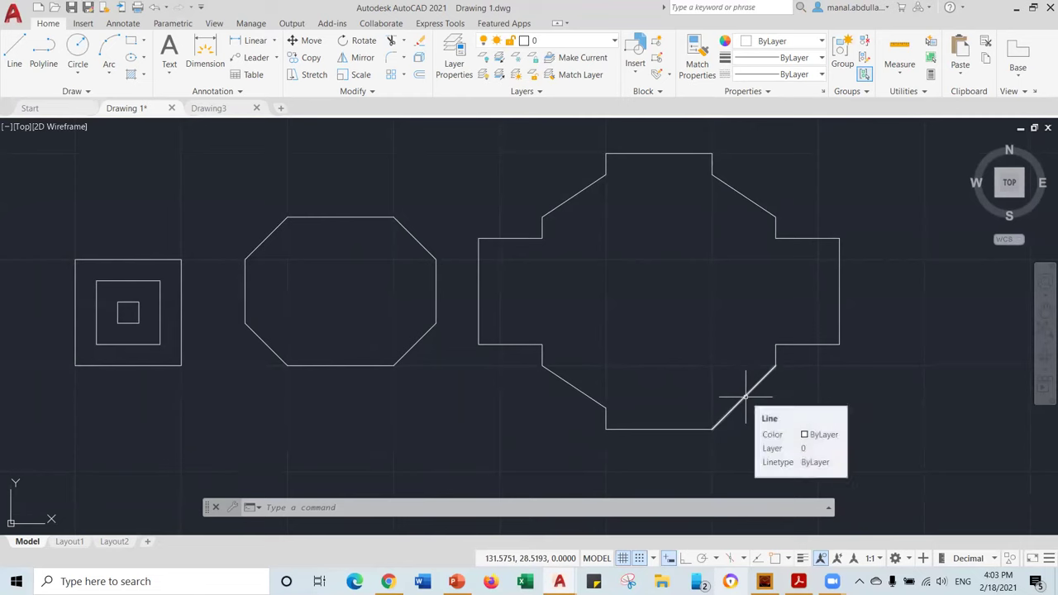
pyautogui.click(745, 397)
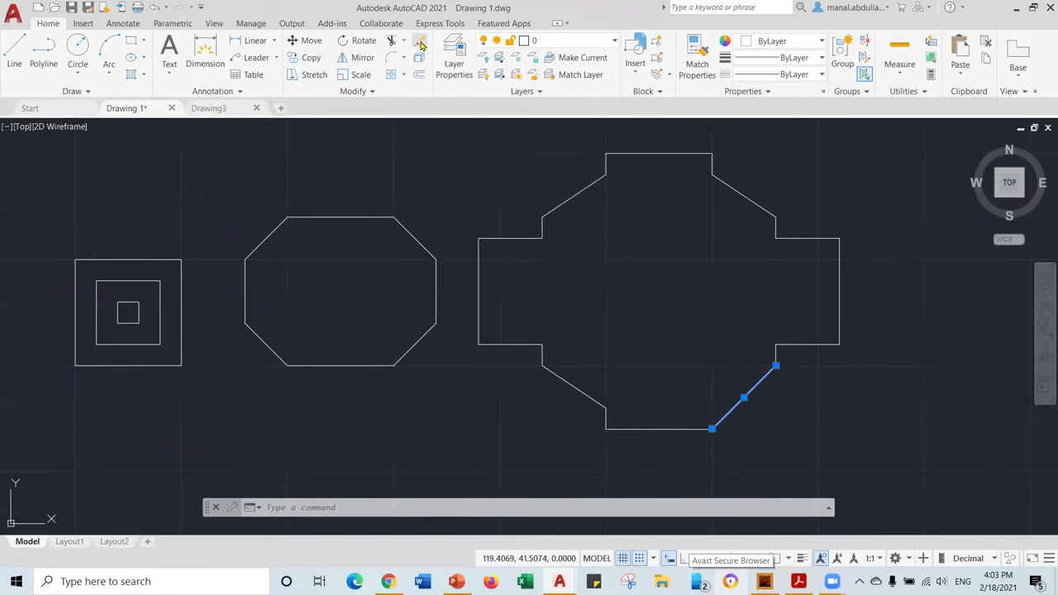
pyautogui.click(420, 44)
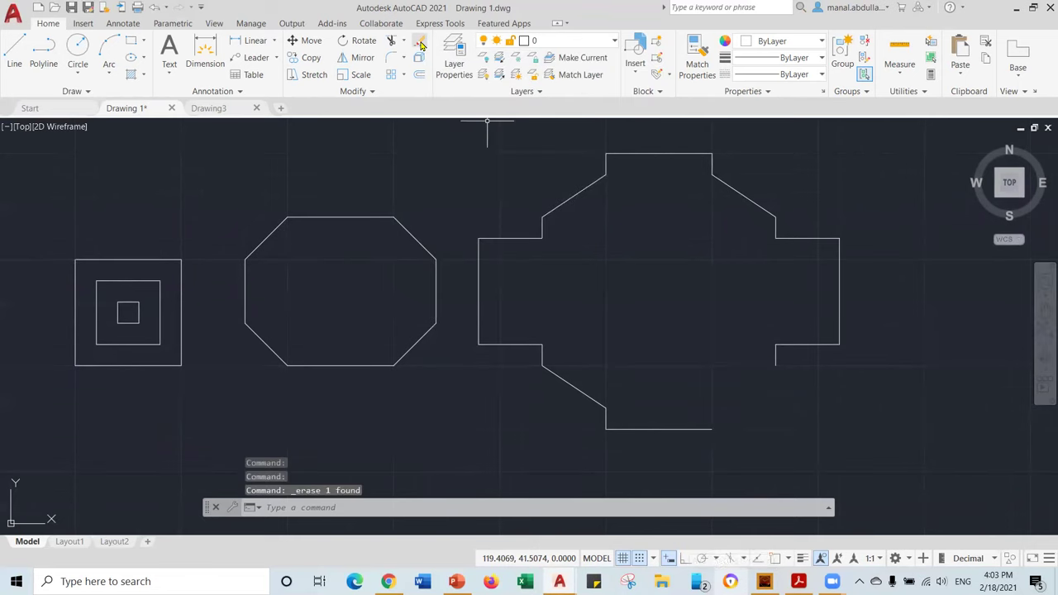
# - Redraw the outline's lower-right corner with a diagonal 3 units left and 2 down, and a 1-unit vertical line to the bottom edge
pyautogui.click(13, 55)
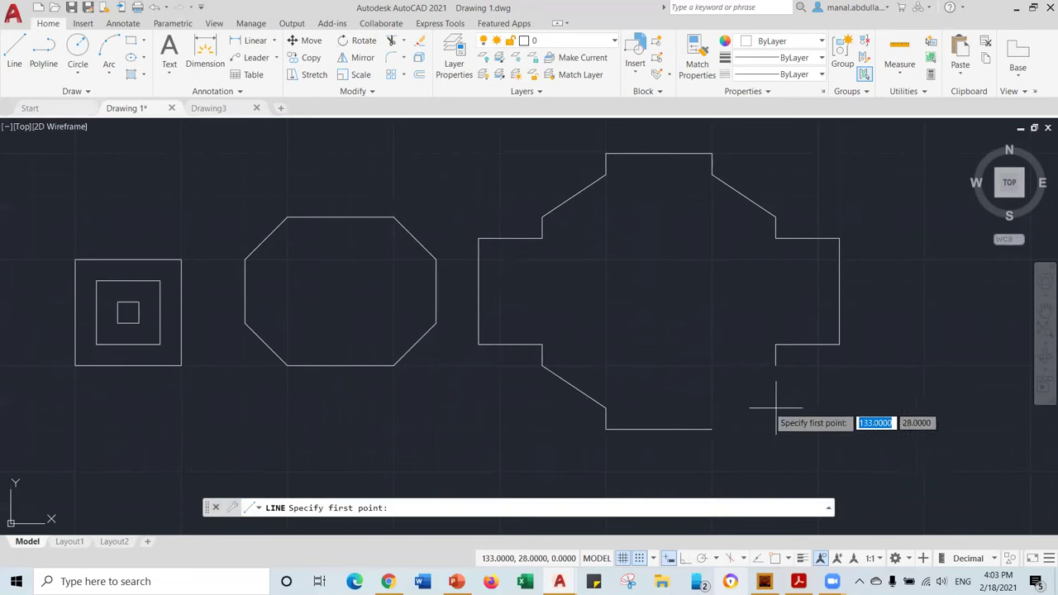
pyautogui.click(776, 365)
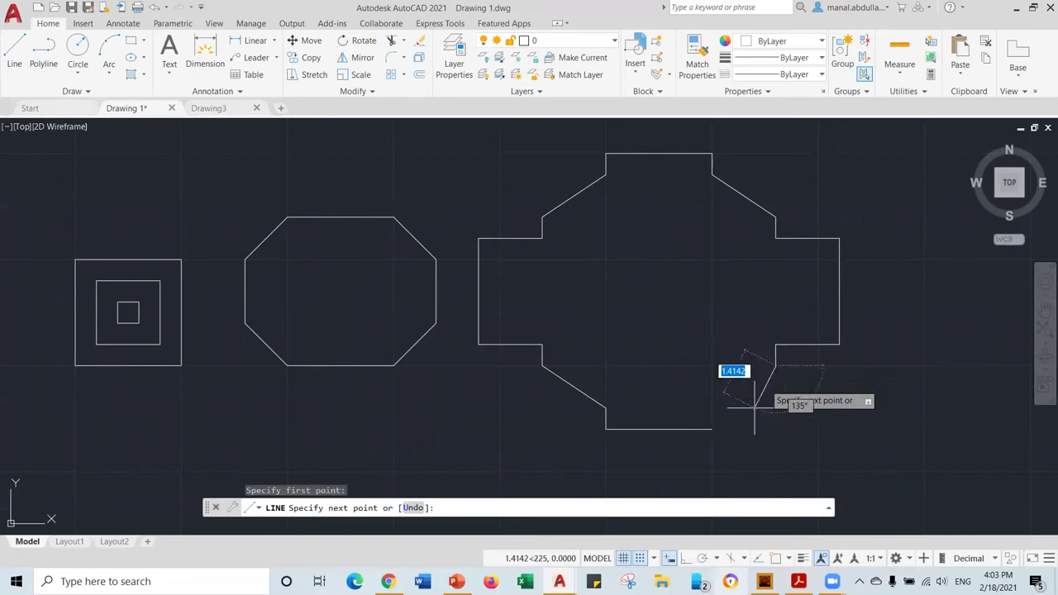
pyautogui.click(712, 407)
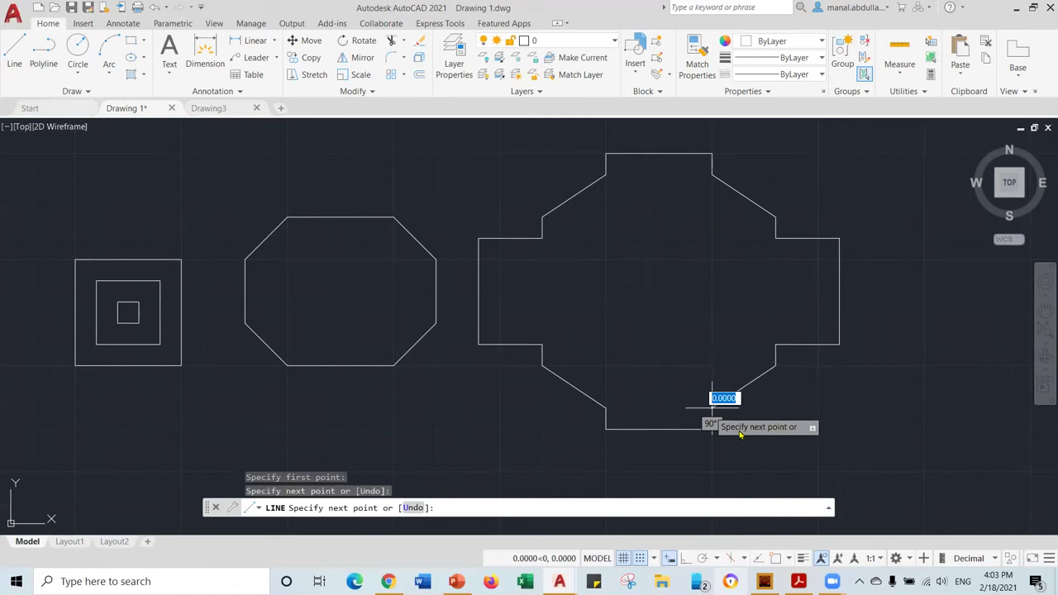
pyautogui.click(712, 429)
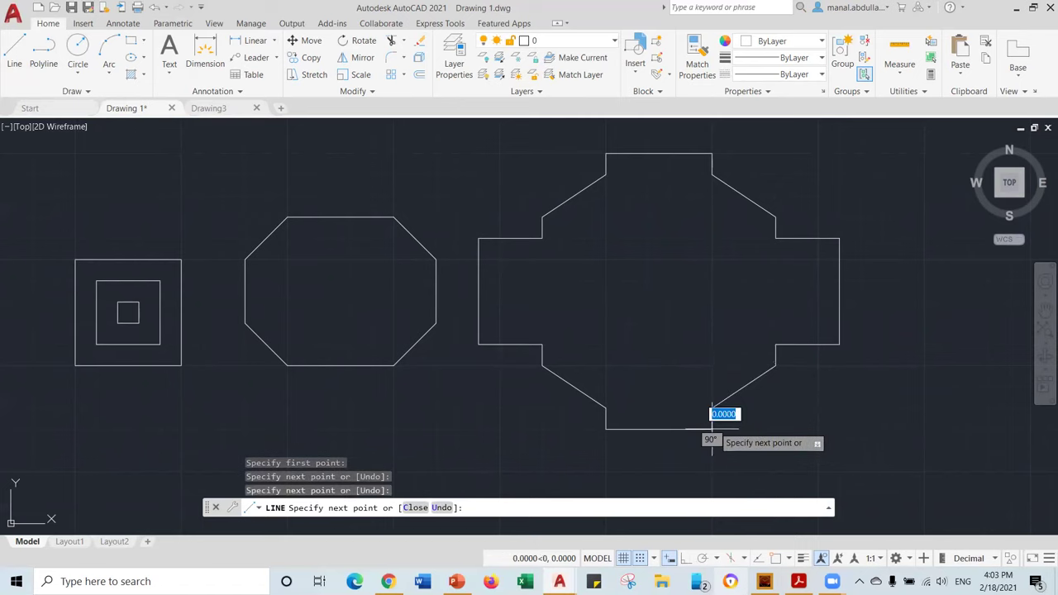
pyautogui.press('Return')
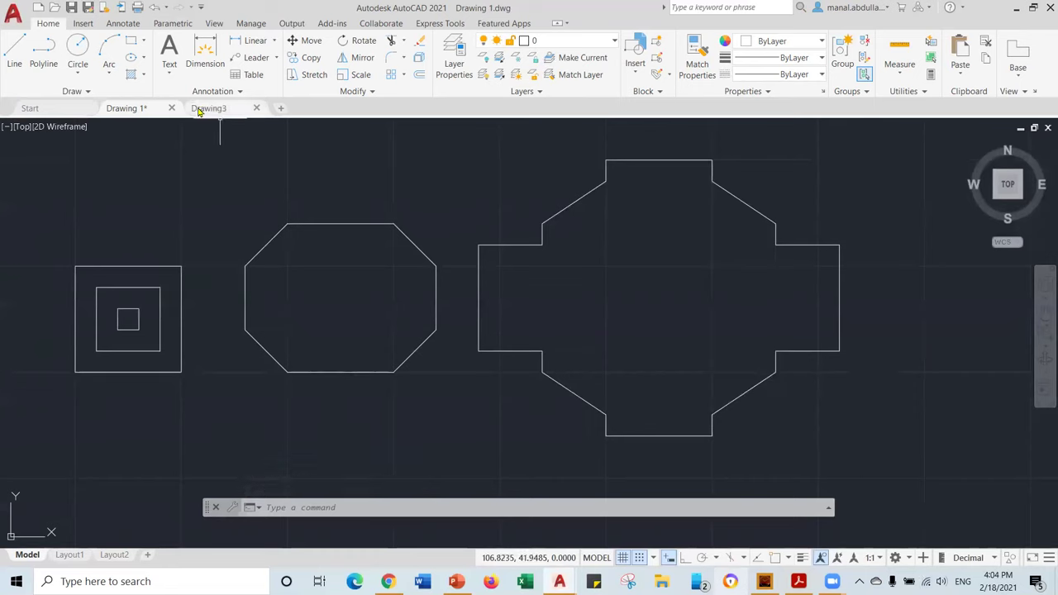
# - Start a center-radius circle and set the snap spacing to 0.5 with equal X and Y spacing
pyautogui.click(79, 77)
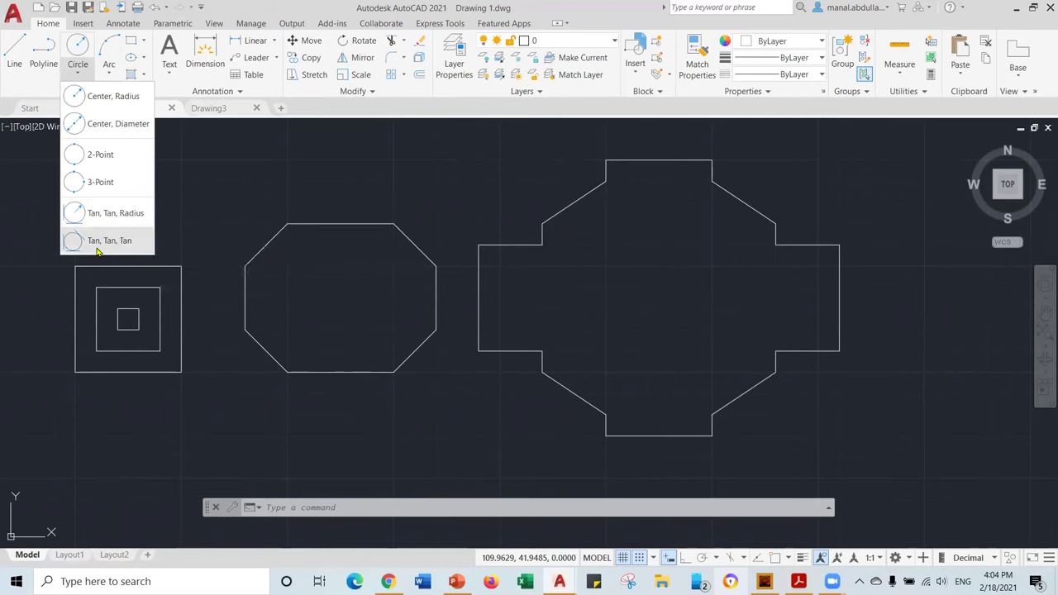
pyautogui.click(94, 103)
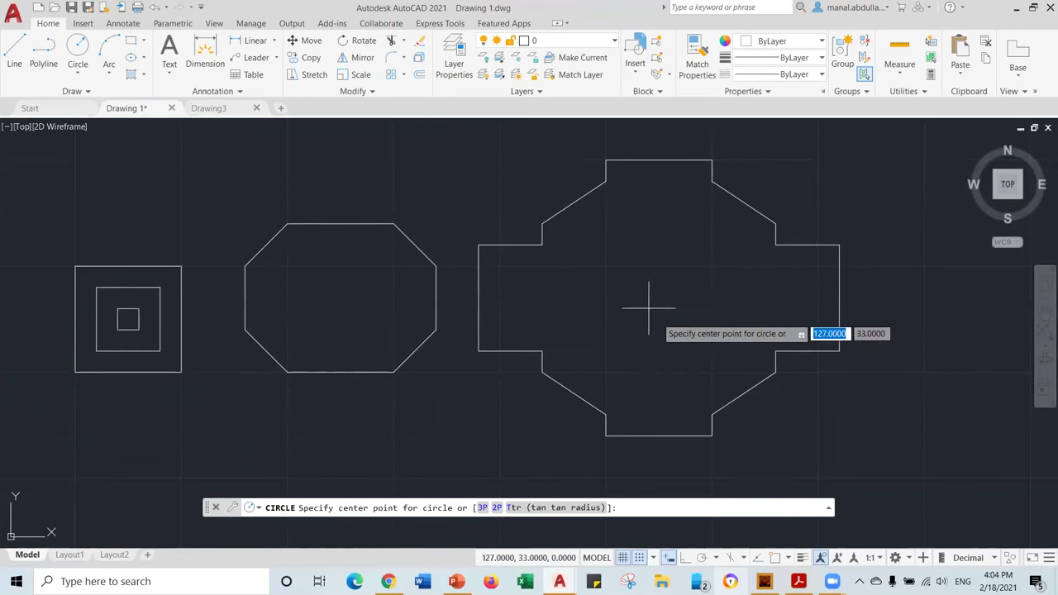
pyautogui.scroll(4, 649, 306)
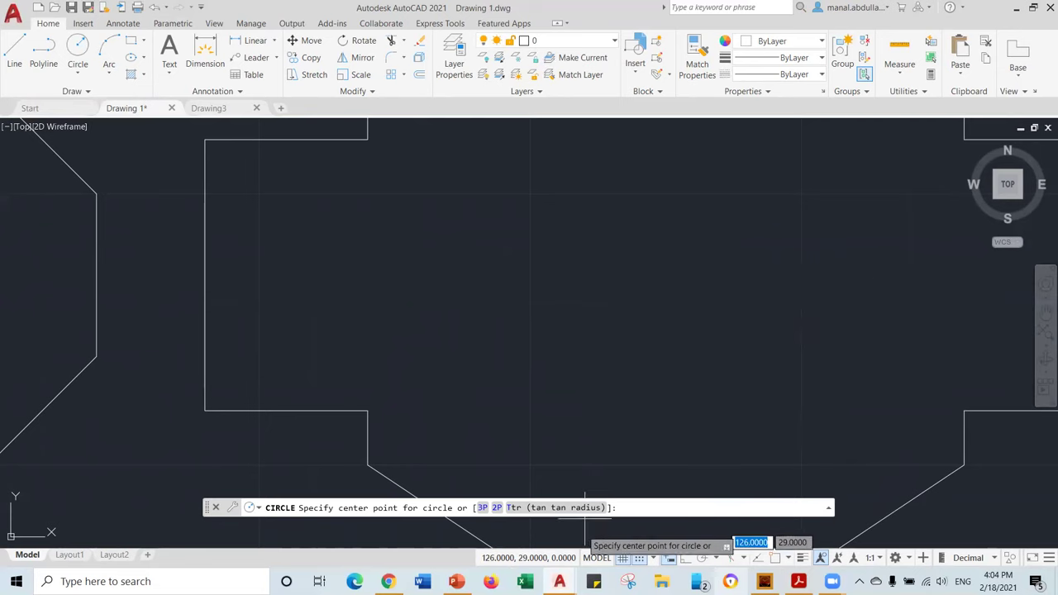
pyautogui.click(654, 554)
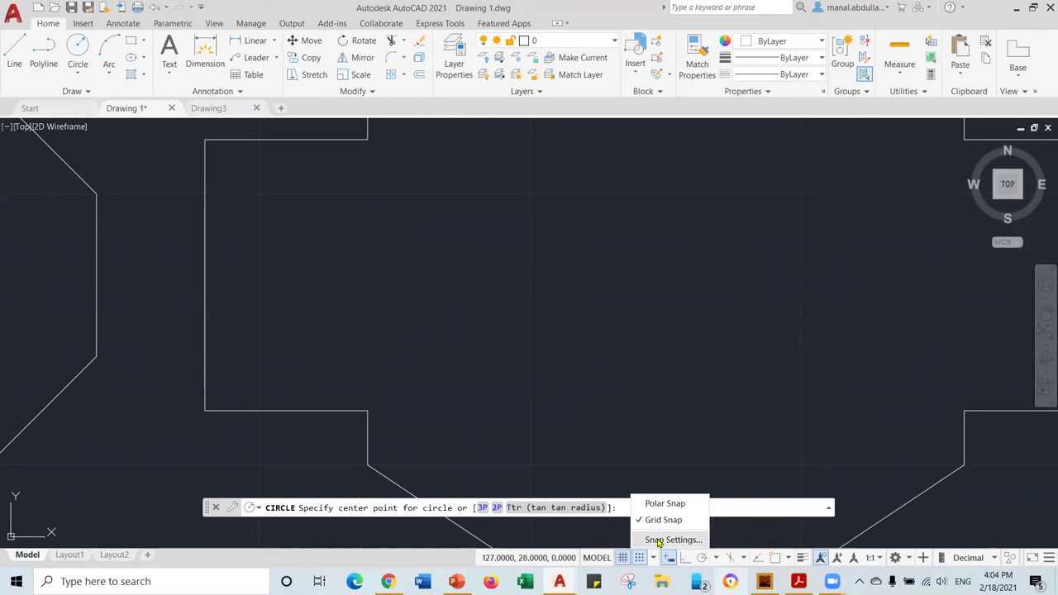
pyautogui.click(678, 540)
pyautogui.moveTo(501, 208); pyautogui.dragTo(455, 215)
pyautogui.write('0.5')
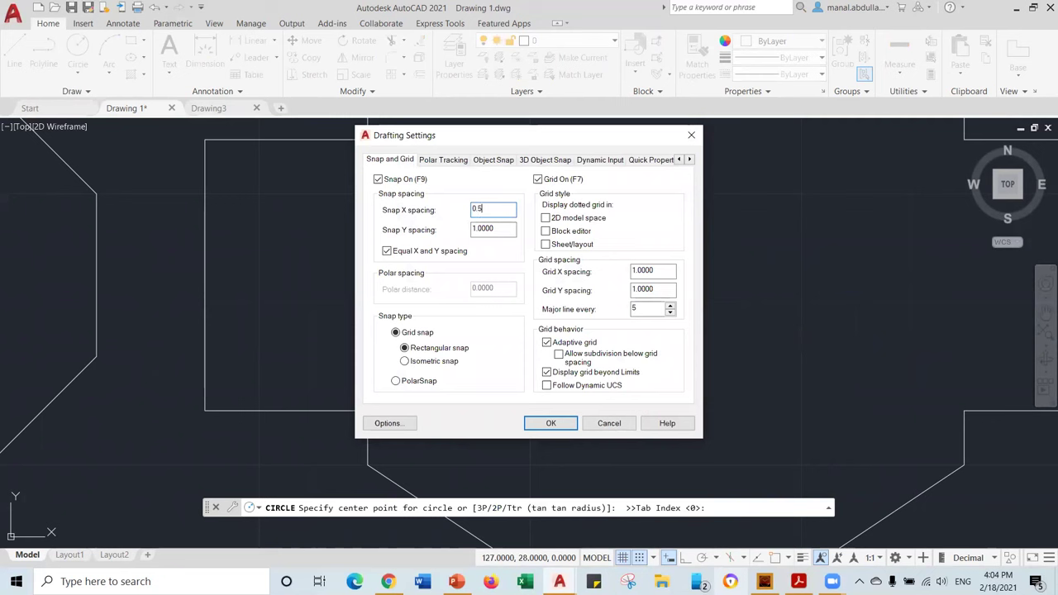
pyautogui.press('Return')
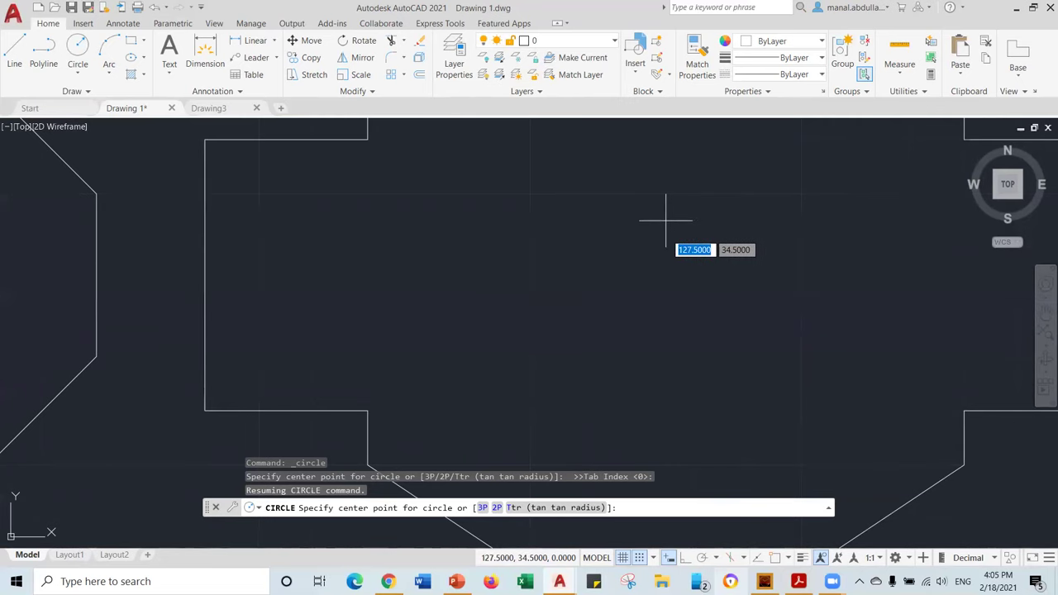
# - Draw a circle of radius 1 at the center of the cross-shaped outline
pyautogui.scroll(-3, 667, 239)
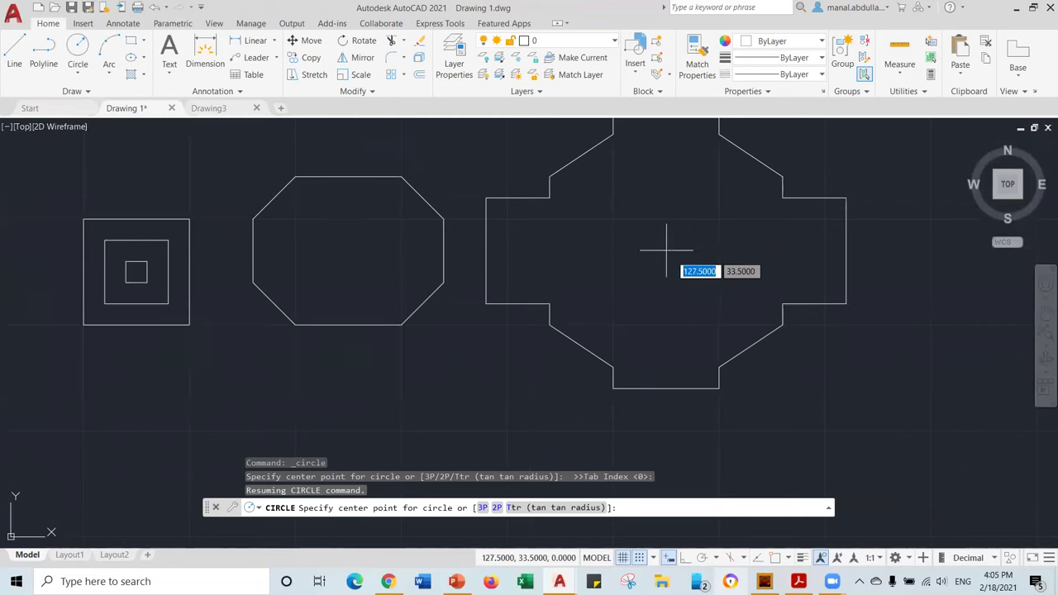
pyautogui.click(667, 249)
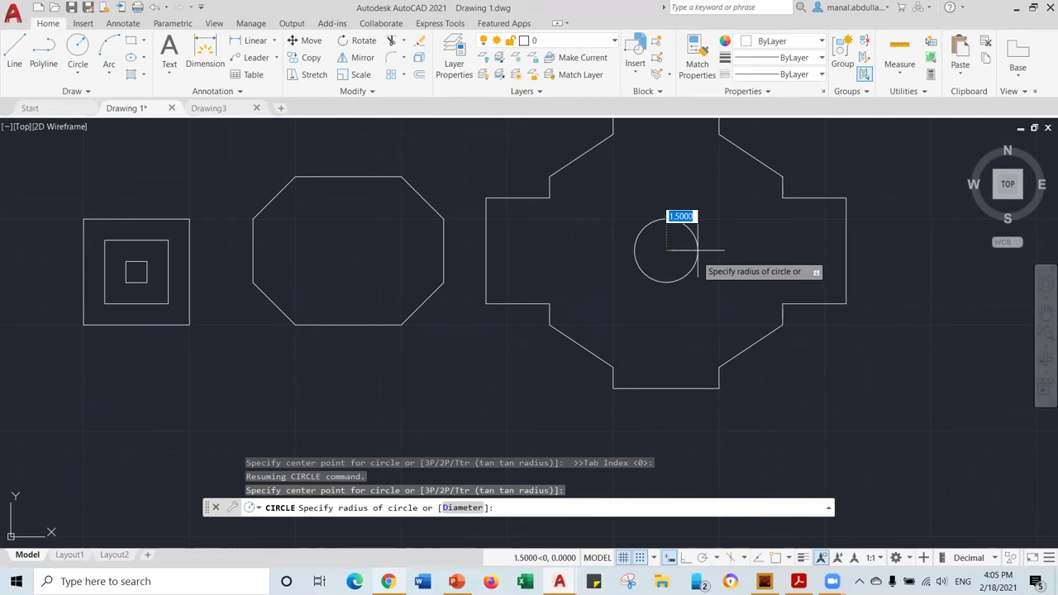
pyautogui.write('1')
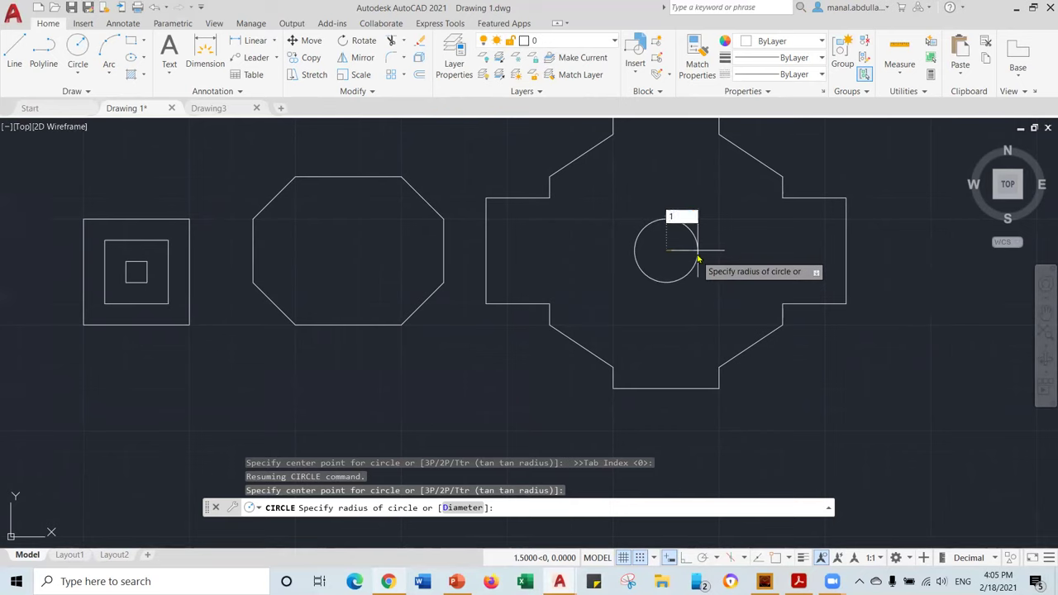
pyautogui.press('Return')
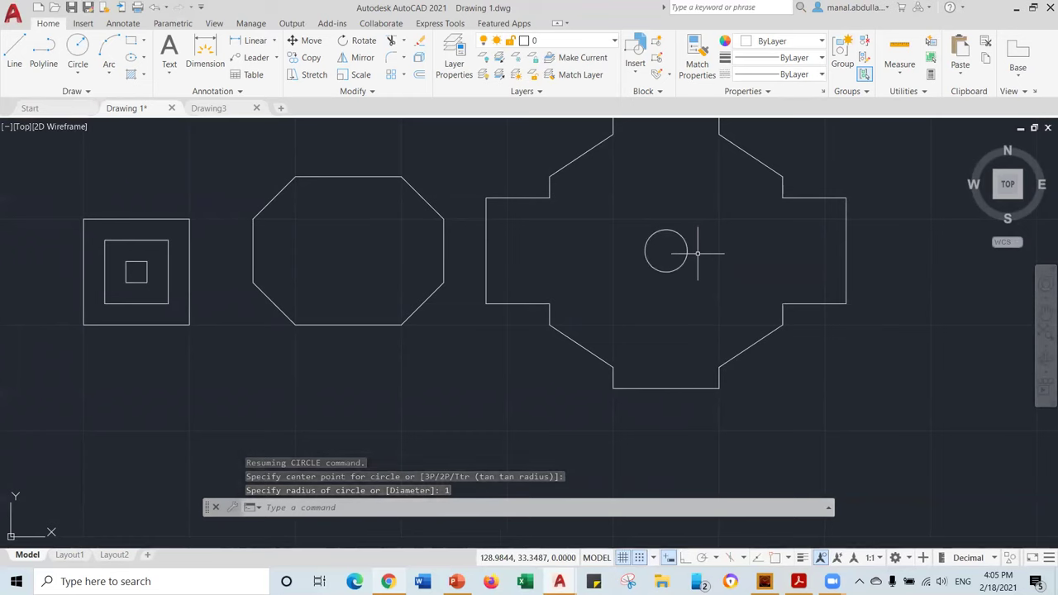
# - Draw a center-diameter circle of diameter 4 at 122, 33.5 in the left arm of the cross-shaped outline
pyautogui.click(83, 74)
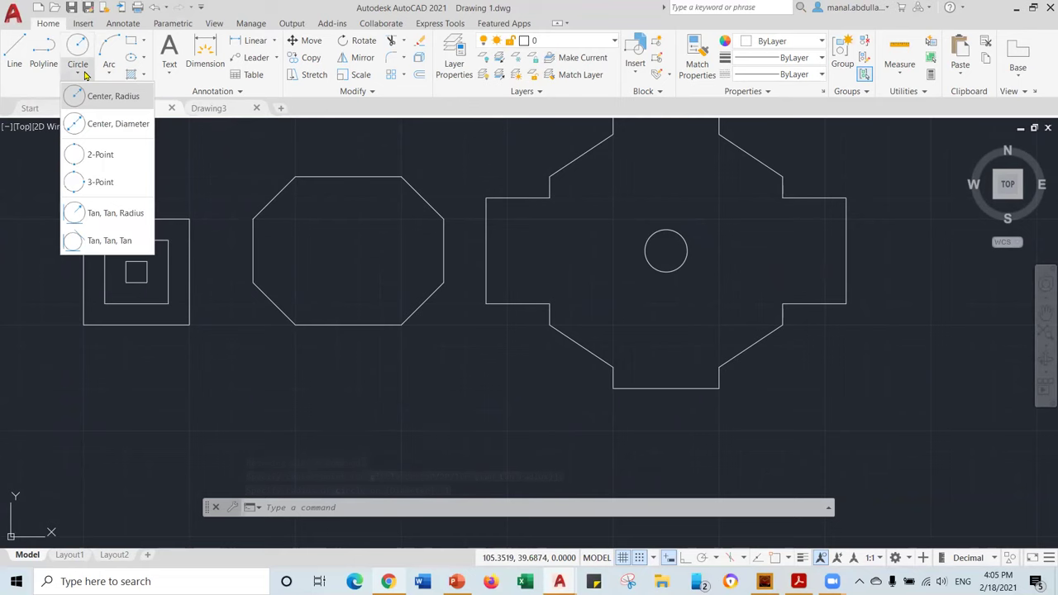
pyautogui.click(100, 128)
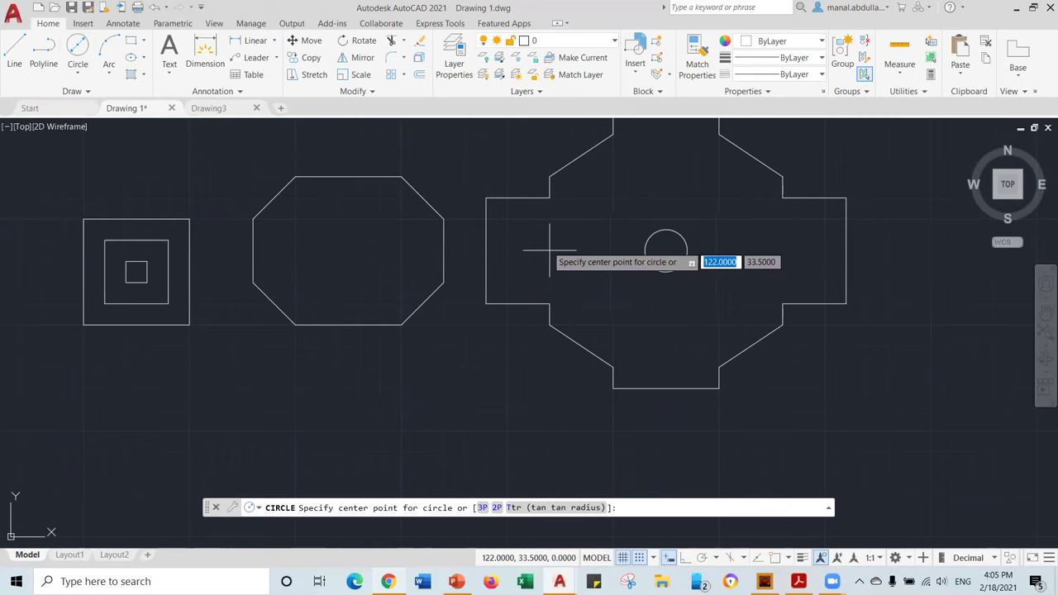
pyautogui.click(549, 249)
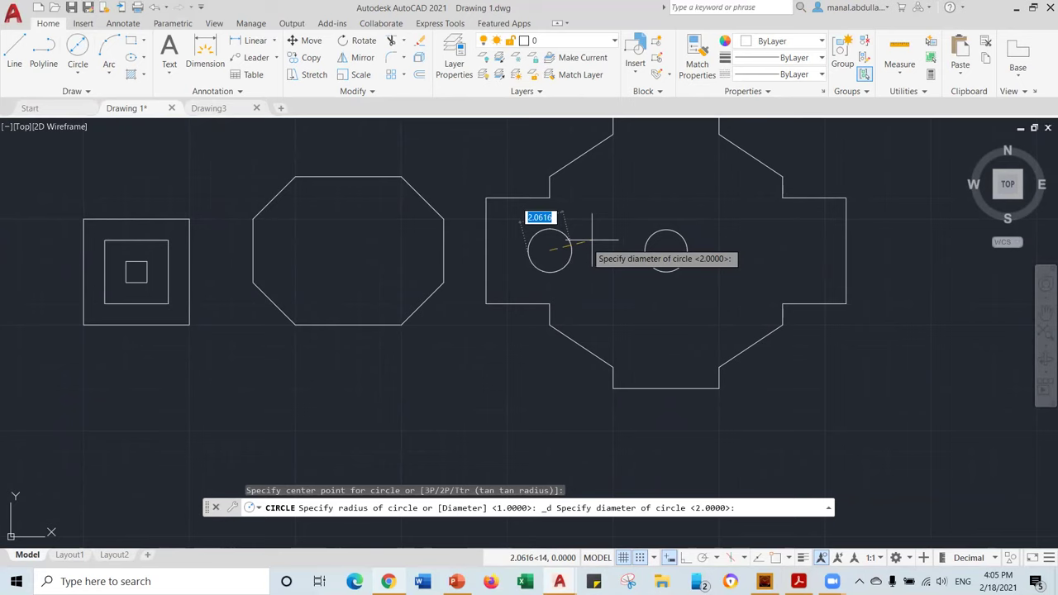
pyautogui.write('4')
pyautogui.press('Return')
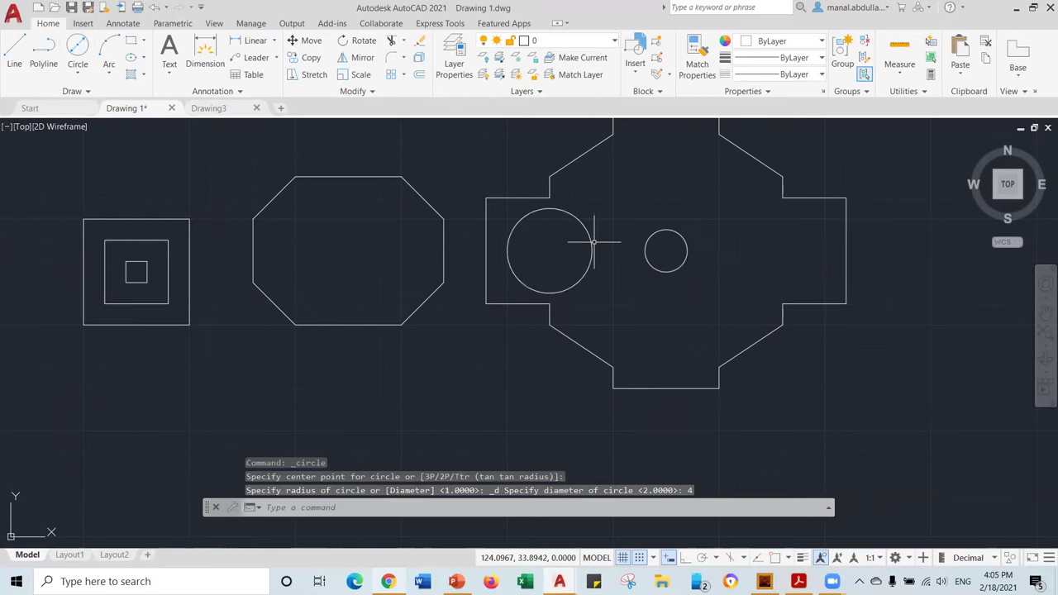
# - Draw a matching center-diameter circle of diameter 4 in the right arm, level with the central circle
pyautogui.click(78, 79)
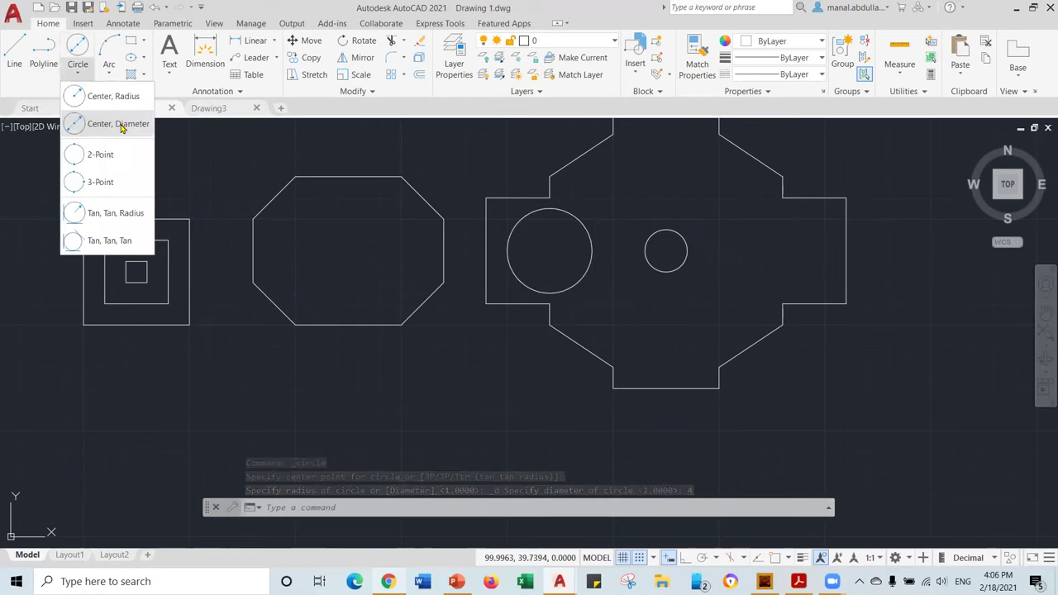
pyautogui.click(107, 123)
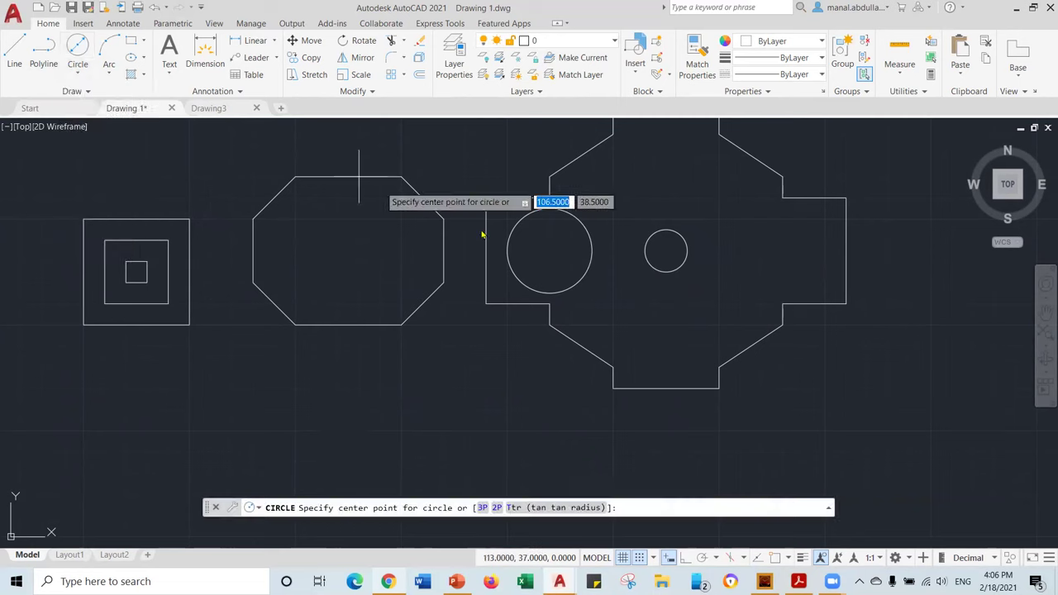
pyautogui.click(782, 250)
pyautogui.write('4')
pyautogui.press('Return')
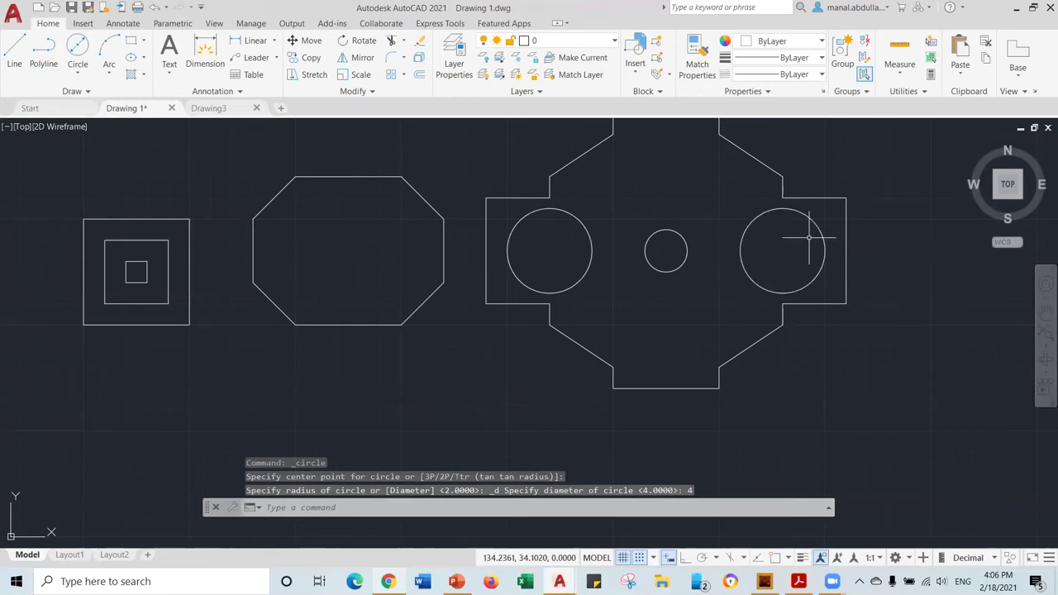
# - Draw a 3 by 1.5 unit rectangle centered in the upper arm, 1 unit below the outline's top edge
pyautogui.scroll(-2, 678, 170)
pyautogui.moveTo(678, 170); pyautogui.dragTo(624, 255, button='middle')
pyautogui.scroll(2, 623, 256)
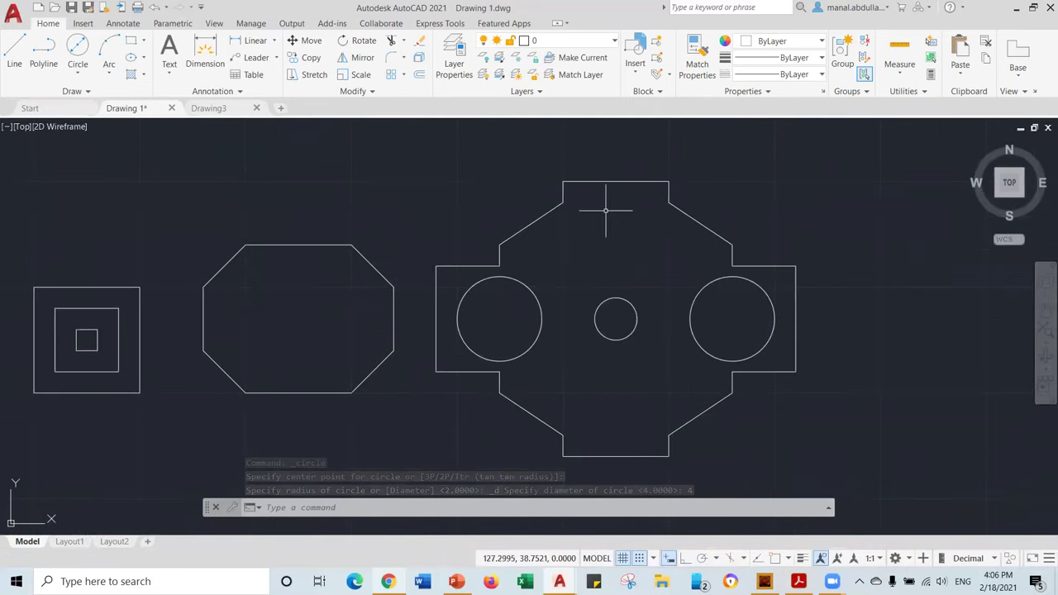
pyautogui.click(132, 42)
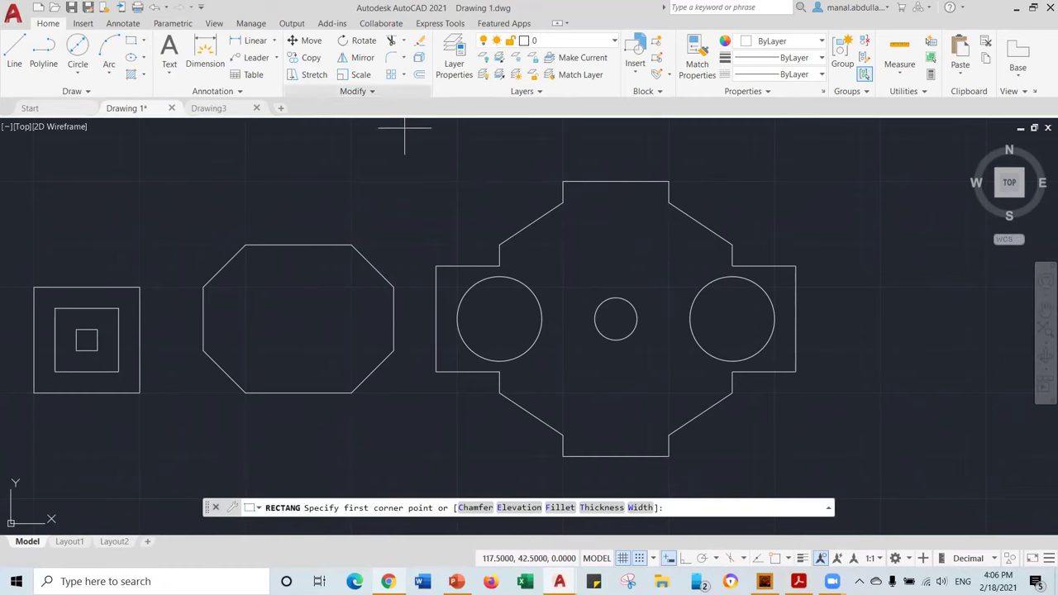
pyautogui.click(585, 203)
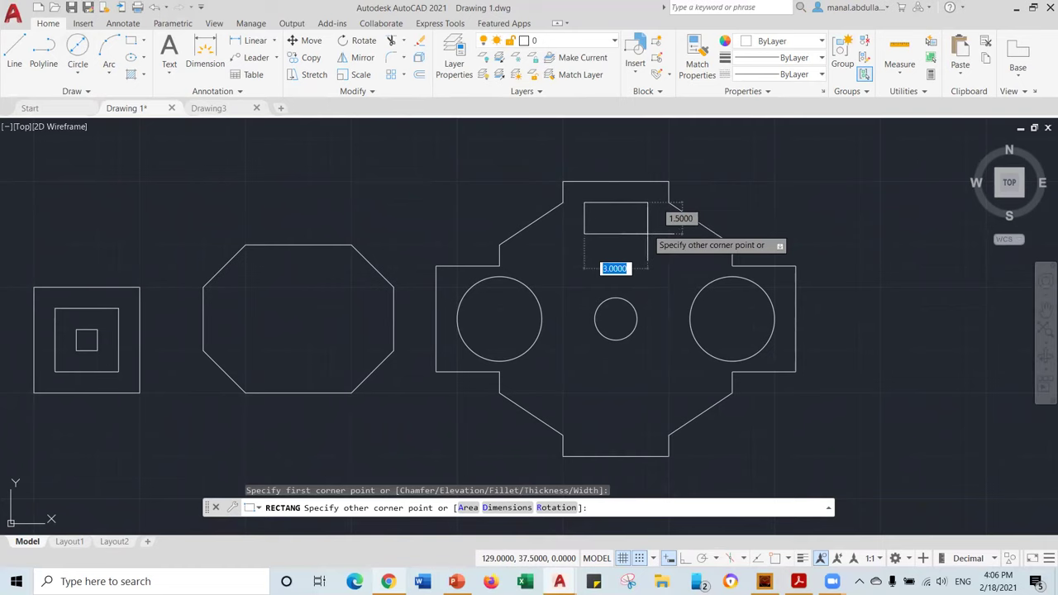
pyautogui.click(647, 234)
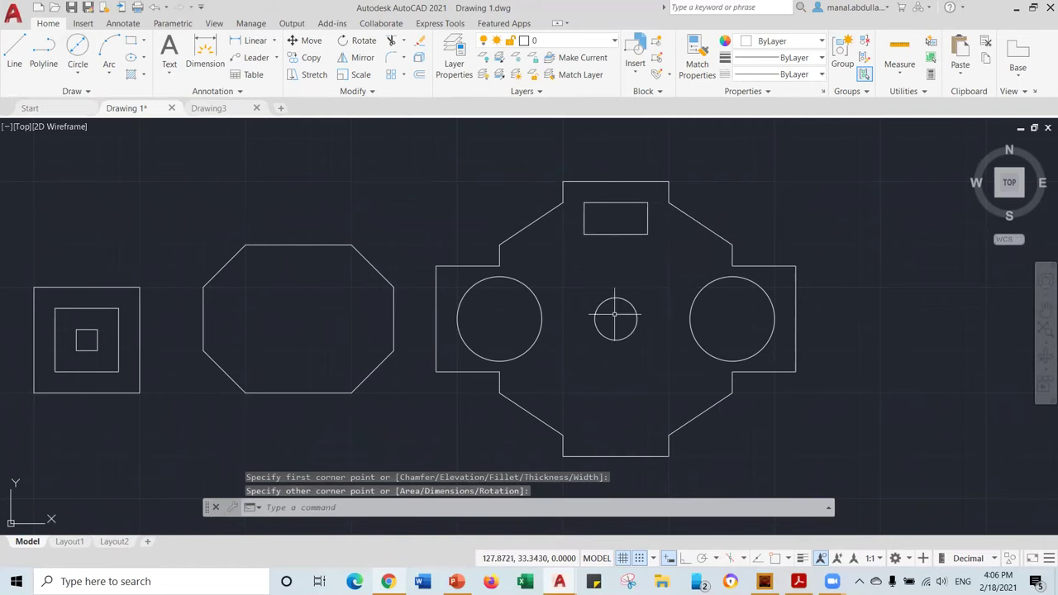
# - Draw a 3 by 1.5 unit rectangle centered in the lower arm of the cross-shaped outline
pyautogui.click(130, 43)
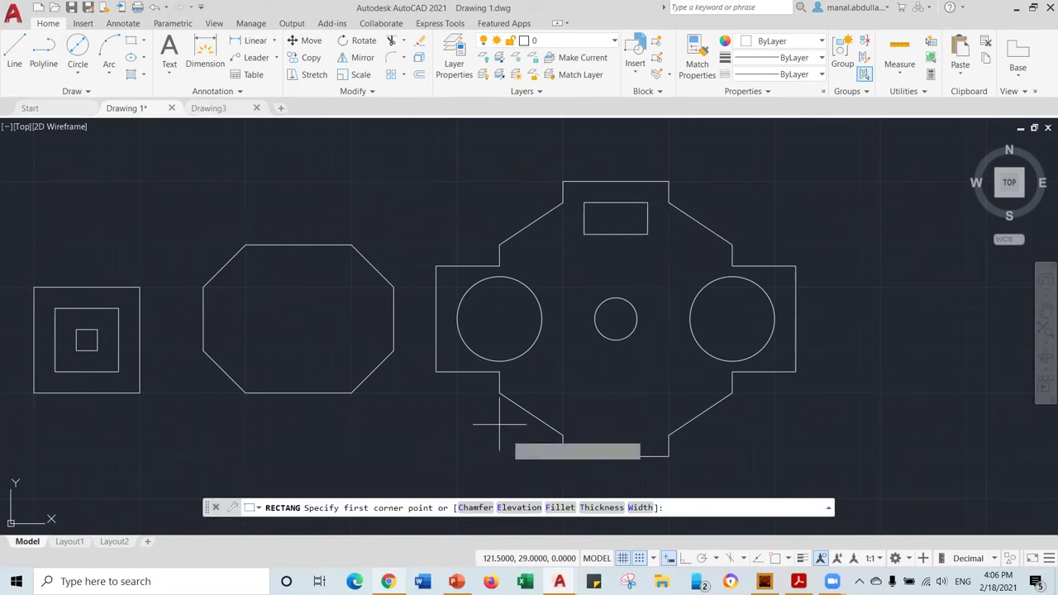
pyautogui.click(585, 424)
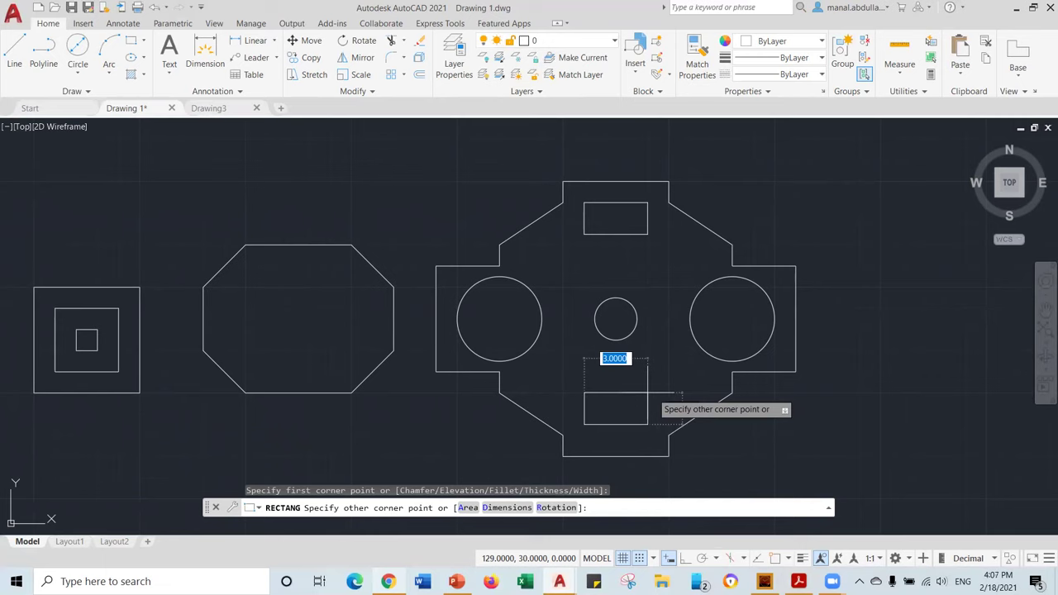
pyautogui.click(648, 424)
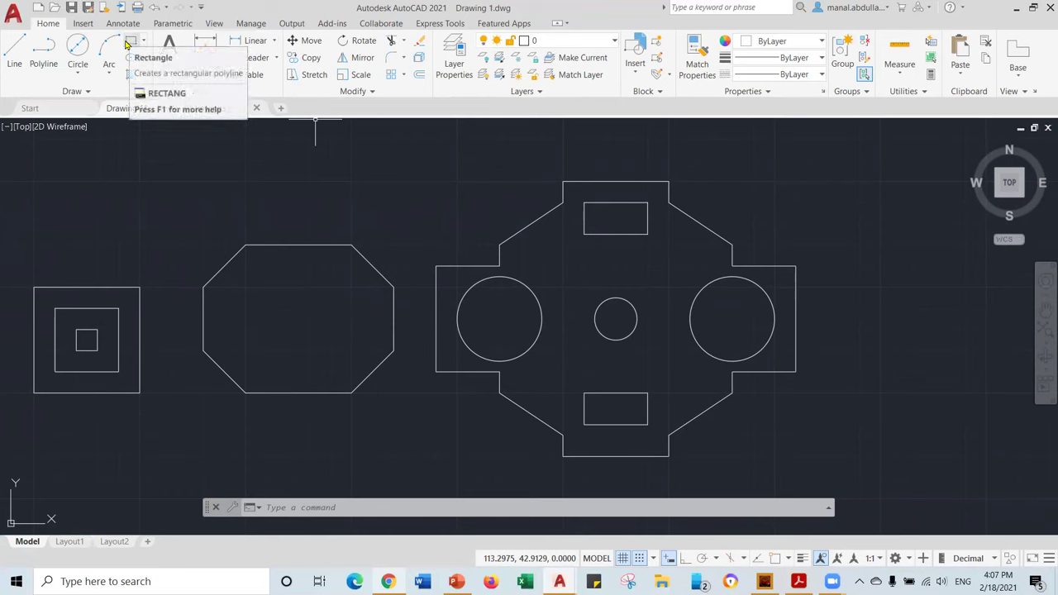
# - Draw a semicircular arc over the outline's top edge from its right corner to its left corner, centered on the edge's midpoint
pyautogui.click(109, 76)
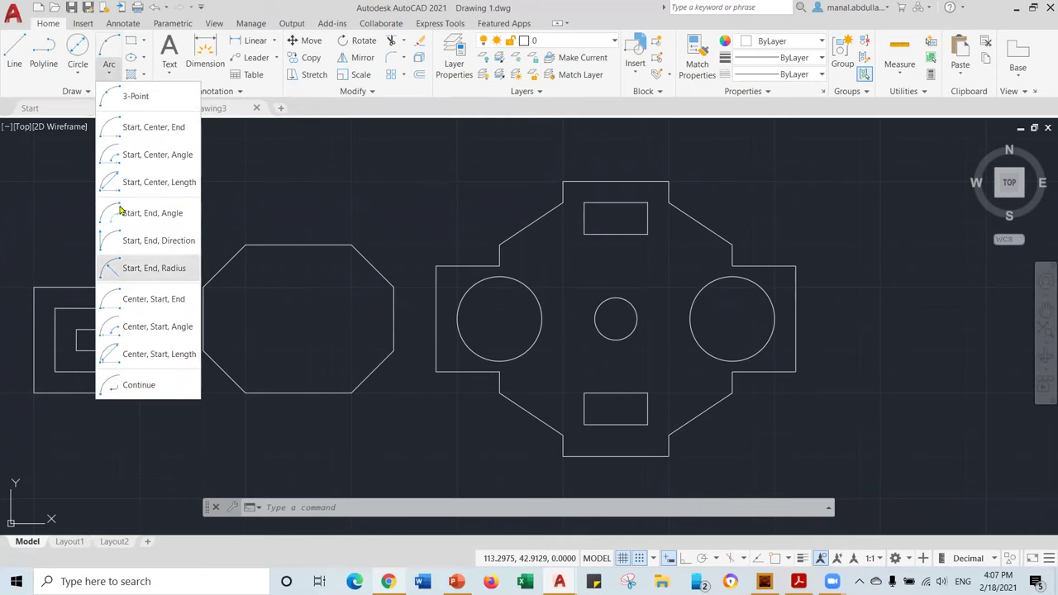
pyautogui.click(124, 96)
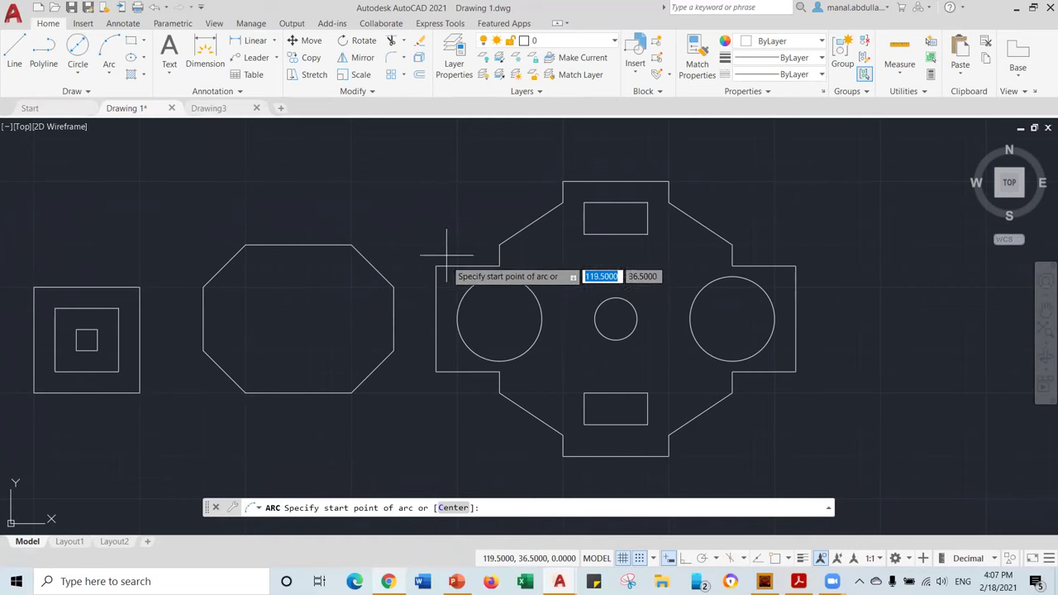
pyautogui.click(668, 181)
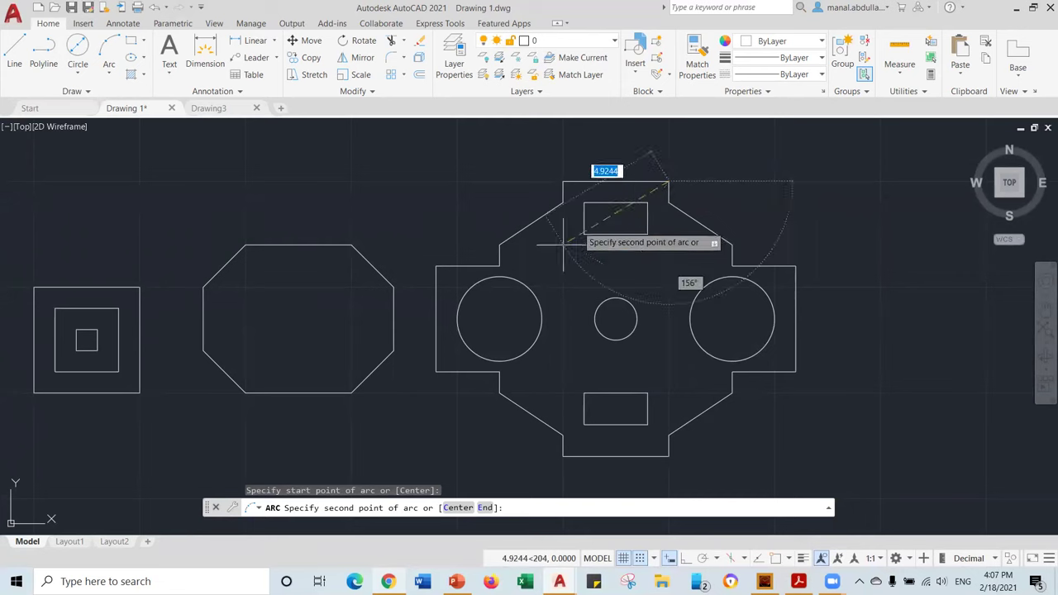
pyautogui.click(457, 508)
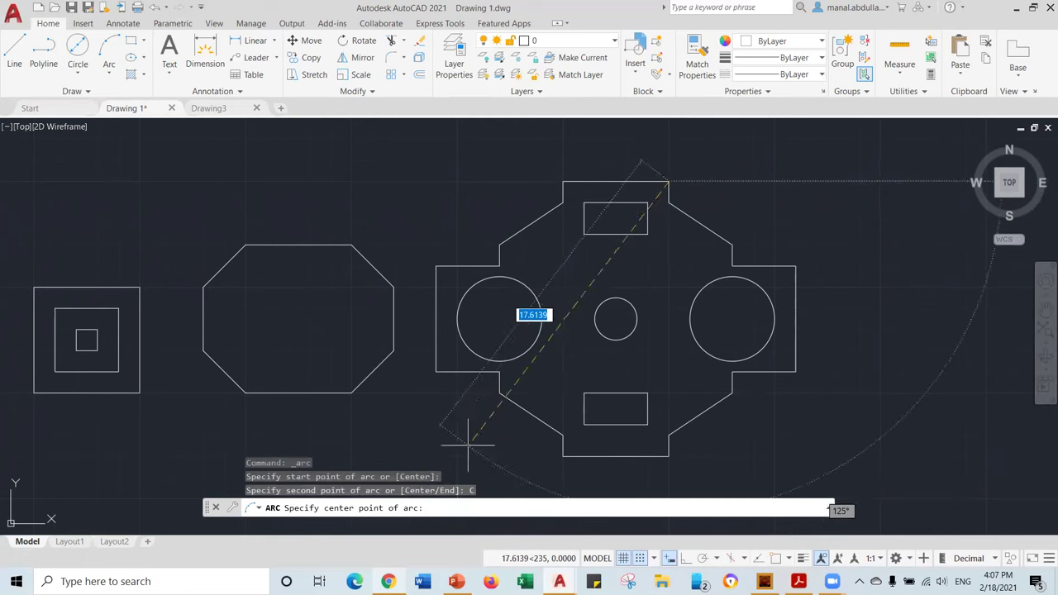
pyautogui.click(616, 182)
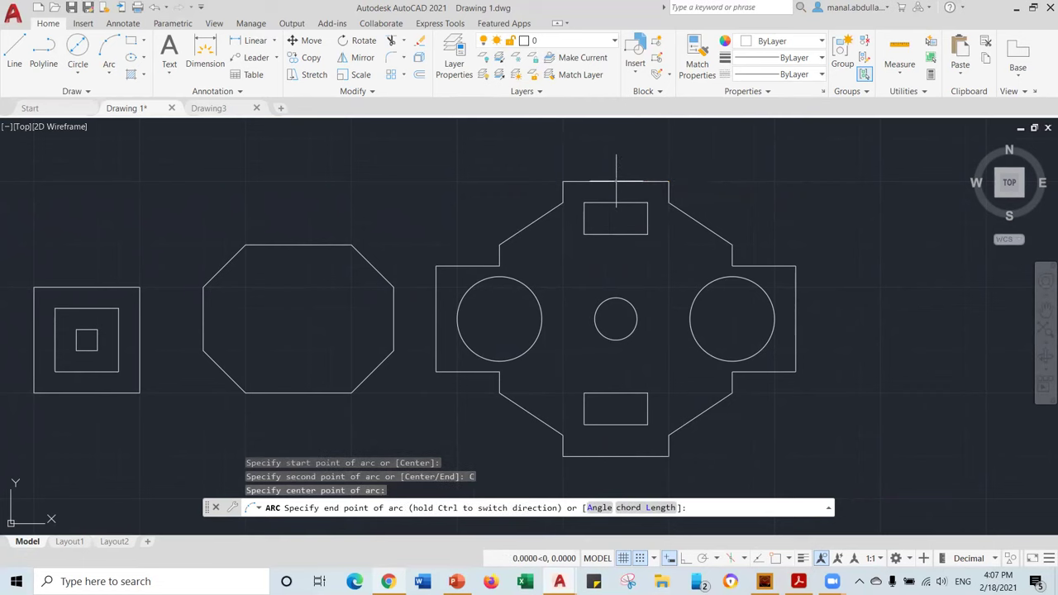
pyautogui.click(564, 182)
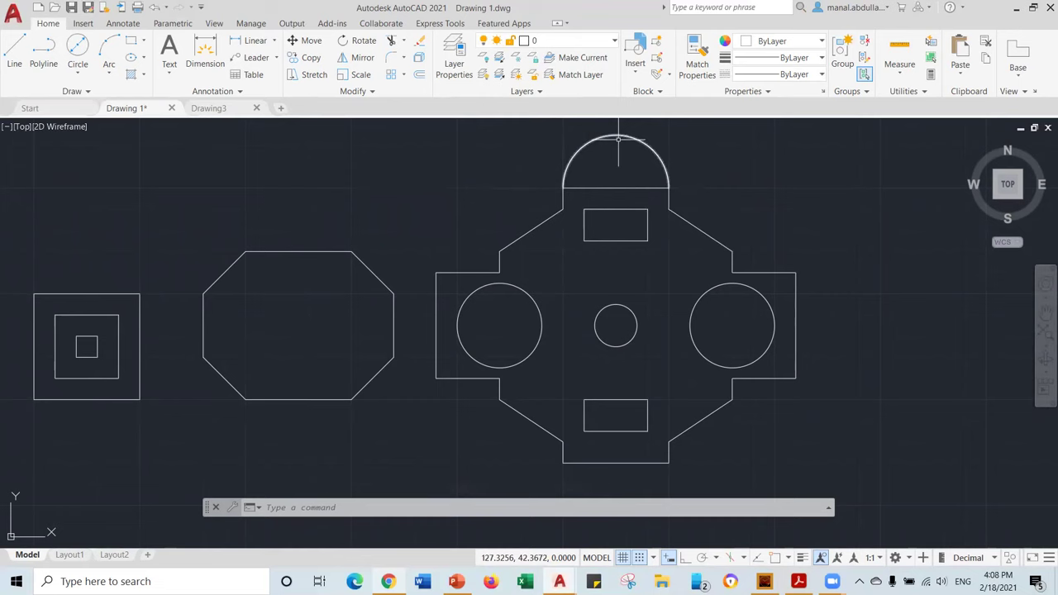
# - Draw a Start, Center, End arc bulging outward from the outline's right edge, from its lower to upper corner, centered on the midpoint
pyautogui.click(108, 72)
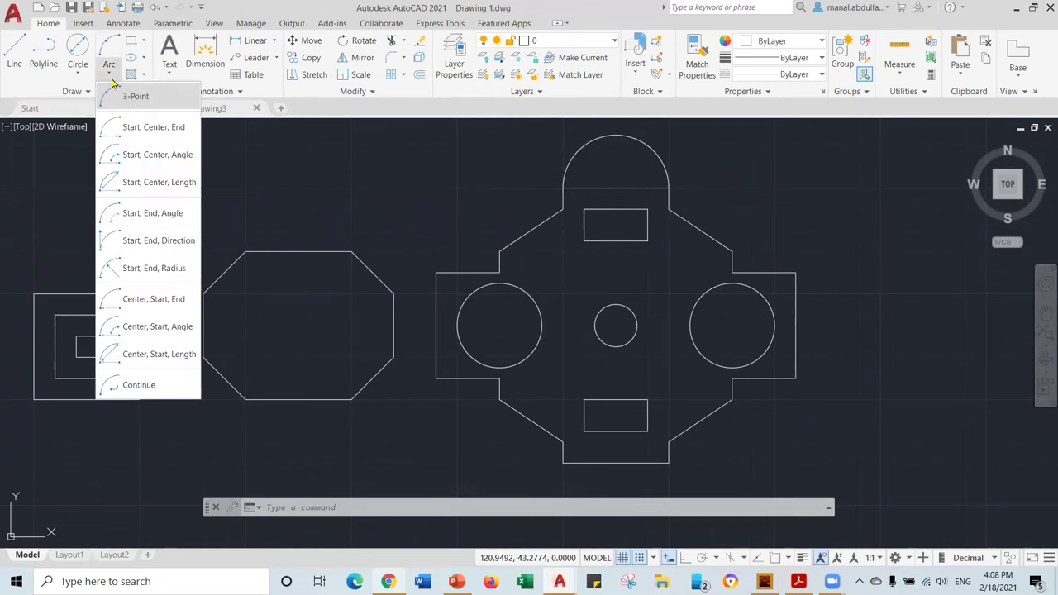
pyautogui.click(129, 133)
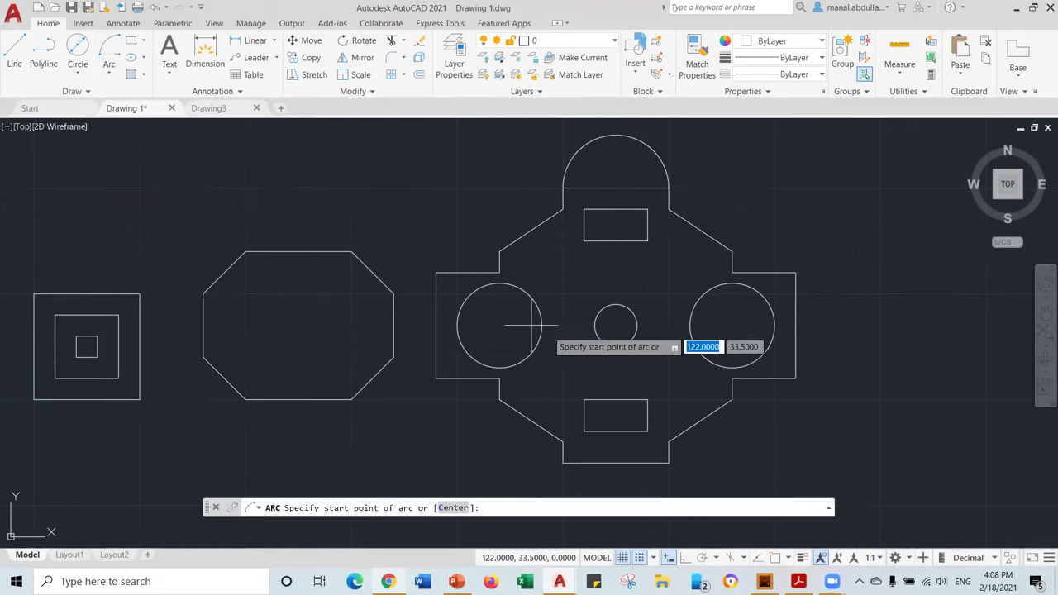
pyautogui.click(796, 379)
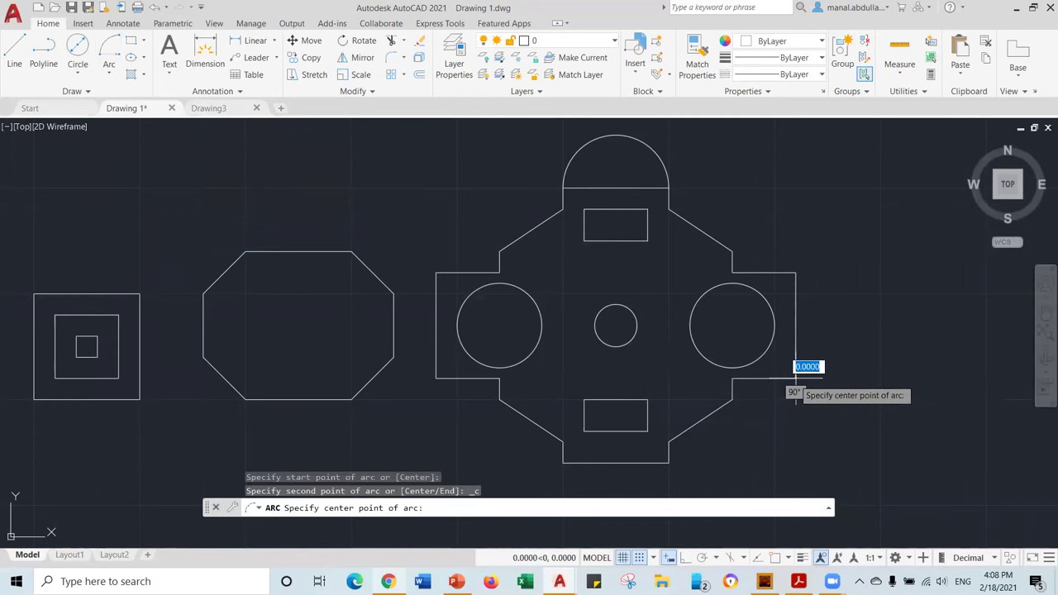
pyautogui.click(796, 326)
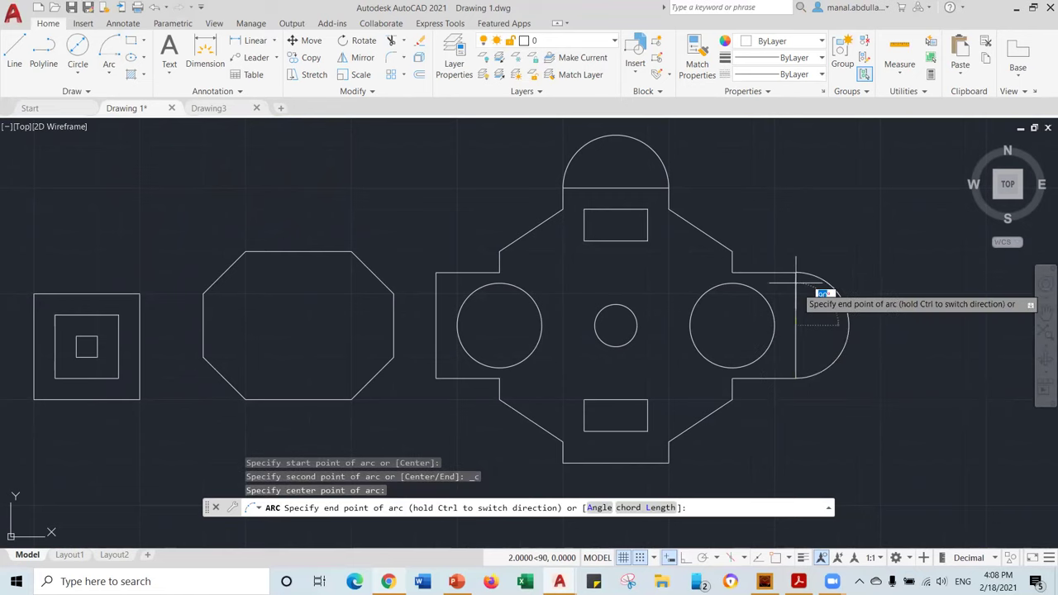
pyautogui.click(796, 272)
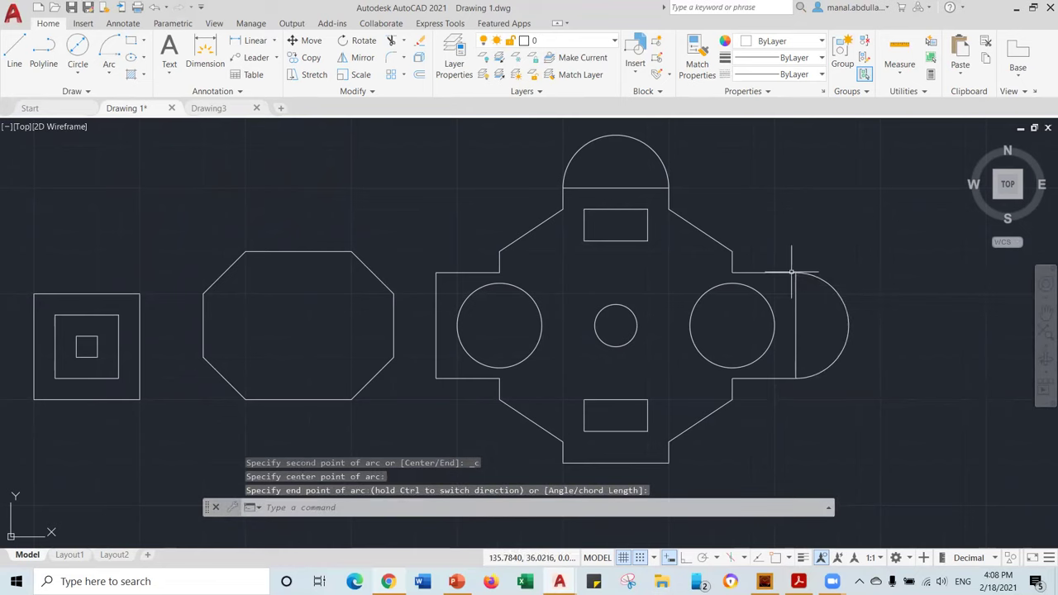
pyautogui.press('Return')
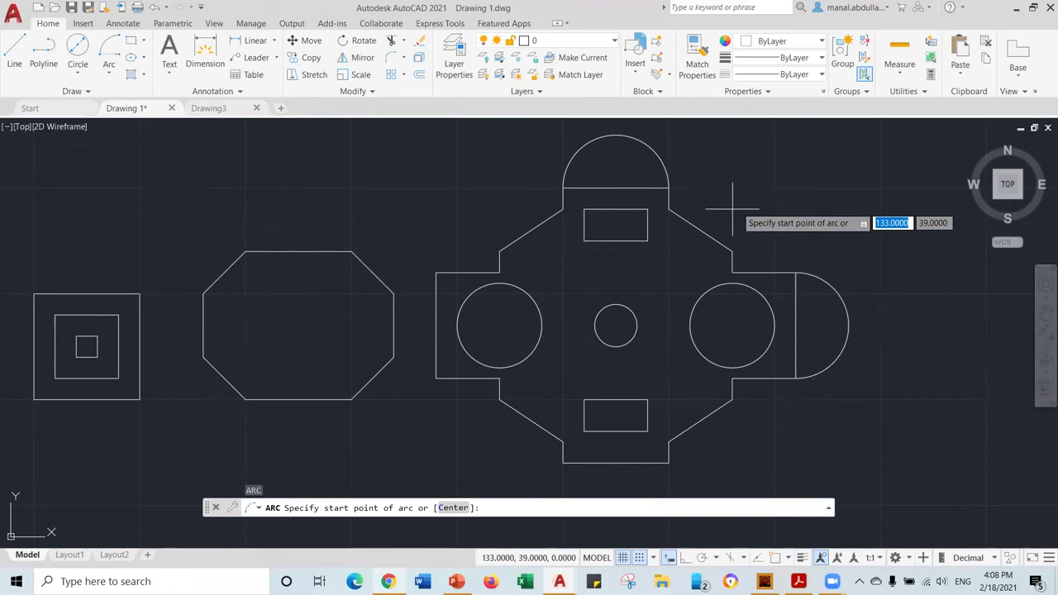
pyautogui.scroll(-3, 662, 350)
pyautogui.moveTo(655, 364)
pyautogui.mouseDown(button='middle')
pyautogui.moveTo(579, 253)
pyautogui.moveTo(524, 237)
pyautogui.moveTo(505, 243)
pyautogui.moveTo(518, 263)
pyautogui.moveTo(586, 274)
pyautogui.mouseUp(button='middle')
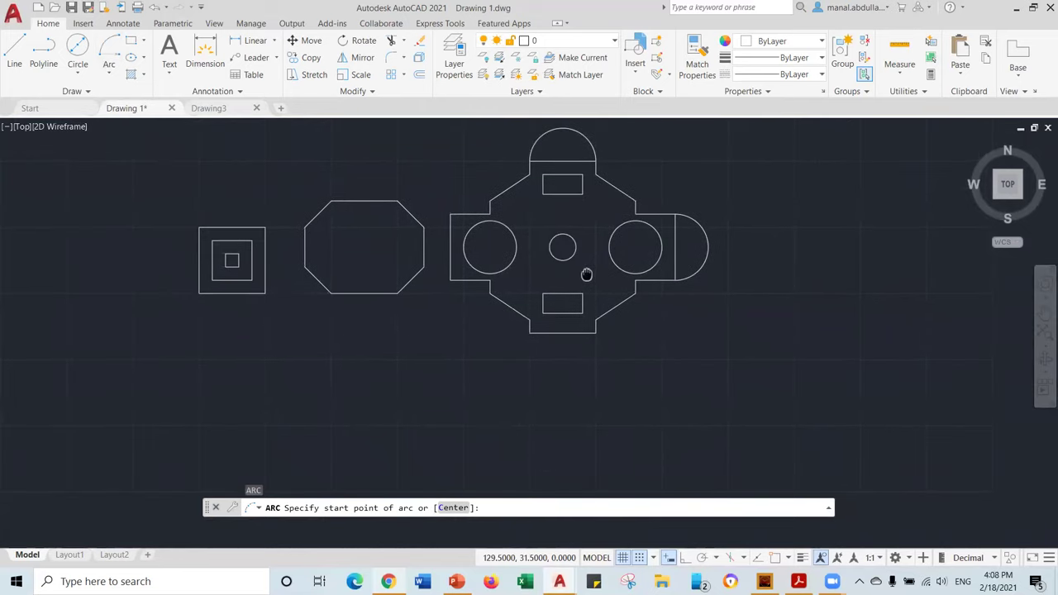
pyautogui.moveTo(586, 274)
pyautogui.mouseDown(button='middle')
pyautogui.moveTo(411, 203)
pyautogui.moveTo(505, 319)
pyautogui.moveTo(398, 253)
pyautogui.moveTo(566, 314)
pyautogui.mouseUp(button='middle')
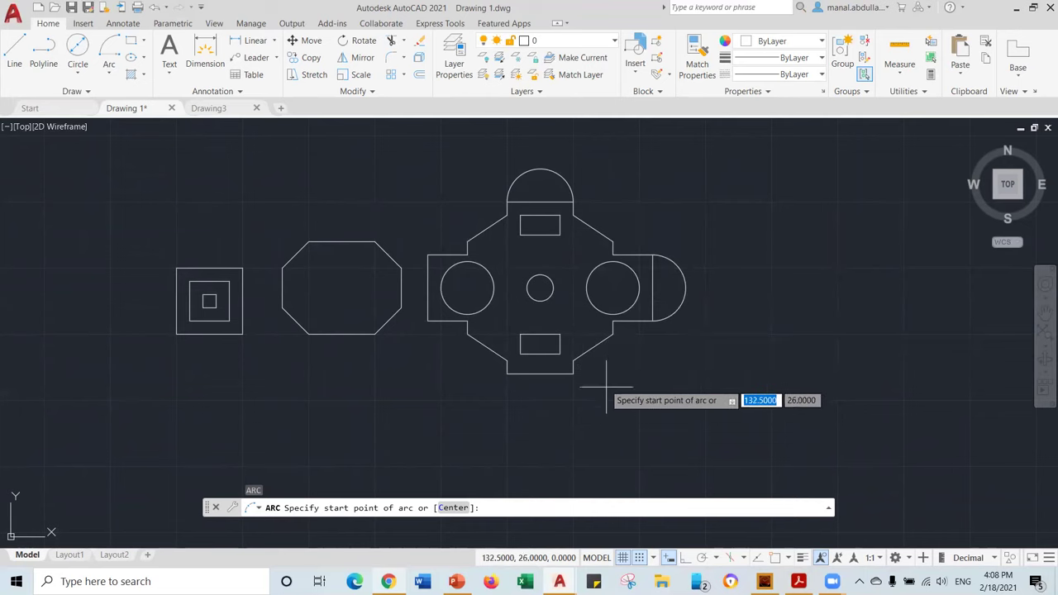
pyautogui.scroll(6, 614, 360)
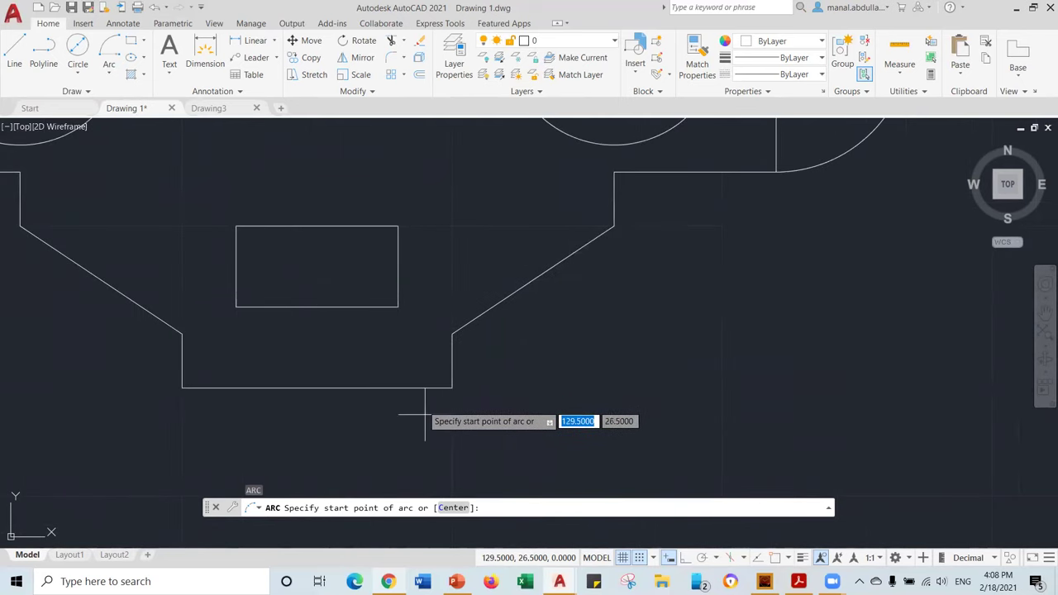
pyautogui.scroll(2, 368, 416)
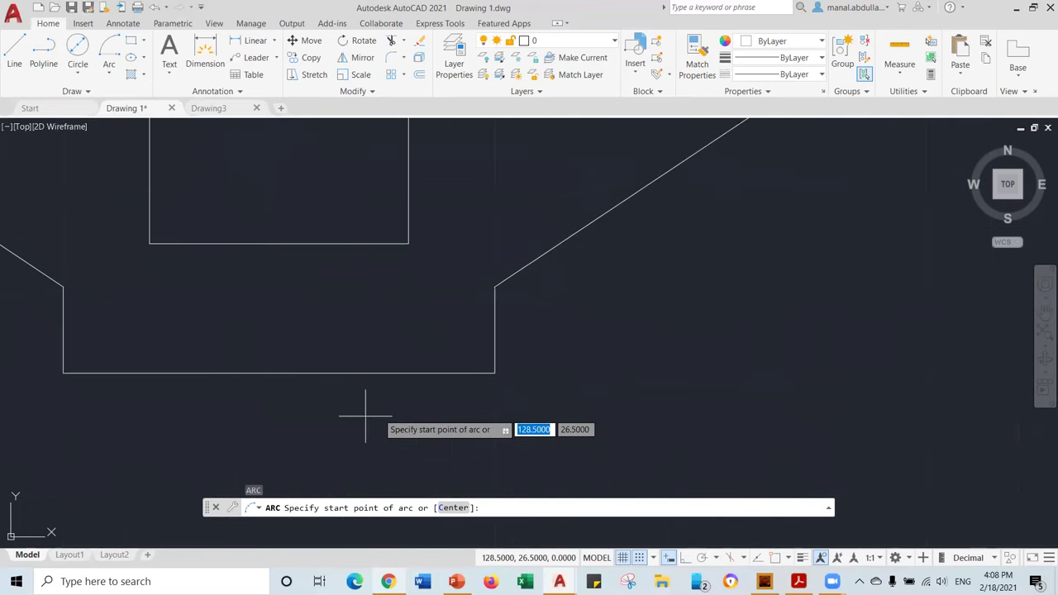
pyautogui.scroll(-8, 365, 416)
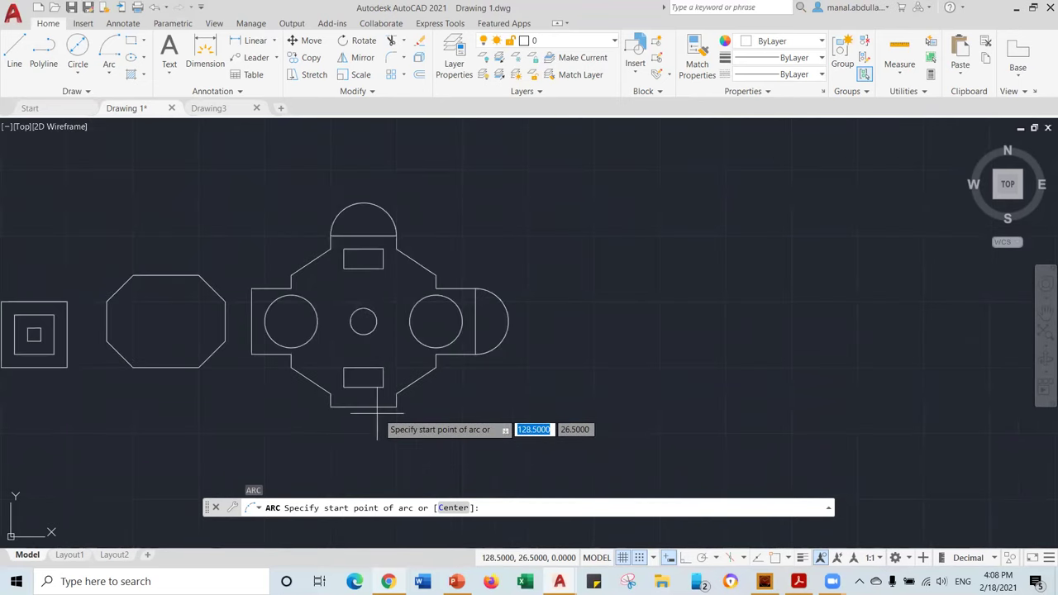
pyautogui.scroll(-2, 377, 430)
pyautogui.moveTo(512, 413)
pyautogui.mouseDown(button='middle')
pyautogui.moveTo(650, 319)
pyautogui.moveTo(716, 341)
pyautogui.mouseUp(button='middle')
pyautogui.scroll(4, 716, 341)
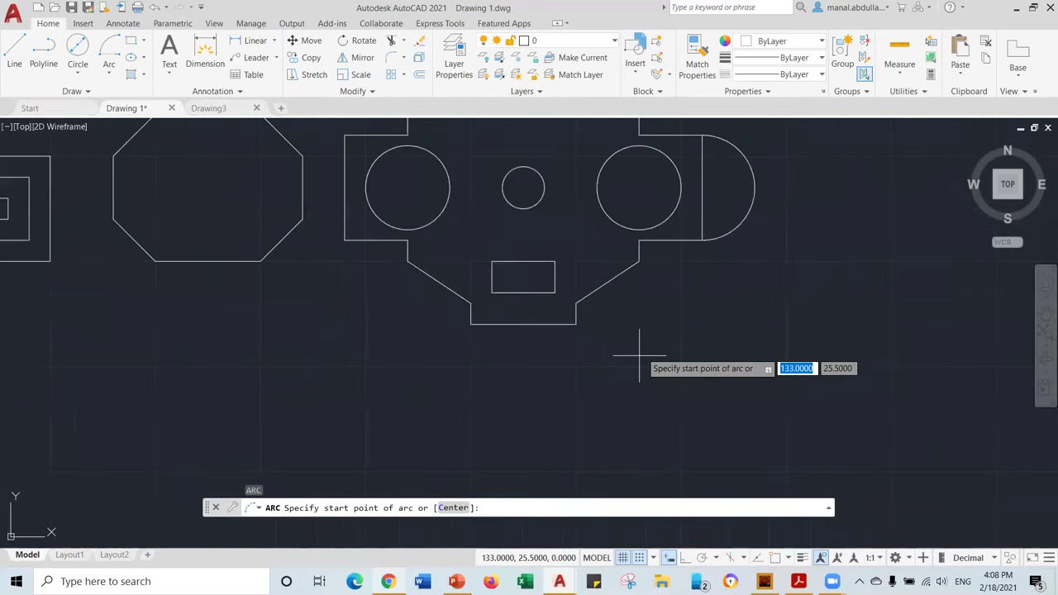
pyautogui.scroll(-2, 639, 356)
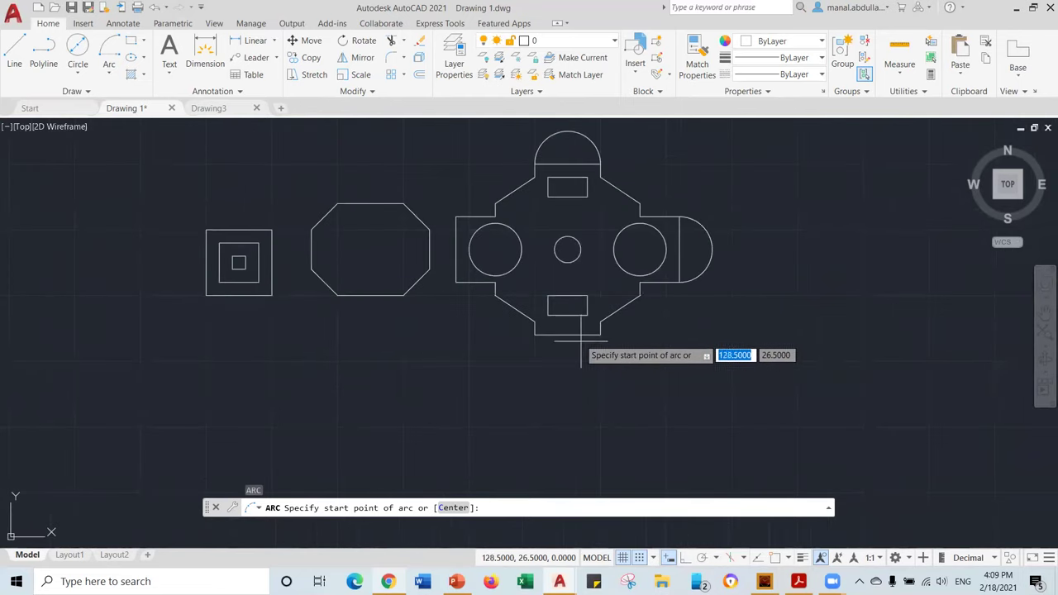
# - Draw a Start, Center, End arc bulging downward from the outline's bottom edge, from its left to right corner, centered on the midpoint
pyautogui.scroll(2, 699, 340)
pyautogui.moveTo(699, 340)
pyautogui.mouseDown(button='middle')
pyautogui.moveTo(661, 373)
pyautogui.moveTo(801, 378)
pyautogui.moveTo(692, 442)
pyautogui.moveTo(739, 404)
pyautogui.moveTo(753, 328)
pyautogui.mouseUp(button='middle')
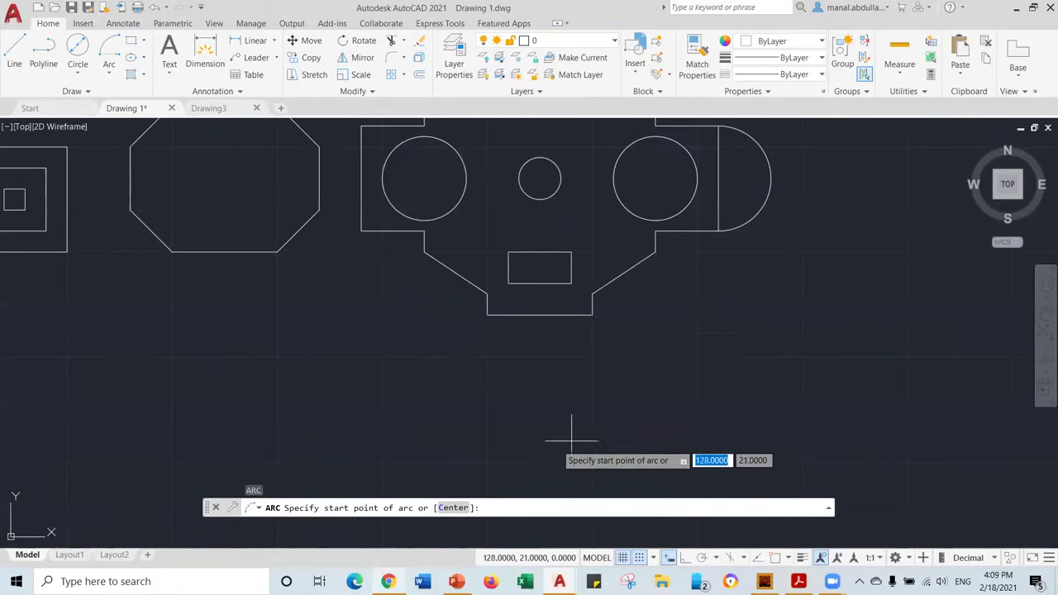
pyautogui.click(106, 74)
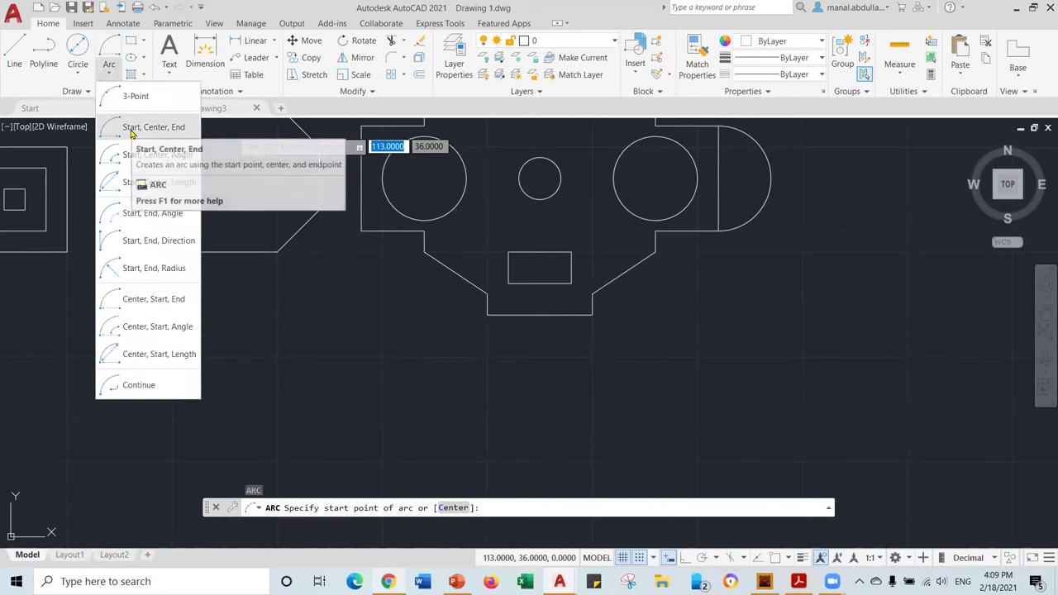
pyautogui.click(149, 127)
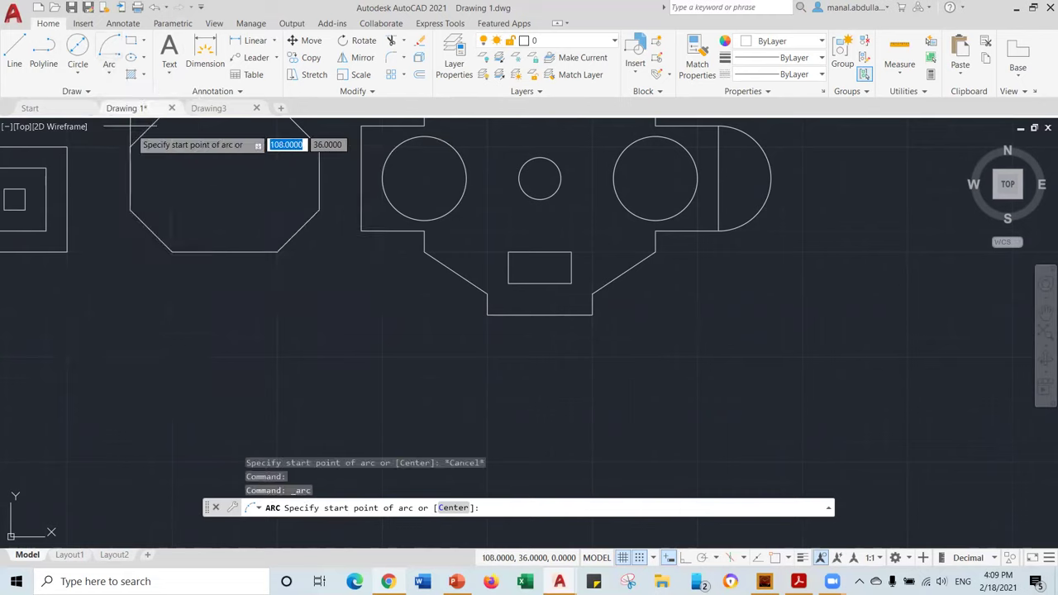
pyautogui.click(499, 314)
pyautogui.click(540, 314)
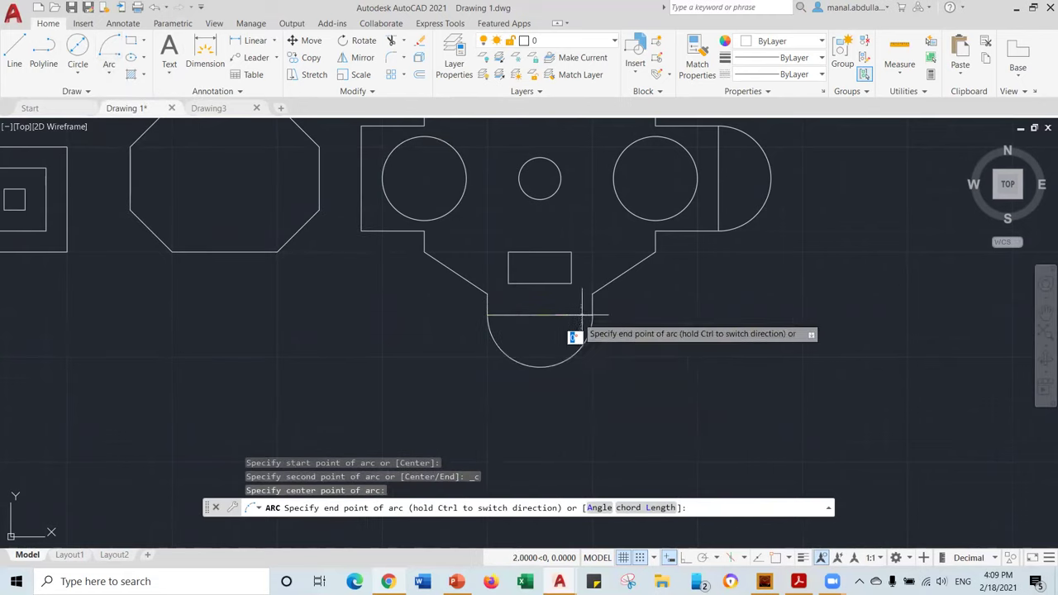
pyautogui.click(592, 314)
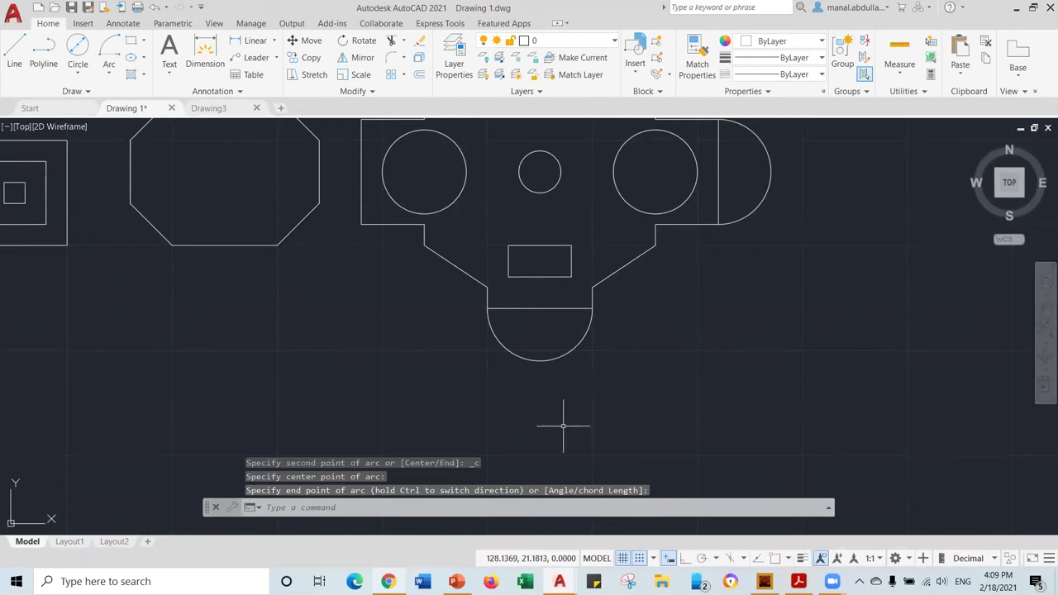
# - Draw a Start, Center, End arc outward from the outline's left edge, starting at its upper corner, centered 0.5 unit below the edge's midpoint
pyautogui.moveTo(384, 219); pyautogui.dragTo(367, 335, button='middle')
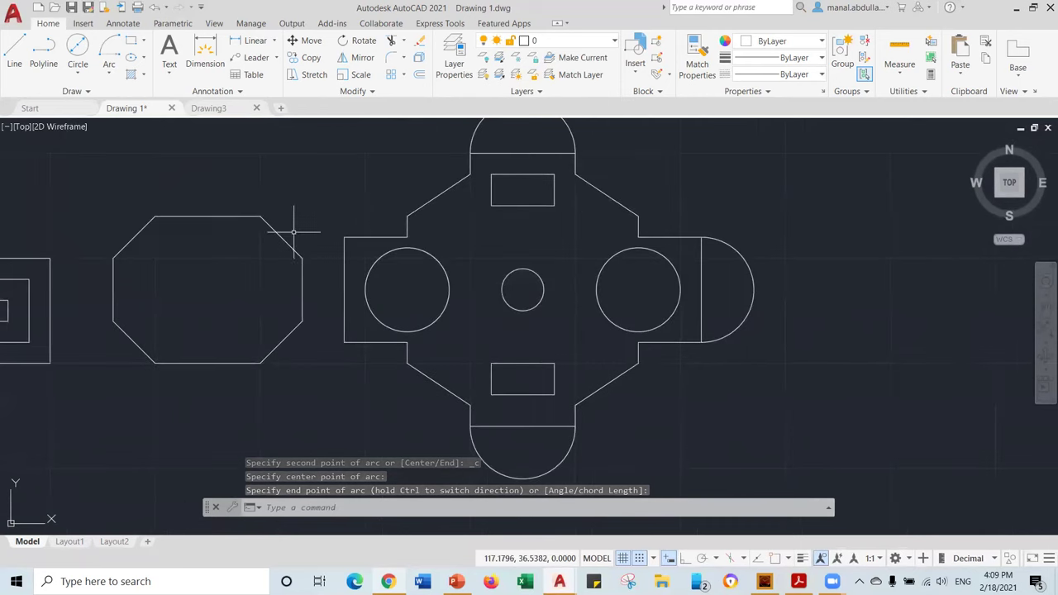
pyautogui.click(111, 74)
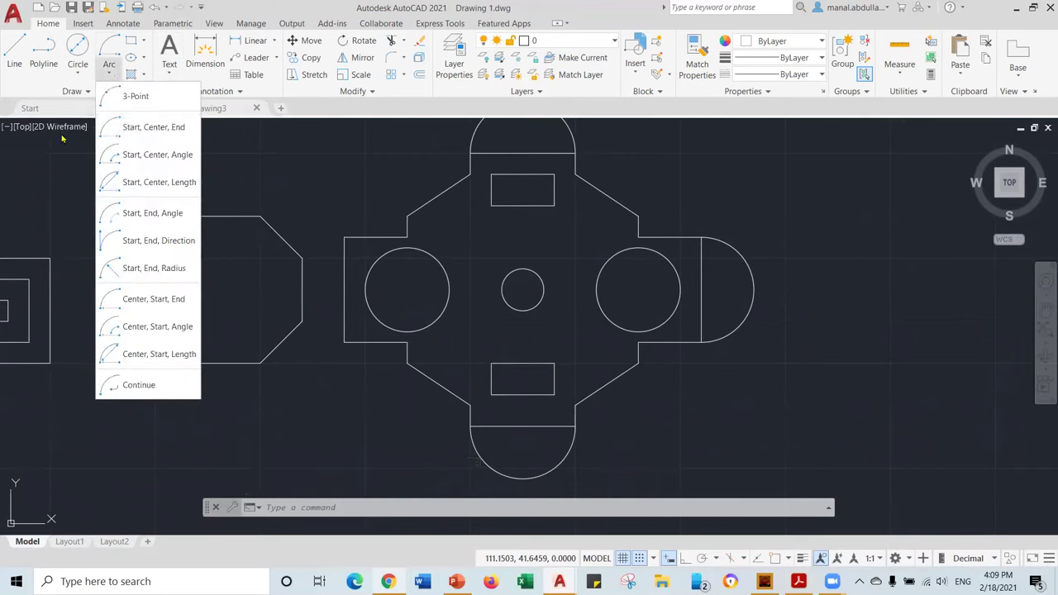
pyautogui.click(157, 128)
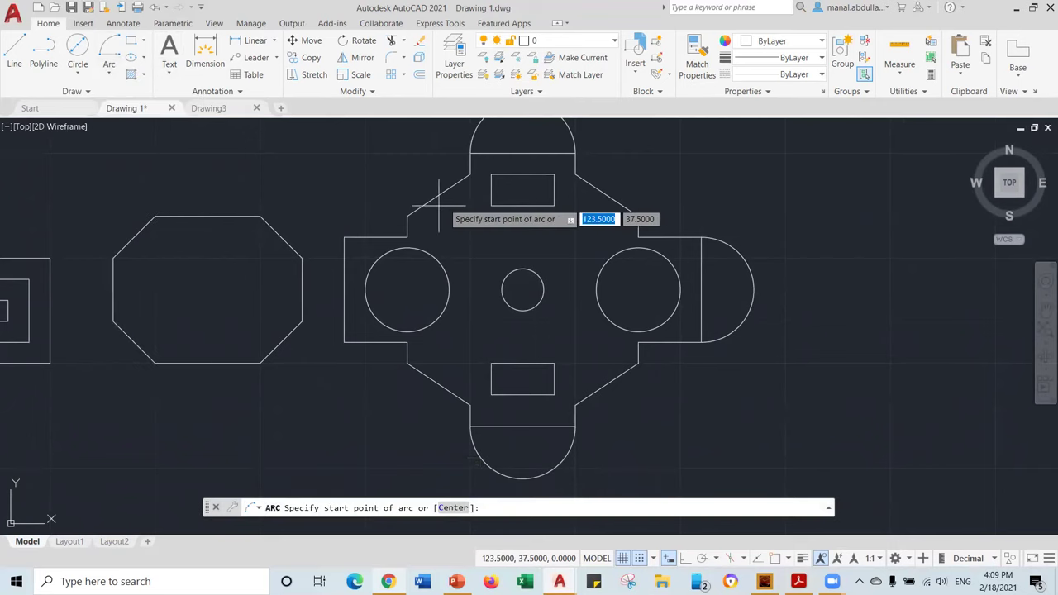
pyautogui.click(344, 238)
pyautogui.click(344, 299)
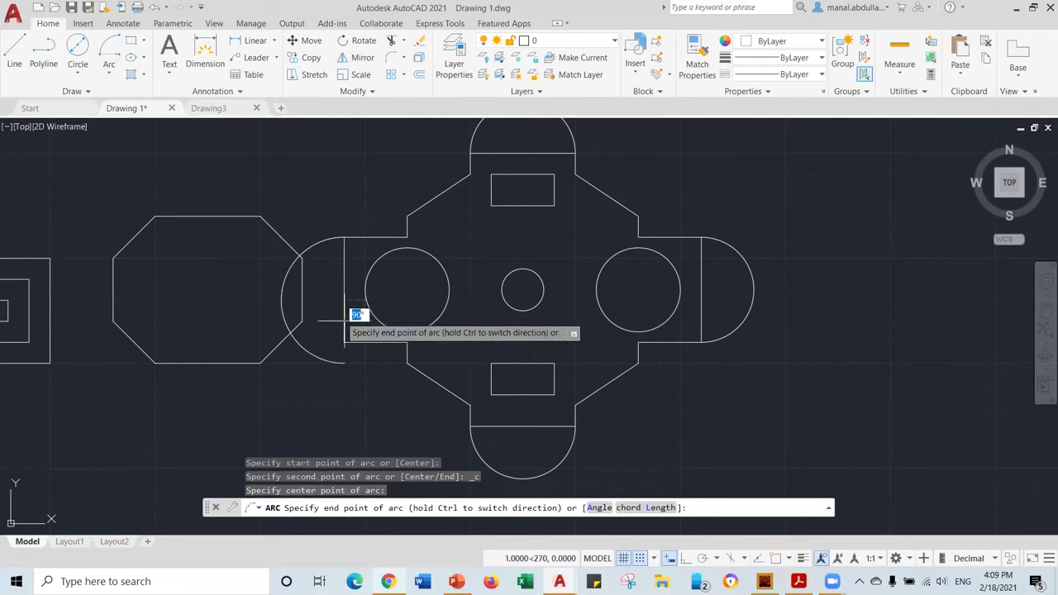
pyautogui.click(368, 376)
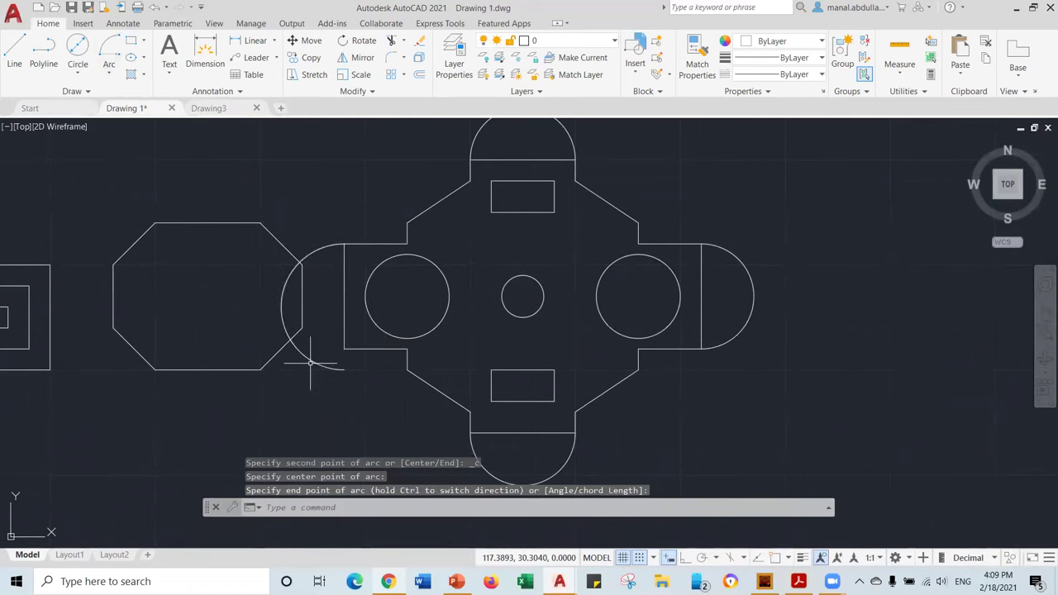
# - Stretch the lower endpoint of the arc on the left edge up to the edge's lower corner
pyautogui.moveTo(343, 304)
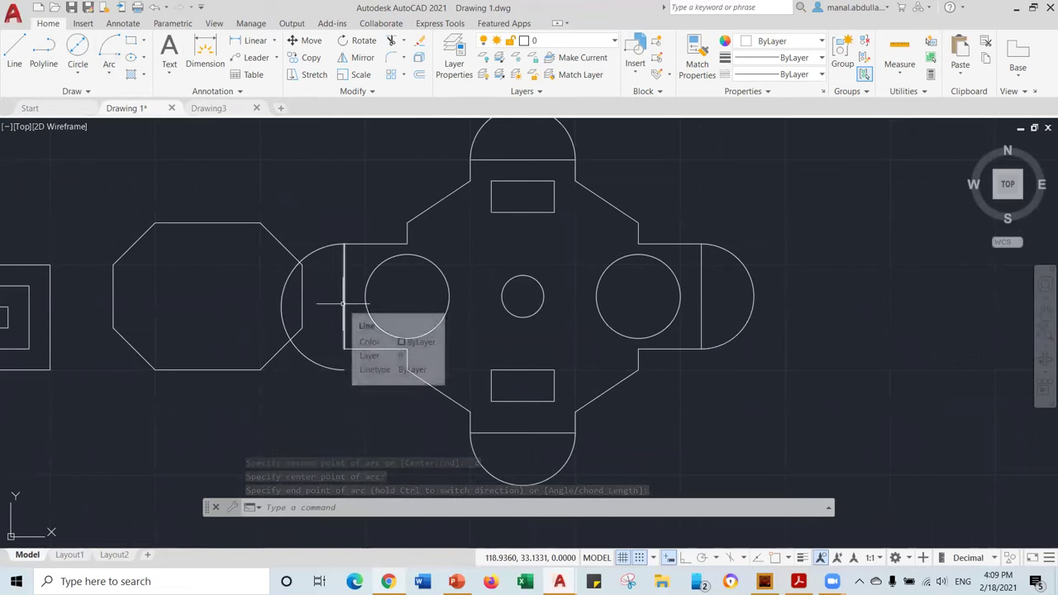
pyautogui.moveTo(339, 369)
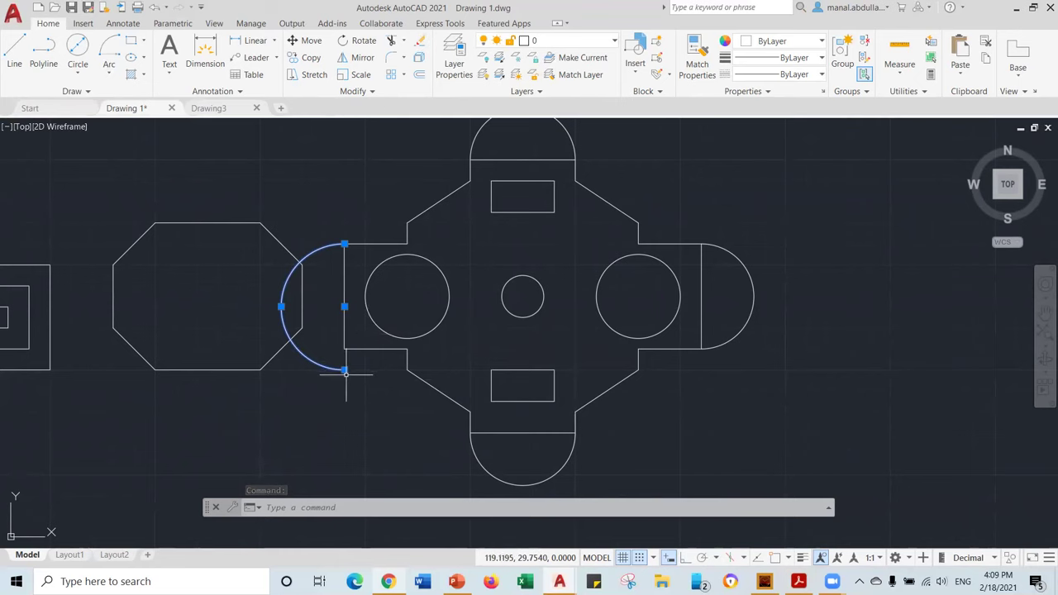
pyautogui.moveTo(345, 370)
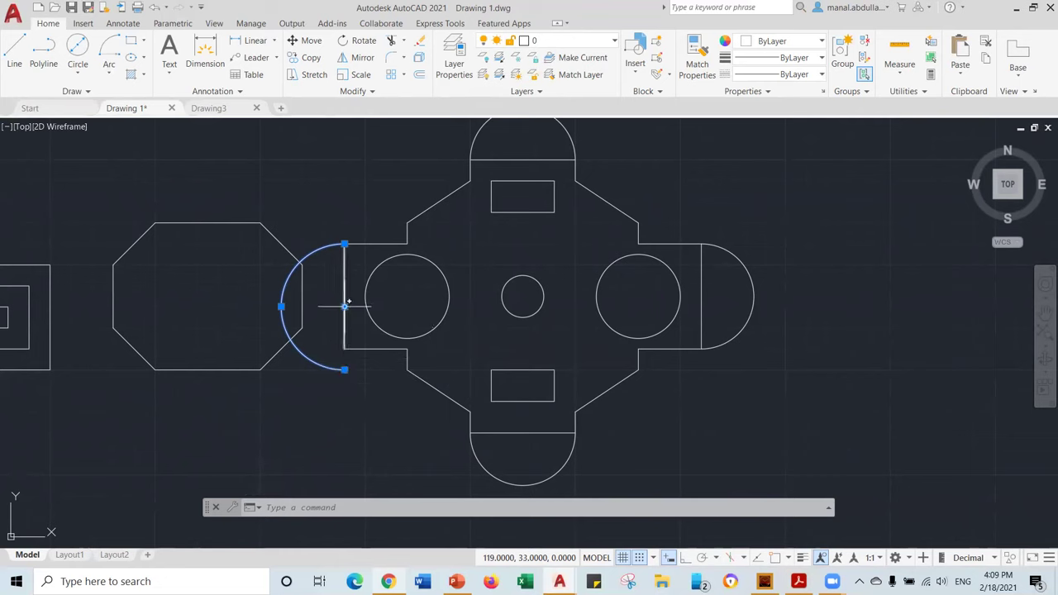
pyautogui.click(344, 372)
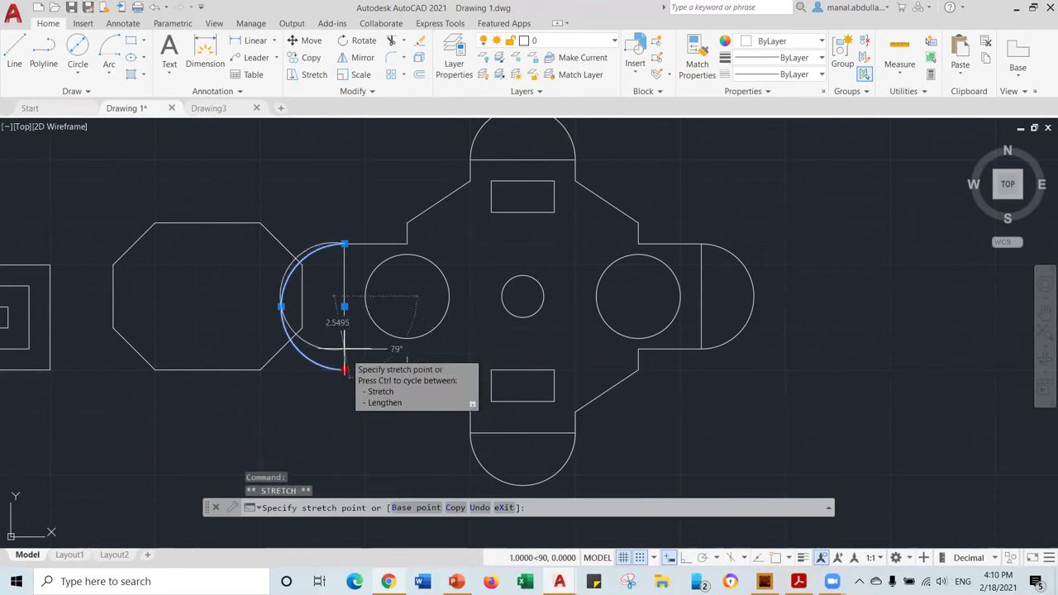
pyautogui.click(345, 350)
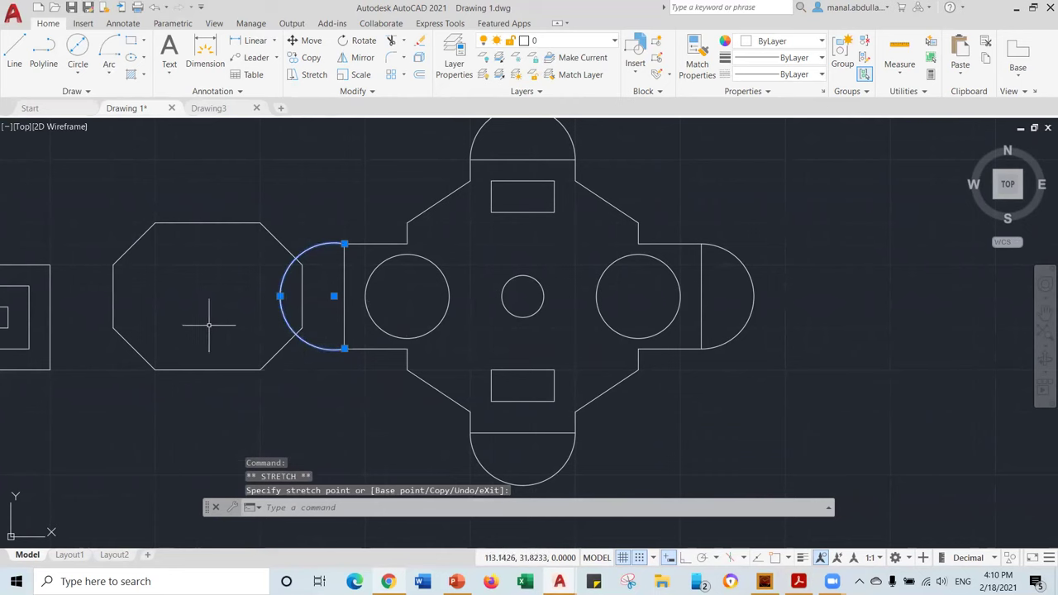
# - Stretch the left arc's midpoint in and out, leaving a semicircle centered on the left edge's midpoint, and deselect it
pyautogui.click(281, 295)
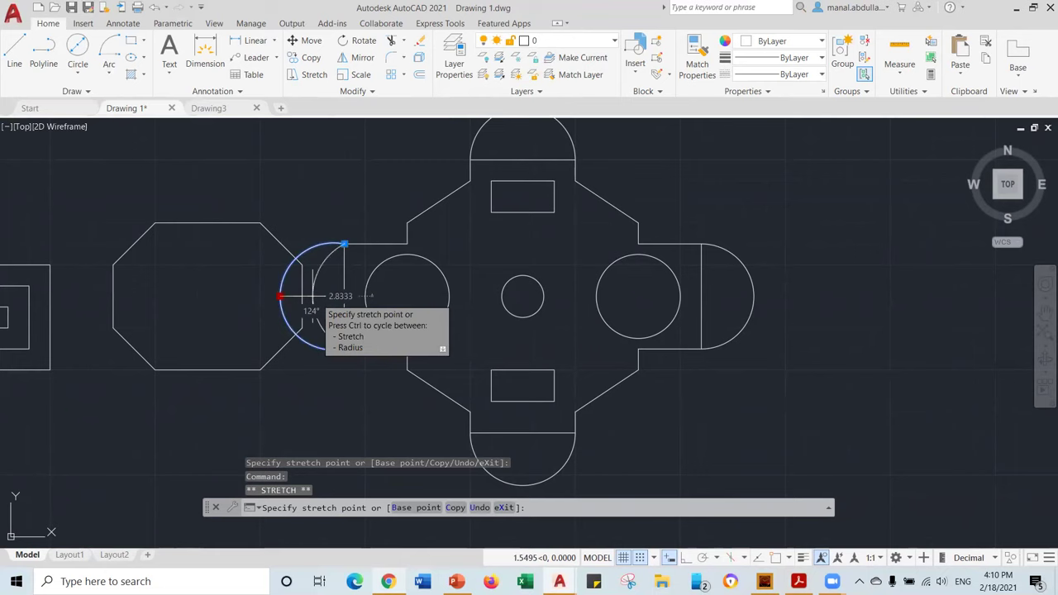
pyautogui.click(313, 296)
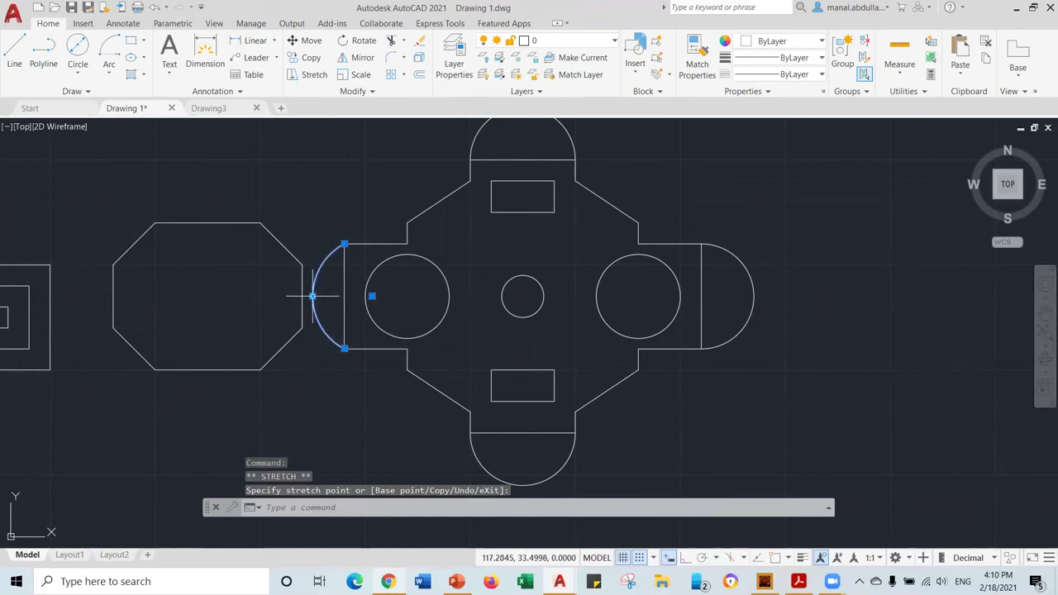
pyautogui.click(313, 296)
pyautogui.click(270, 296)
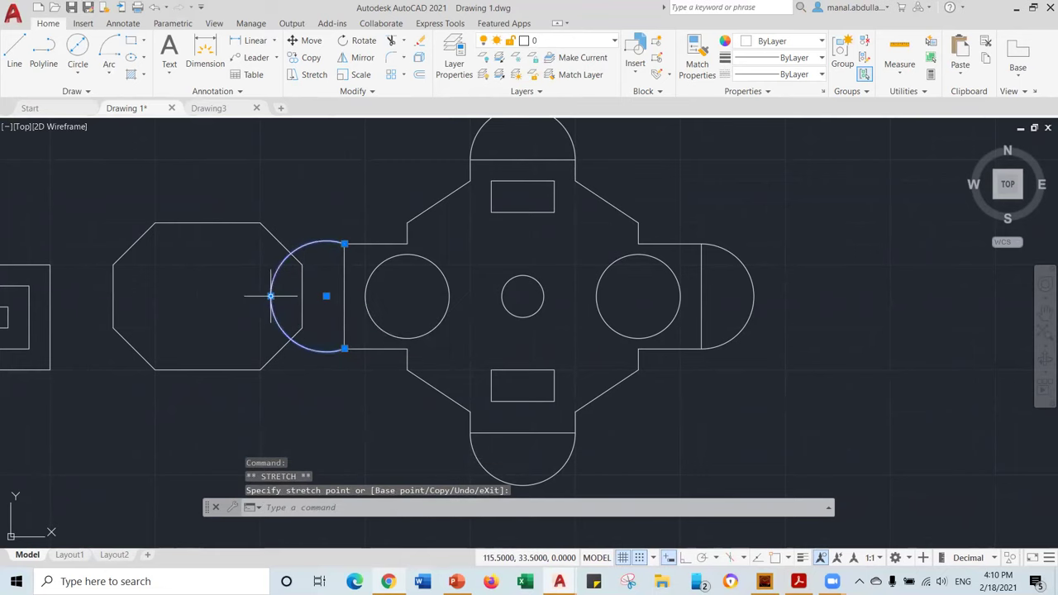
pyautogui.click(291, 296)
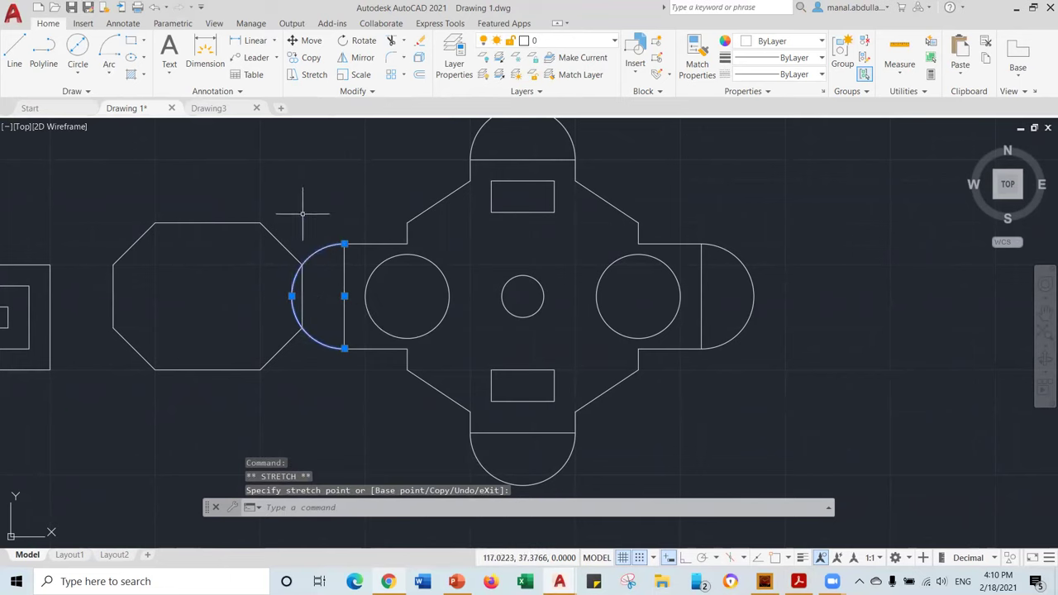
pyautogui.press('Escape')
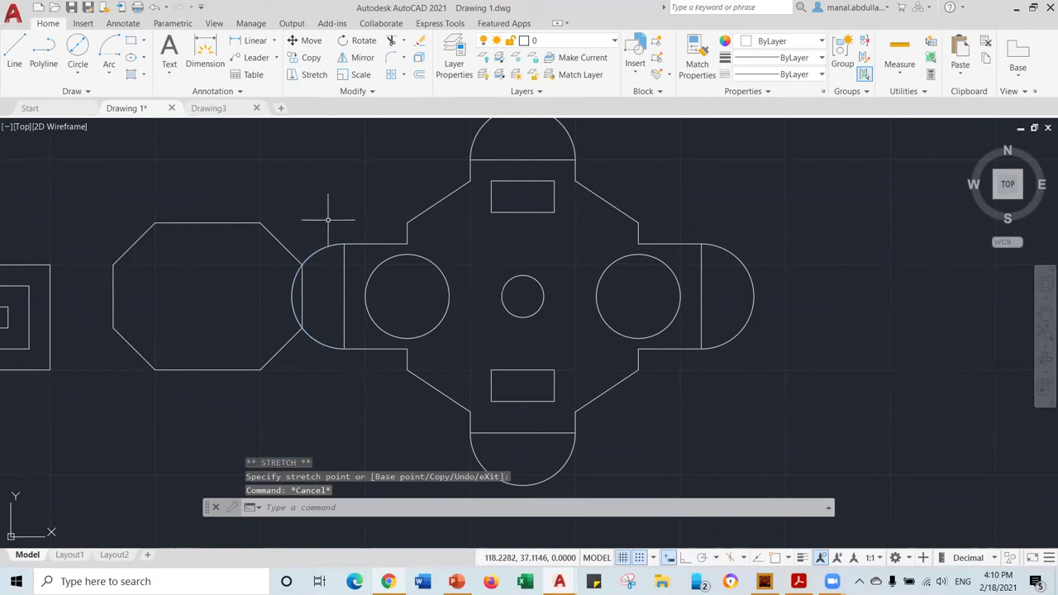
# - Erase the top and upper-right sides of the octagon that overlaps the left arc
pyautogui.click(300, 203)
pyautogui.click(148, 220)
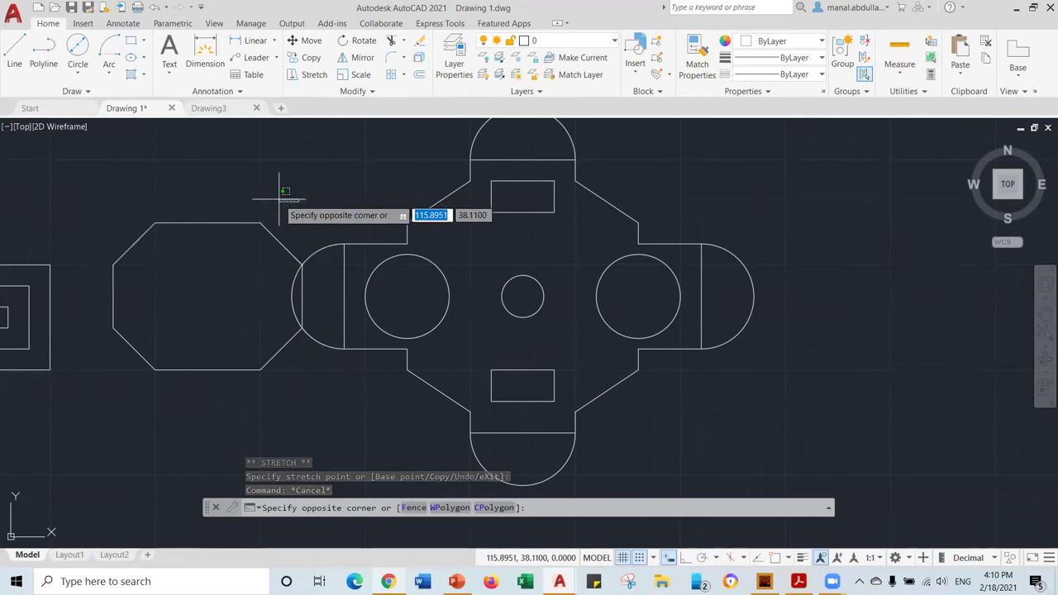
pyautogui.click(184, 223)
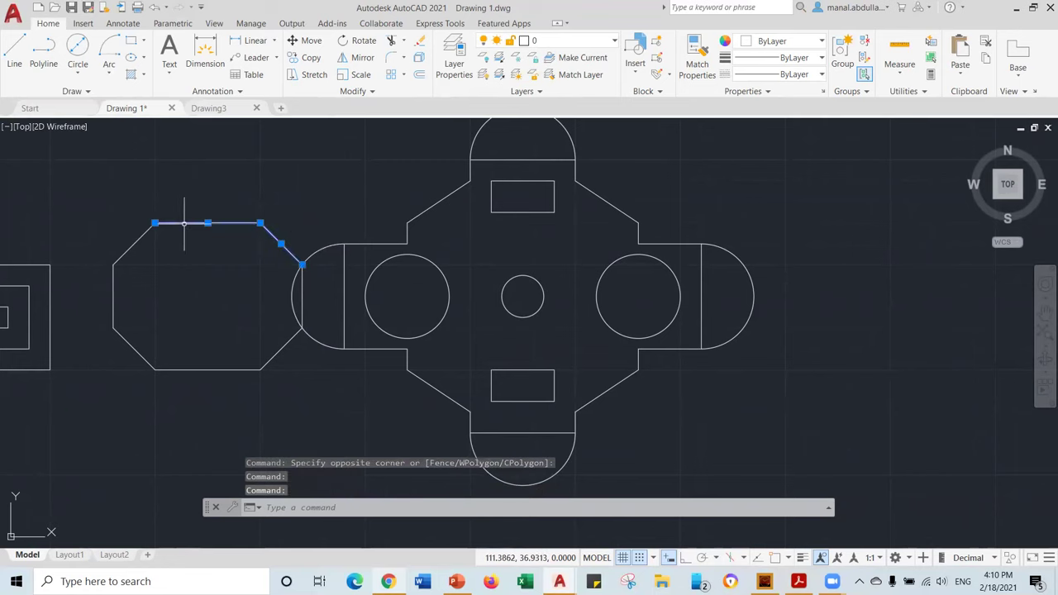
pyautogui.press('Delete')
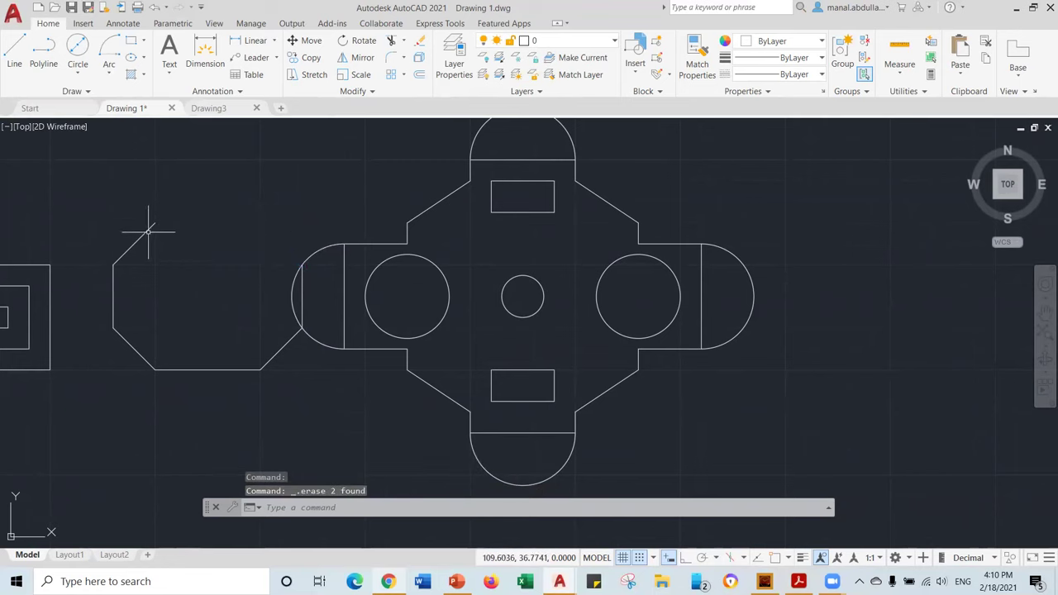
# - Erase the upper-left, left and lower-left sides of the octagon beside the left arc
pyautogui.click(92, 368)
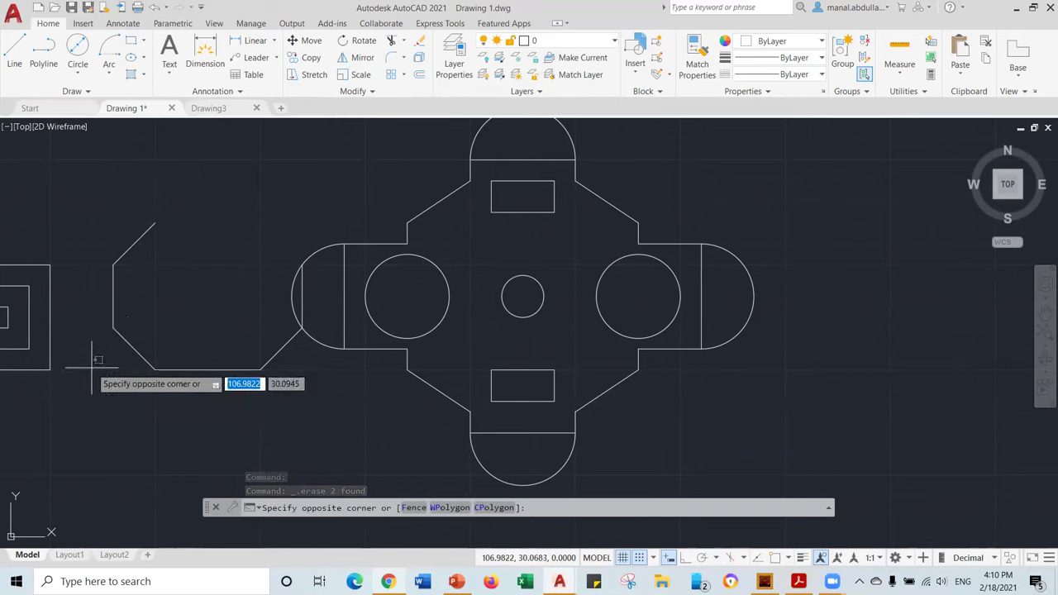
pyautogui.click(231, 193)
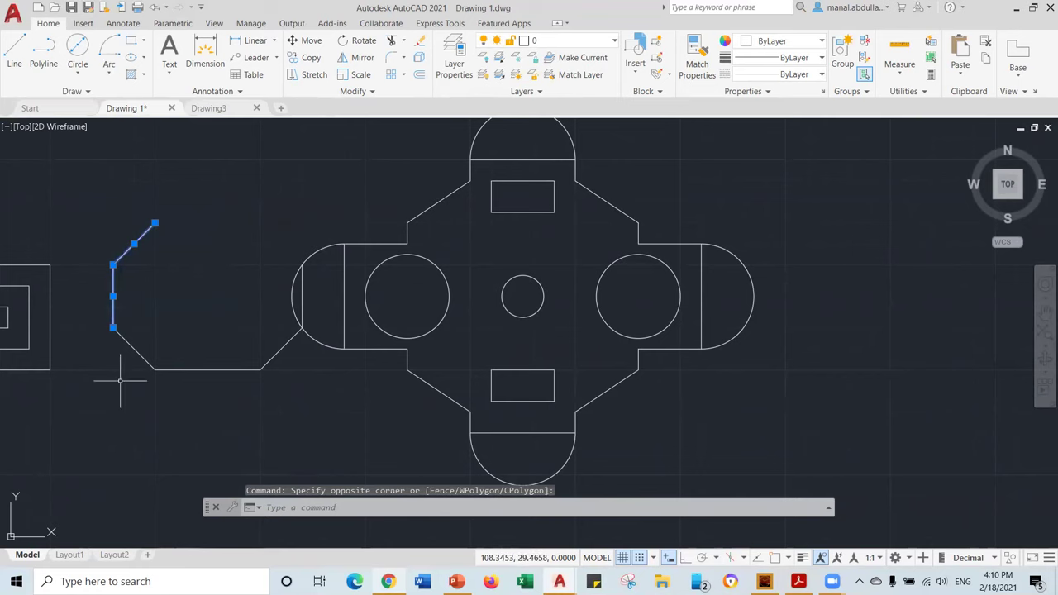
pyautogui.press('Delete')
pyautogui.click(86, 414)
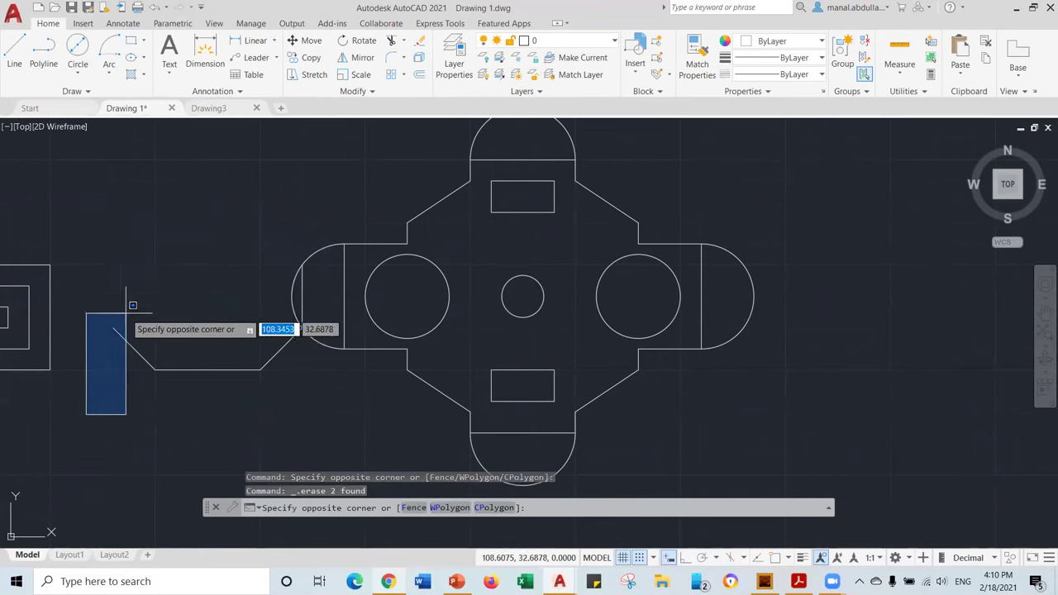
pyautogui.click(166, 282)
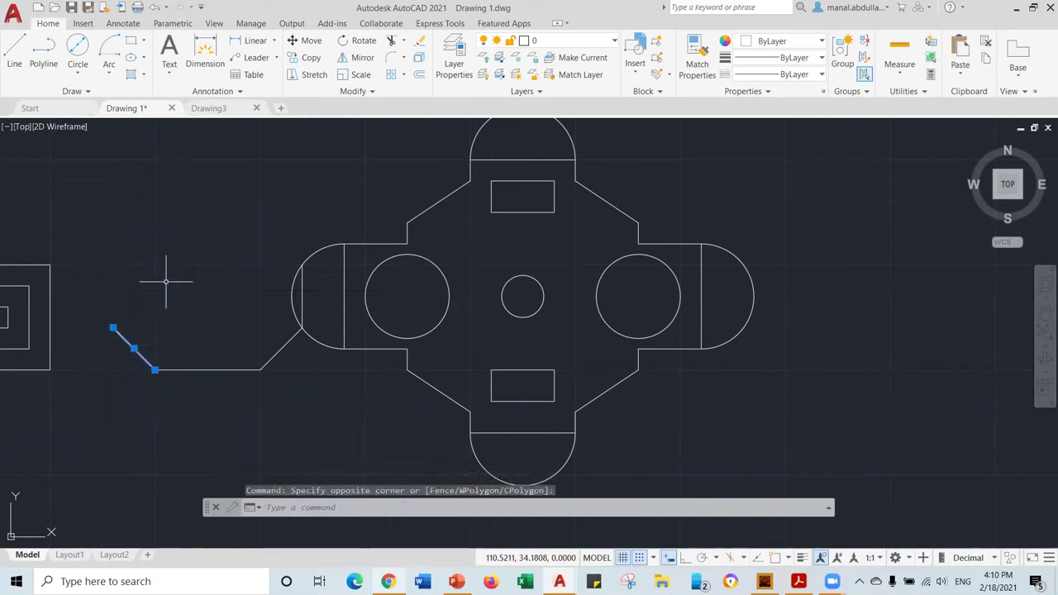
pyautogui.press('Delete')
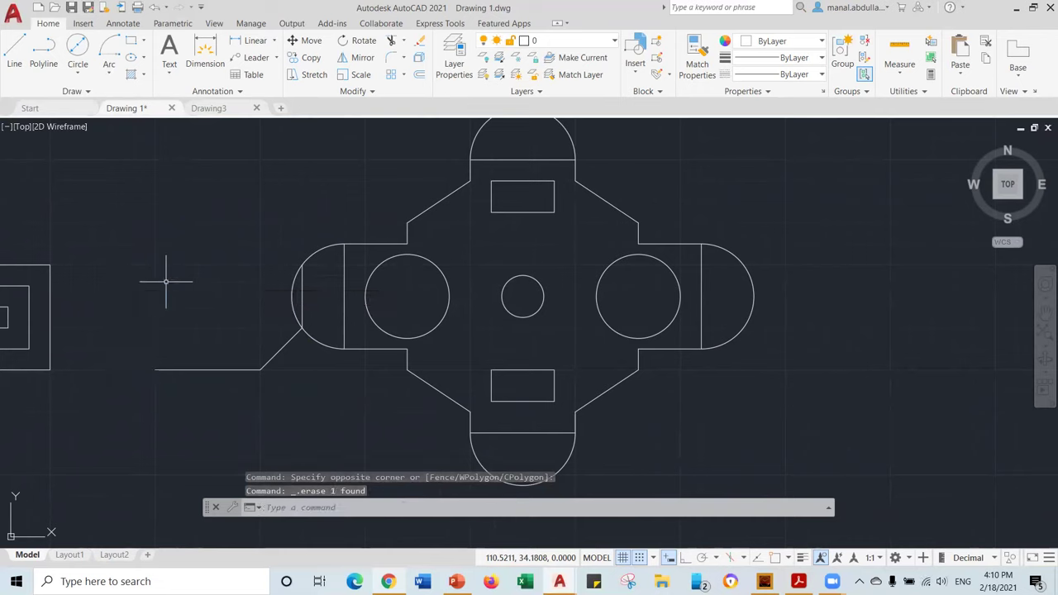
# - Erase the octagon's remaining bottom, lower-right and right sides, including the vertical line inside the left semicircle
pyautogui.click(273, 306)
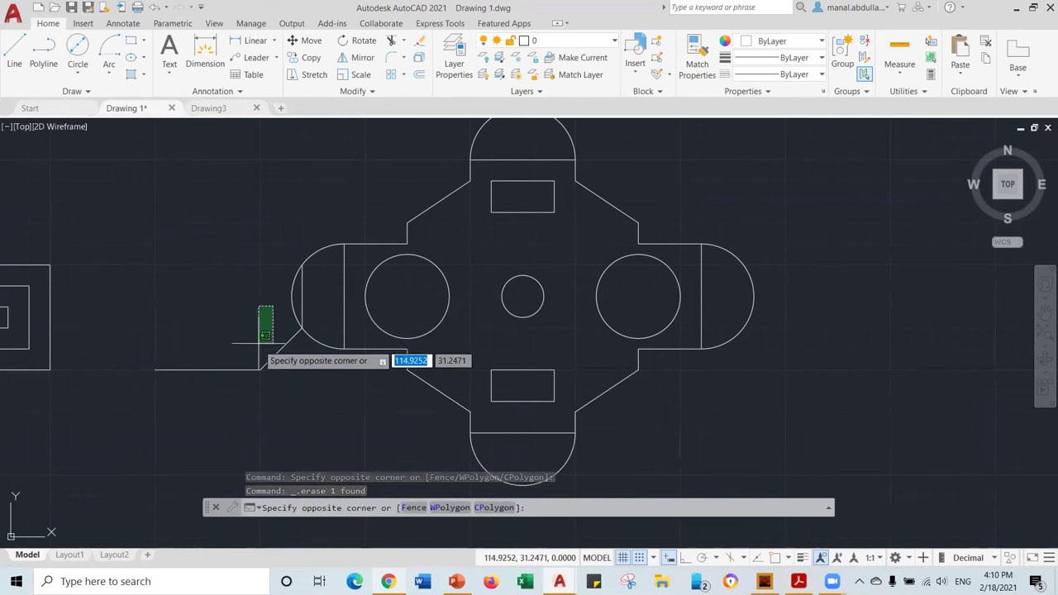
pyautogui.click(127, 414)
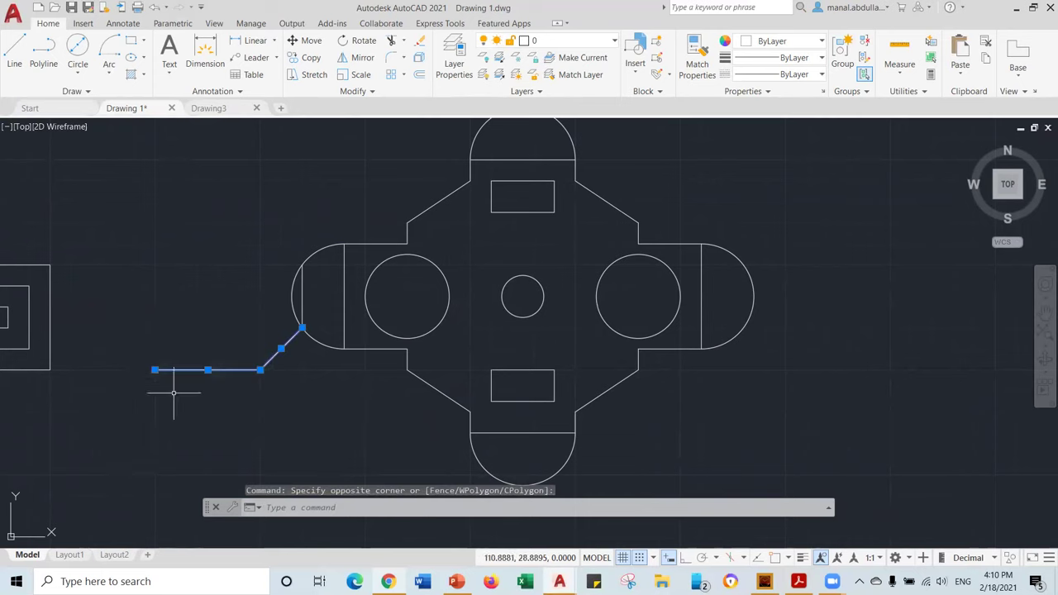
pyautogui.press('Delete')
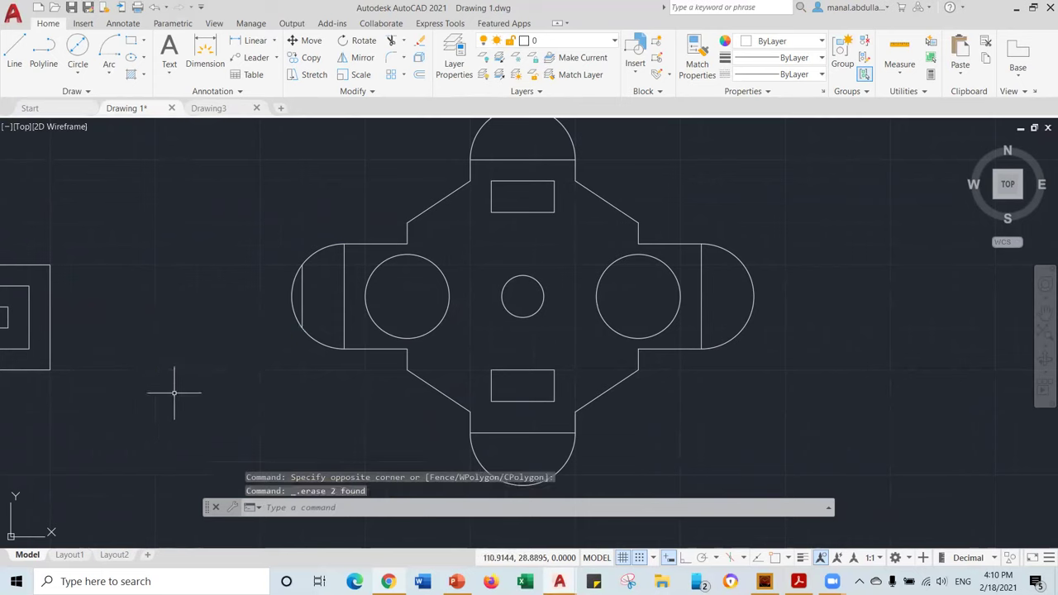
pyautogui.click(302, 289)
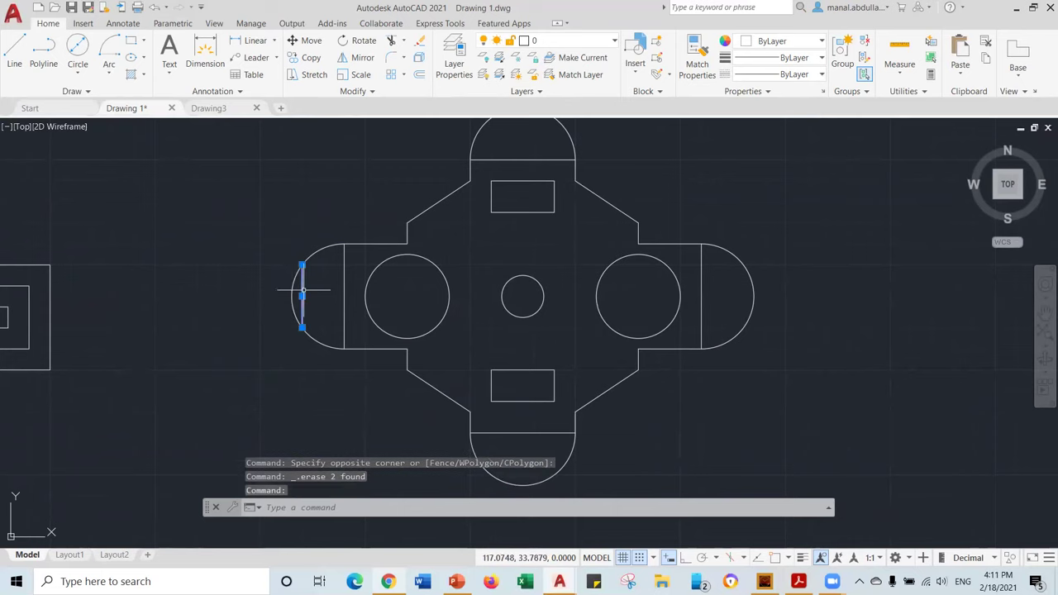
pyautogui.press('Delete')
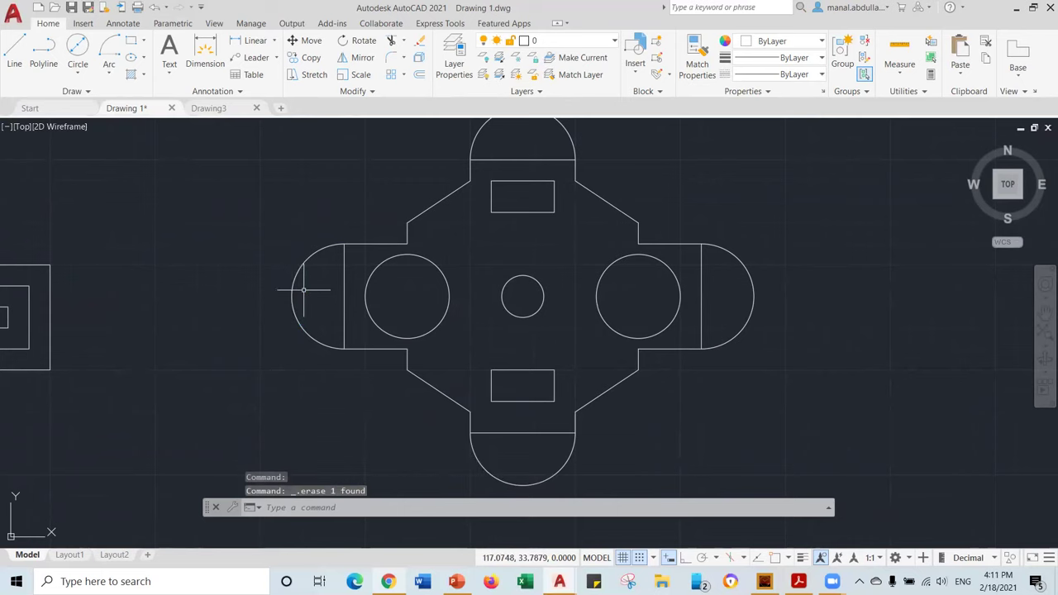
pyautogui.scroll(-2, 478, 352)
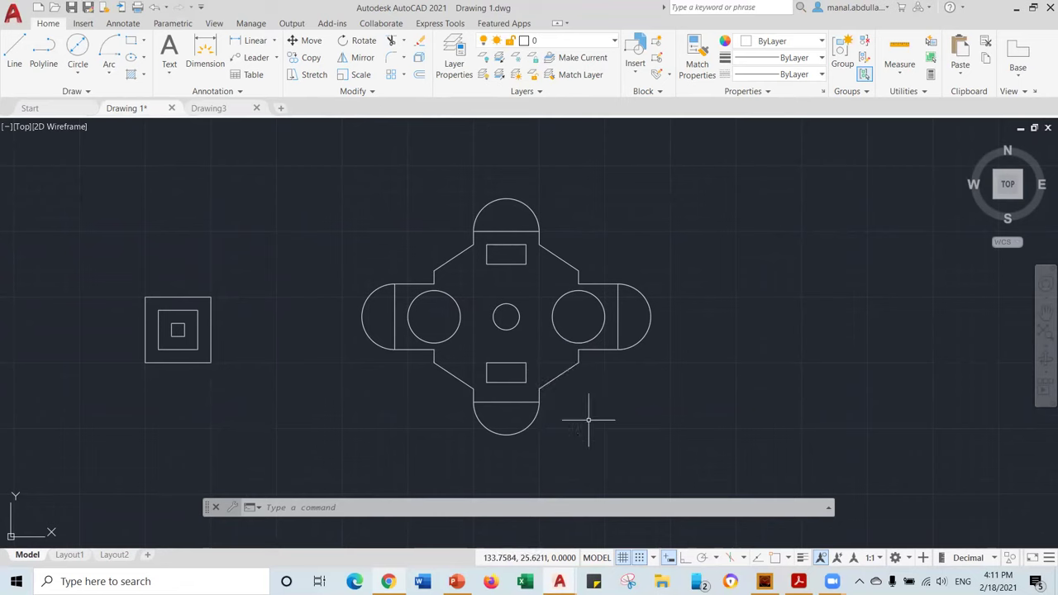
pyautogui.click(11, 15)
pyautogui.click(6, 14)
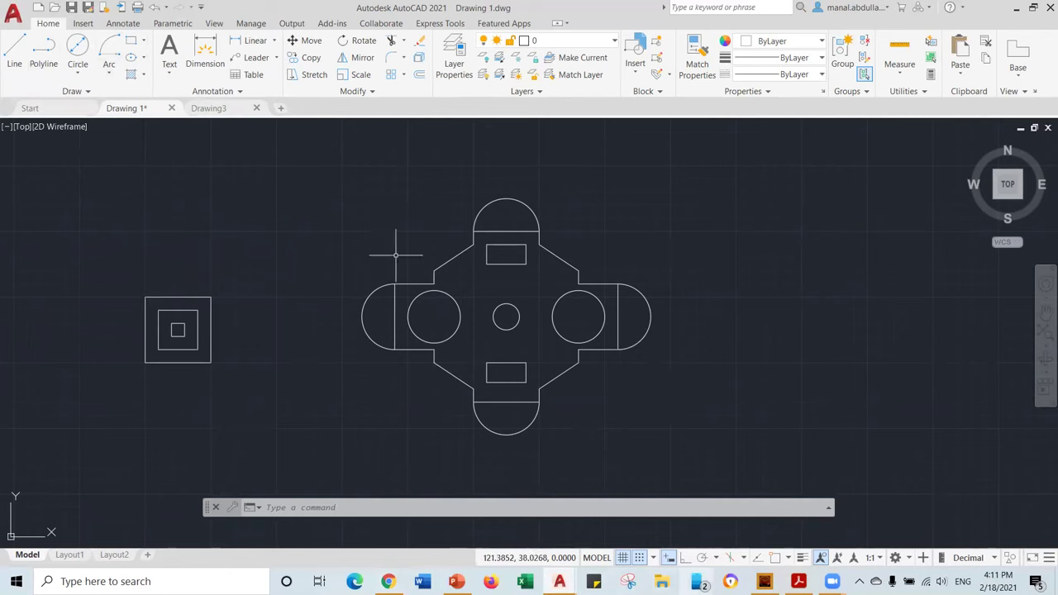
# - Review the Snap and Grid drafting settings, close them without changes, and turn snap mode off
pyautogui.click(653, 559)
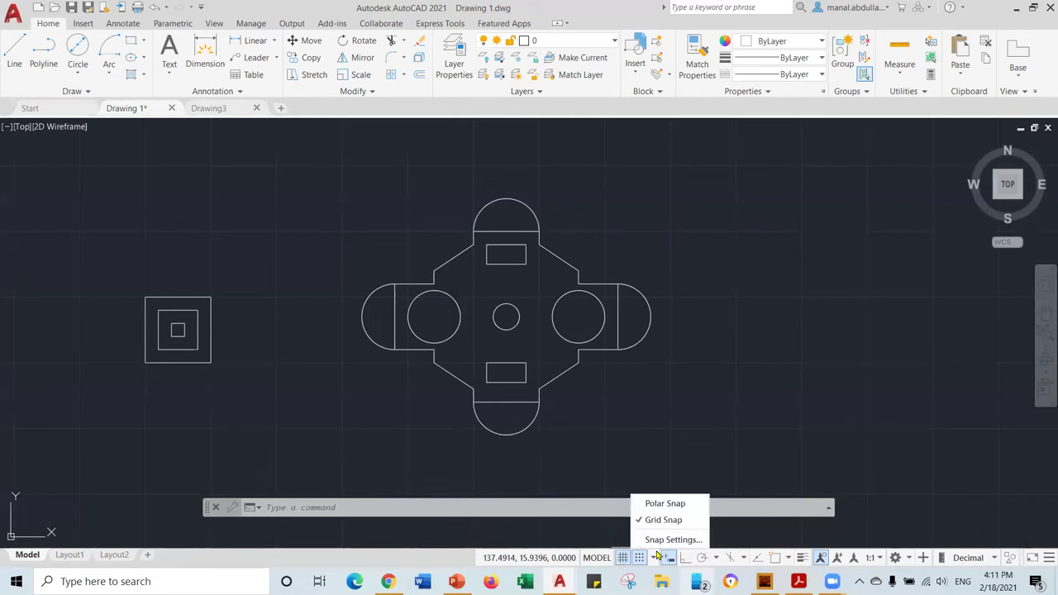
pyautogui.click(655, 540)
pyautogui.click(691, 135)
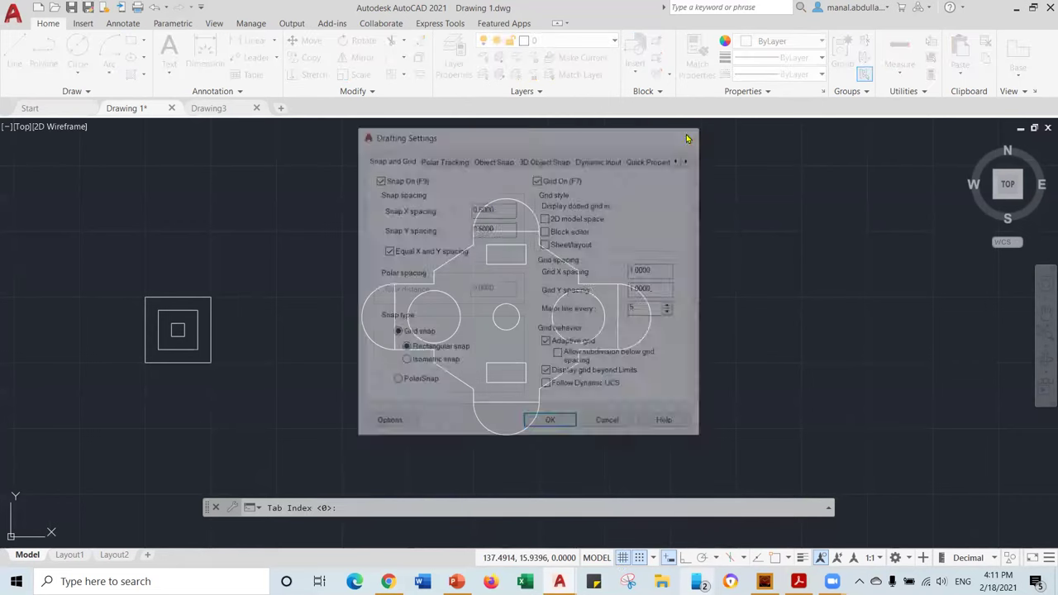
pyautogui.moveTo(633, 322)
pyautogui.mouseDown(button='middle')
pyautogui.moveTo(650, 319)
pyautogui.moveTo(545, 314)
pyautogui.moveTo(521, 296)
pyautogui.mouseUp(button='middle')
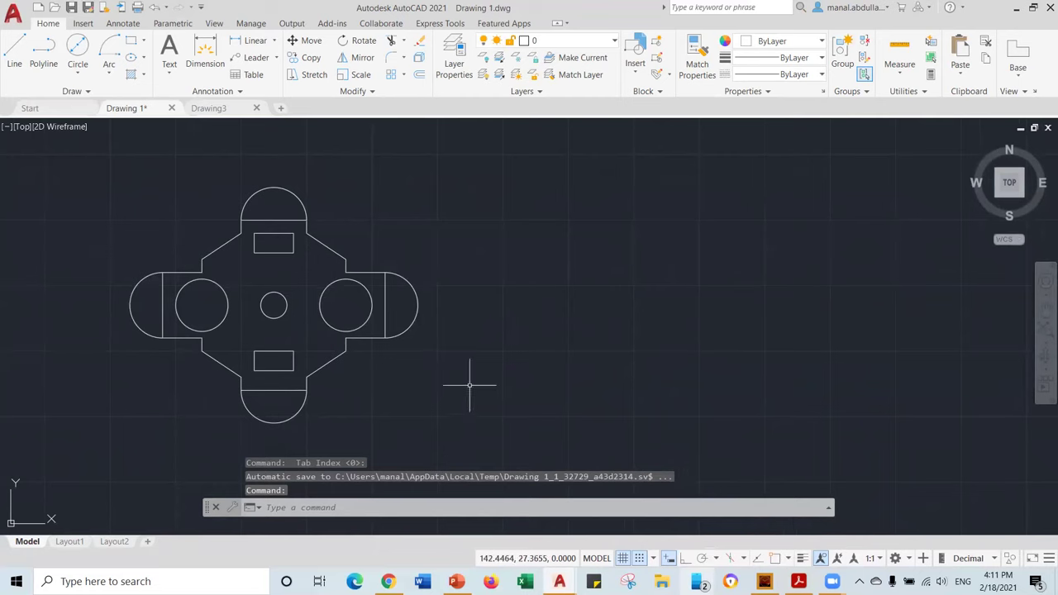
pyautogui.click(640, 559)
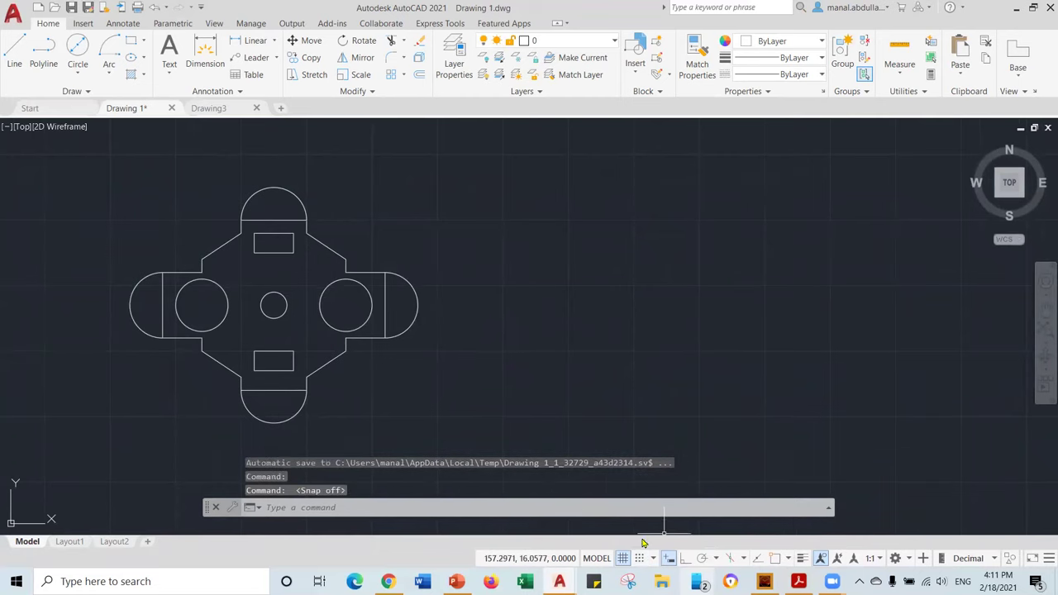
# - Draw two connected freehand lines in the empty area right of the figure, one roughly horizontal and one roughly vertical
pyautogui.click(15, 51)
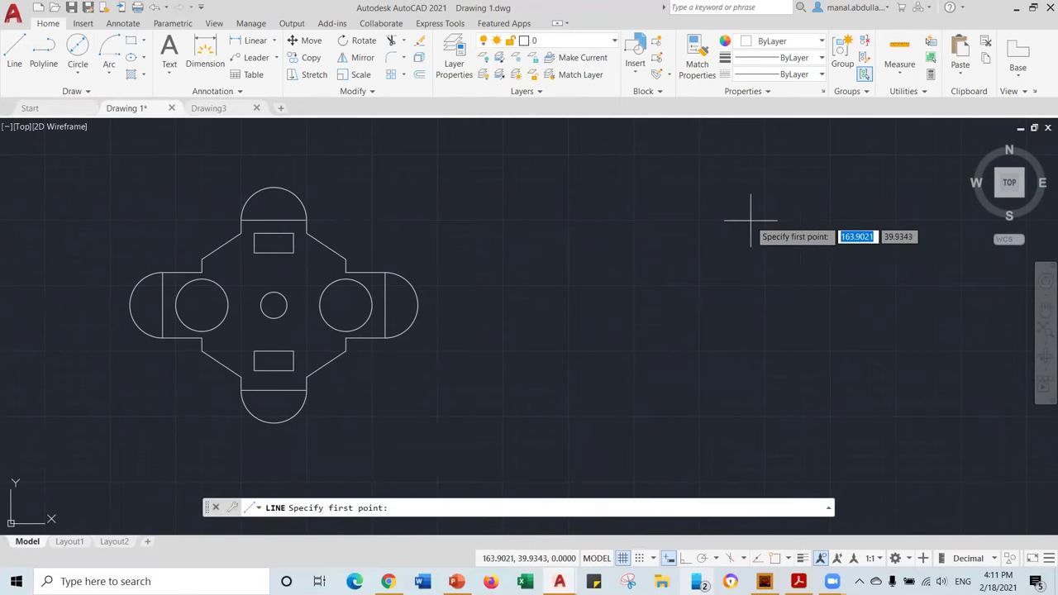
pyautogui.click(751, 221)
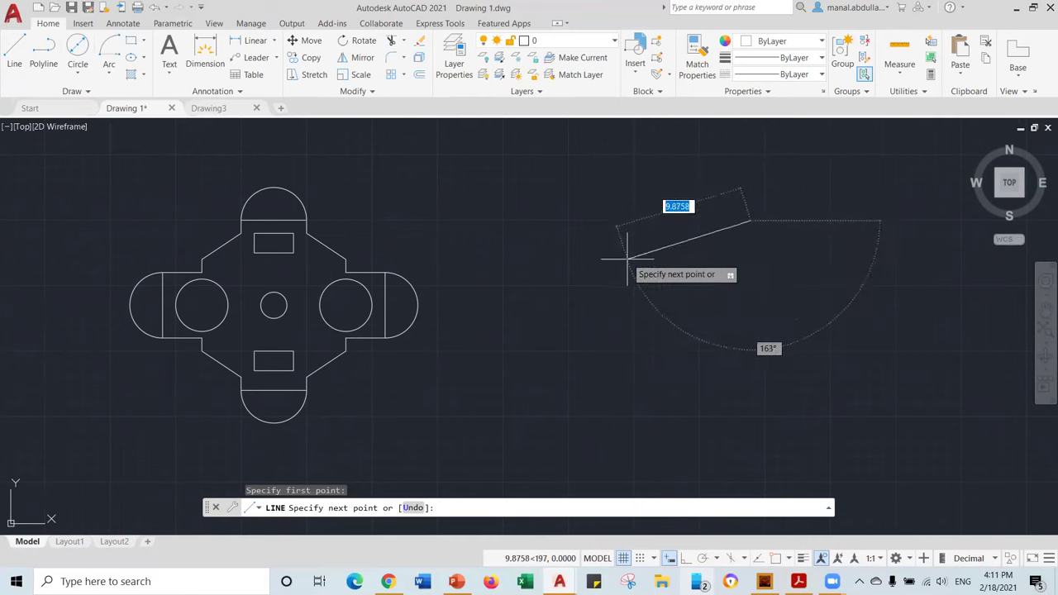
pyautogui.click(606, 213)
pyautogui.click(615, 284)
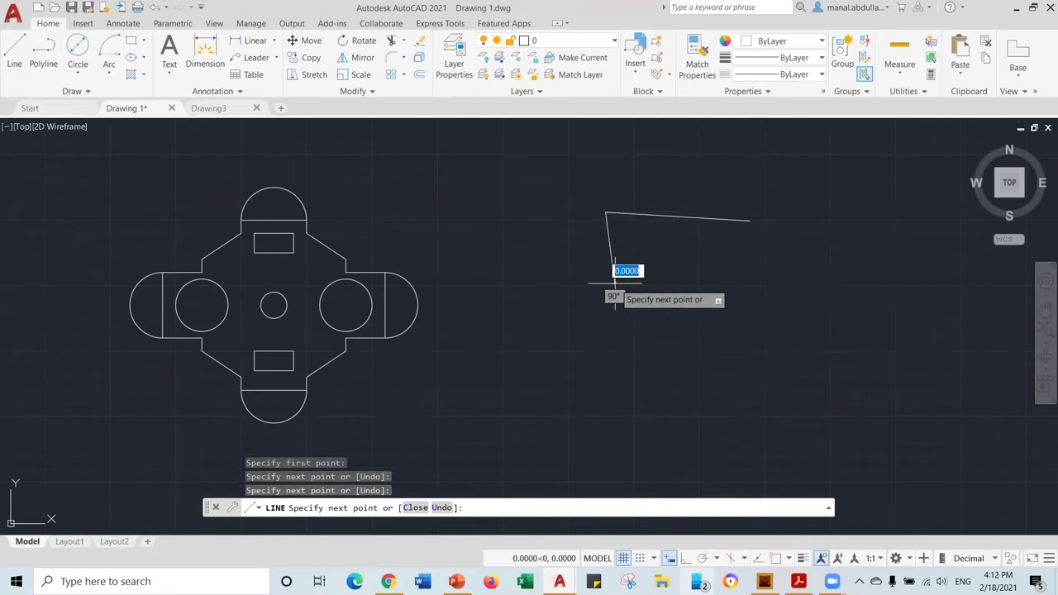
pyautogui.press('Return')
# - Erase the two slanted freehand lines right of the figure
pyautogui.click(735, 187)
pyautogui.click(581, 296)
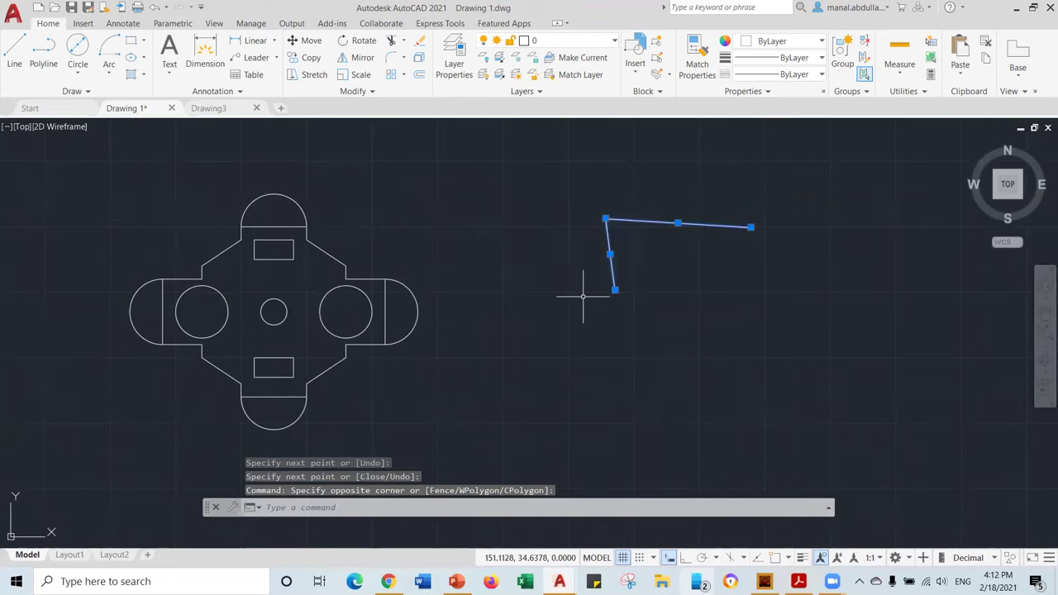
pyautogui.press('Delete')
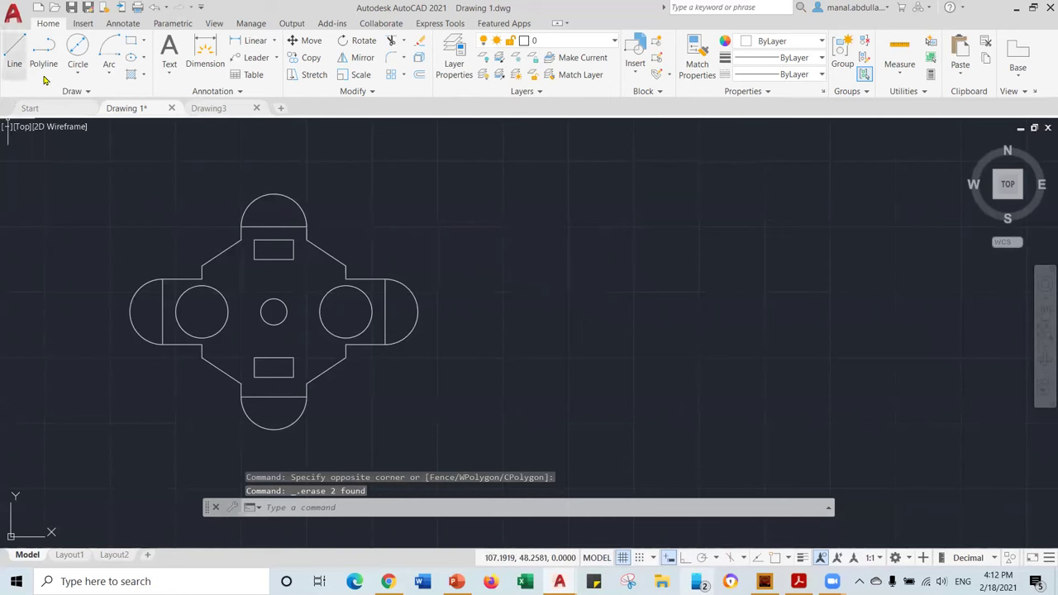
# - Turn on Ortho mode and draw a closed 10 by 10 square with the Line command in the empty area right of the figure
pyautogui.click(685, 559)
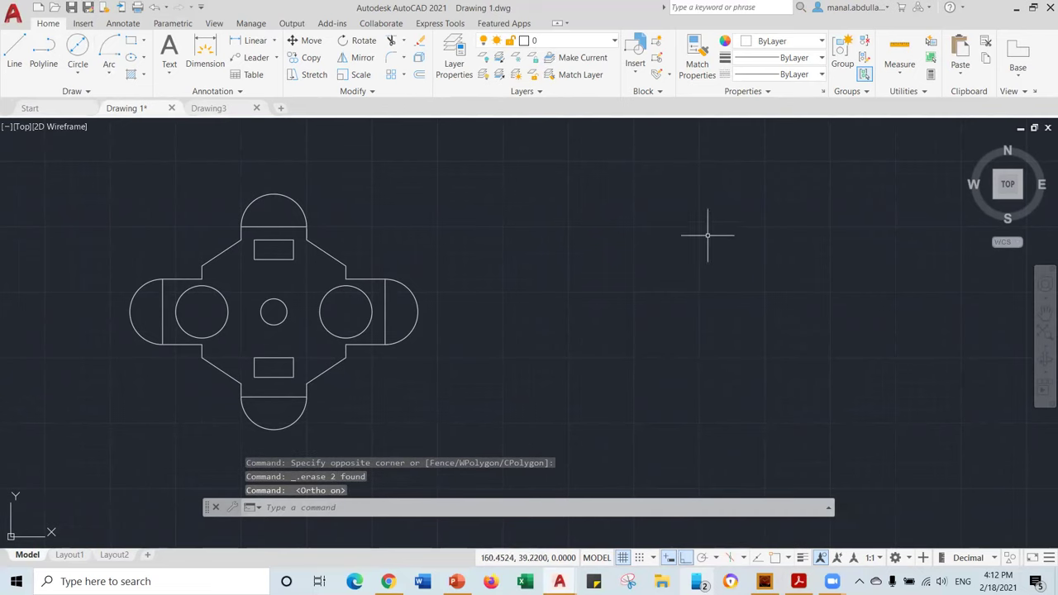
pyautogui.click(10, 60)
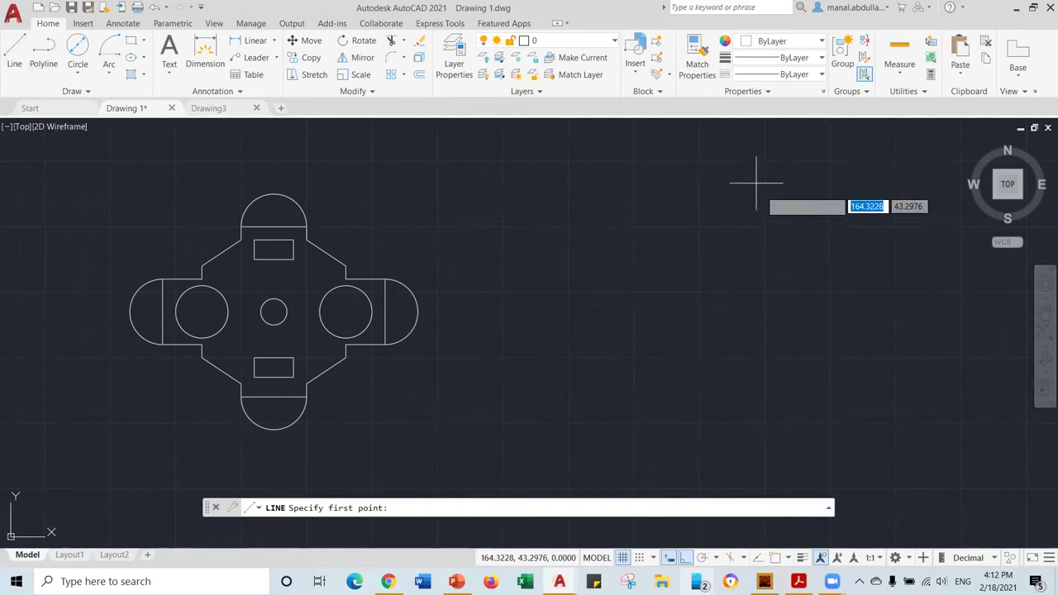
pyautogui.click(763, 228)
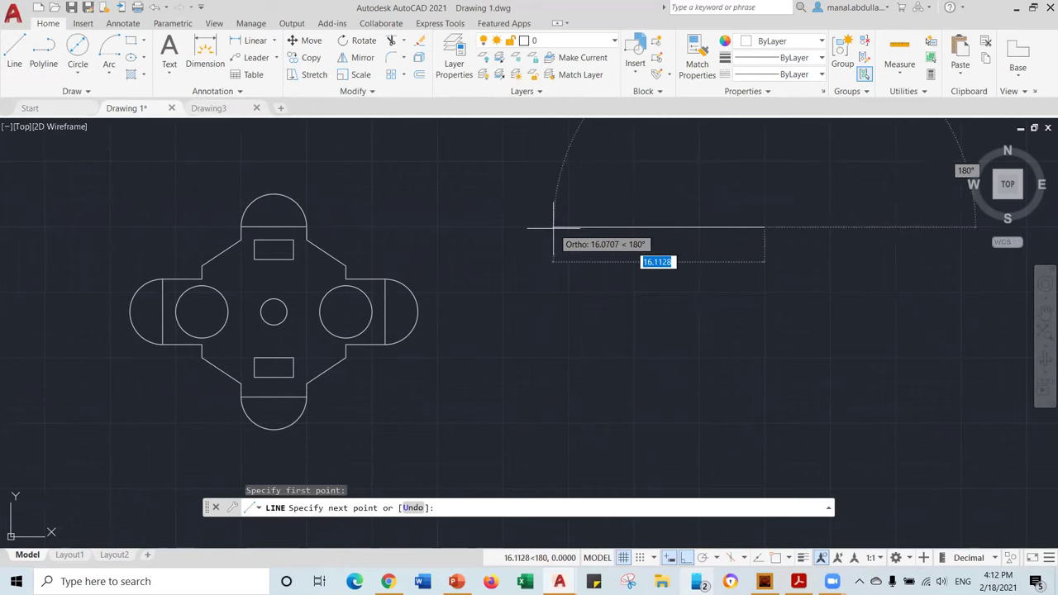
pyautogui.write('10')
pyautogui.press('Return')
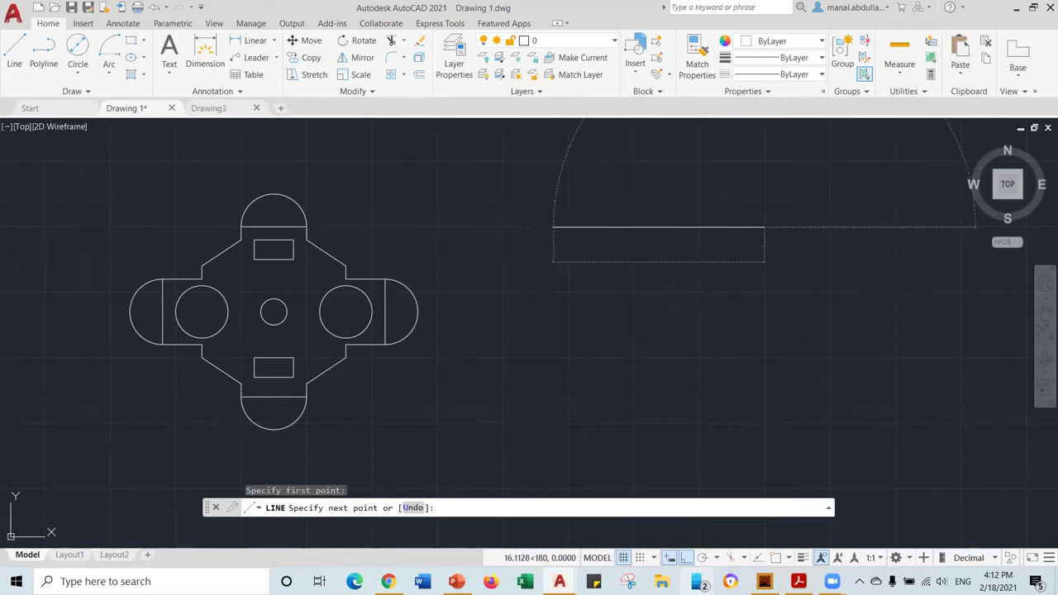
pyautogui.write('10')
pyautogui.press('Return')
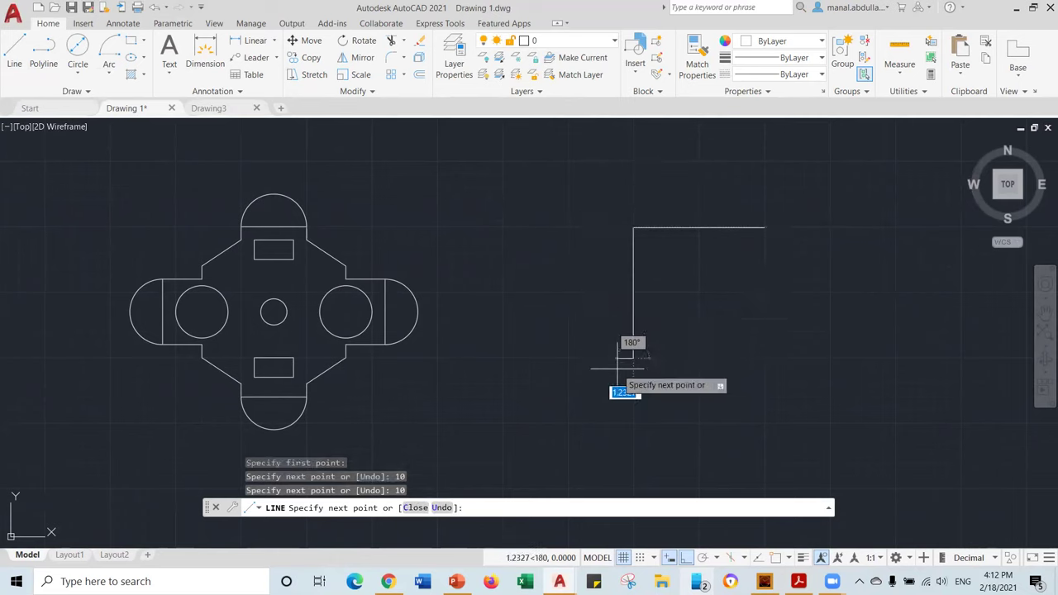
pyautogui.write('10')
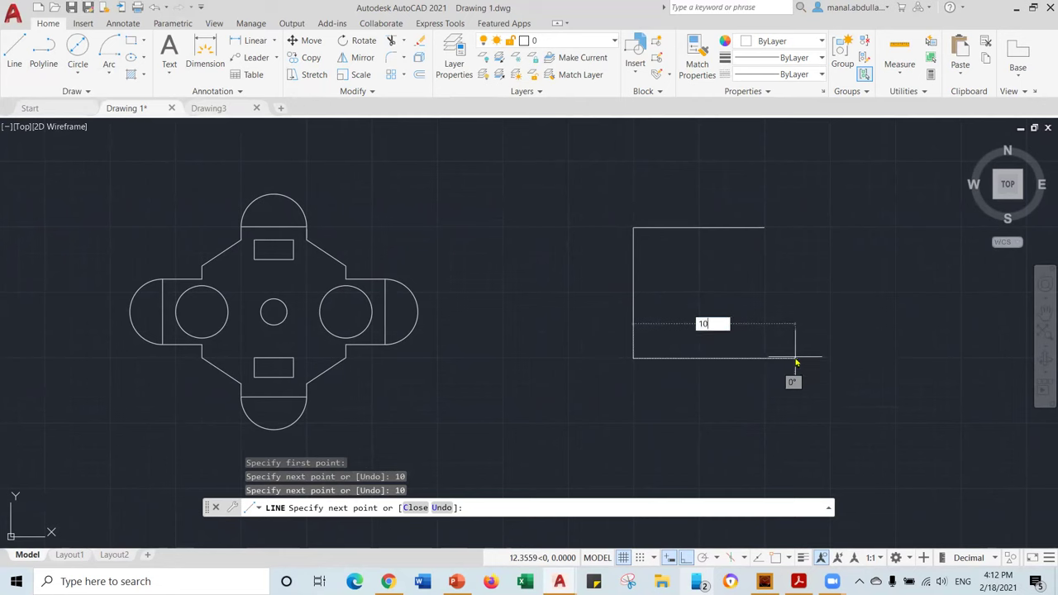
pyautogui.press('Return')
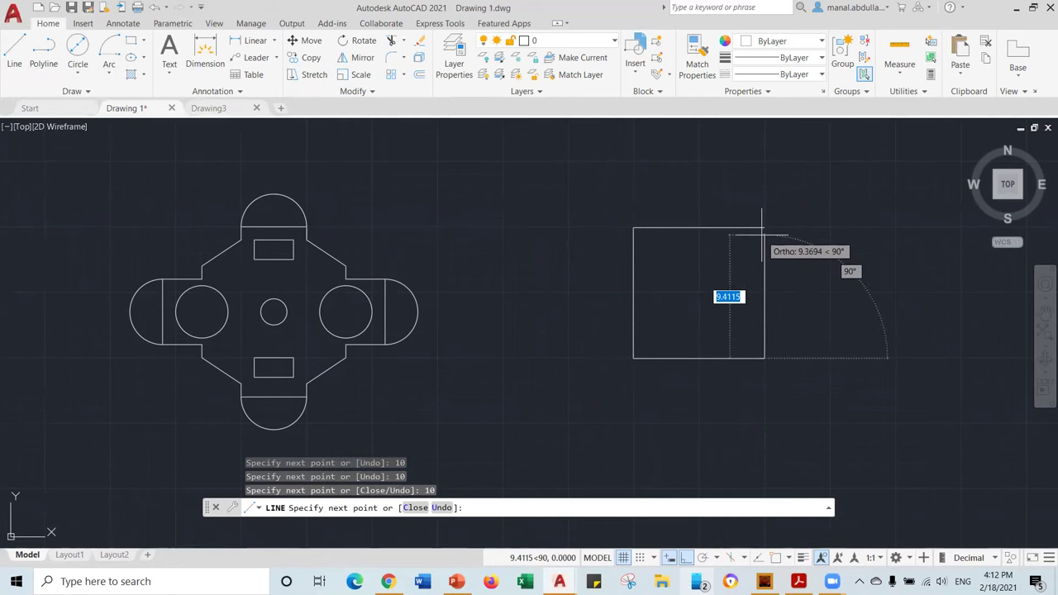
pyautogui.write('c')
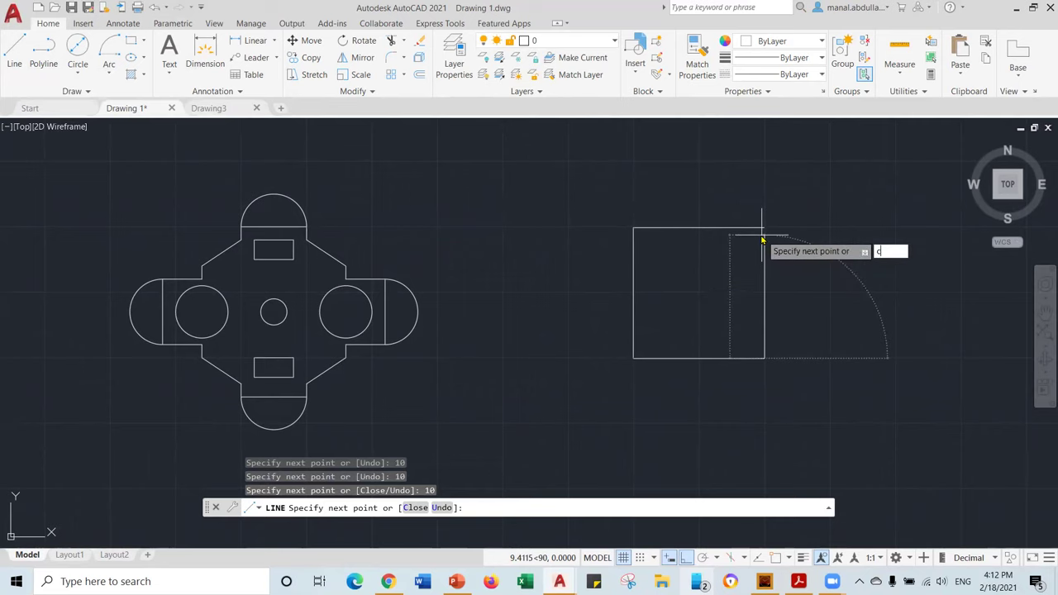
pyautogui.press('Return')
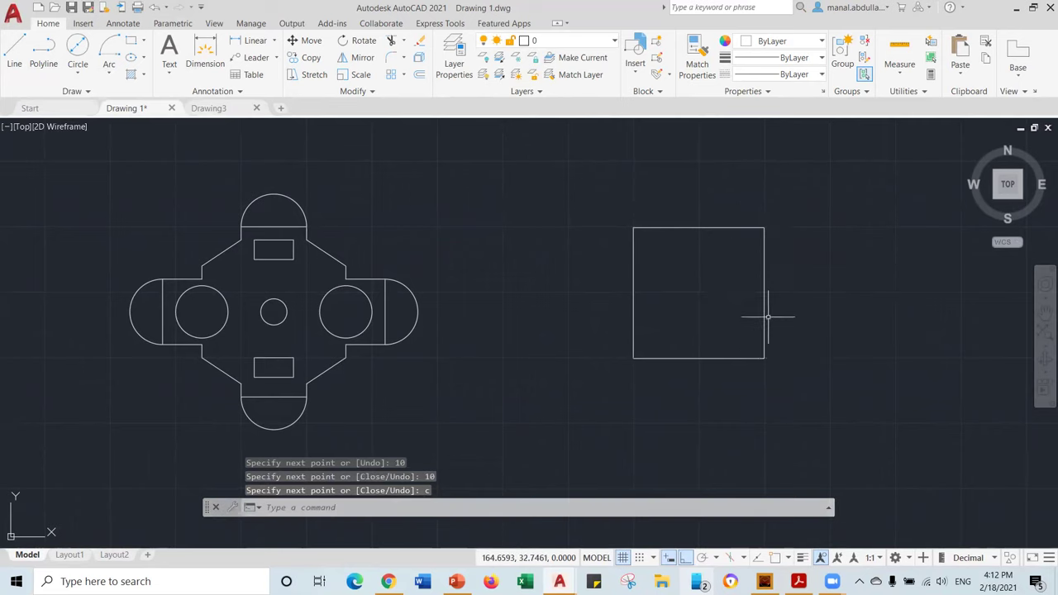
# - Turn on object snap and disable the Extension, Intersection, Center and Midpoint snaps, keeping only Endpoint
pyautogui.moveTo(808, 328); pyautogui.dragTo(473, 349, button='middle')
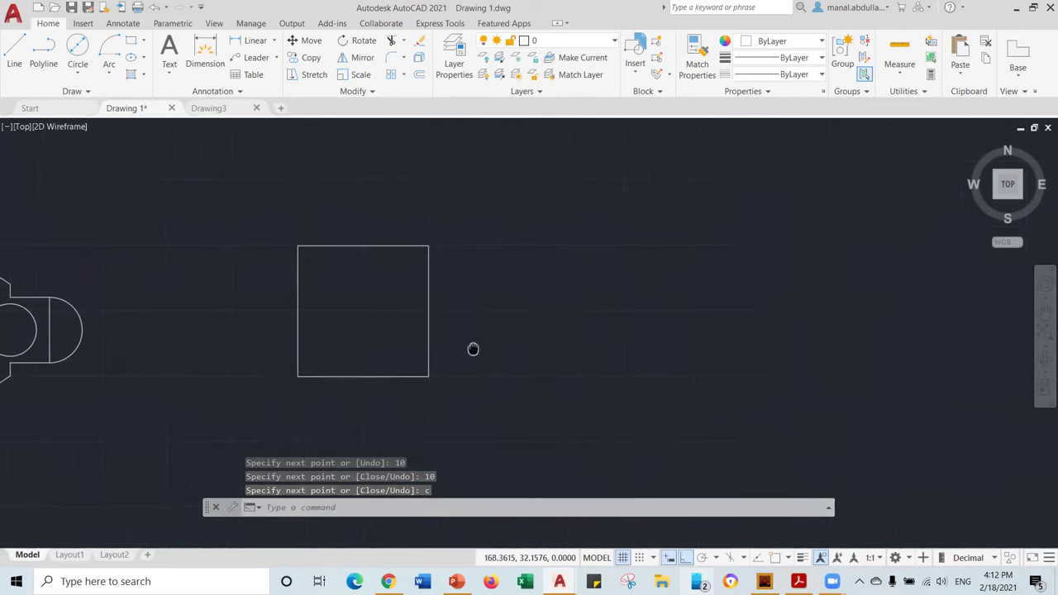
pyautogui.click(775, 561)
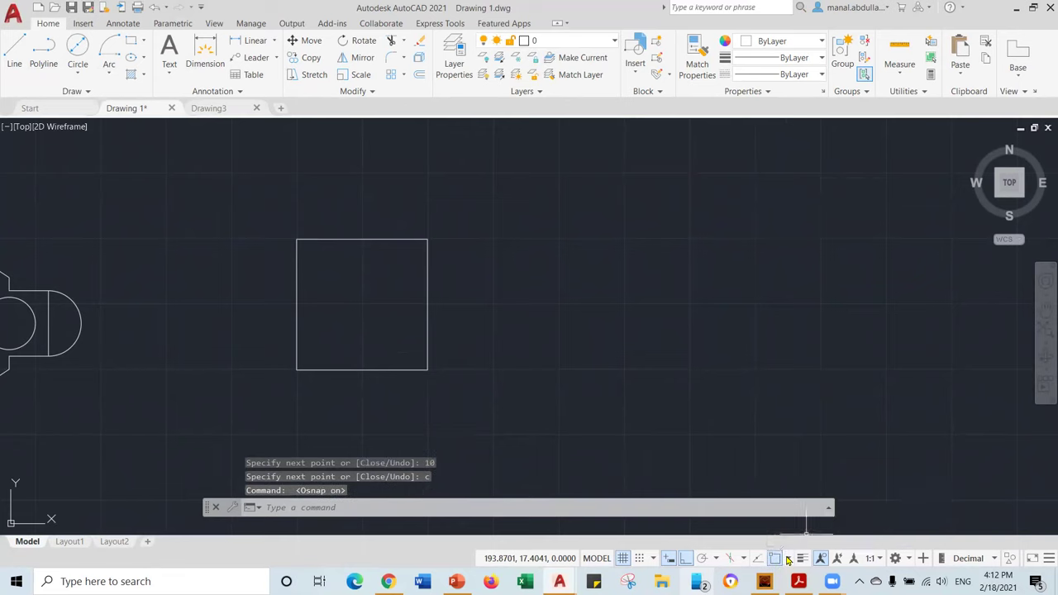
pyautogui.click(788, 560)
pyautogui.click(778, 420)
pyautogui.click(777, 404)
pyautogui.click(775, 336)
pyautogui.click(778, 322)
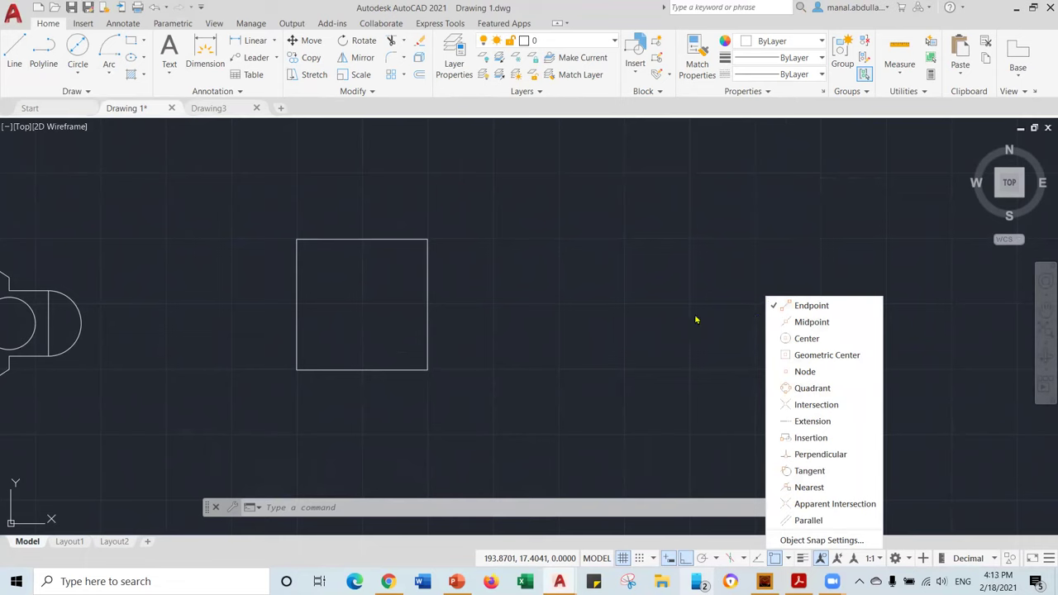
pyautogui.click(748, 315)
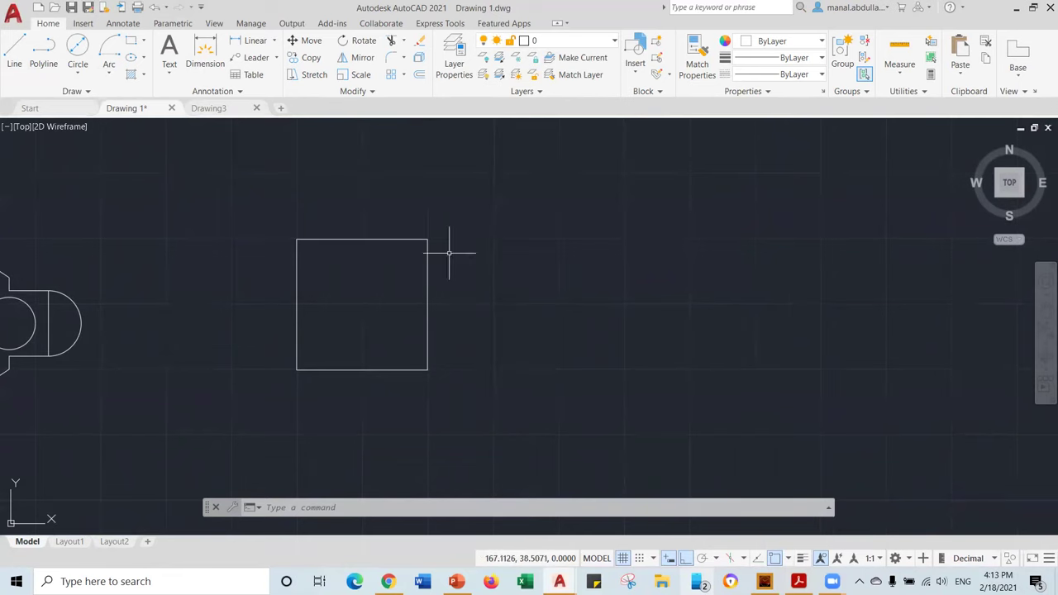
# - Draw a 20 by 10 rectangle with the Line command, attached to the square's right side and snapped to its corner endpoints
pyautogui.click(14, 56)
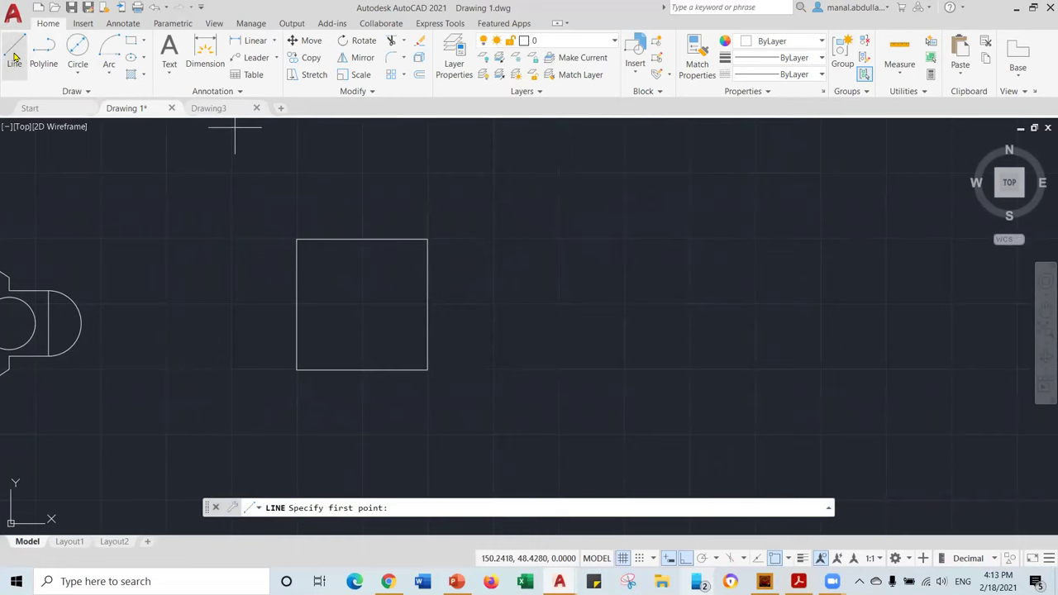
pyautogui.click(427, 239)
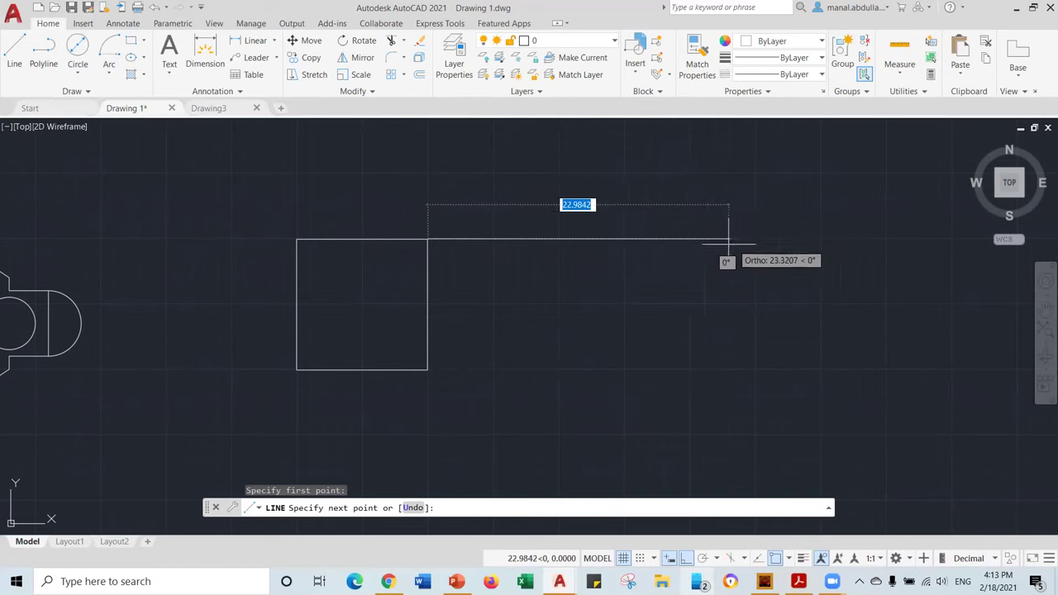
pyautogui.write('20')
pyautogui.press('Return')
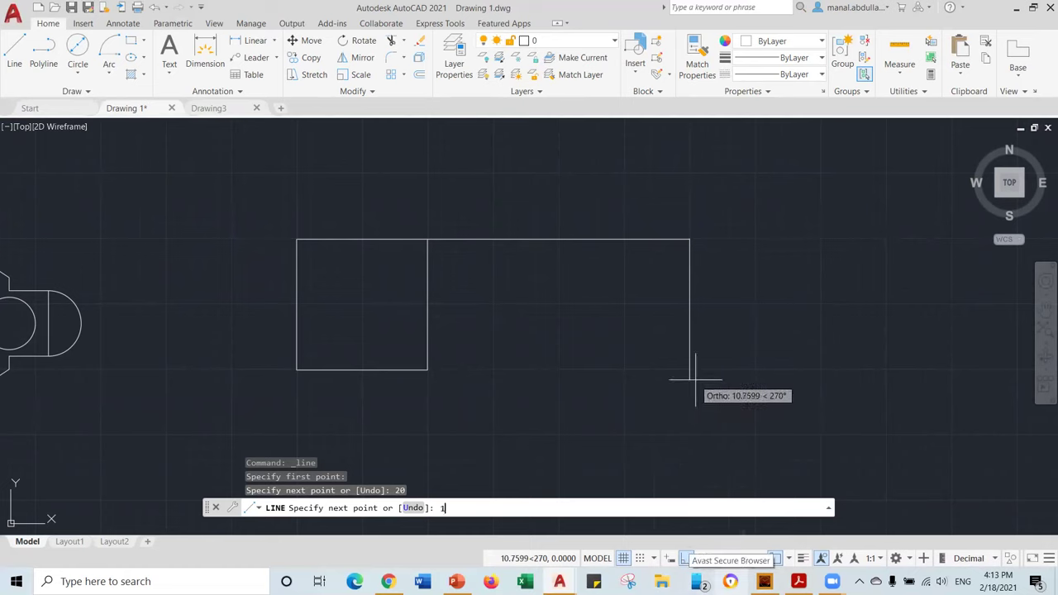
pyautogui.press('Return')
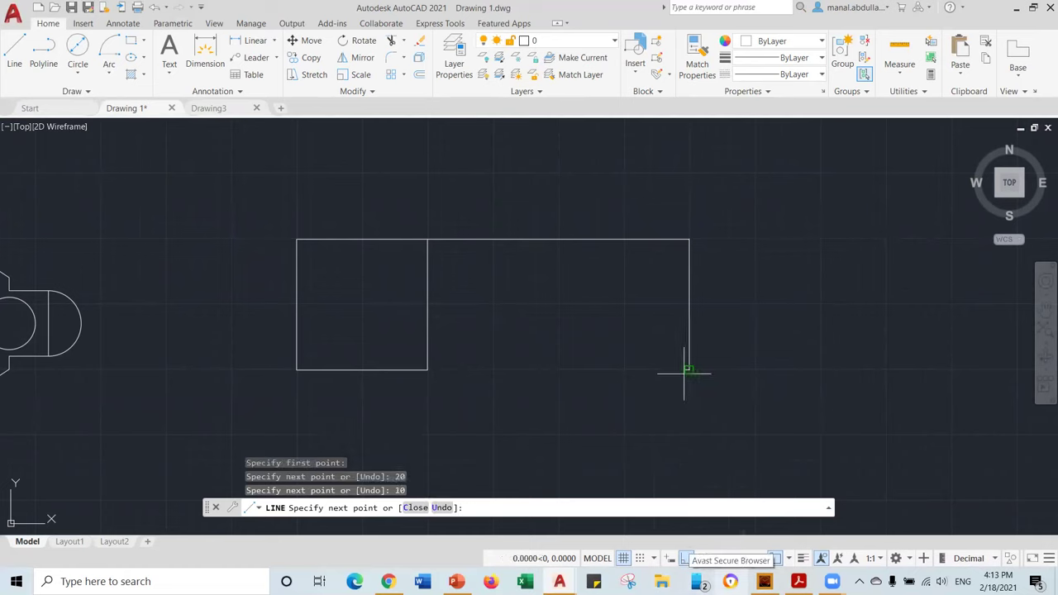
pyautogui.click(427, 369)
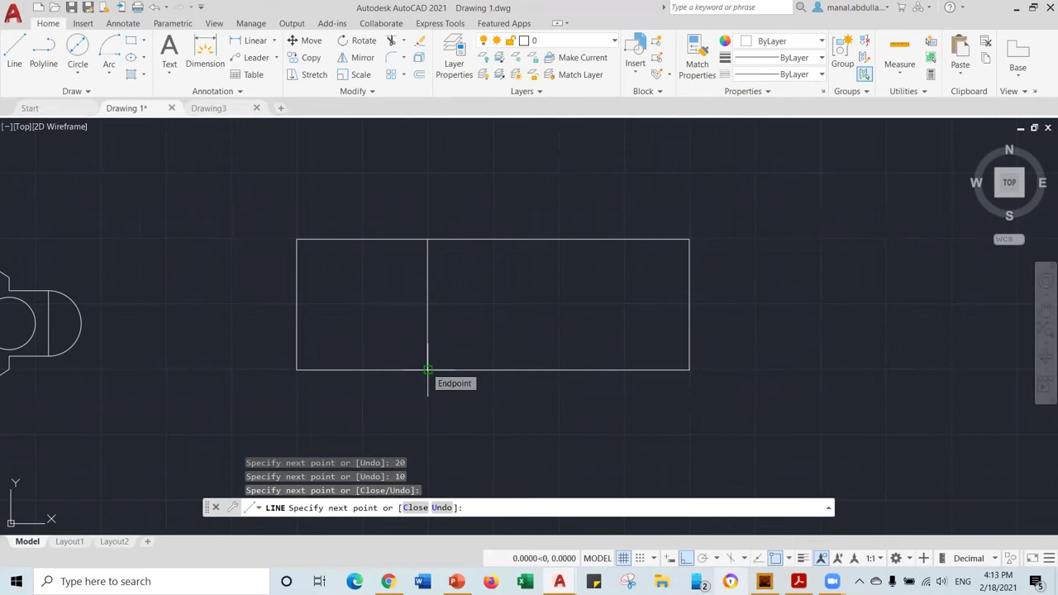
pyautogui.press('Return')
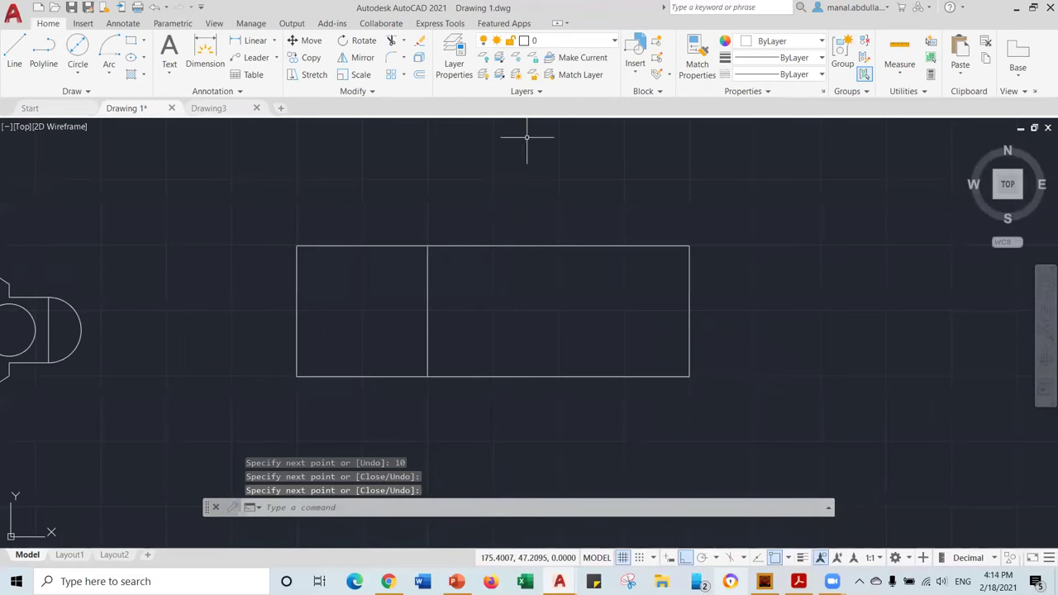
# - Draw a circle of radius 2 centred on the upper-right corner endpoint of the 20 by 10 rectangle
pyautogui.click(79, 73)
pyautogui.click(97, 97)
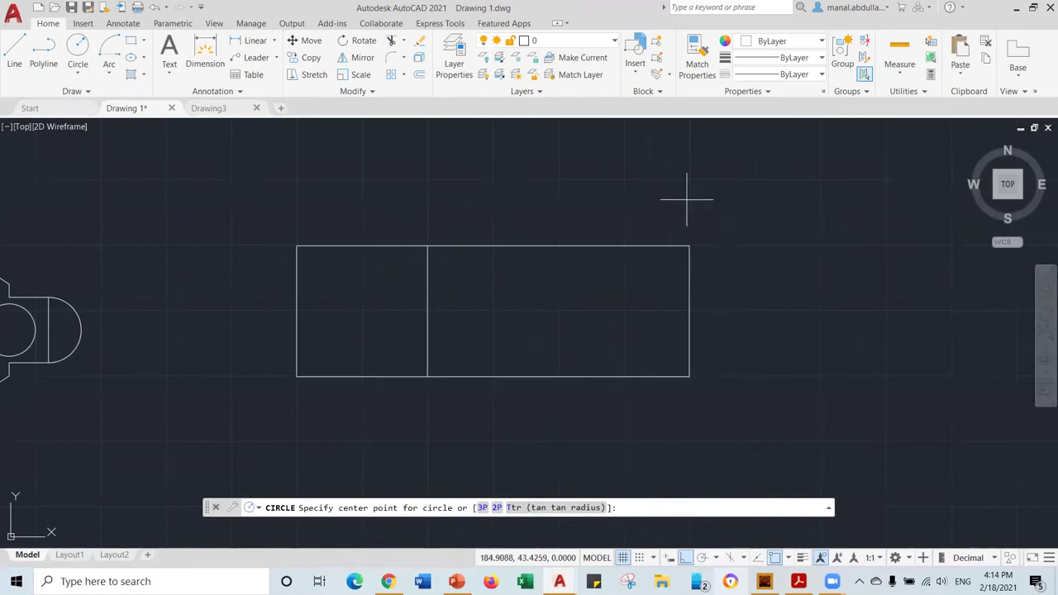
pyautogui.click(689, 246)
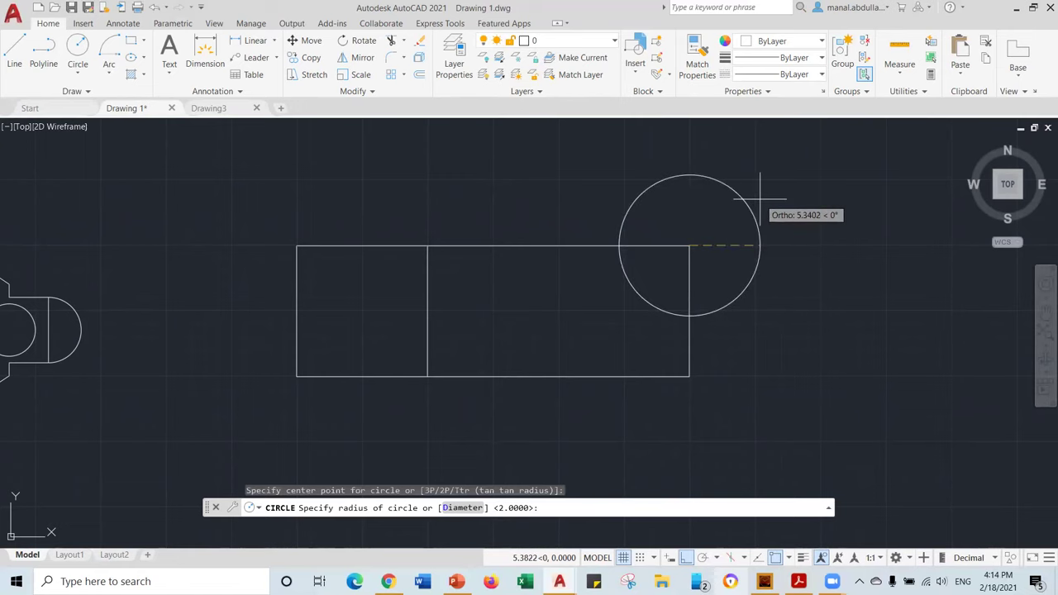
pyautogui.write('2')
pyautogui.press('Return')
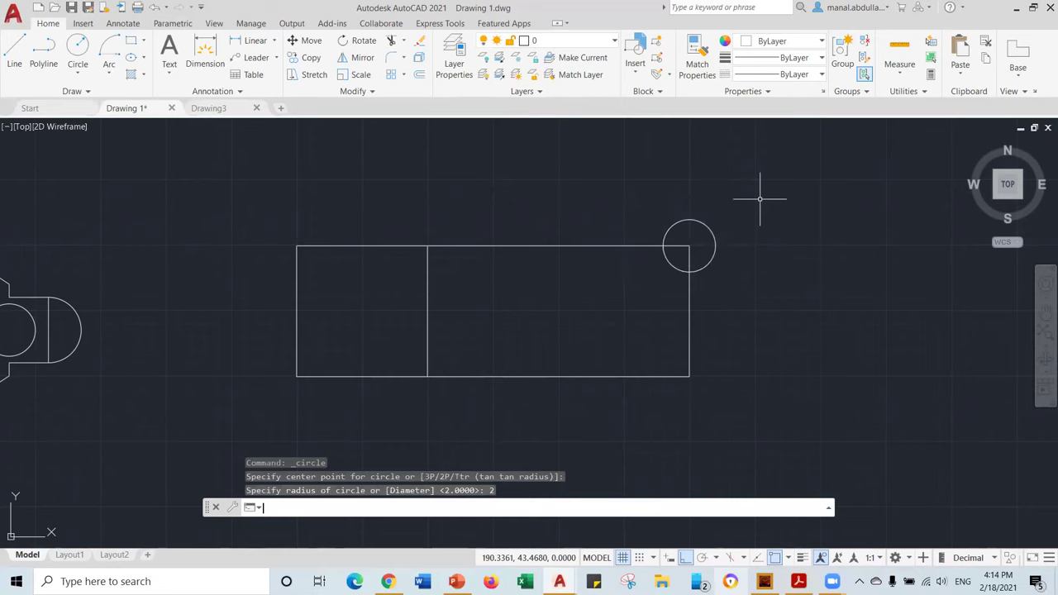
# - Draw a circle of diameter 2 centred on the upper endpoint of the edge shared by the square and rectangle
pyautogui.click(78, 73)
pyautogui.click(130, 134)
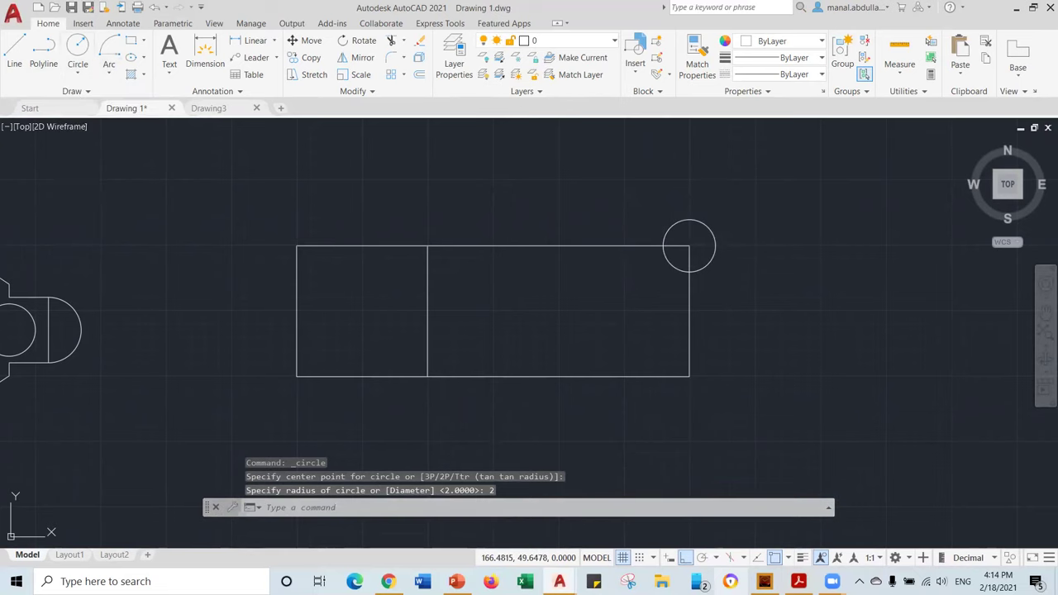
pyautogui.click(428, 246)
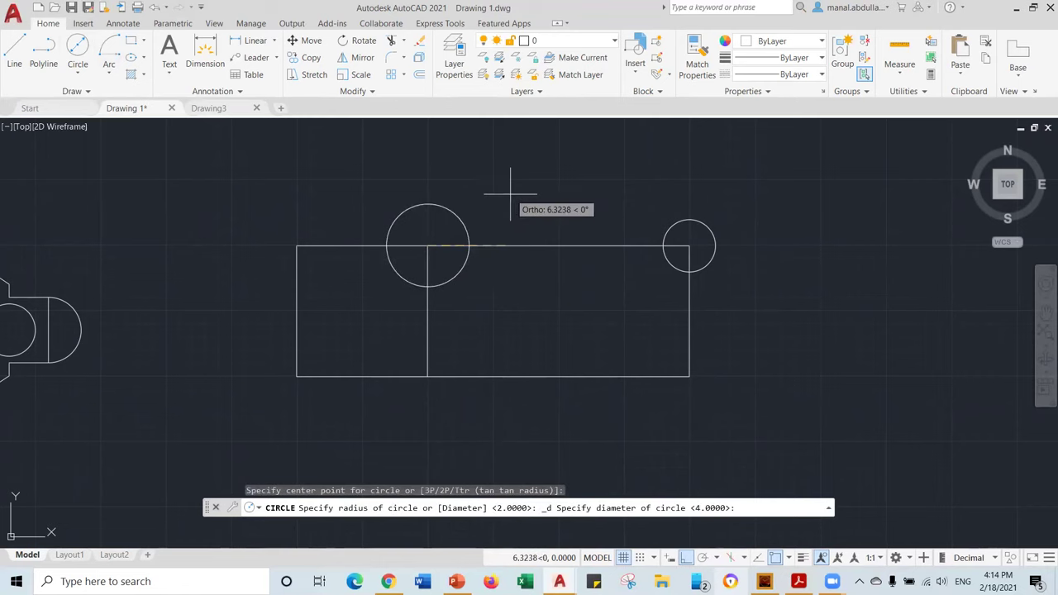
pyautogui.press('Return')
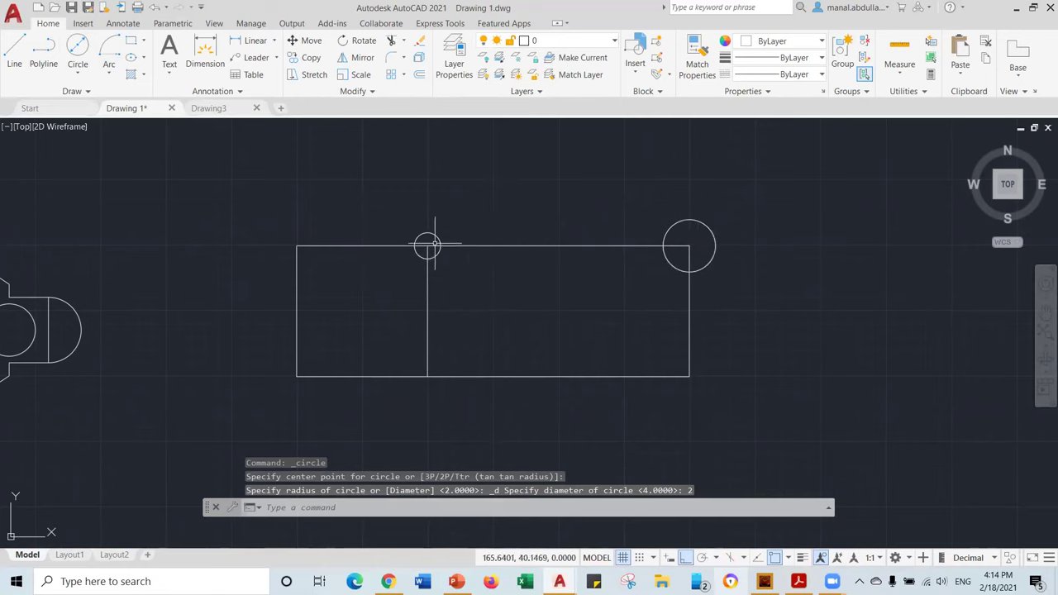
# - Draw a circle of radius 2 centred on the lower endpoint of the edge shared by the square and rectangle
pyautogui.click(77, 73)
pyautogui.click(91, 94)
pyautogui.click(427, 376)
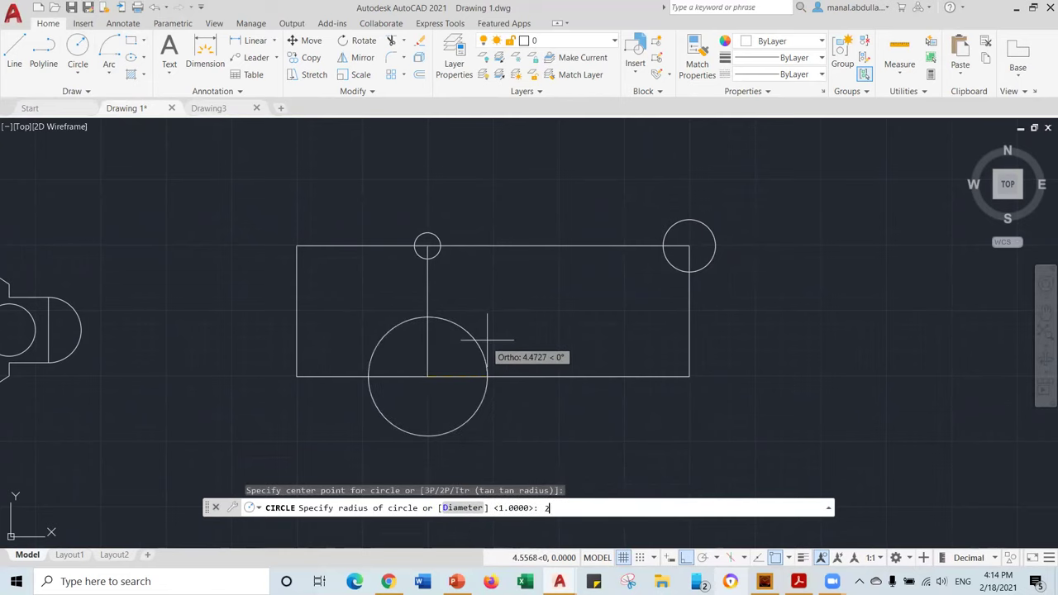
pyautogui.press('Return')
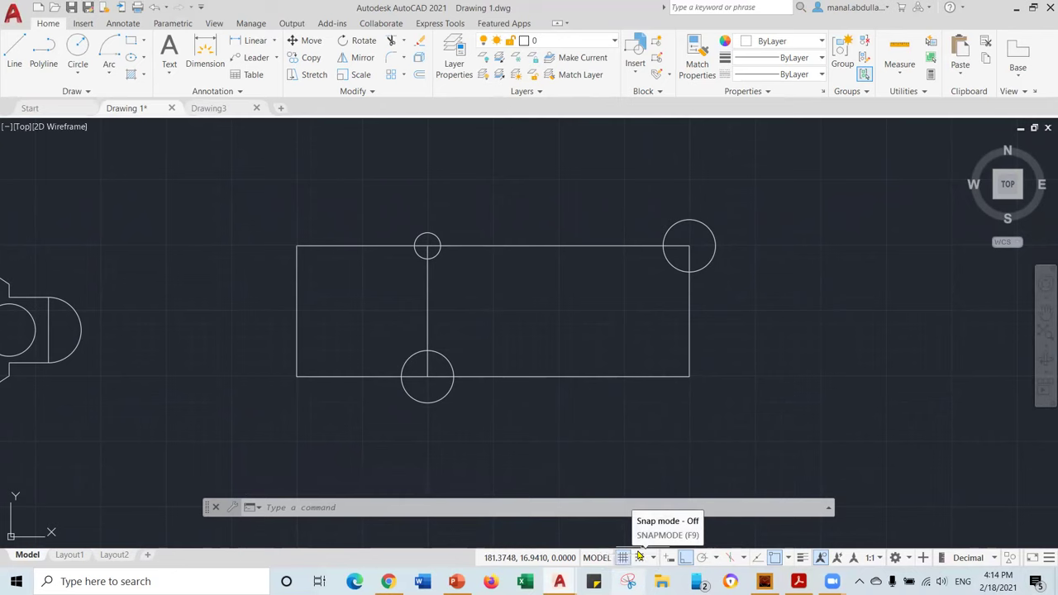
# - Review the available object snap modes and switch to the PowerPoint slide show to check the topics slide
pyautogui.click(670, 558)
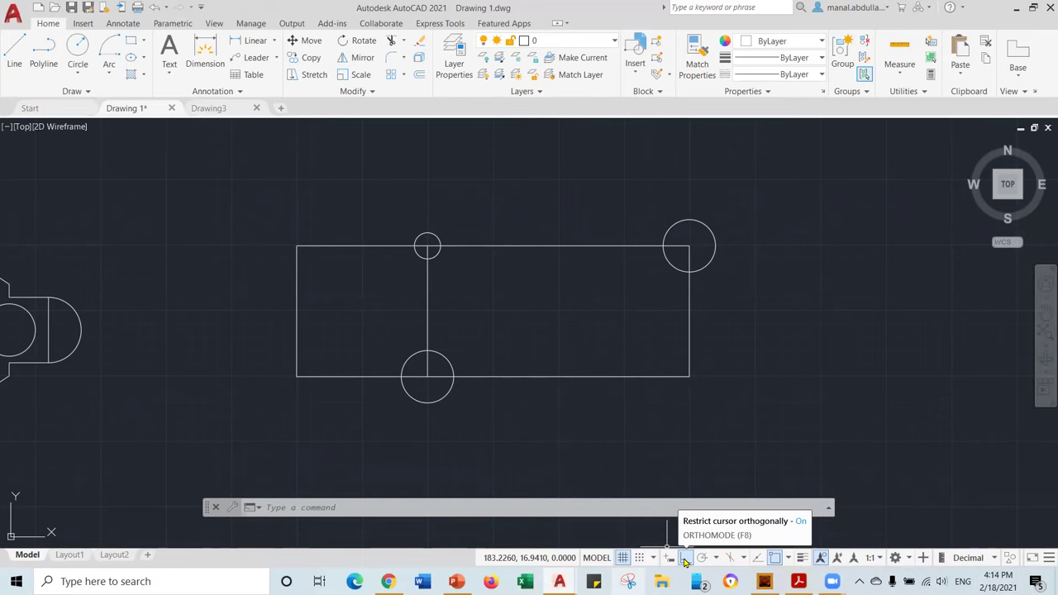
pyautogui.click(790, 559)
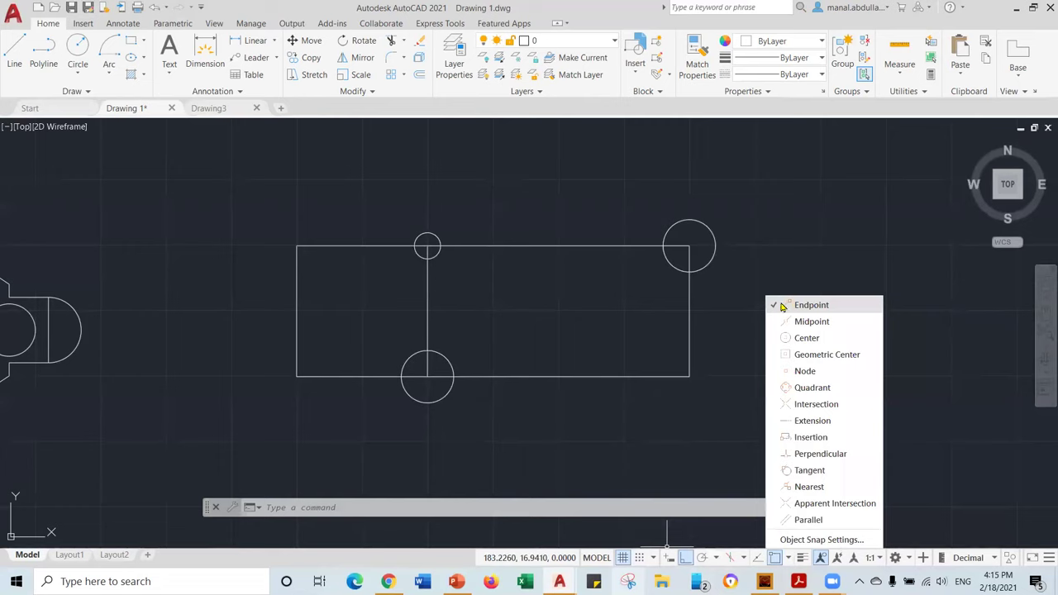
pyautogui.click(703, 408)
pyautogui.click(456, 581)
pyautogui.scroll(3, 562, 420)
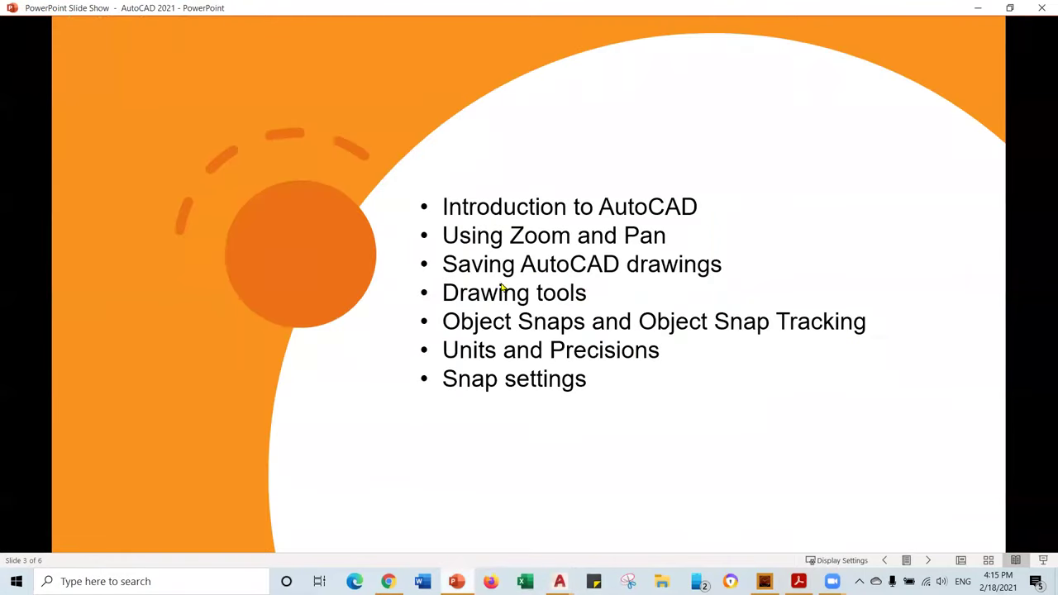
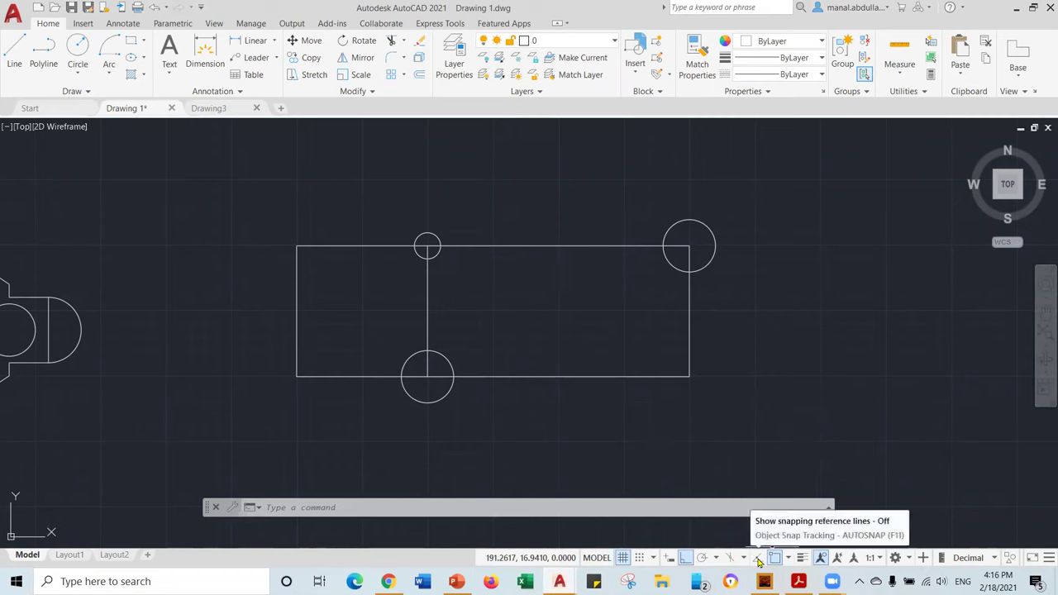
# - Turn on Object Snap Tracking and draw a closed 10 by 10 square starting about 9 units right of the rectangle's upper-right corner, level with it
pyautogui.click(758, 559)
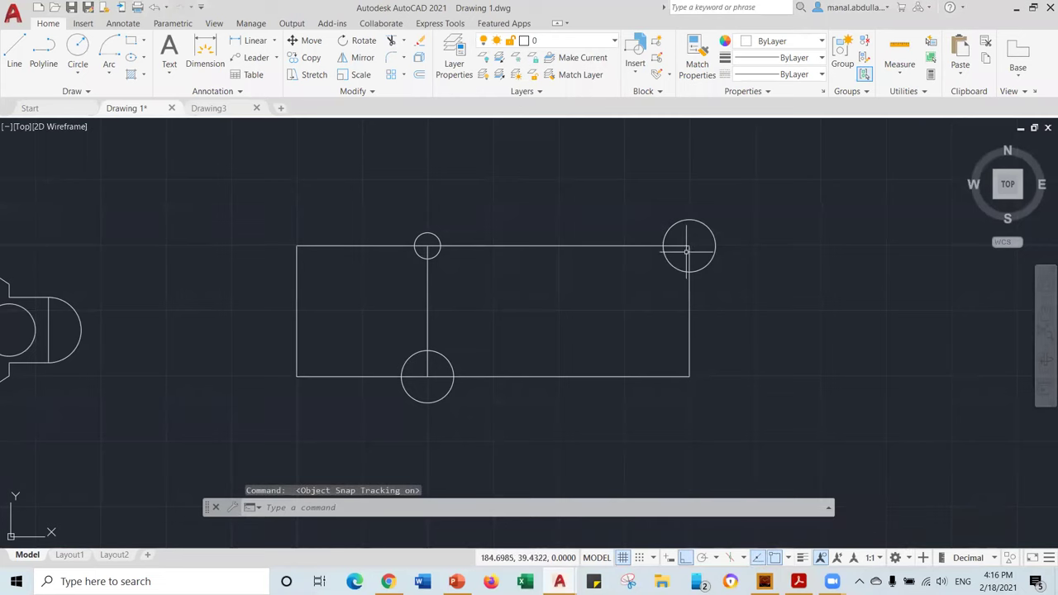
pyautogui.click(12, 58)
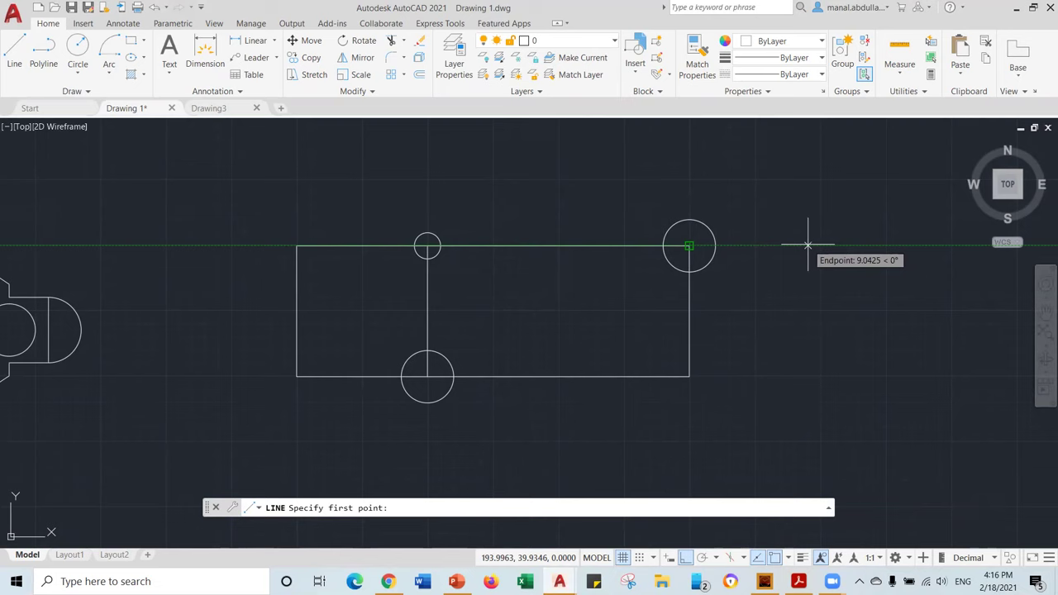
pyautogui.click(808, 245)
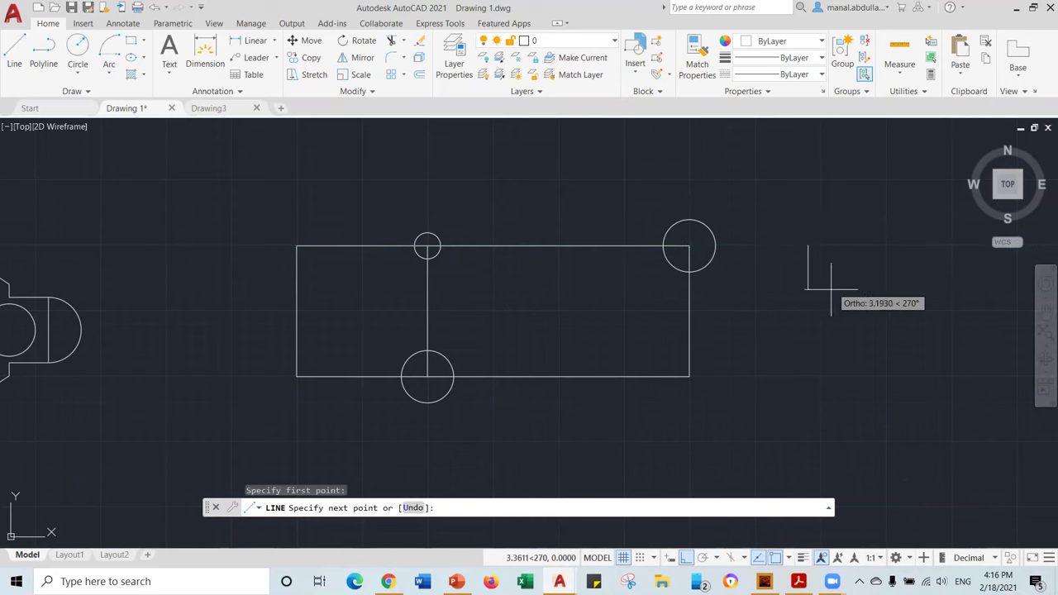
pyautogui.write('10')
pyautogui.press('Return')
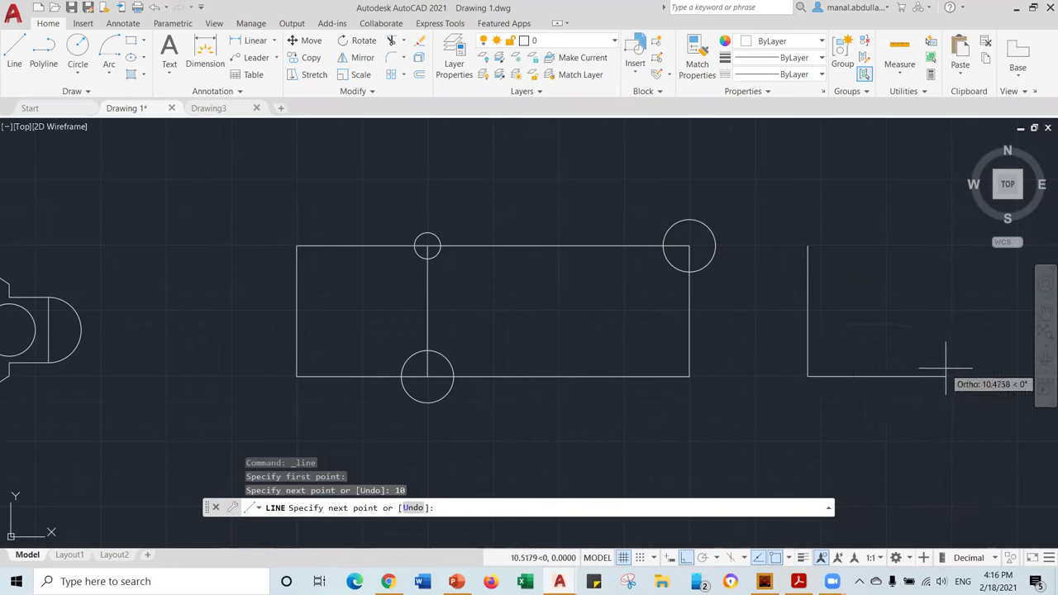
pyautogui.write('10')
pyautogui.press('Return')
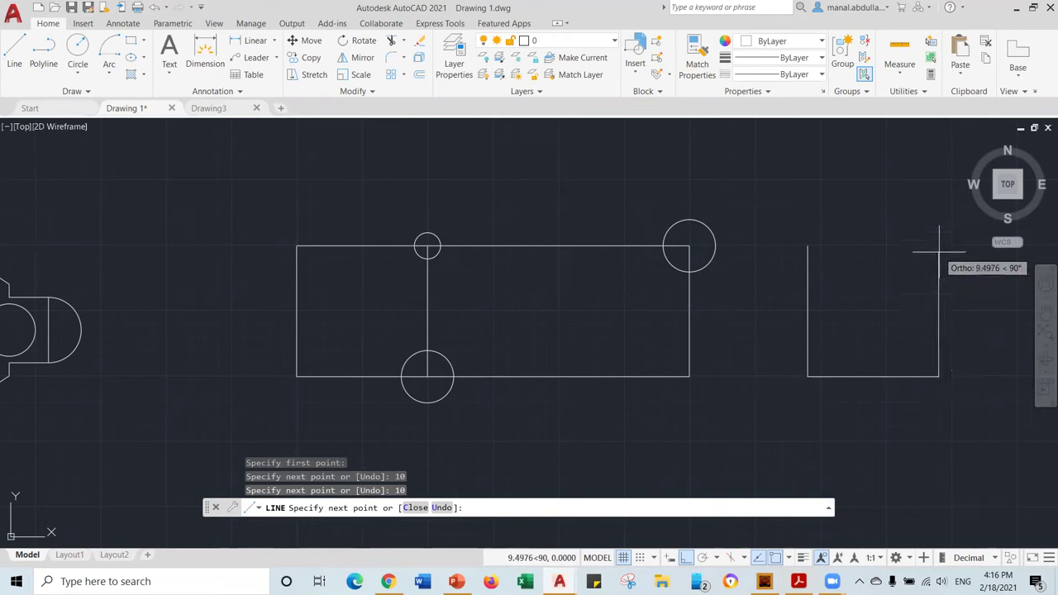
pyautogui.write('10')
pyautogui.press('Return')
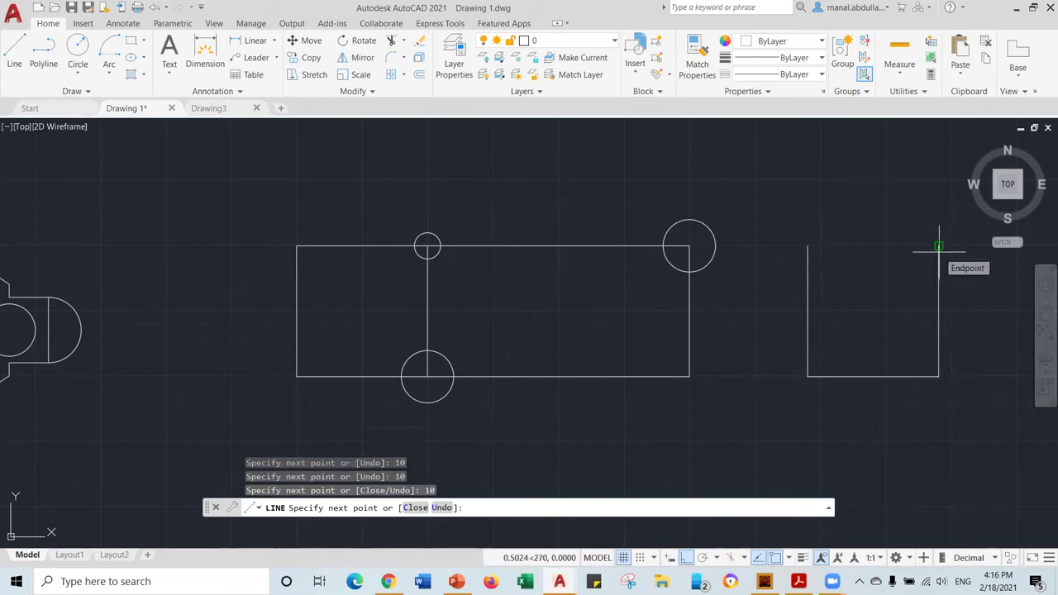
pyautogui.write('c')
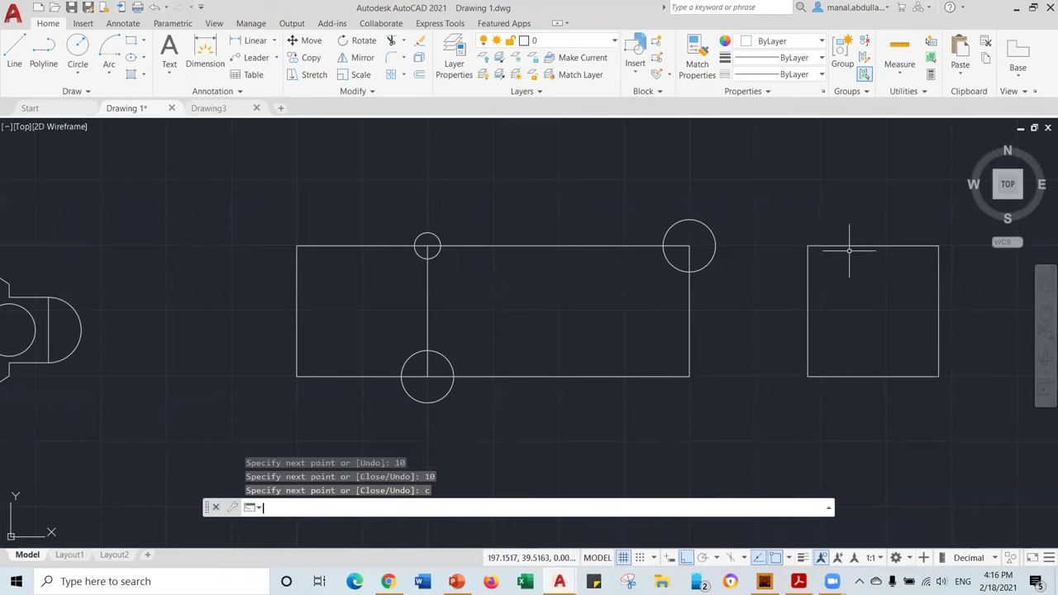
pyautogui.press('Return')
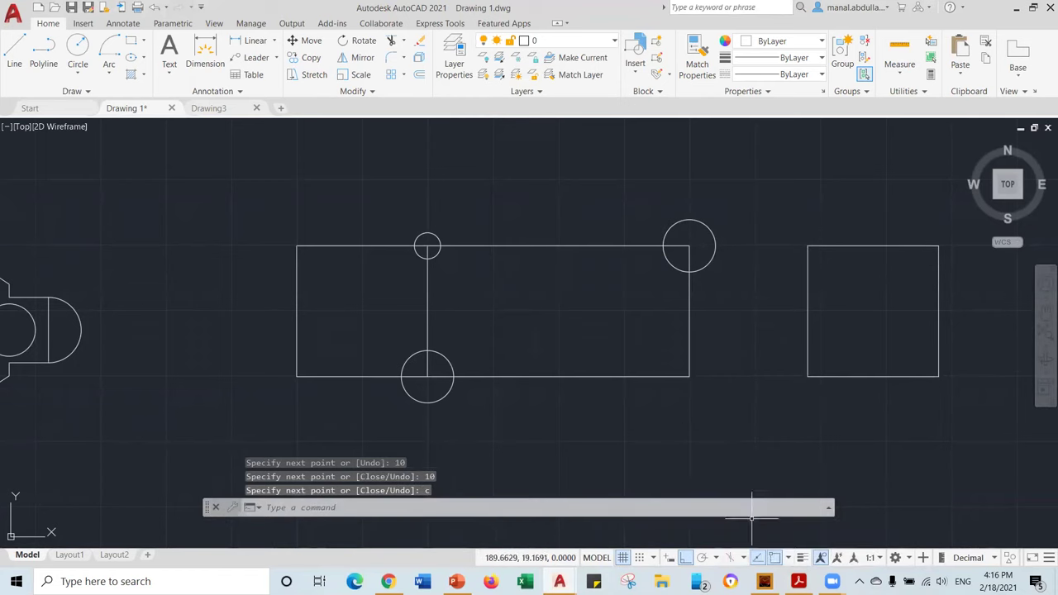
pyautogui.click(759, 558)
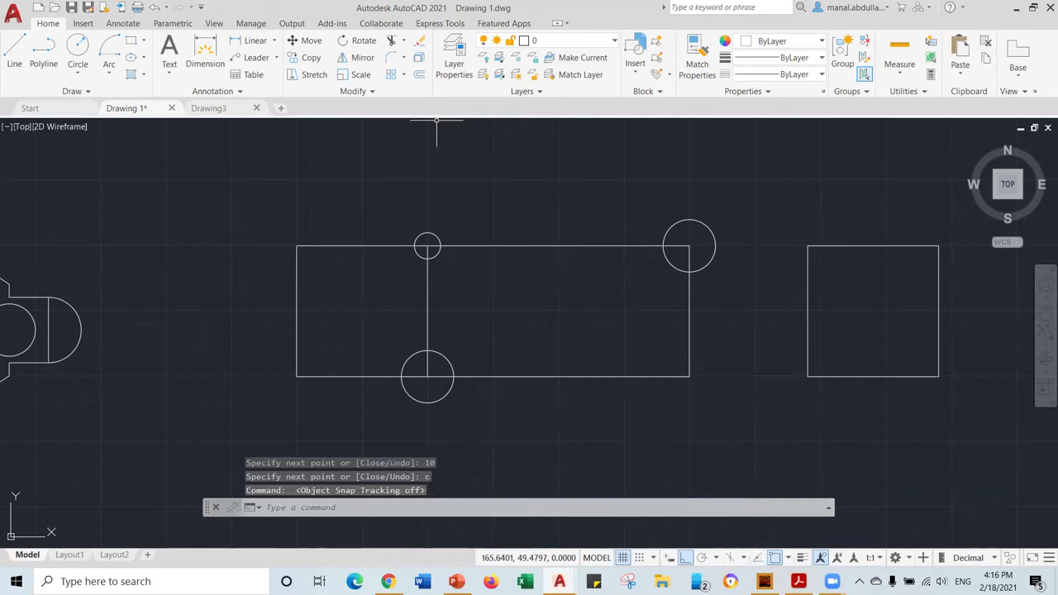
pyautogui.click(14, 54)
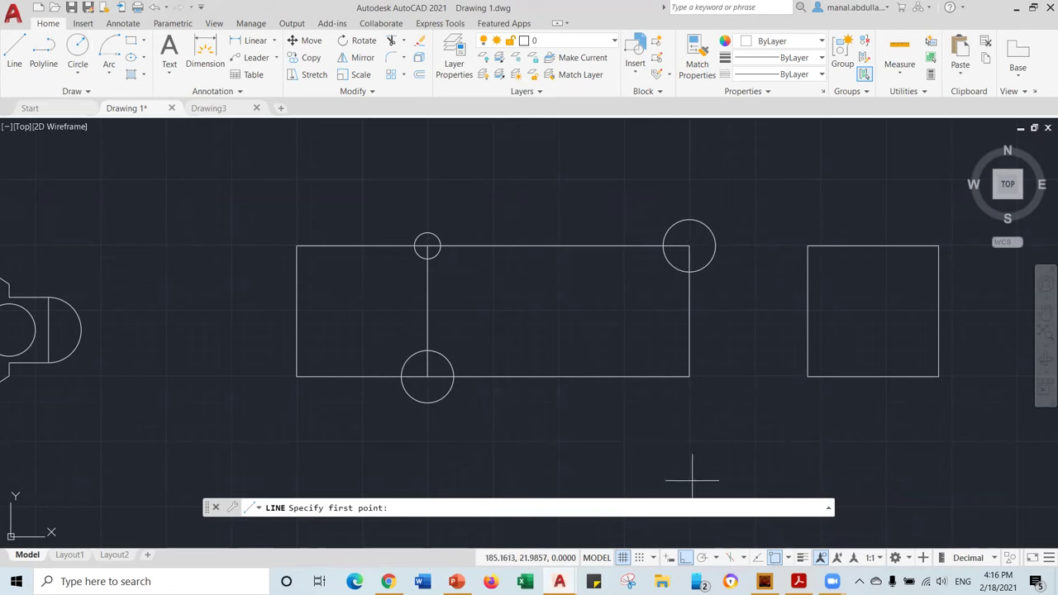
pyautogui.click(759, 558)
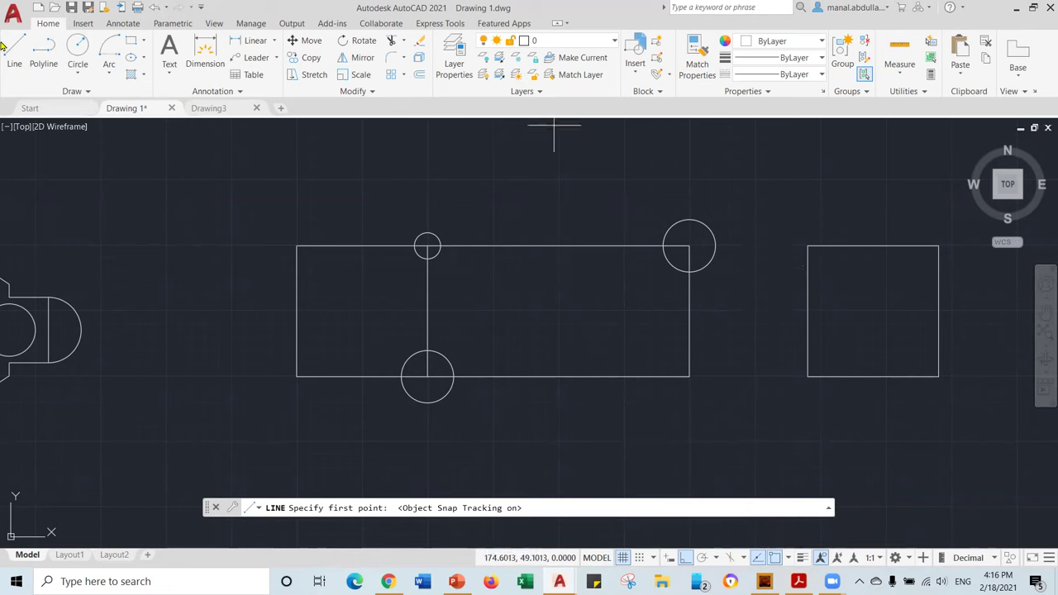
# - Draw a circle of radius 2 above the rectangle, tracking its centre vertically from the rectangle's upper-right corner
pyautogui.click(78, 73)
pyautogui.click(106, 98)
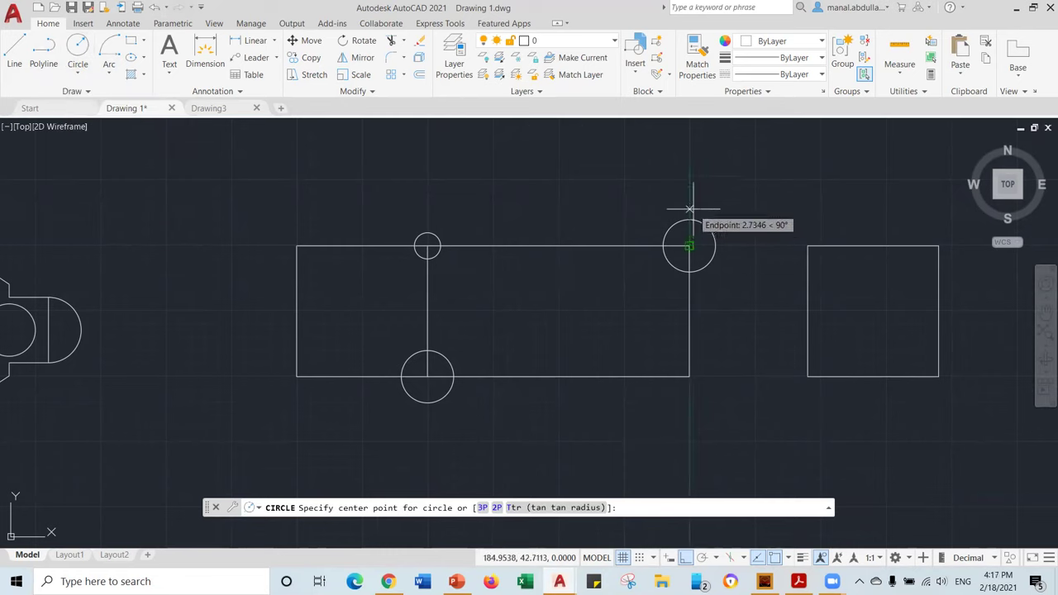
pyautogui.click(690, 150)
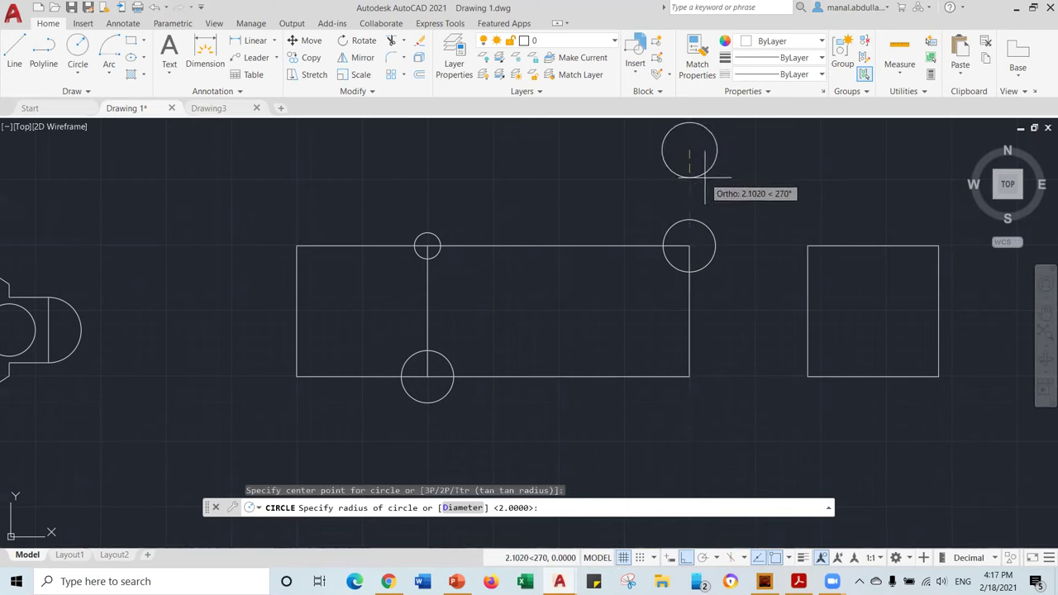
pyautogui.write('2')
pyautogui.press('Return')
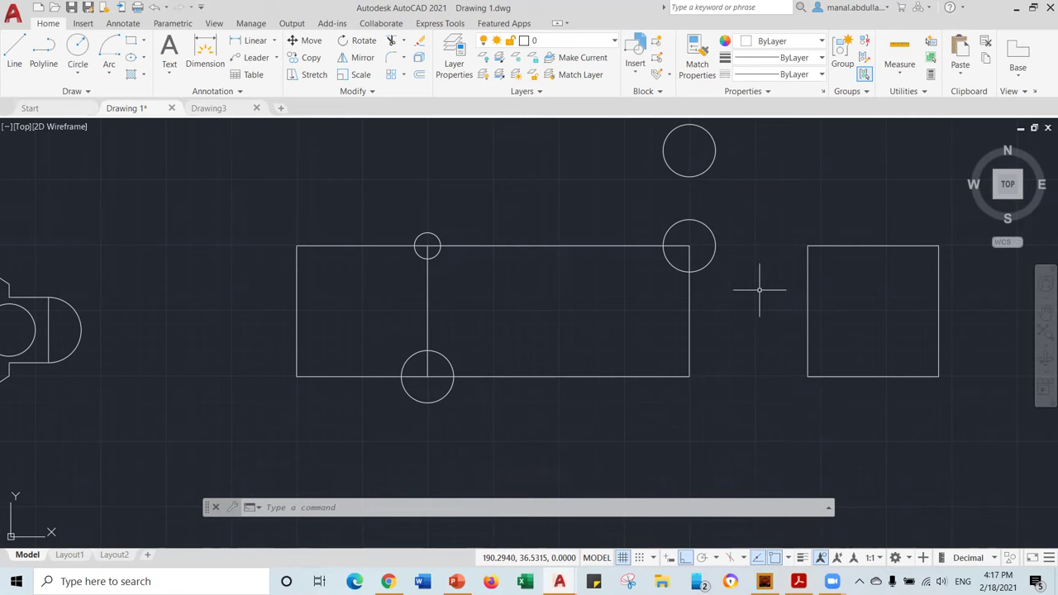
# - Open the drawing units settings and set the length type to Architectural with a precision of 0'-0 1/2"
pyautogui.scroll(-2, 759, 289)
pyautogui.moveTo(758, 291); pyautogui.dragTo(456, 369, button='middle')
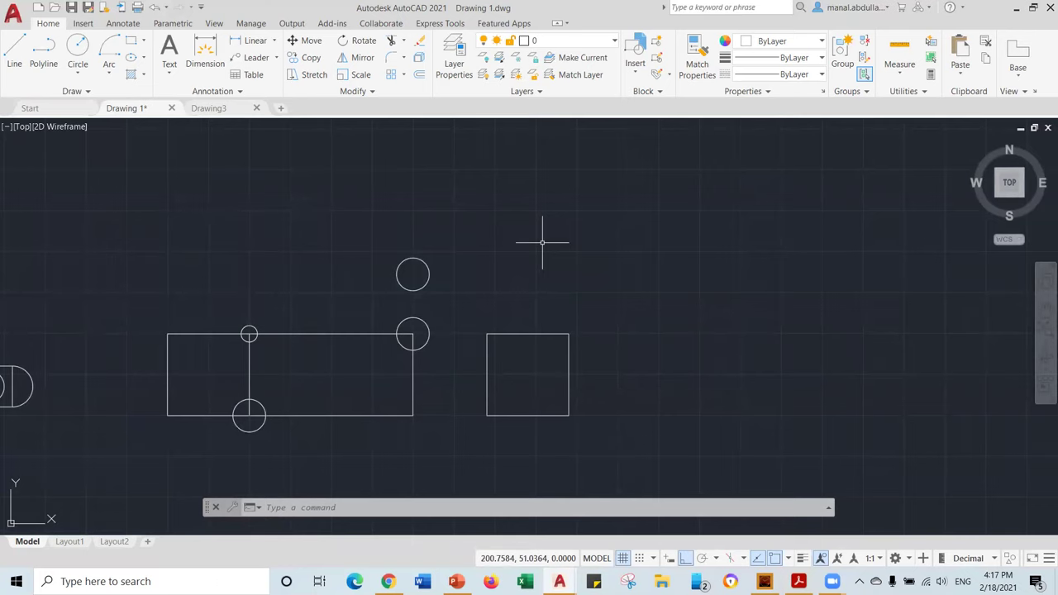
pyautogui.click(17, 18)
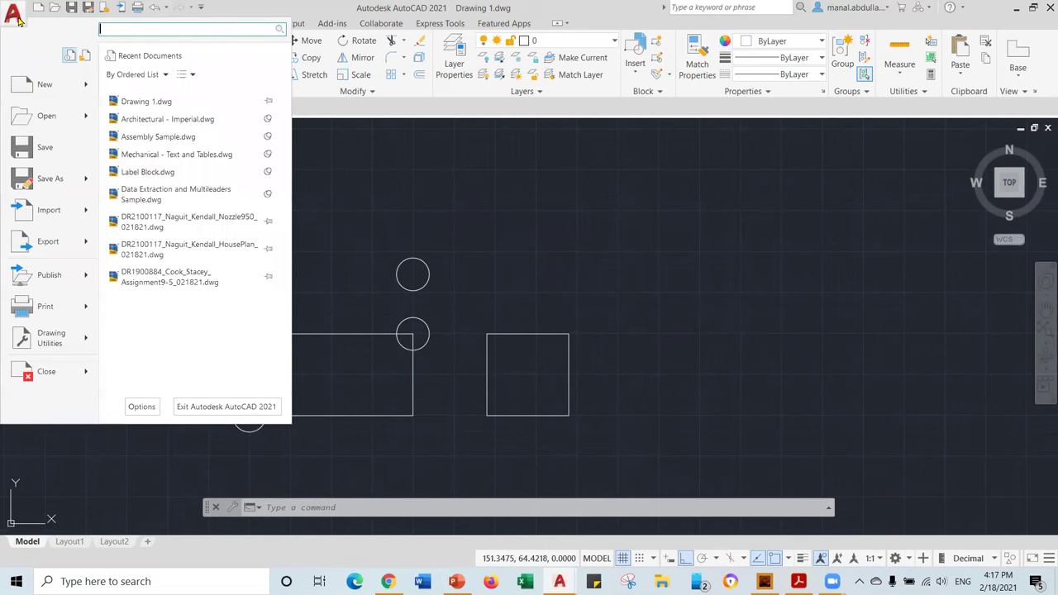
pyautogui.moveTo(58, 346)
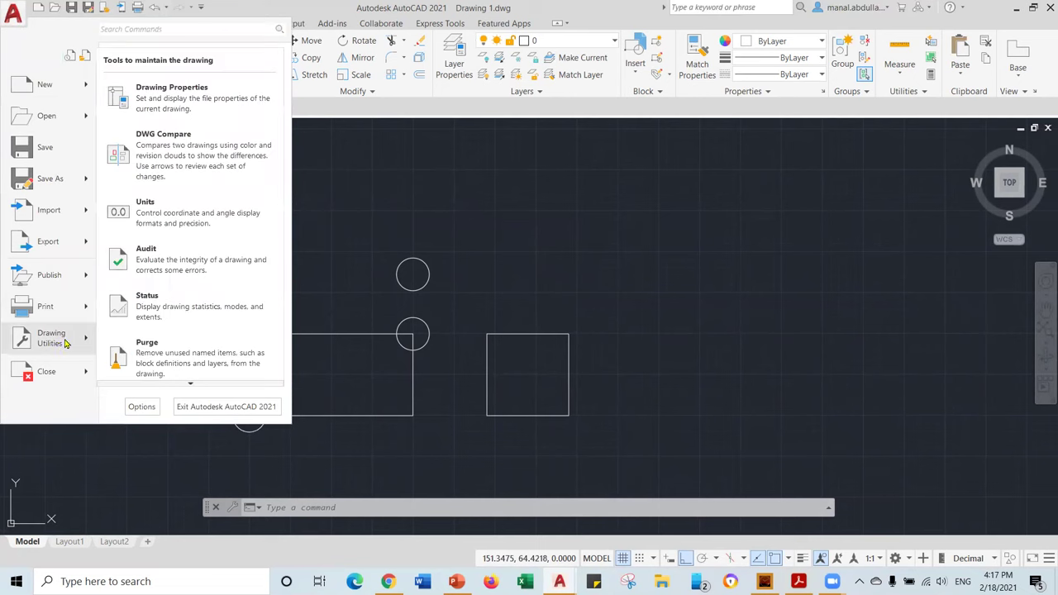
pyautogui.click(144, 213)
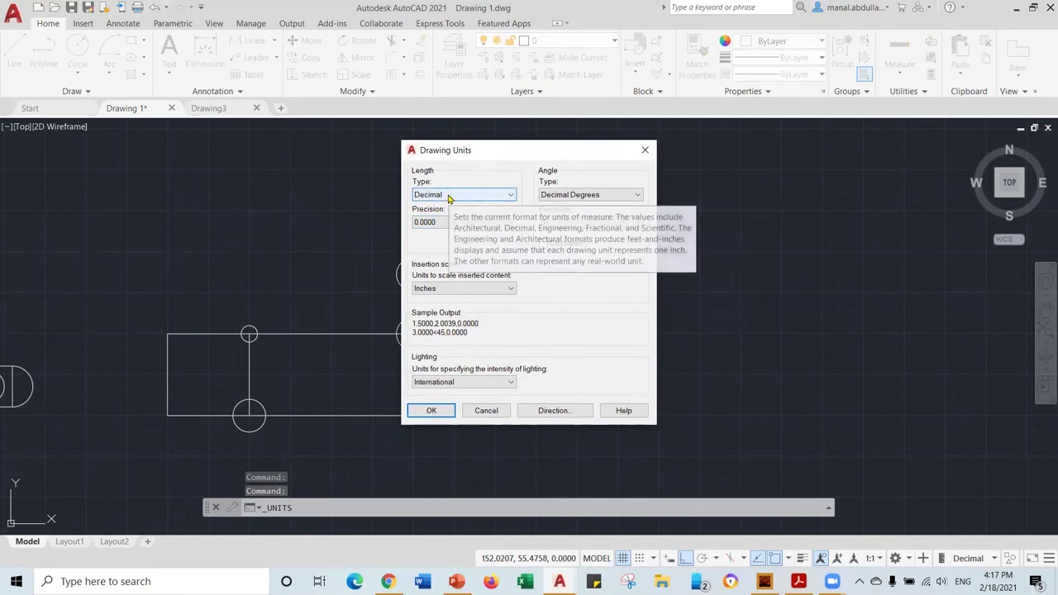
pyautogui.click(499, 196)
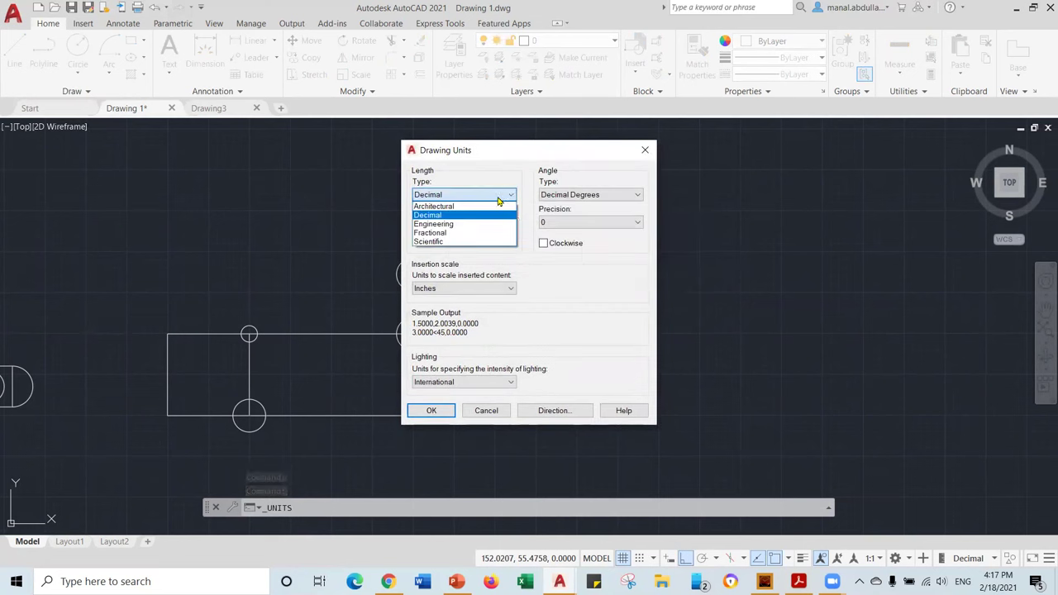
pyautogui.click(451, 208)
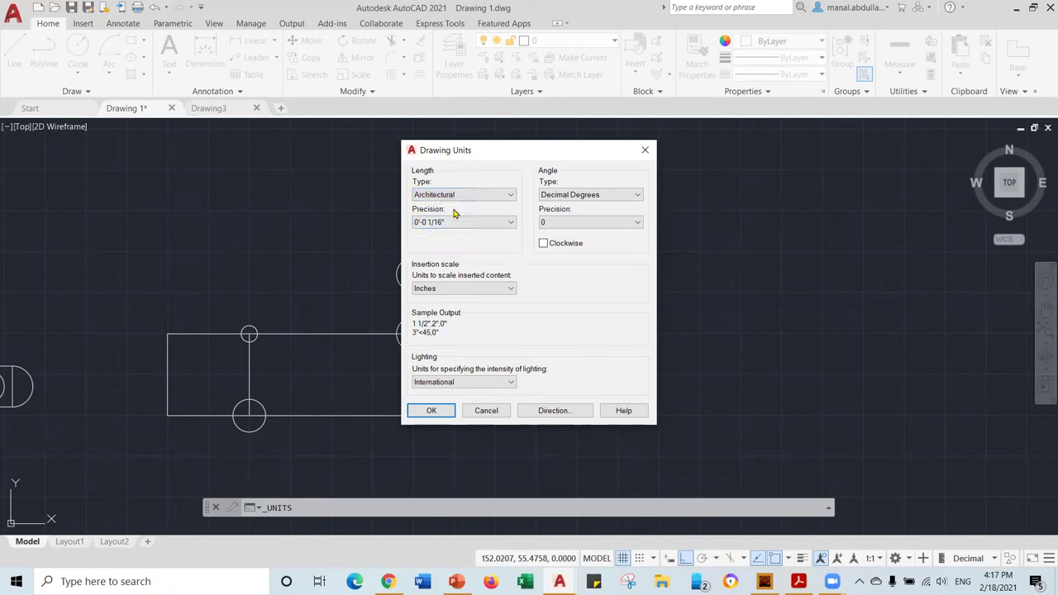
pyautogui.click(506, 223)
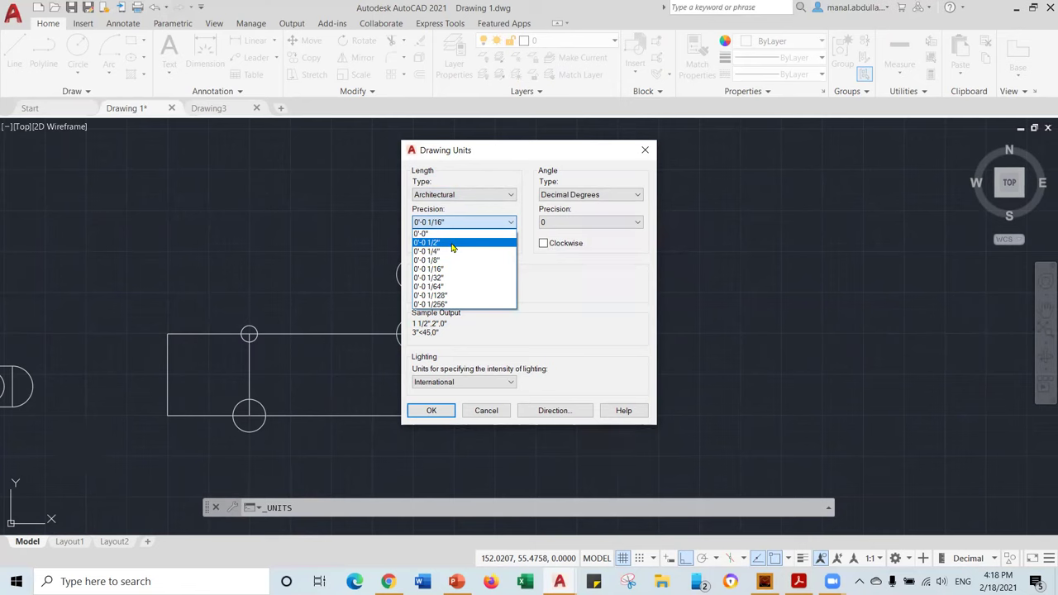
pyautogui.click(444, 243)
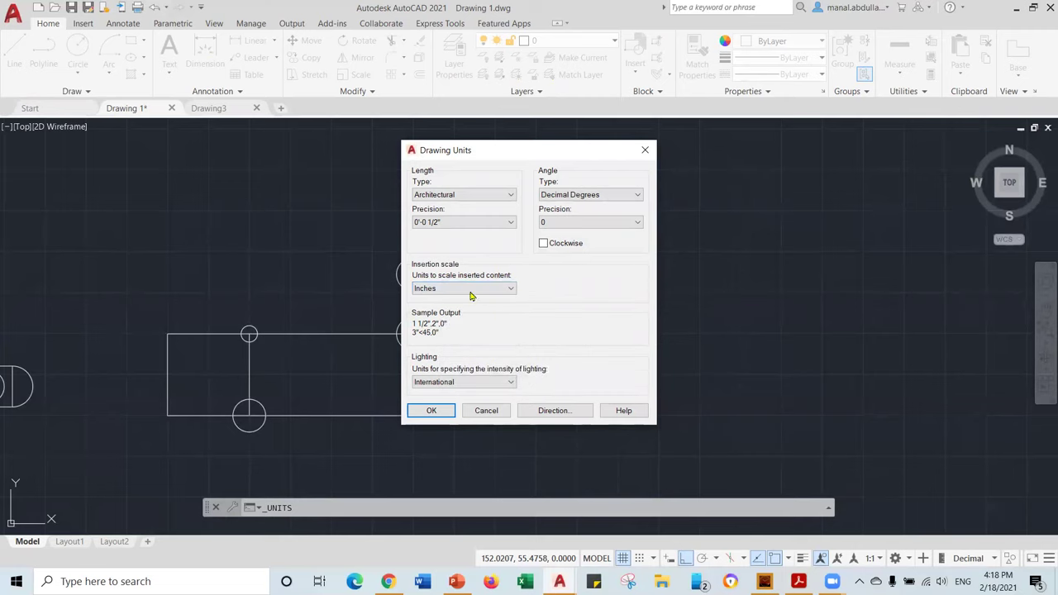
# - Set the length type to Decimal and try Unitless as the insertion scale, cancelling at the lighting warning
pyautogui.click(506, 199)
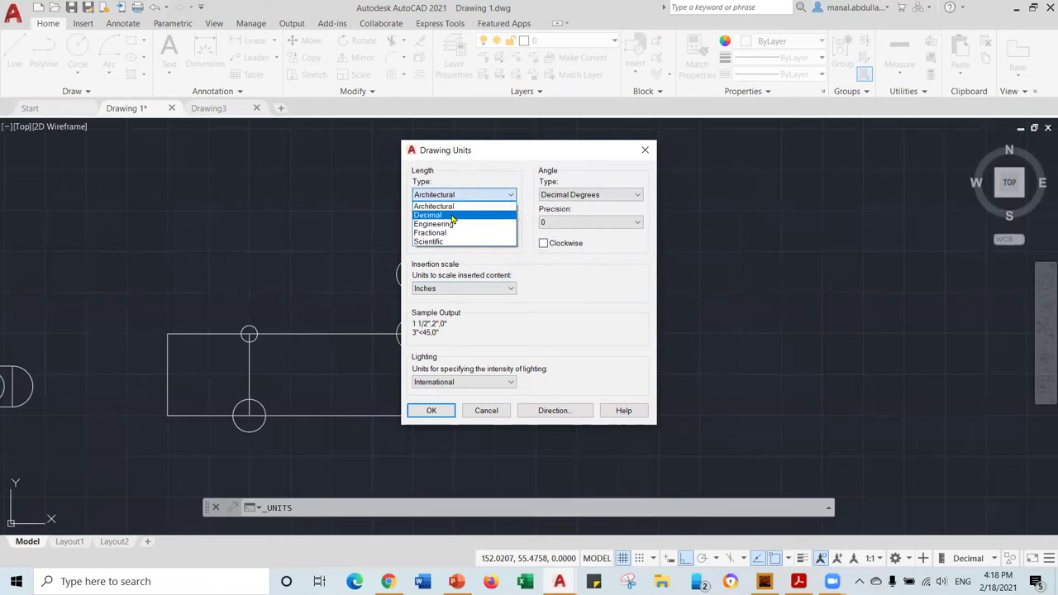
pyautogui.click(450, 215)
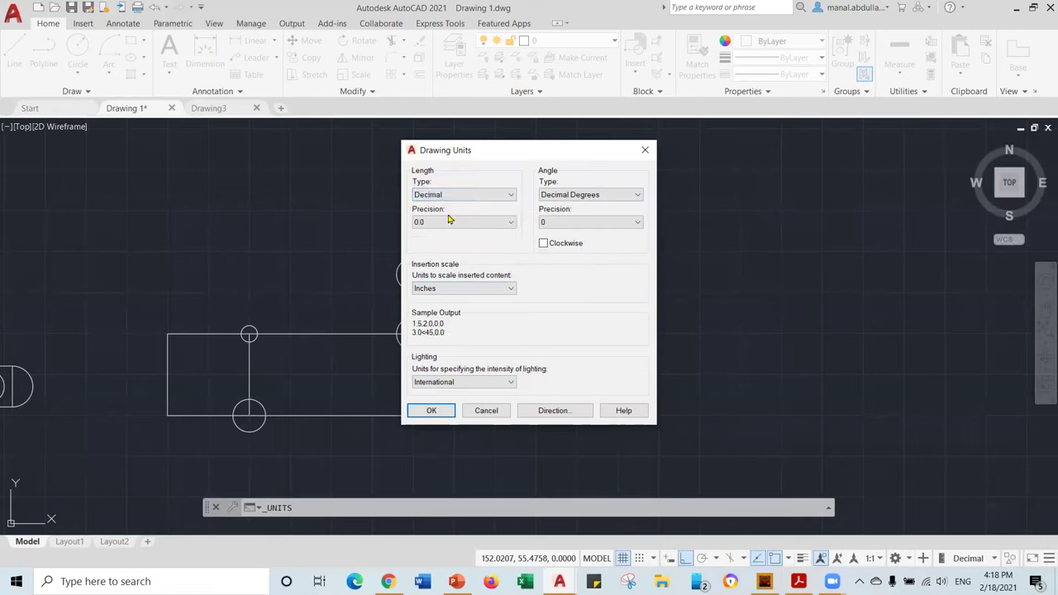
pyautogui.click(509, 290)
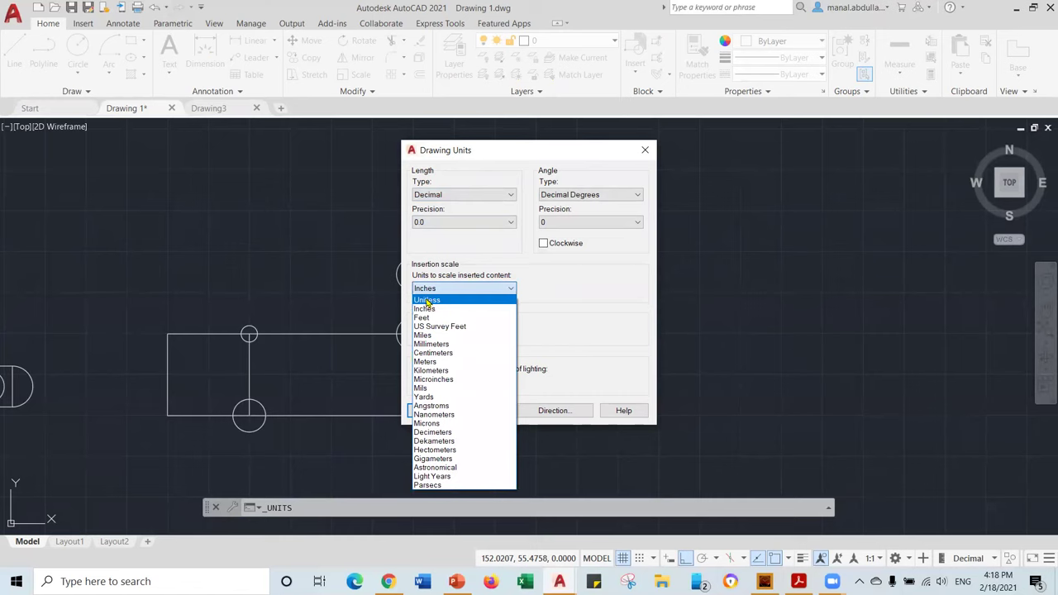
pyautogui.click(427, 301)
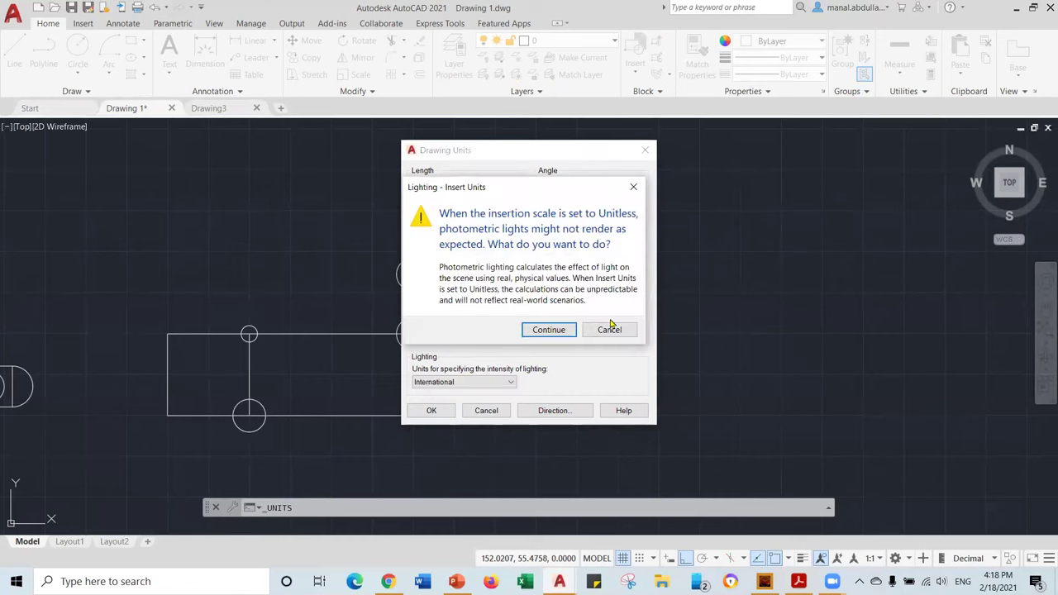
pyautogui.click(612, 328)
# - Set the length type to Engineering and review its available precision options
pyautogui.click(496, 196)
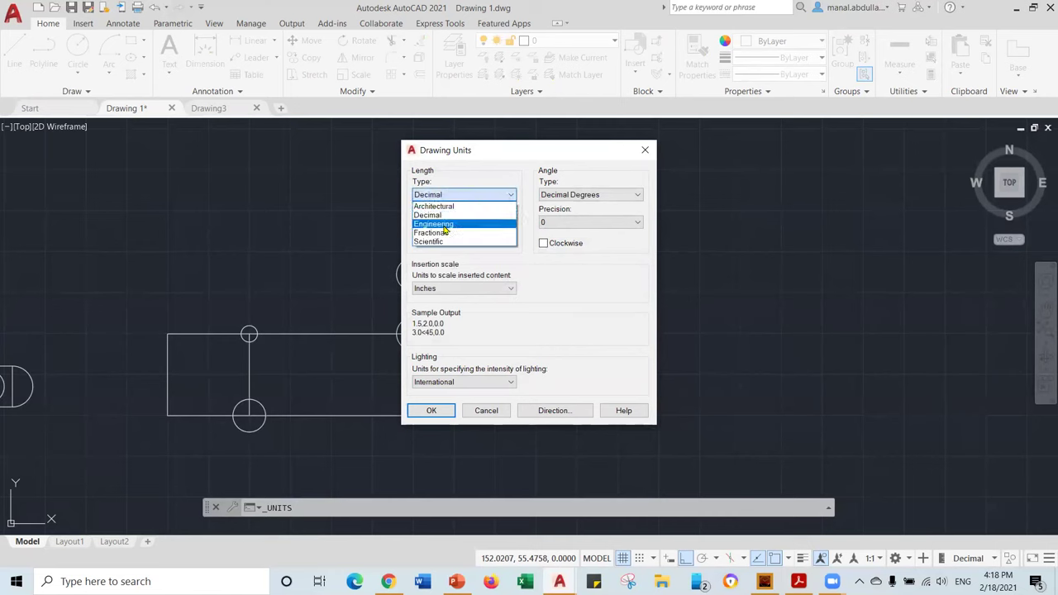
pyautogui.click(485, 220)
pyautogui.click(493, 289)
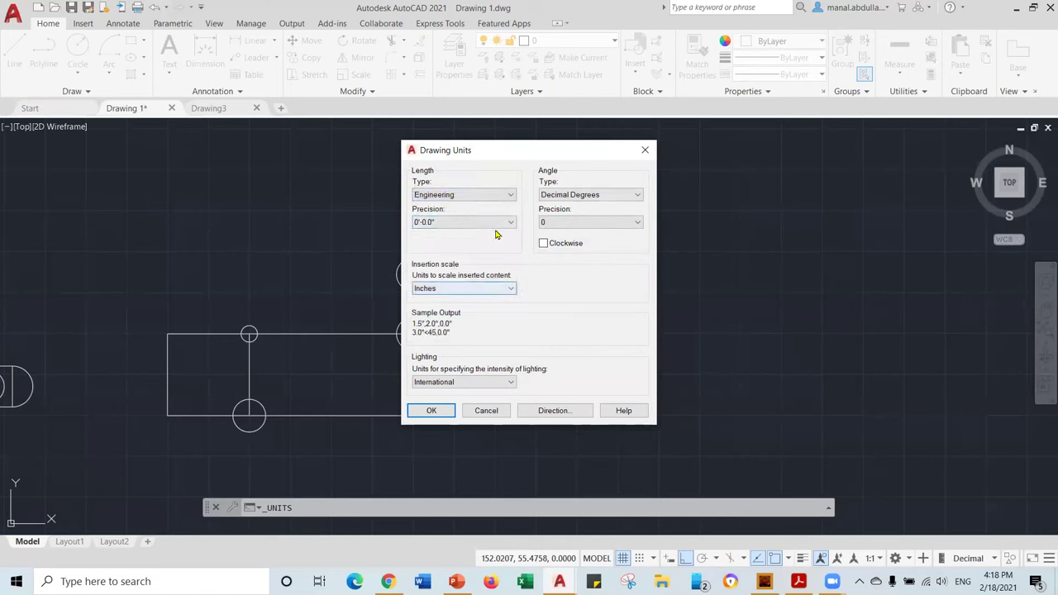
pyautogui.click(479, 221)
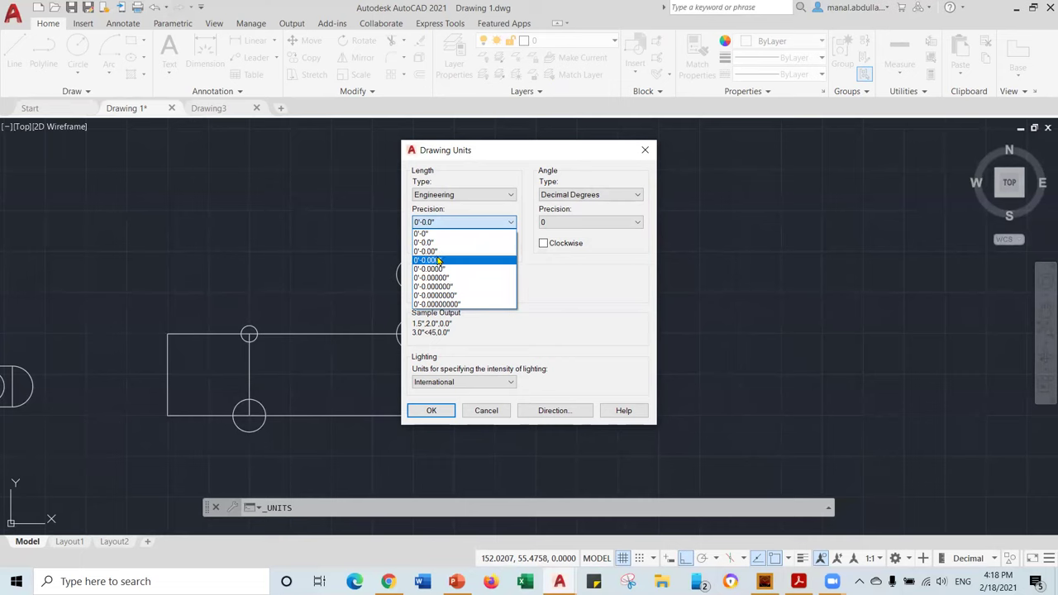
pyautogui.click(552, 267)
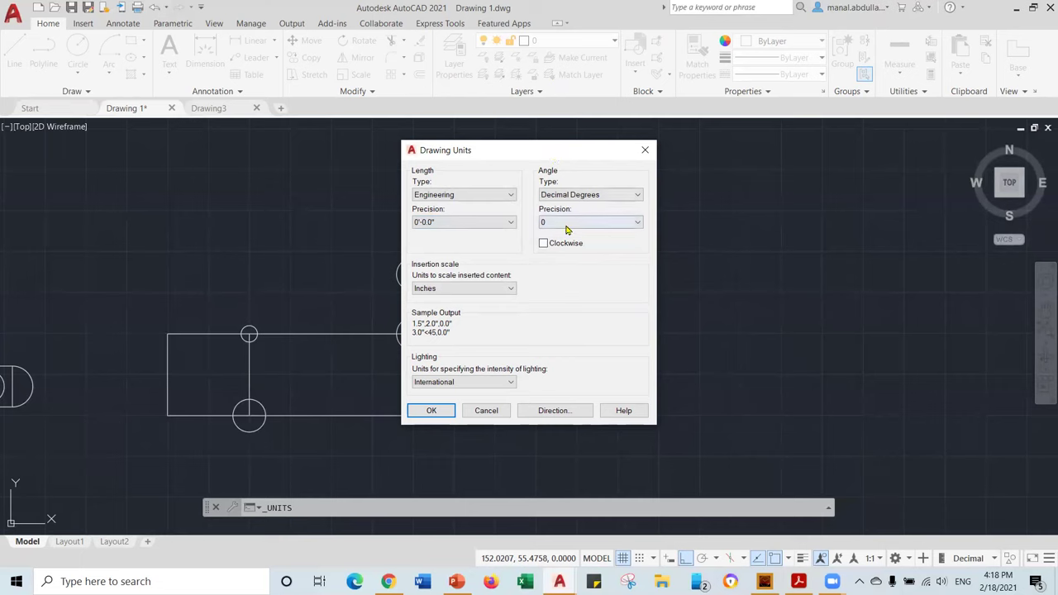
# - Set the decimal-degree angle precision to 0.000, review the other precisions, and close the units settings without applying the changes
pyautogui.click(623, 223)
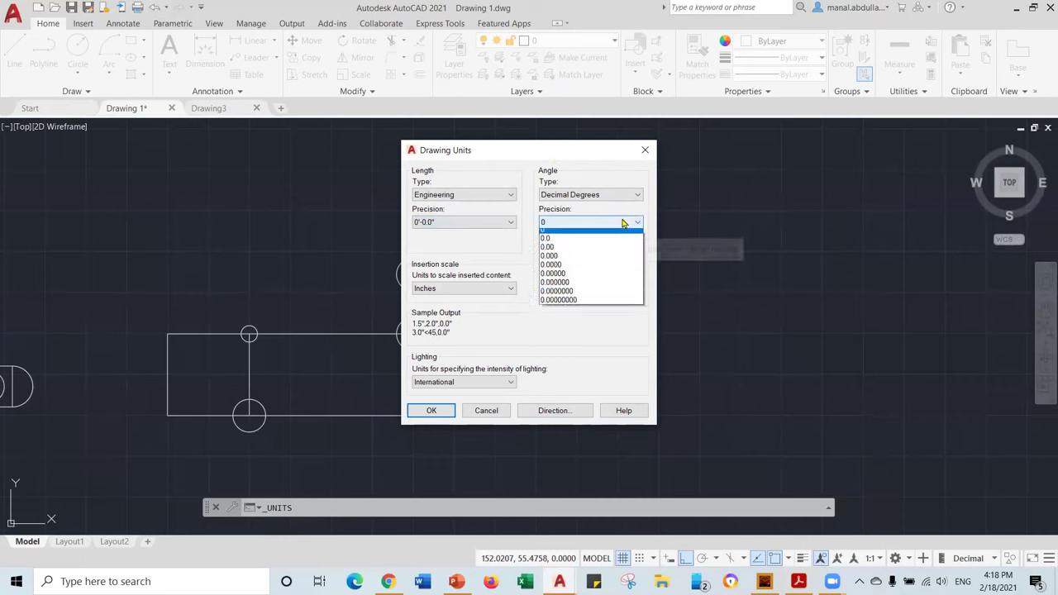
pyautogui.click(559, 256)
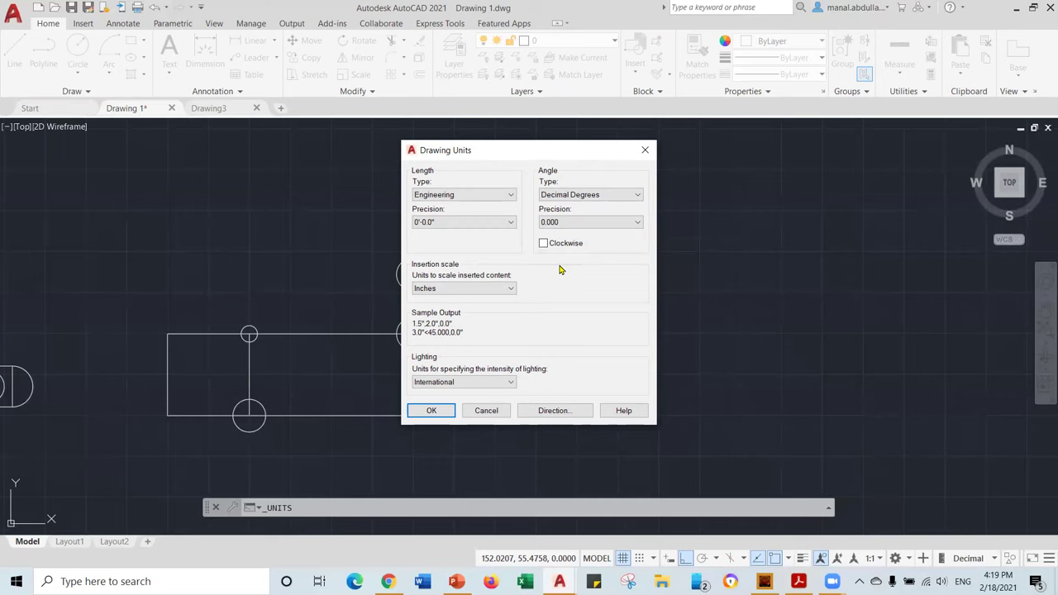
pyautogui.click(623, 223)
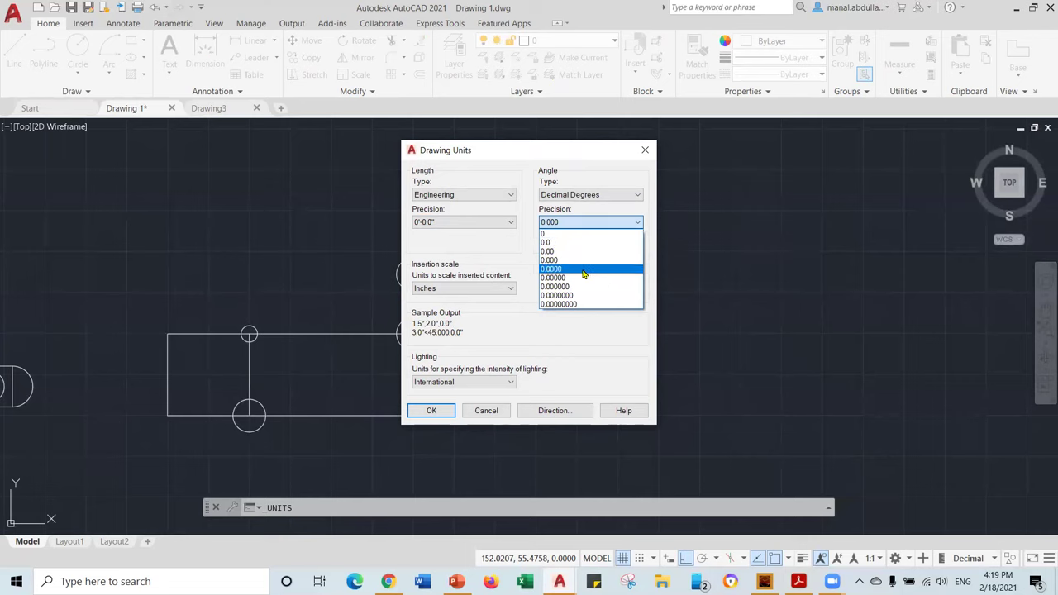
pyautogui.click(464, 242)
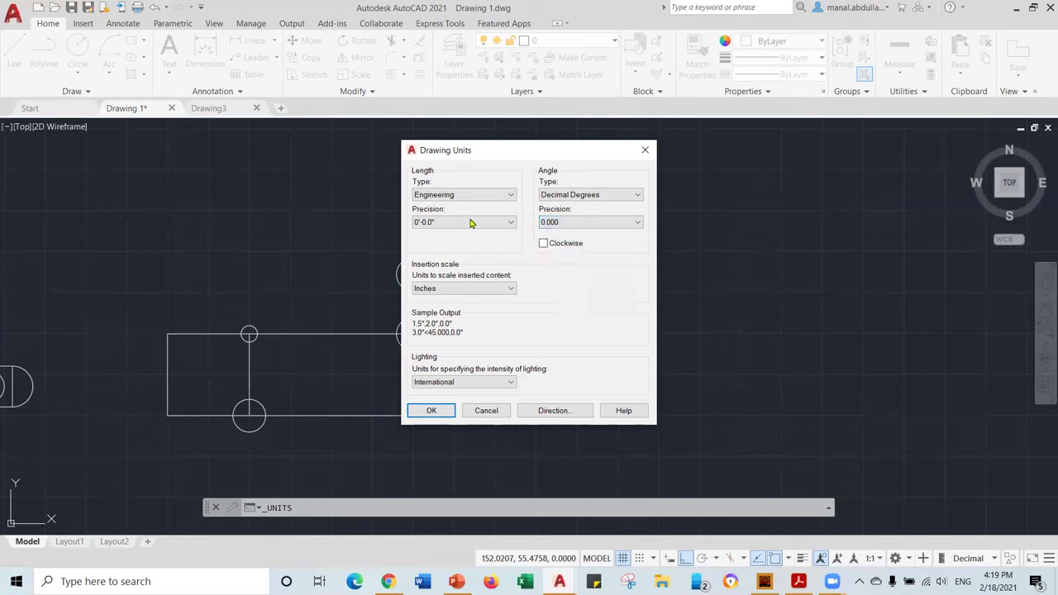
pyautogui.click(645, 149)
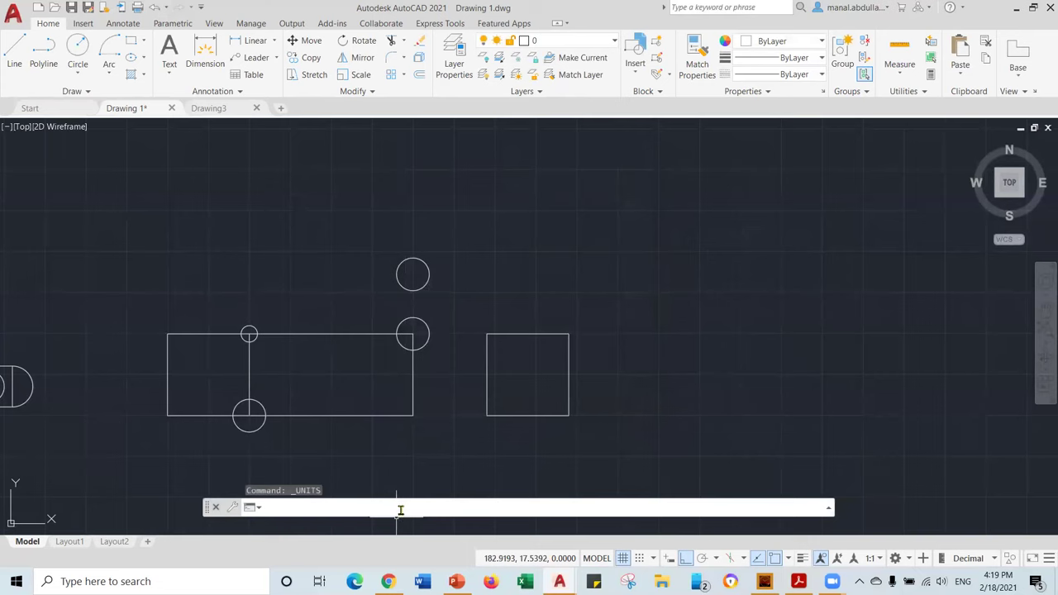
# - Reopen the drawing units settings with the UN command alias and close them again
pyautogui.write('un')
pyautogui.press('Return')
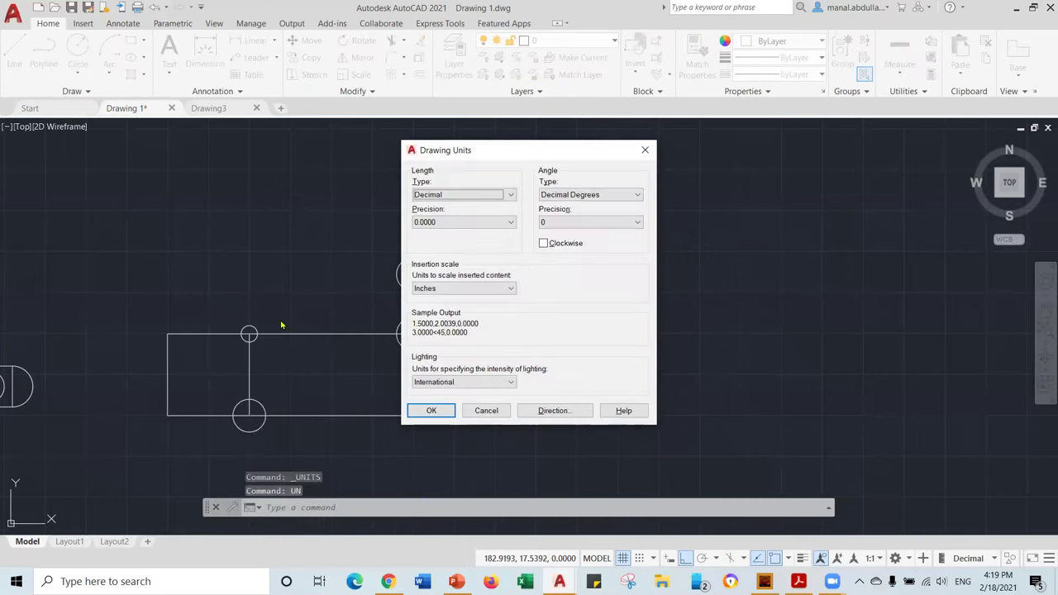
pyautogui.click(645, 149)
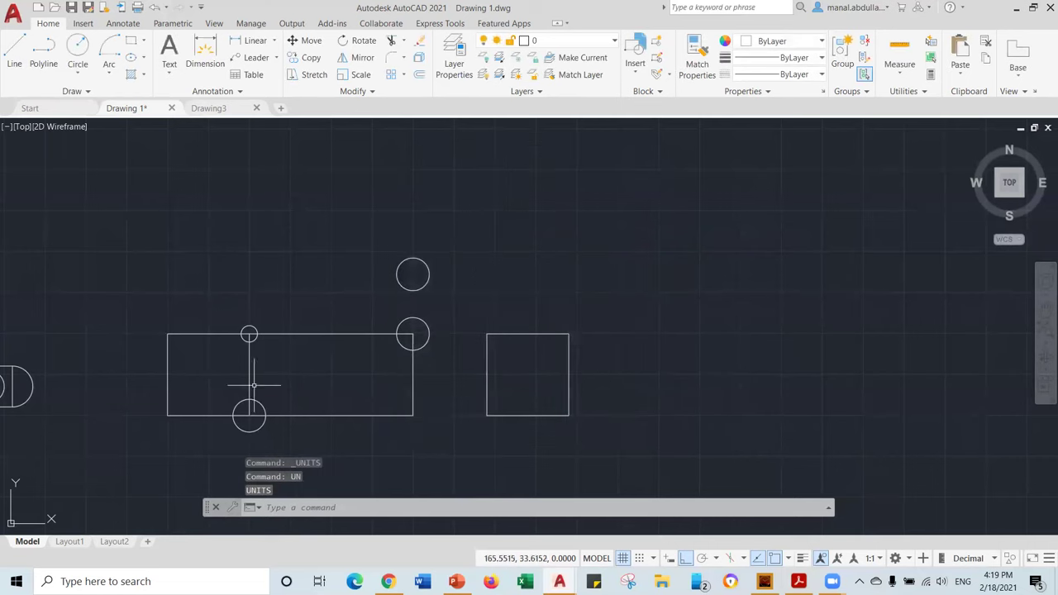
# - Try starting the Line command with its alias L, then cancel it before specifying a point
pyautogui.click(349, 506)
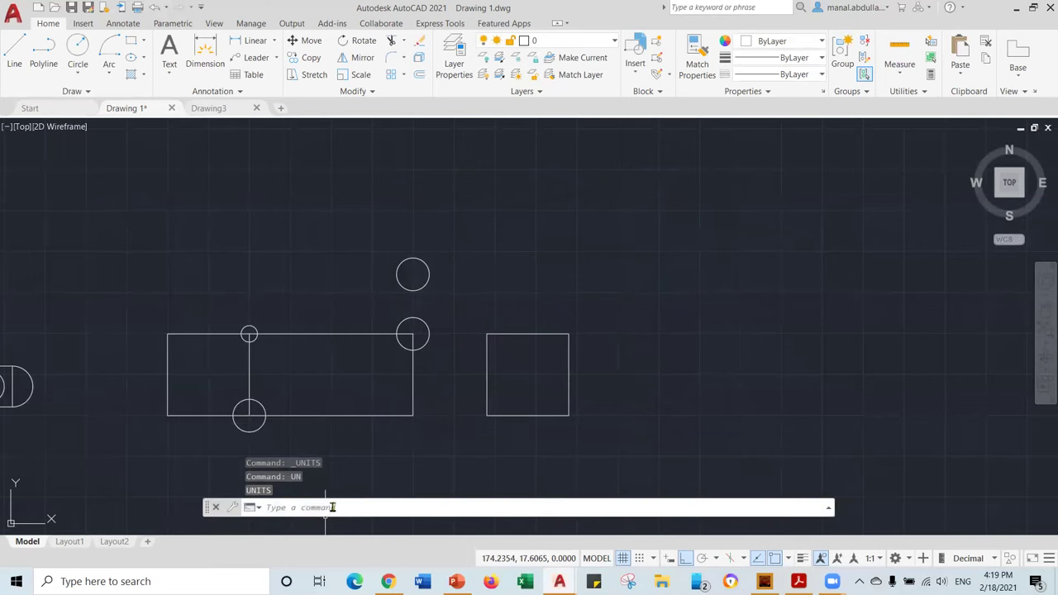
pyautogui.write('L')
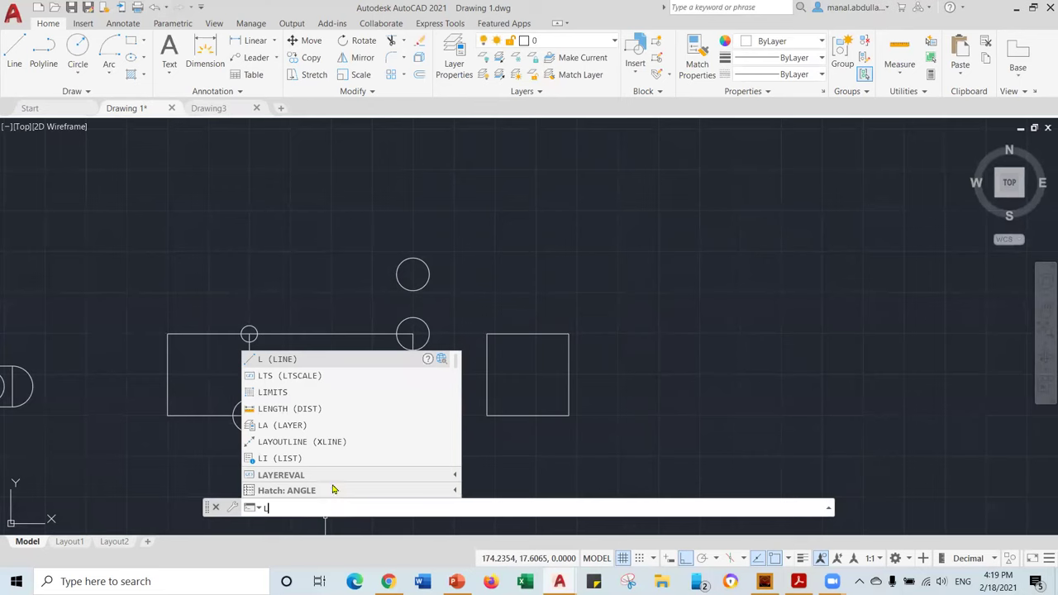
pyautogui.press('Down')
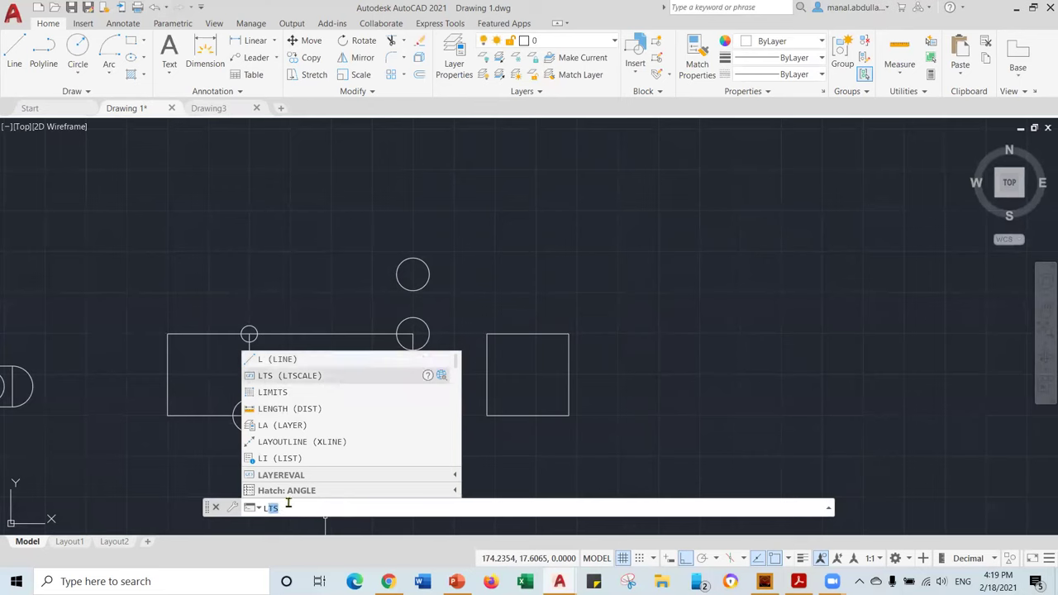
pyautogui.write('L')
pyautogui.press('Return')
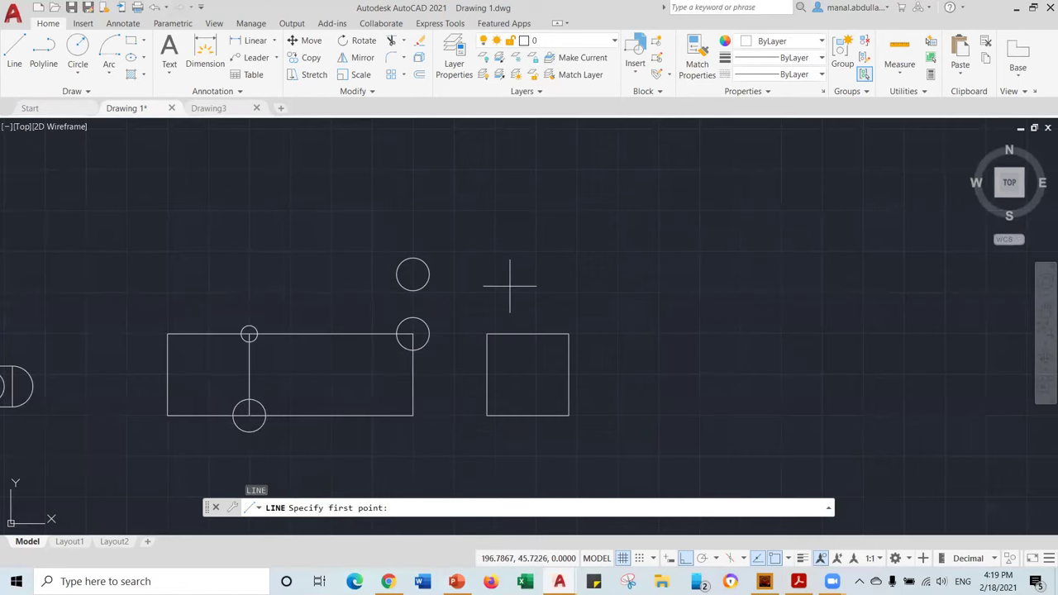
pyautogui.press('Escape')
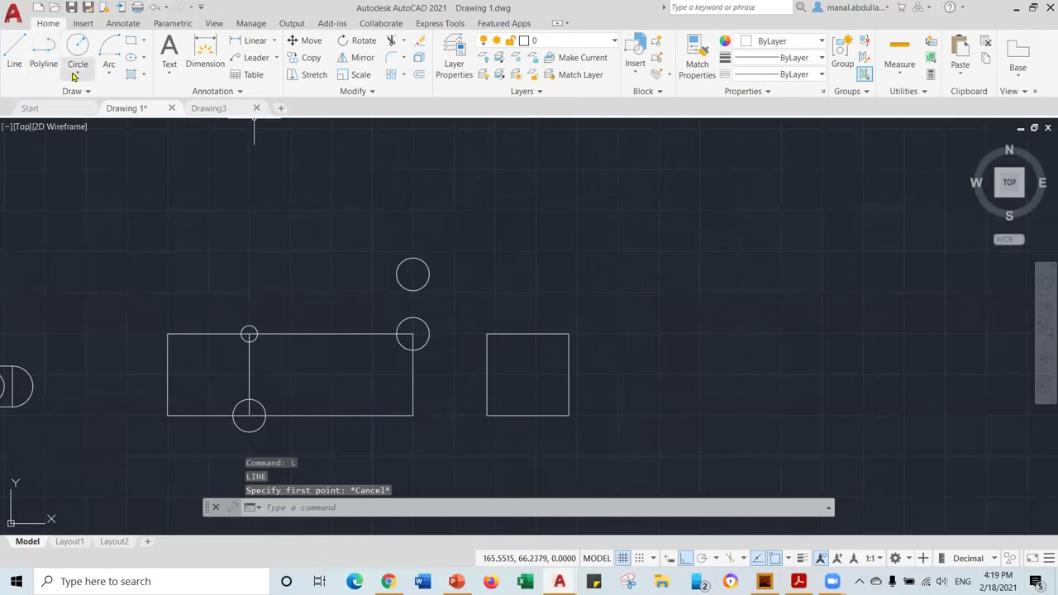
# - Check the command suggestions for the alias C, dismiss them, and switch to the PowerPoint slide show to view the topics slide
pyautogui.click(291, 507)
pyautogui.write('c')
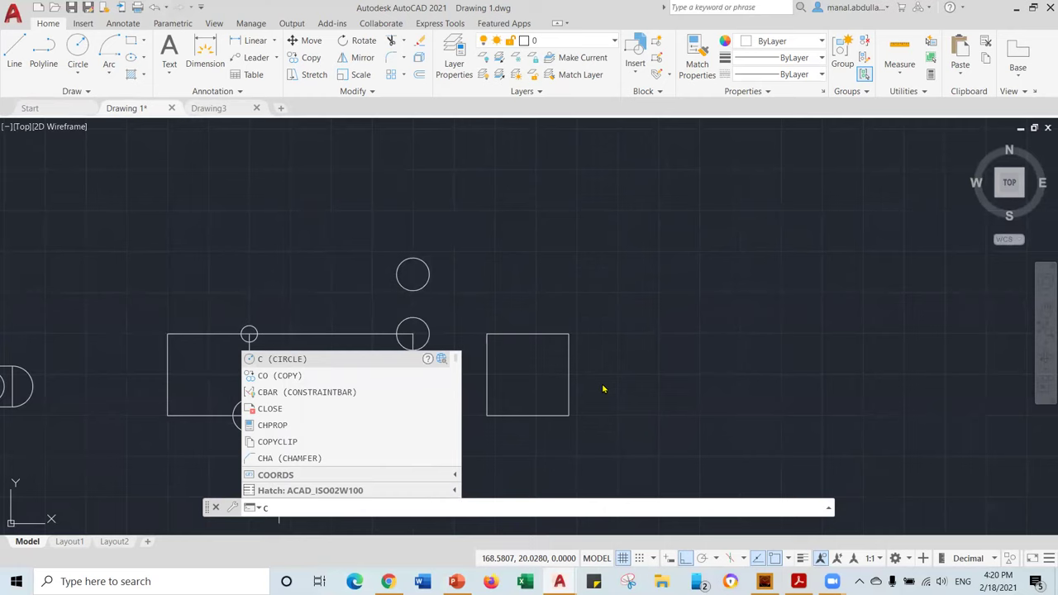
pyautogui.press('Escape')
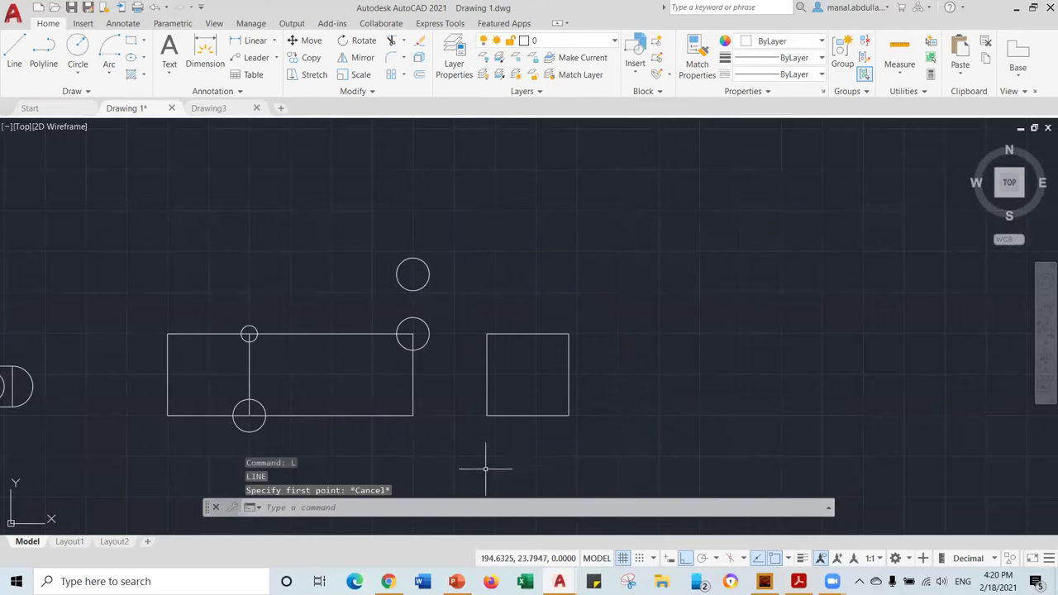
pyautogui.moveTo(457, 581)
pyautogui.click(456, 523)
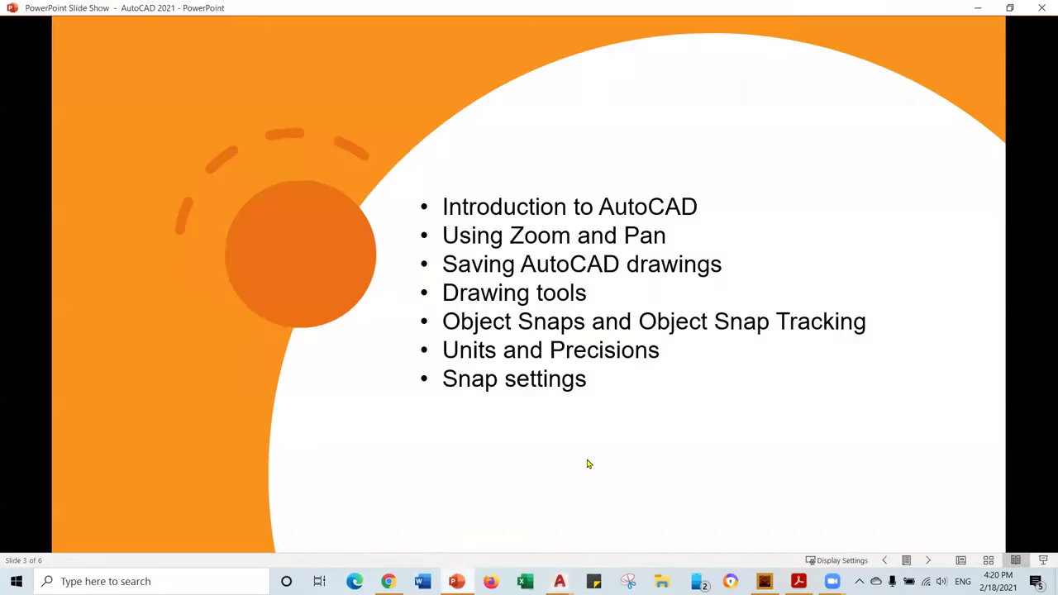